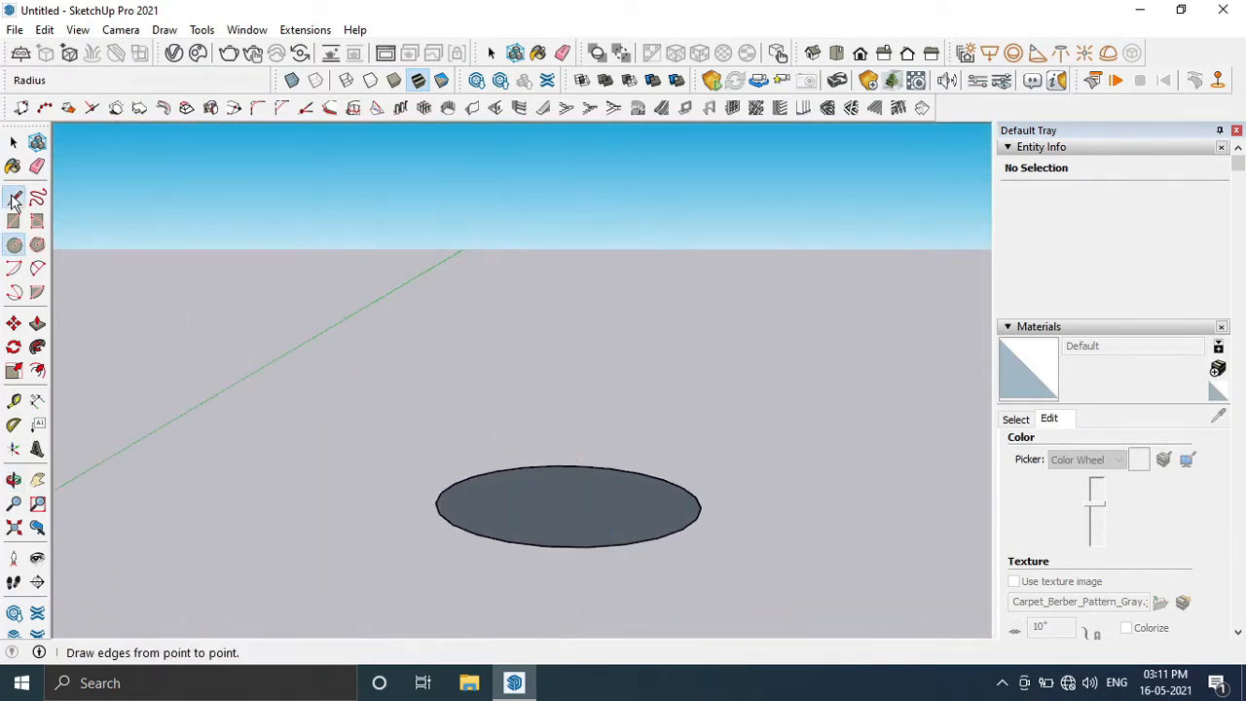
- Draw a 1" vertical line up from the circle's edge and a 6" line from the same point across its face
{"action": "left_click", "coordinate": [435, 502]}
{"action": "mouse_move", "coordinate": [437, 423]}
{"action": "middle_mouse_down"}
{"action": "mouse_move", "coordinate": [420, 398]}
{"action": "mouse_move", "coordinate": [439, 422]}
{"action": "middle_mouse_up"}
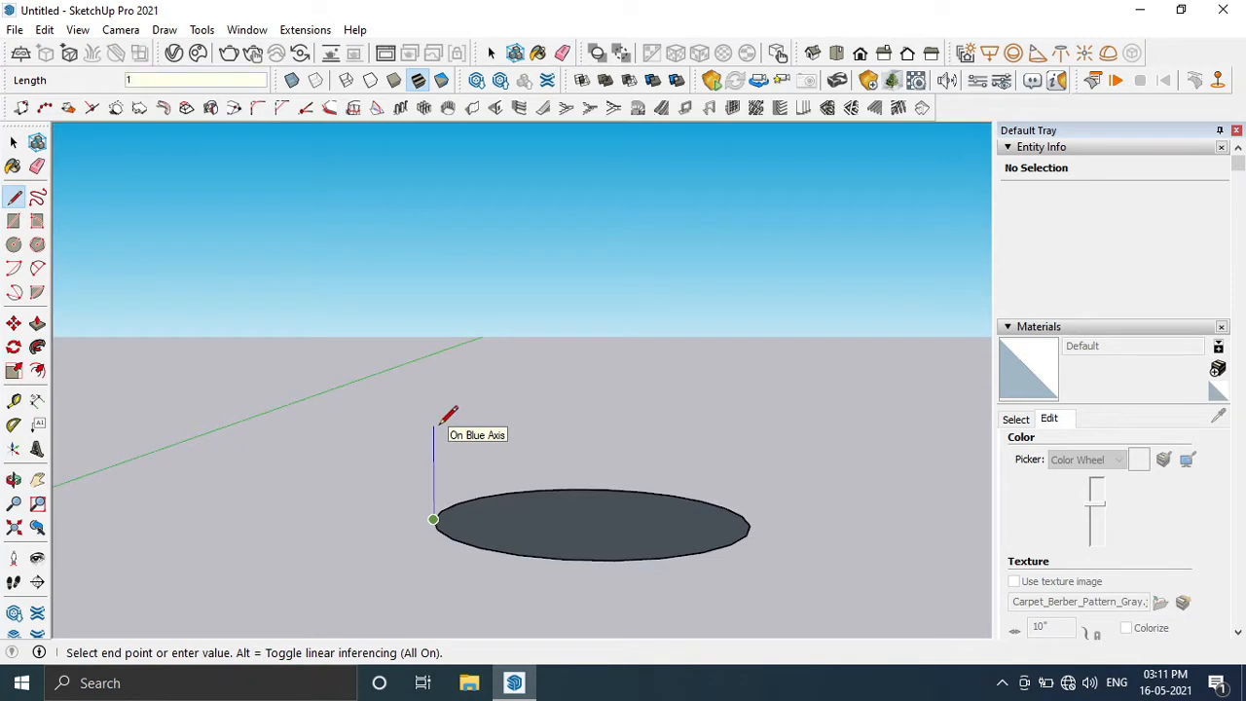
{"action": "scroll", "coordinate": [431, 509], "scroll_direction": "up", "scroll_amount": 3}
{"action": "middle_click_drag", "start_coordinate": [433, 492], "coordinate": [467, 490]}
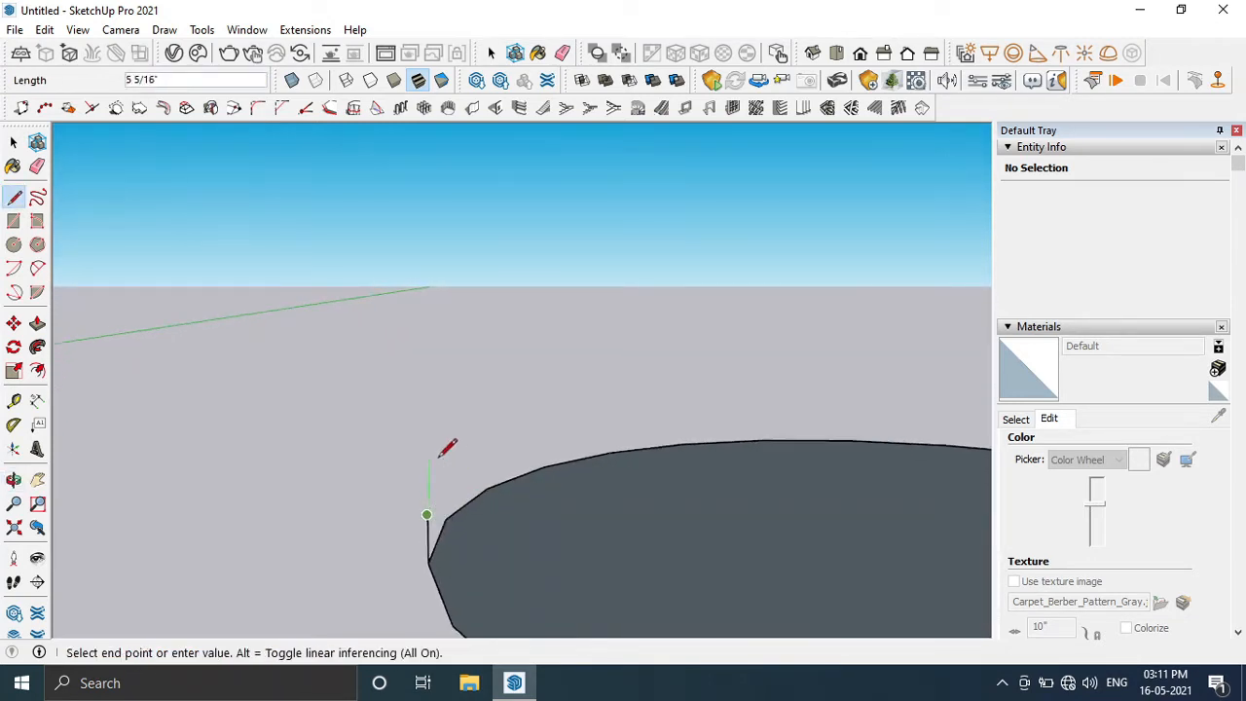
{"action": "key", "text": "Escape"}
{"action": "left_click", "coordinate": [429, 563]}
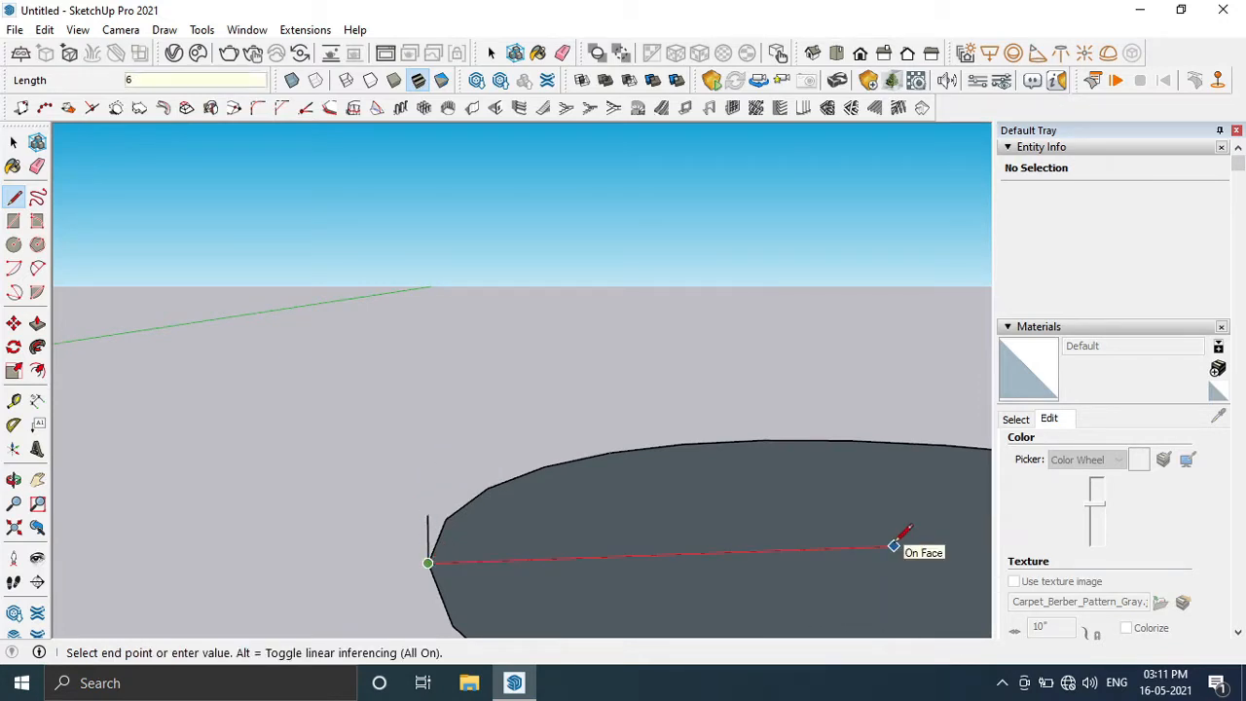
{"action": "key", "text": "Escape"}
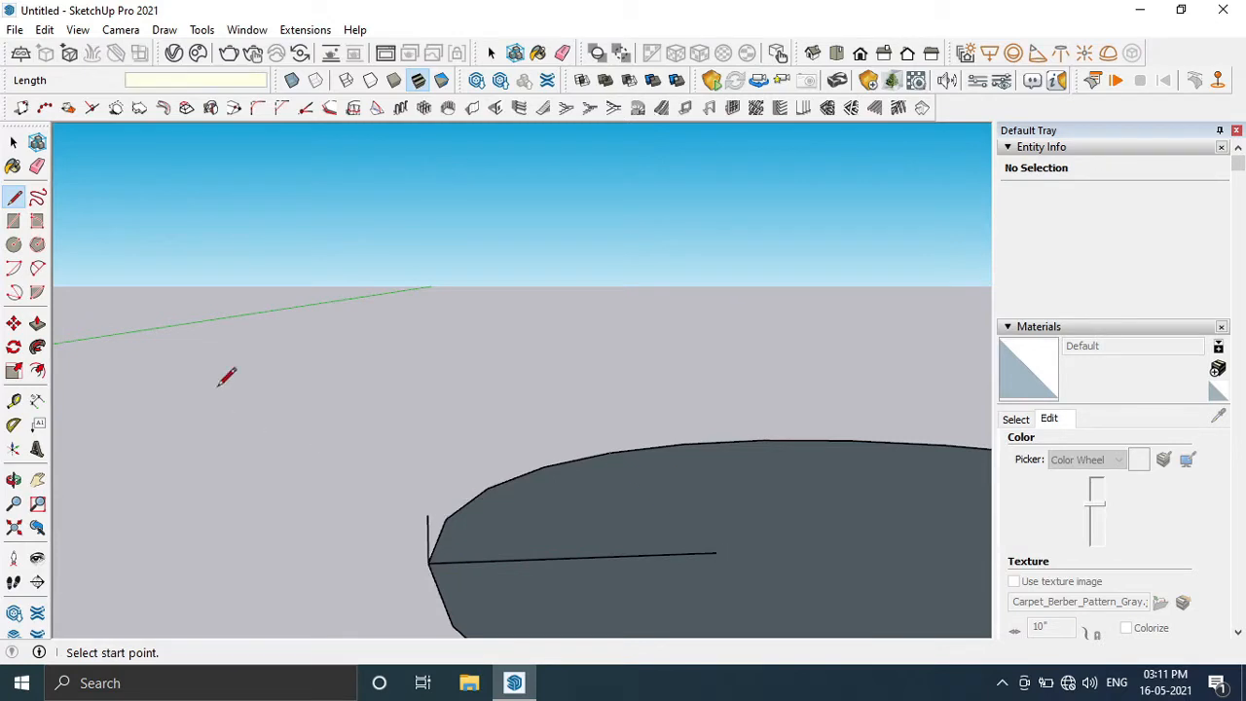
- Draw an arc joining the free ends of the two lines to close the curved rim profile
{"action": "left_click", "coordinate": [37, 268]}
{"action": "left_click", "coordinate": [715, 552]}
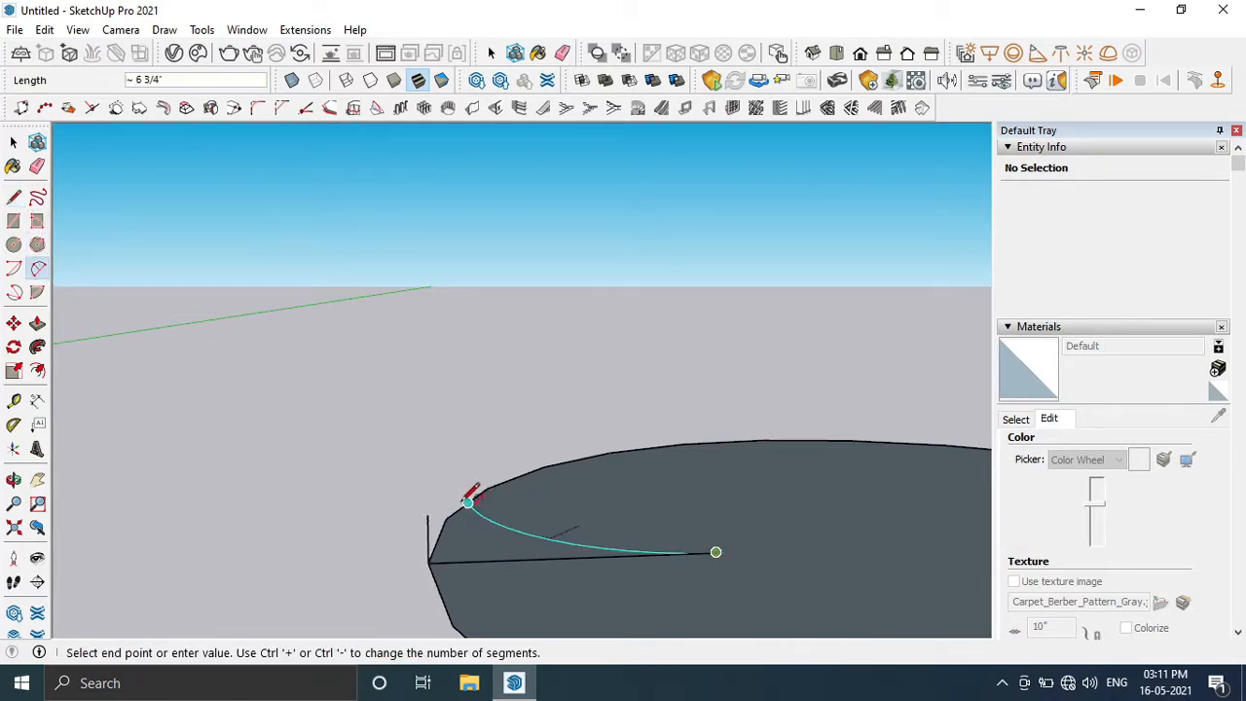
{"action": "left_click", "coordinate": [430, 513]}
{"action": "middle_click_drag", "start_coordinate": [432, 509], "coordinate": [375, 431]}
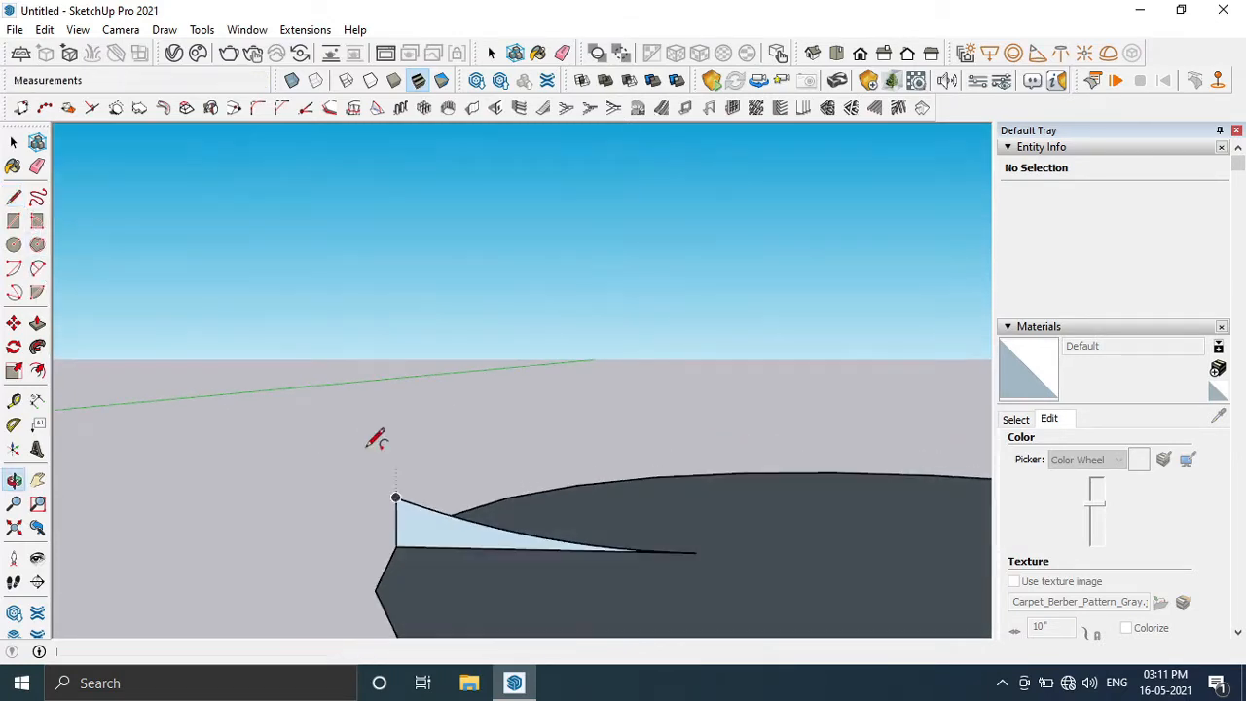
- Sweep the curved rim profile around the circular face with Follow Me
{"action": "left_click", "coordinate": [13, 143]}
{"action": "left_click", "coordinate": [494, 615]}
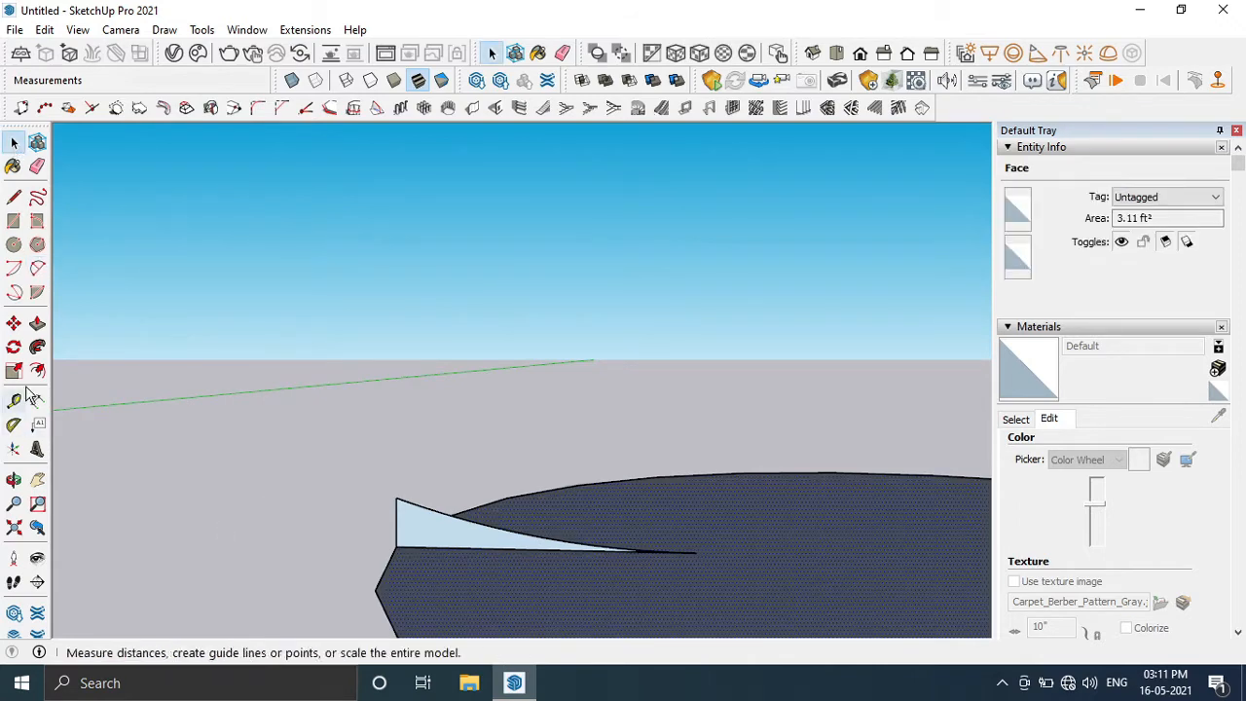
{"action": "left_click", "coordinate": [37, 348]}
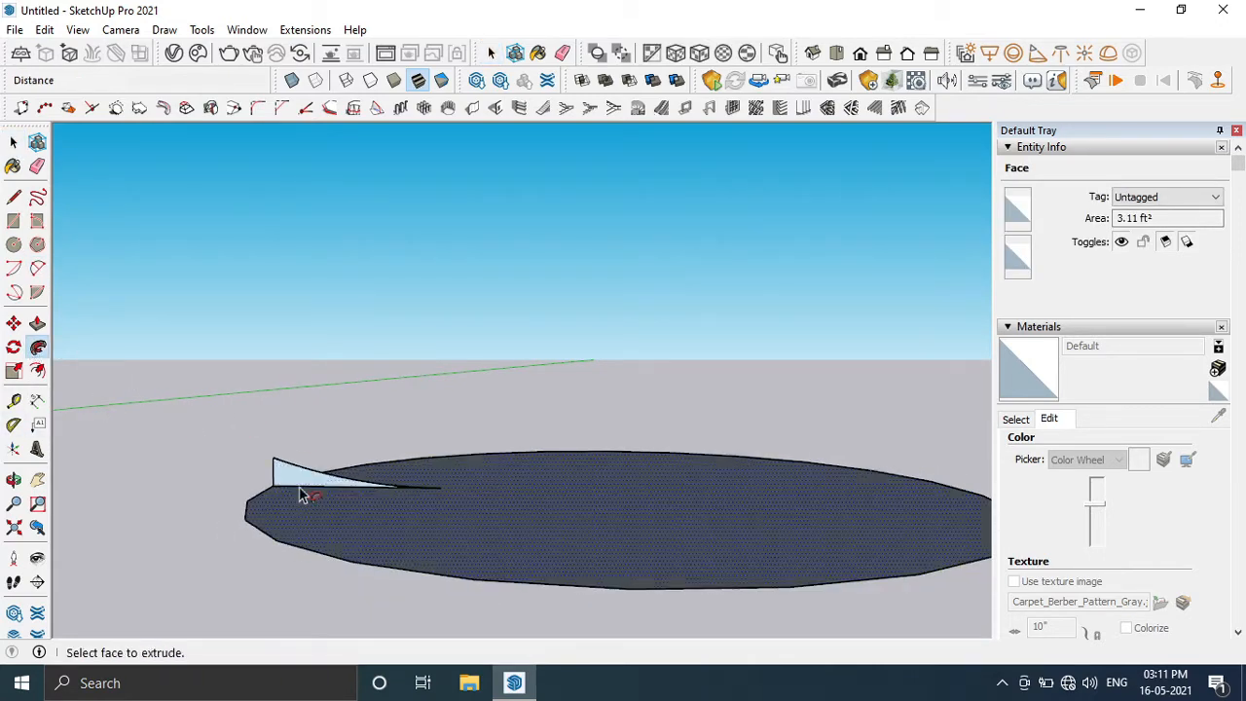
{"action": "left_click", "coordinate": [299, 480]}
{"action": "middle_click_drag", "start_coordinate": [381, 431], "coordinate": [431, 436]}
{"action": "key", "text": "space"}
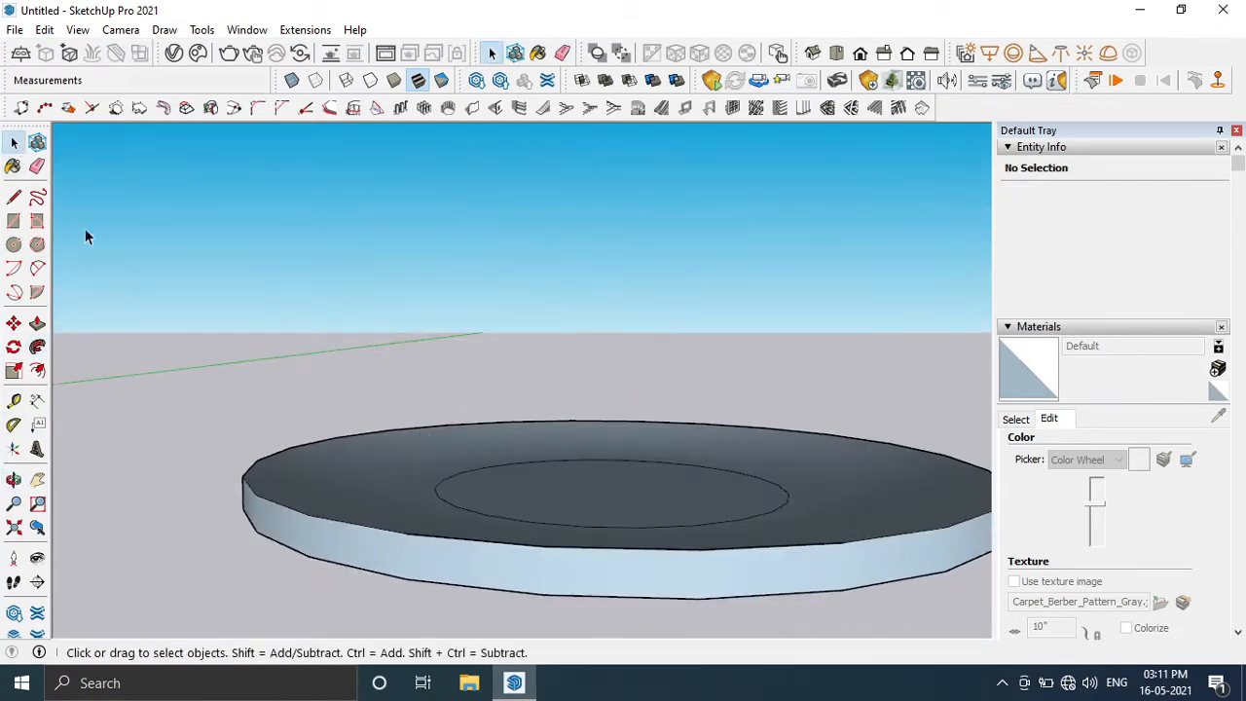
- Delete the vertical outer wall and the leftover base circle edge so only the curved plate surface remains
{"action": "left_click", "coordinate": [285, 538]}
{"action": "middle_click_drag", "start_coordinate": [284, 534], "coordinate": [268, 239]}
{"action": "left_click", "coordinate": [337, 588]}
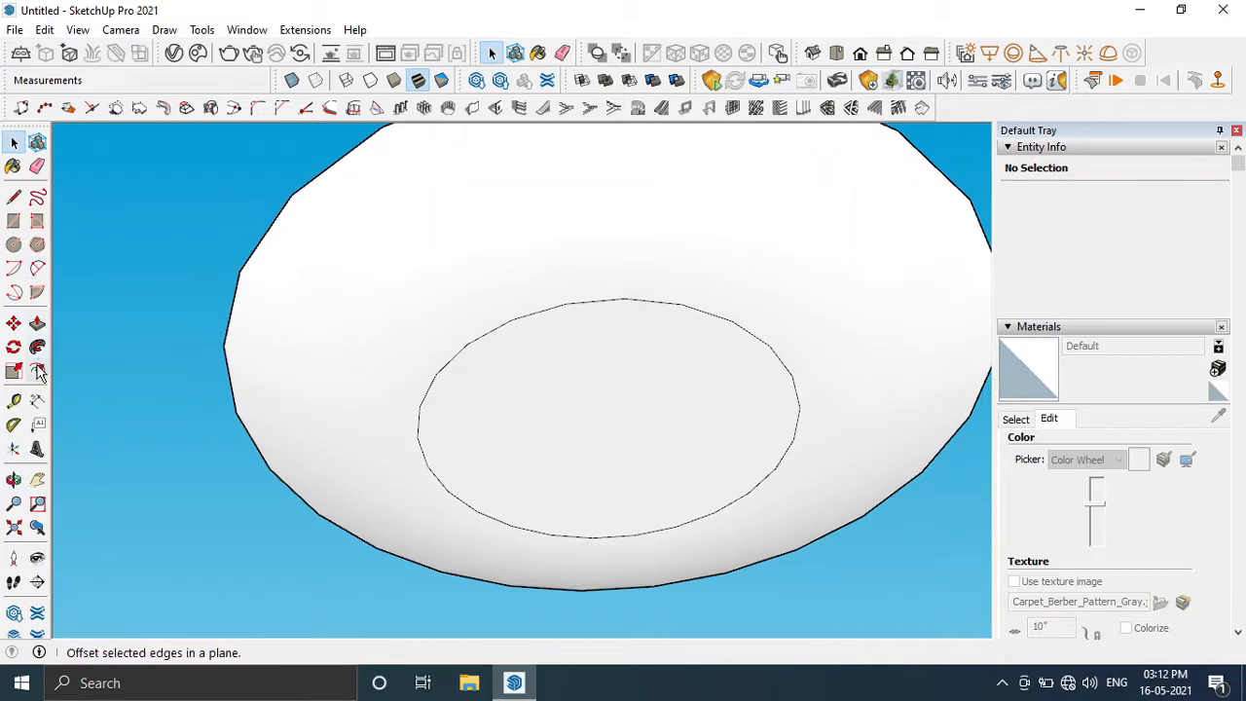
- Offset the inner circle on the plate's underside slightly inward to form a narrow ring
{"action": "left_click", "coordinate": [37, 371]}
{"action": "left_click", "coordinate": [450, 360]}
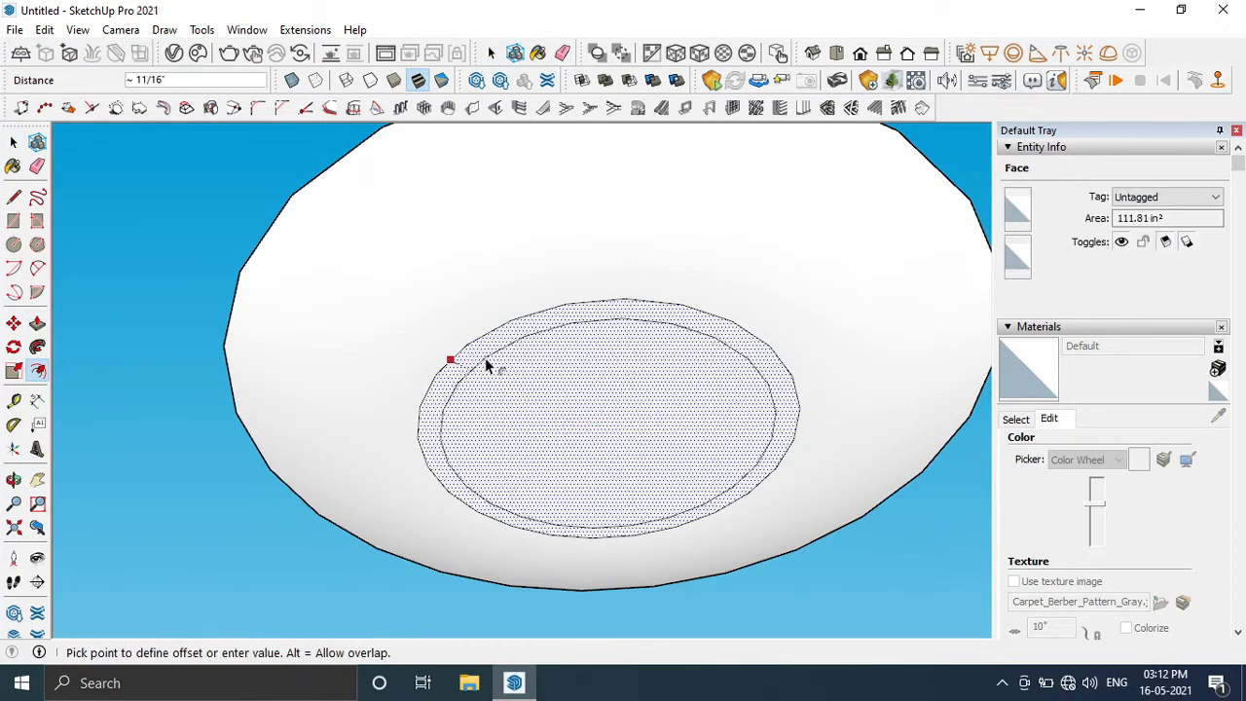
{"action": "left_click", "coordinate": [485, 357]}
{"action": "middle_click_drag", "start_coordinate": [487, 354], "coordinate": [671, 506]}
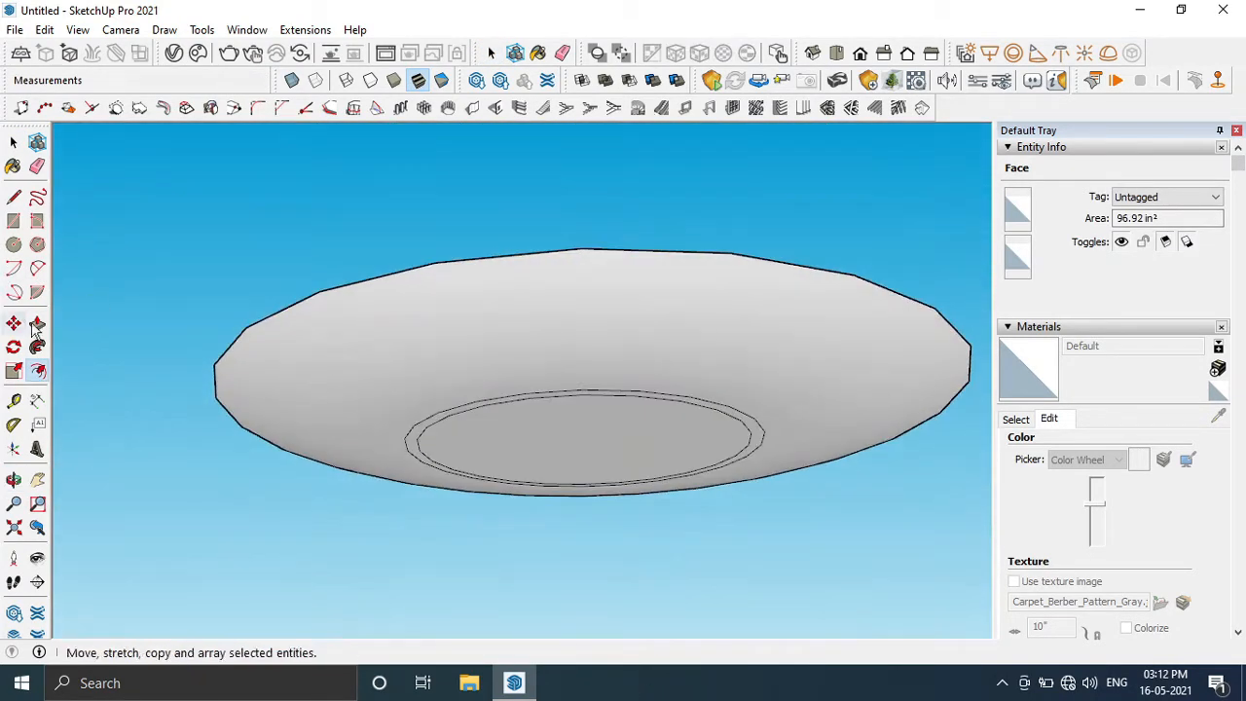
- Push/Pull the narrow ring on the plate's underside into a low foot
{"action": "left_click", "coordinate": [37, 324]}
{"action": "left_click", "coordinate": [451, 418]}
{"action": "scroll", "coordinate": [451, 418], "scroll_direction": "up", "scroll_amount": 3}
{"action": "middle_click_drag", "start_coordinate": [451, 418], "coordinate": [110, 274]}
- Draw short connecting edges between the two circles on the plate's inner side to close the ring gap
{"action": "left_click", "coordinate": [471, 387]}
{"action": "scroll", "coordinate": [492, 484], "scroll_direction": "down", "scroll_amount": 2}
{"action": "scroll", "coordinate": [475, 402], "scroll_direction": "up", "scroll_amount": 2}
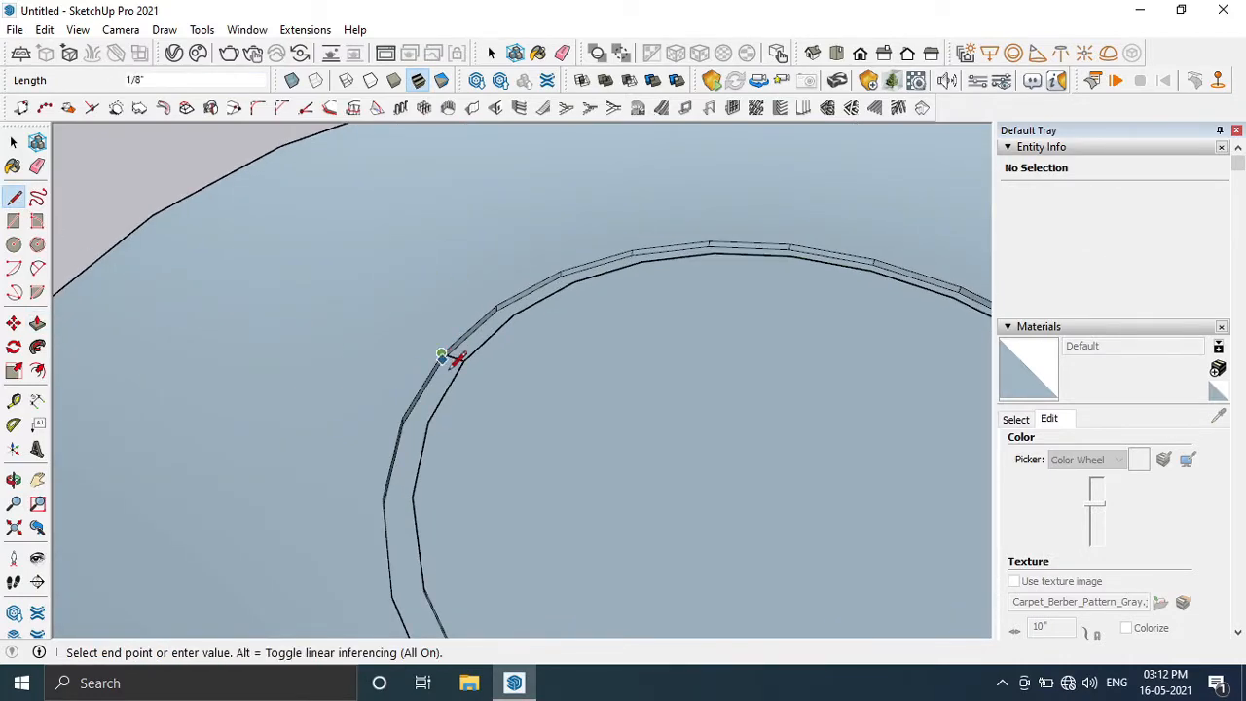
{"action": "left_click", "coordinate": [445, 363]}
{"action": "middle_click_drag", "start_coordinate": [449, 369], "coordinate": [625, 231]}
{"action": "left_click", "coordinate": [653, 437]}
{"action": "mouse_move", "coordinate": [656, 434]}
{"action": "middle_mouse_down"}
{"action": "mouse_move", "coordinate": [649, 478]}
{"action": "mouse_move", "coordinate": [578, 473]}
{"action": "middle_mouse_up"}
{"action": "scroll", "coordinate": [649, 479], "scroll_direction": "up", "scroll_amount": 2}
{"action": "left_click", "coordinate": [643, 481]}
- Erase the short connecting edges across the ring on the plate
{"action": "left_click", "coordinate": [37, 166]}
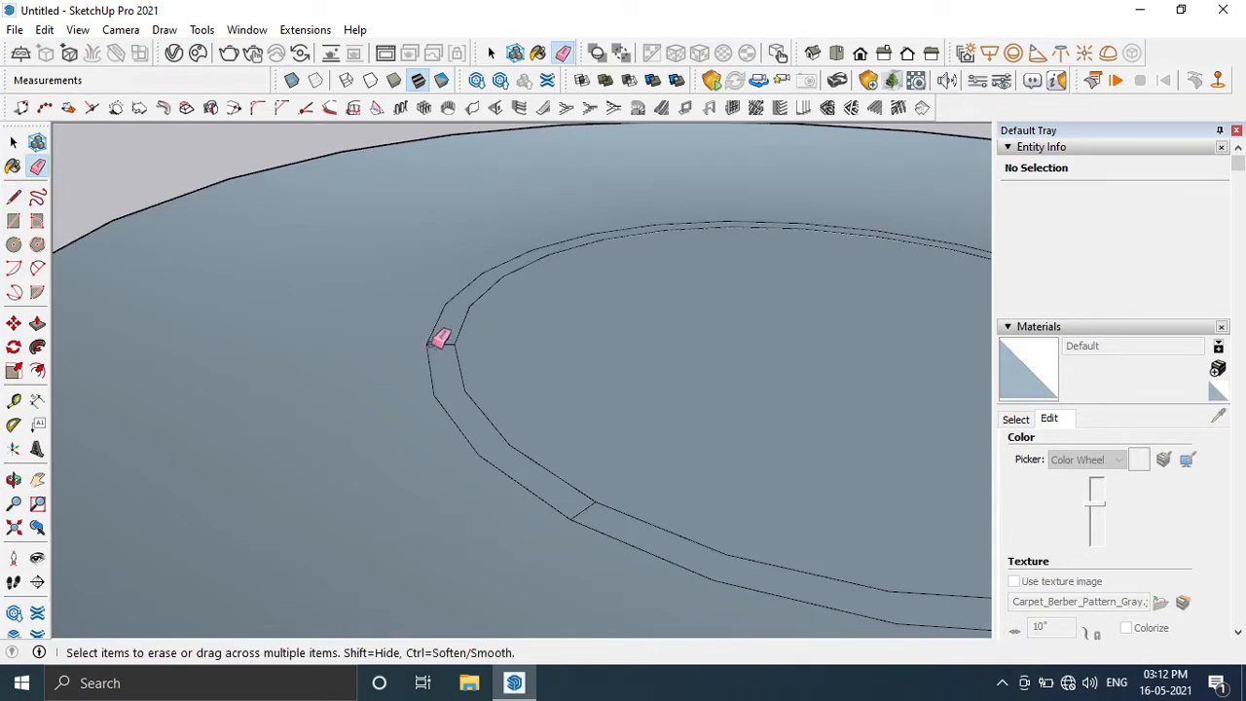
{"action": "scroll", "coordinate": [581, 508], "scroll_direction": "down", "scroll_amount": 4}
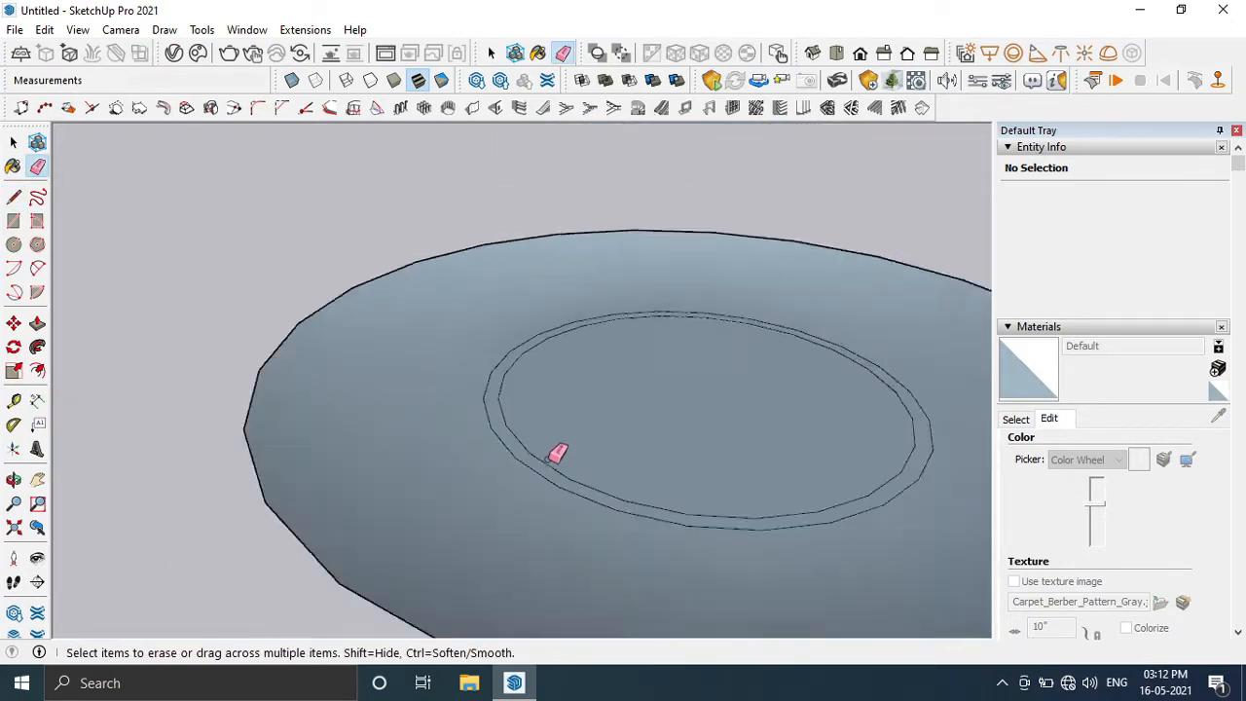
{"action": "mouse_move", "coordinate": [556, 454]}
{"action": "middle_mouse_down"}
{"action": "mouse_move", "coordinate": [688, 364]}
{"action": "mouse_move", "coordinate": [473, 434]}
{"action": "mouse_move", "coordinate": [538, 354]}
{"action": "mouse_move", "coordinate": [535, 317]}
{"action": "mouse_move", "coordinate": [554, 325]}
{"action": "mouse_move", "coordinate": [551, 493]}
{"action": "middle_mouse_up"}
{"action": "scroll", "coordinate": [696, 362], "scroll_direction": "up", "scroll_amount": 3}
{"action": "middle_click_drag", "start_coordinate": [696, 362], "coordinate": [639, 336]}
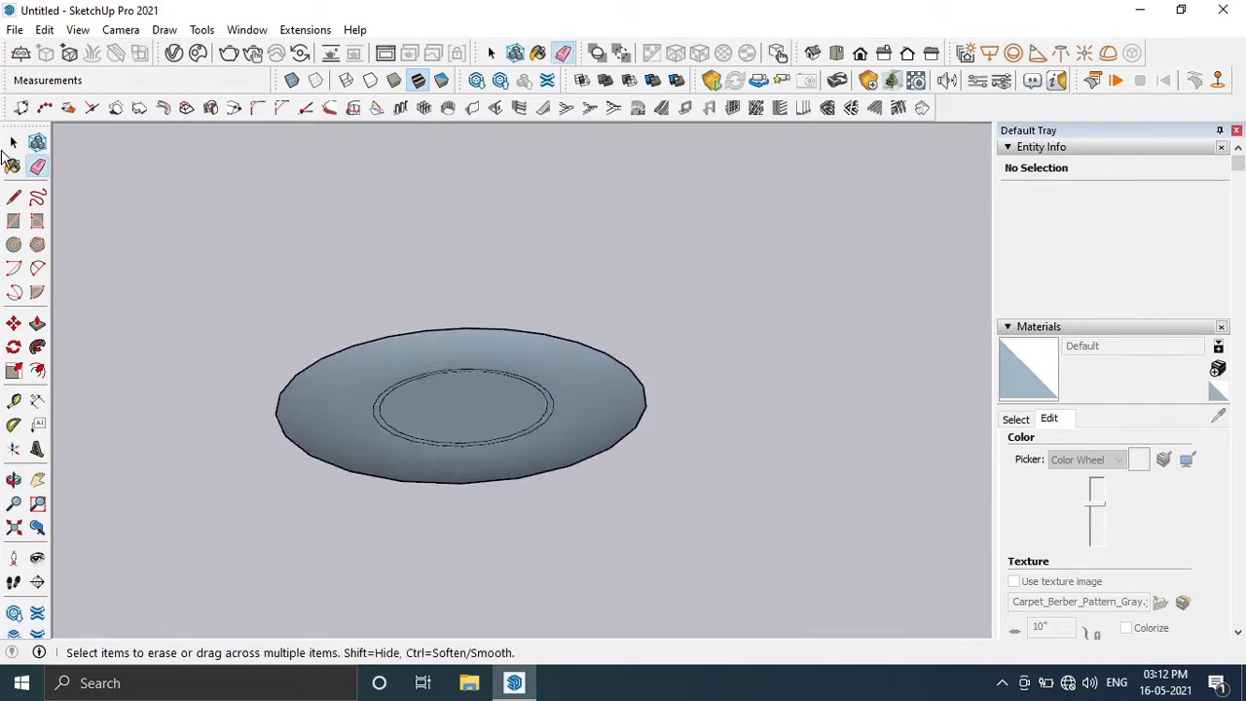
- Draw a circle on the ground beside the plate, in line with it, as the base for a cup
{"action": "left_click", "coordinate": [14, 245]}
{"action": "scroll", "coordinate": [762, 439], "scroll_direction": "down", "scroll_amount": 2}
{"action": "left_click", "coordinate": [835, 51]}
{"action": "scroll", "coordinate": [760, 372], "scroll_direction": "down", "scroll_amount": 2}
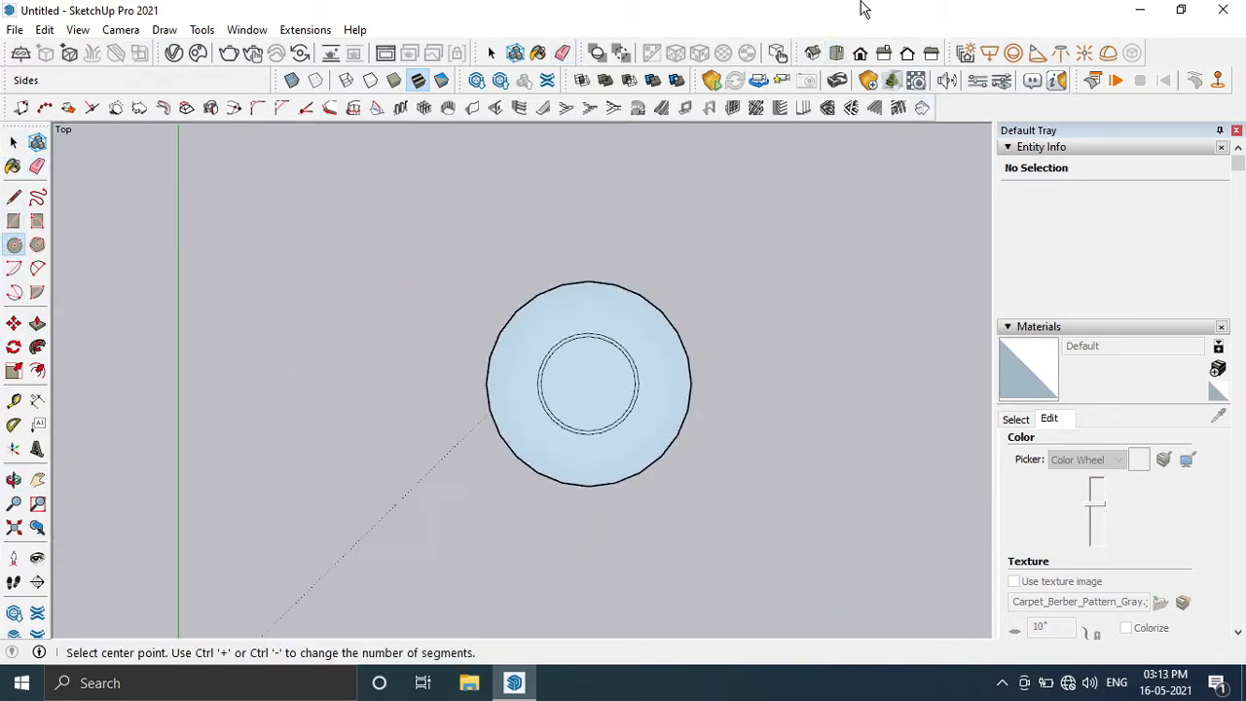
{"action": "middle_click_drag", "start_coordinate": [778, 364], "coordinate": [967, 453]}
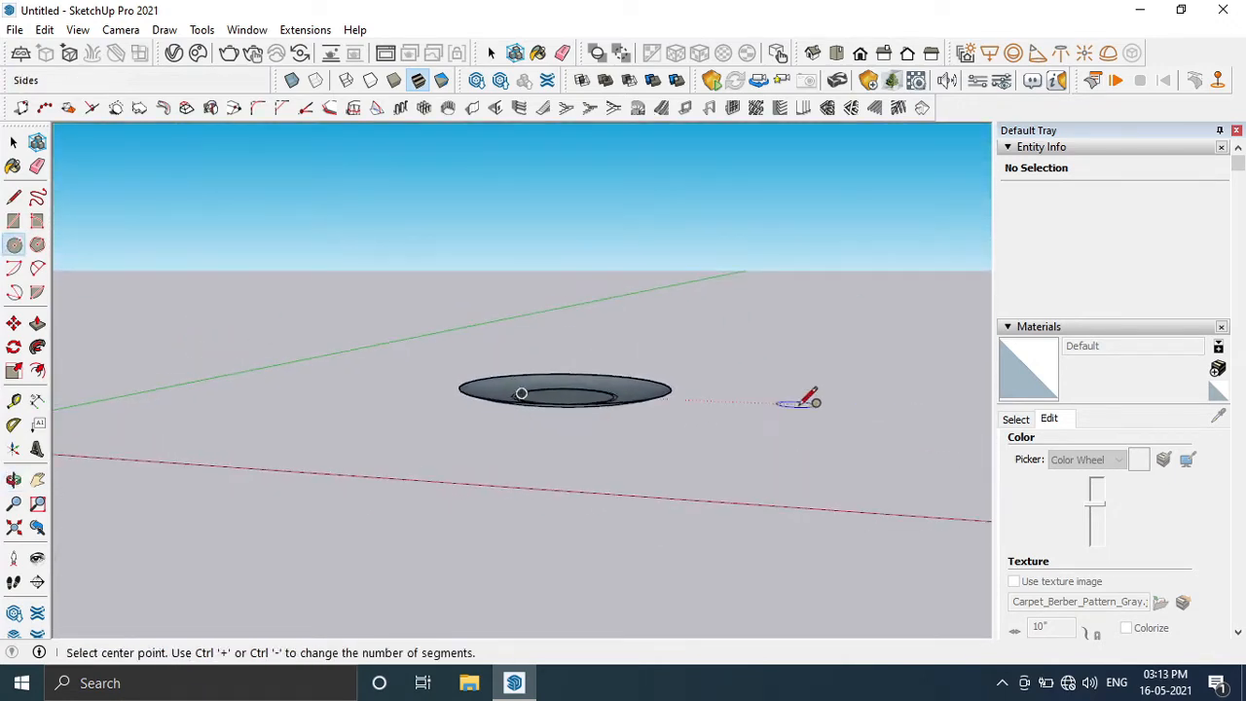
{"action": "left_click", "coordinate": [798, 401]}
{"action": "scroll", "coordinate": [874, 417], "scroll_direction": "up", "scroll_amount": 2}
{"action": "scroll", "coordinate": [868, 413], "scroll_direction": "up", "scroll_amount": 1}
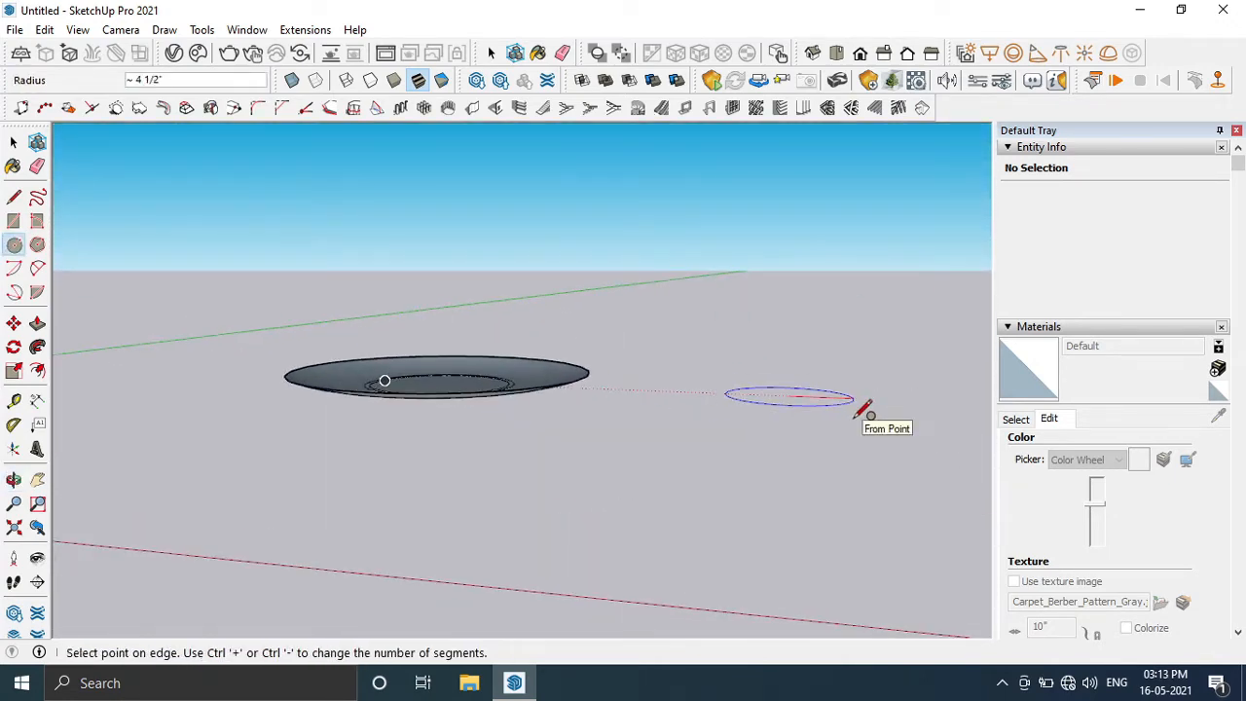
{"action": "left_click", "coordinate": [863, 410]}
{"action": "middle_click_drag", "start_coordinate": [862, 411], "coordinate": [828, 495]}
{"action": "scroll", "coordinate": [829, 495], "scroll_direction": "up", "scroll_amount": 3}
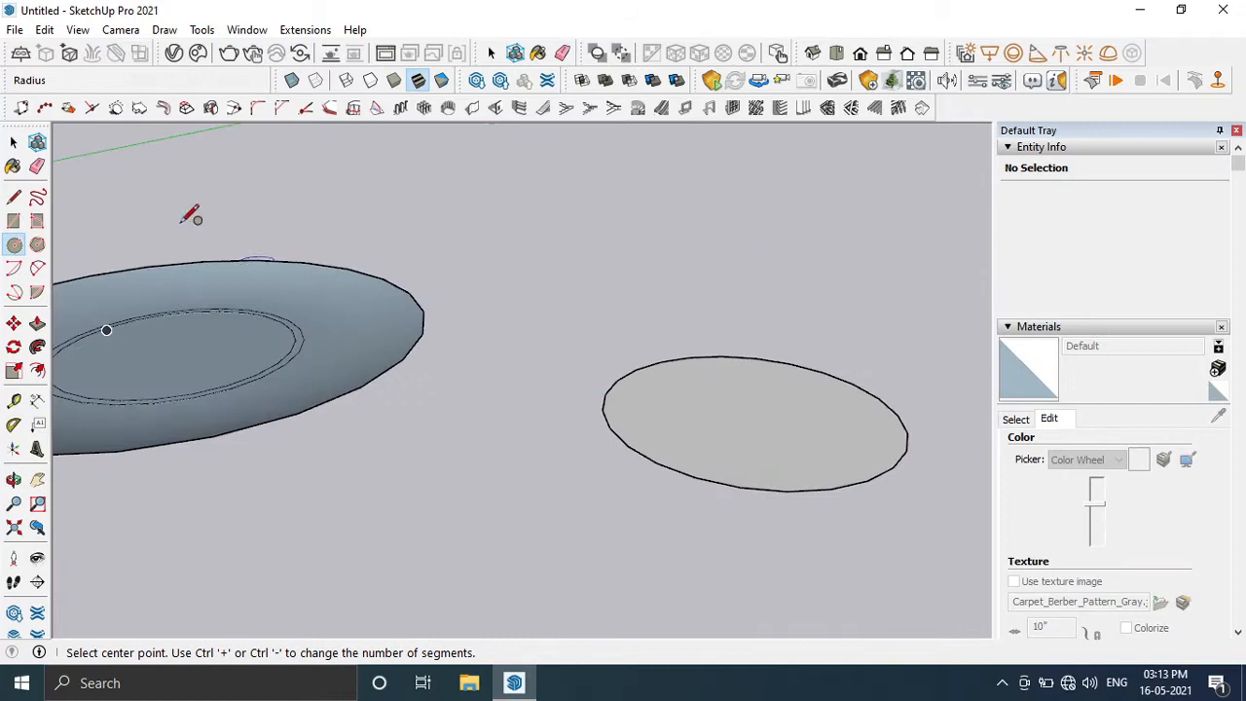
- Draw a 9" vertical line from the new circle's edge and a line about 3" long inward from the same point
{"action": "left_click", "coordinate": [13, 199]}
{"action": "left_click", "coordinate": [601, 402]}
{"action": "middle_click_drag", "start_coordinate": [617, 256], "coordinate": [647, 163]}
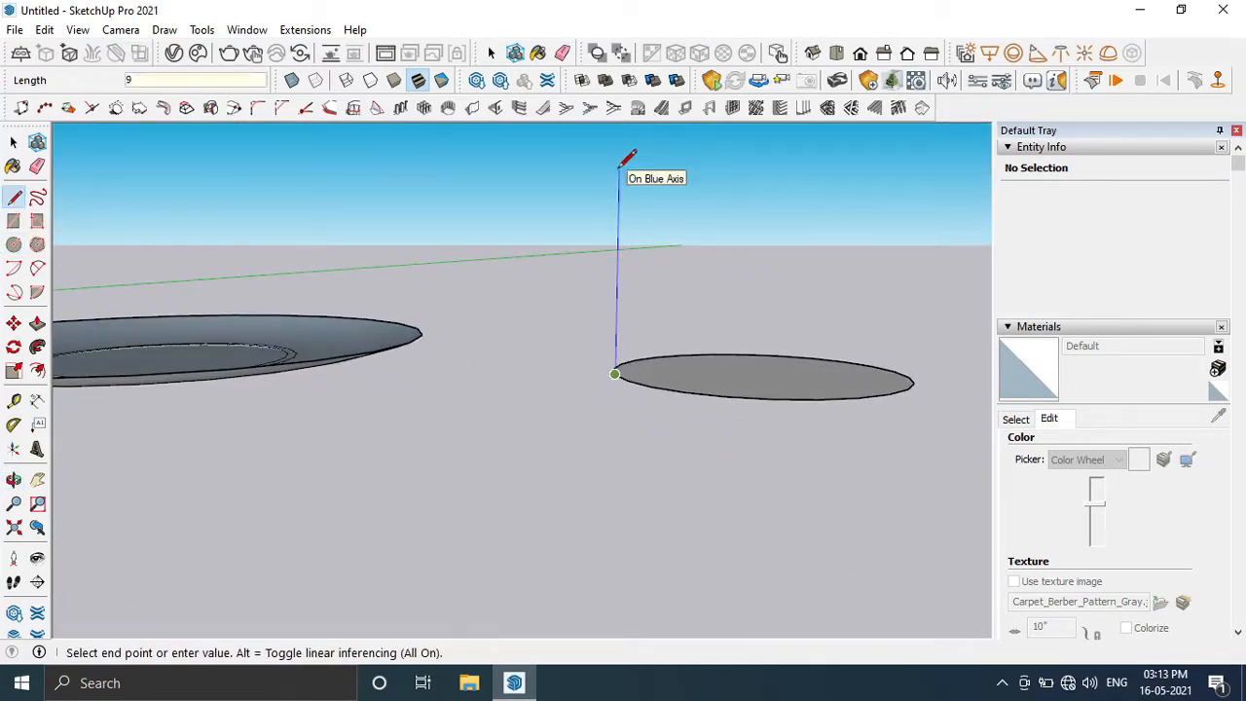
{"action": "left_click", "coordinate": [619, 164]}
{"action": "key", "text": "Escape"}
{"action": "middle_click_drag", "start_coordinate": [765, 278], "coordinate": [780, 386]}
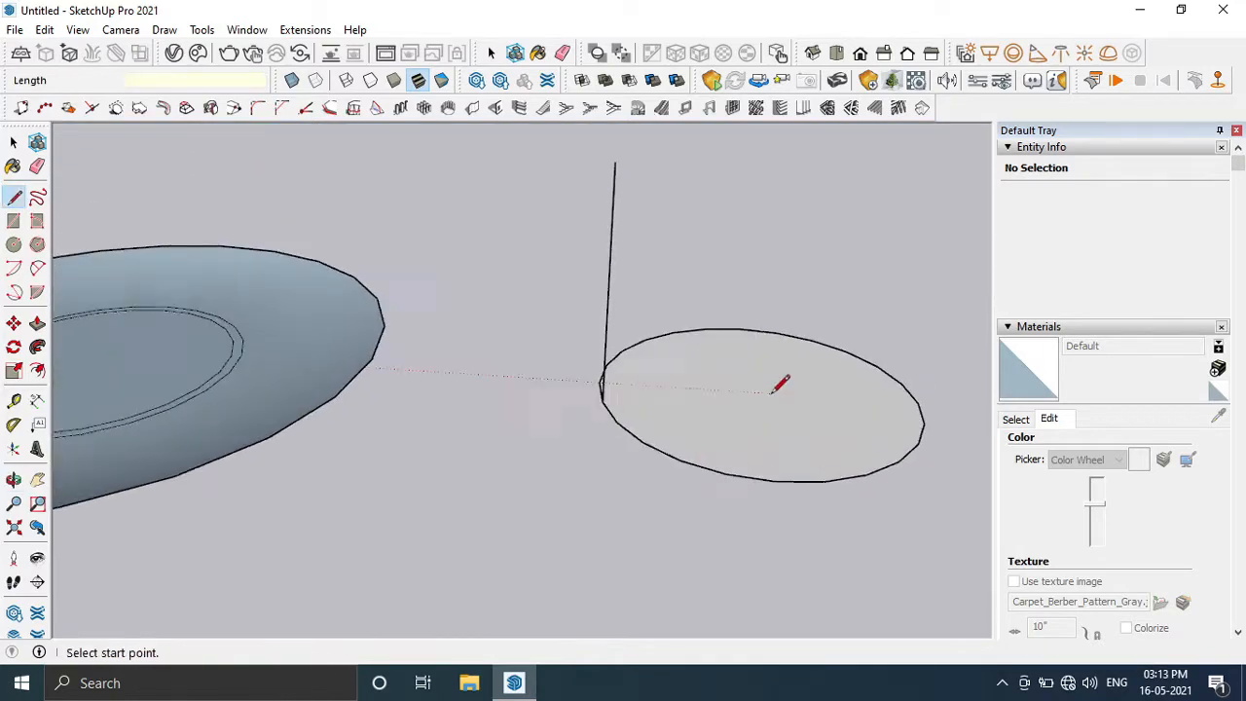
{"action": "mouse_move", "coordinate": [545, 413]}
{"action": "middle_mouse_down"}
{"action": "mouse_move", "coordinate": [528, 423]}
{"action": "mouse_move", "coordinate": [559, 407]}
{"action": "middle_mouse_up"}
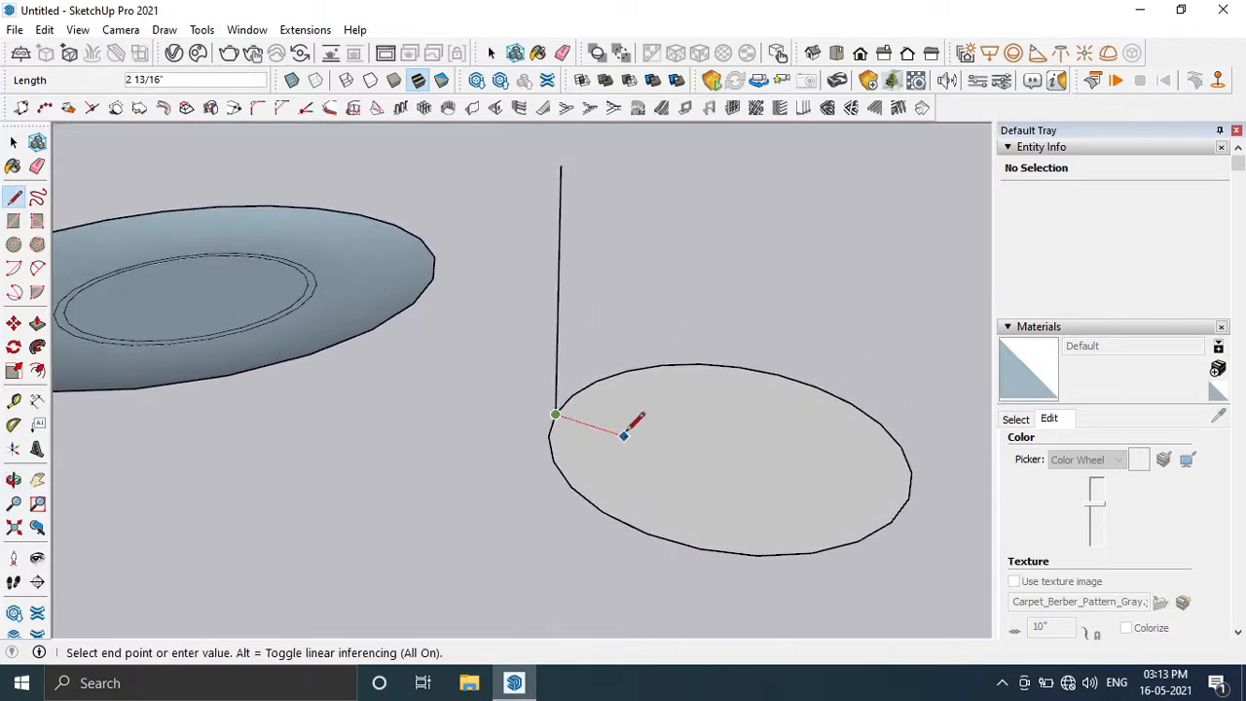
{"action": "key", "text": "Escape"}
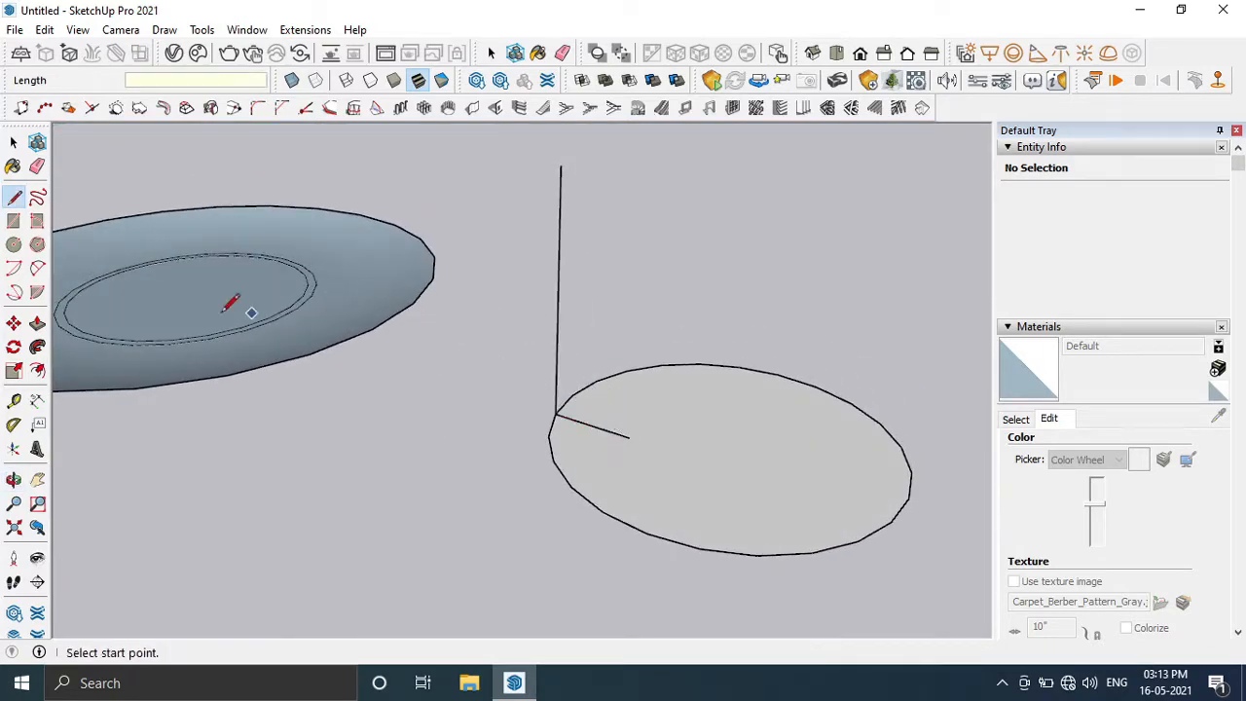
- Draw an arc joining the free ends of the two lines, with an inward bulge of about 1 15/16"
{"action": "left_click", "coordinate": [39, 272]}
{"action": "left_click", "coordinate": [629, 437]}
{"action": "left_click", "coordinate": [561, 165]}
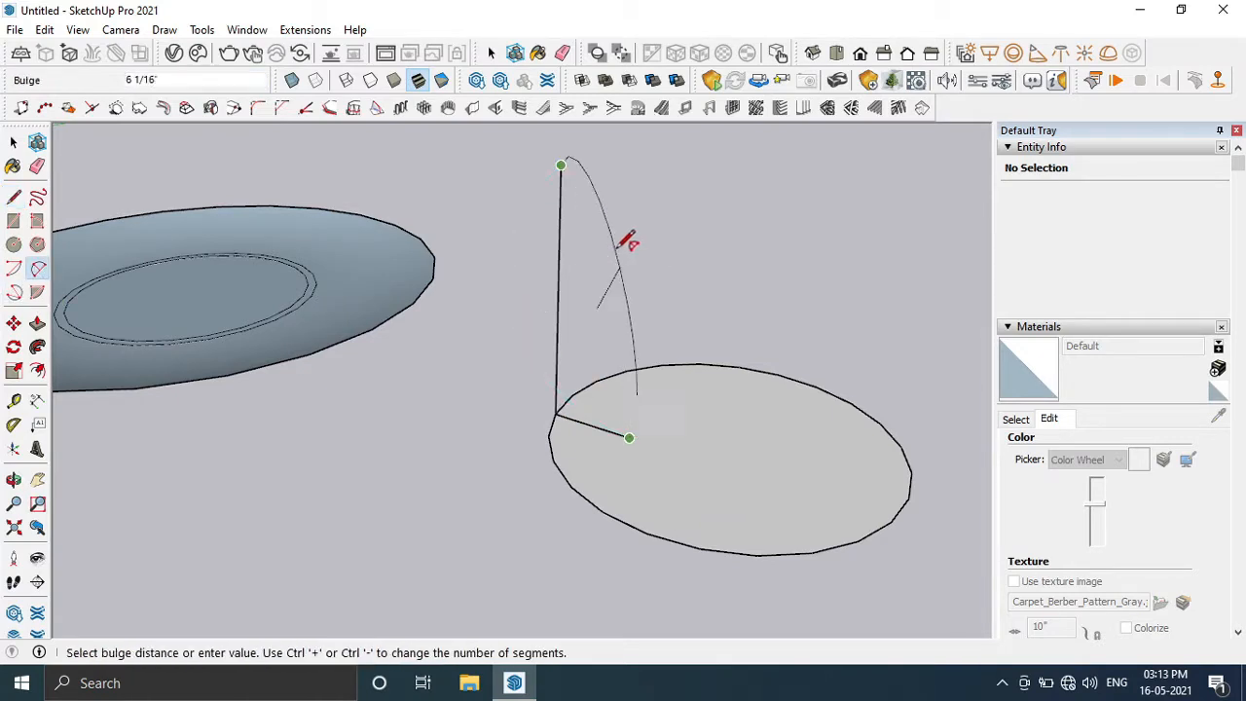
{"action": "middle_click_drag", "start_coordinate": [619, 256], "coordinate": [756, 281]}
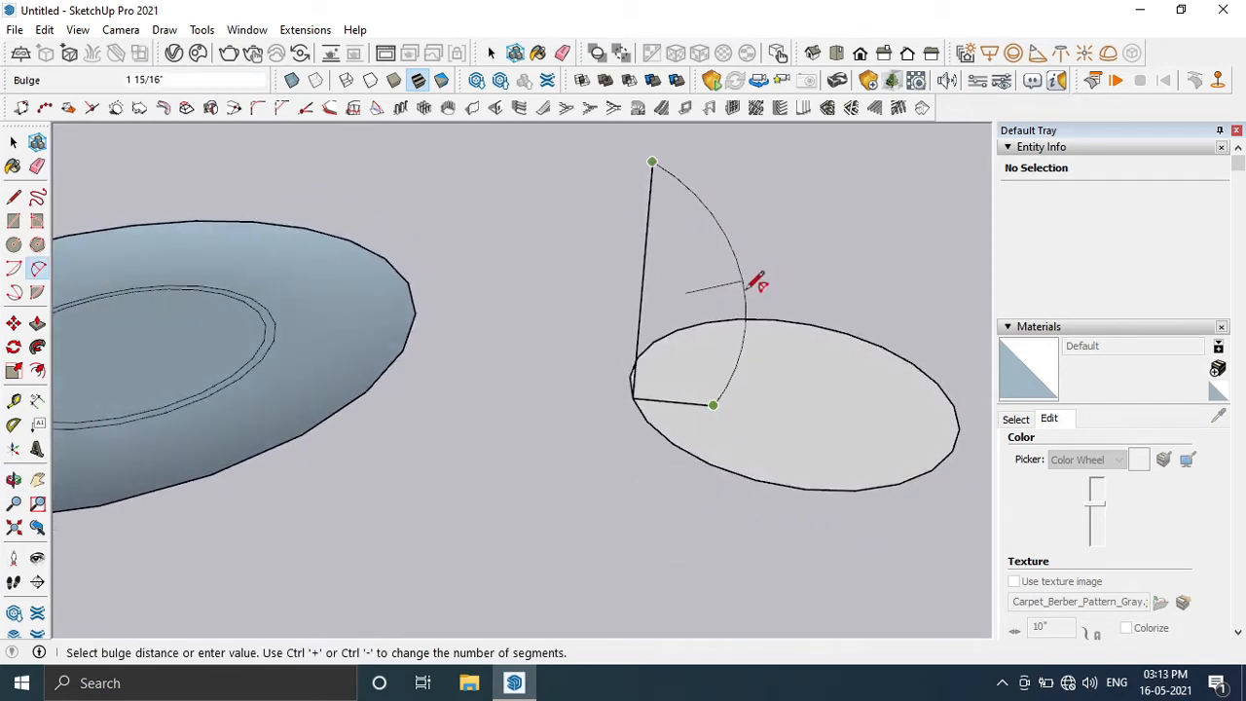
{"action": "left_click", "coordinate": [752, 283]}
- Sweep the arc profile around the circular face with Follow Me to form the cup body
{"action": "key", "text": "space"}
{"action": "left_click", "coordinate": [834, 465]}
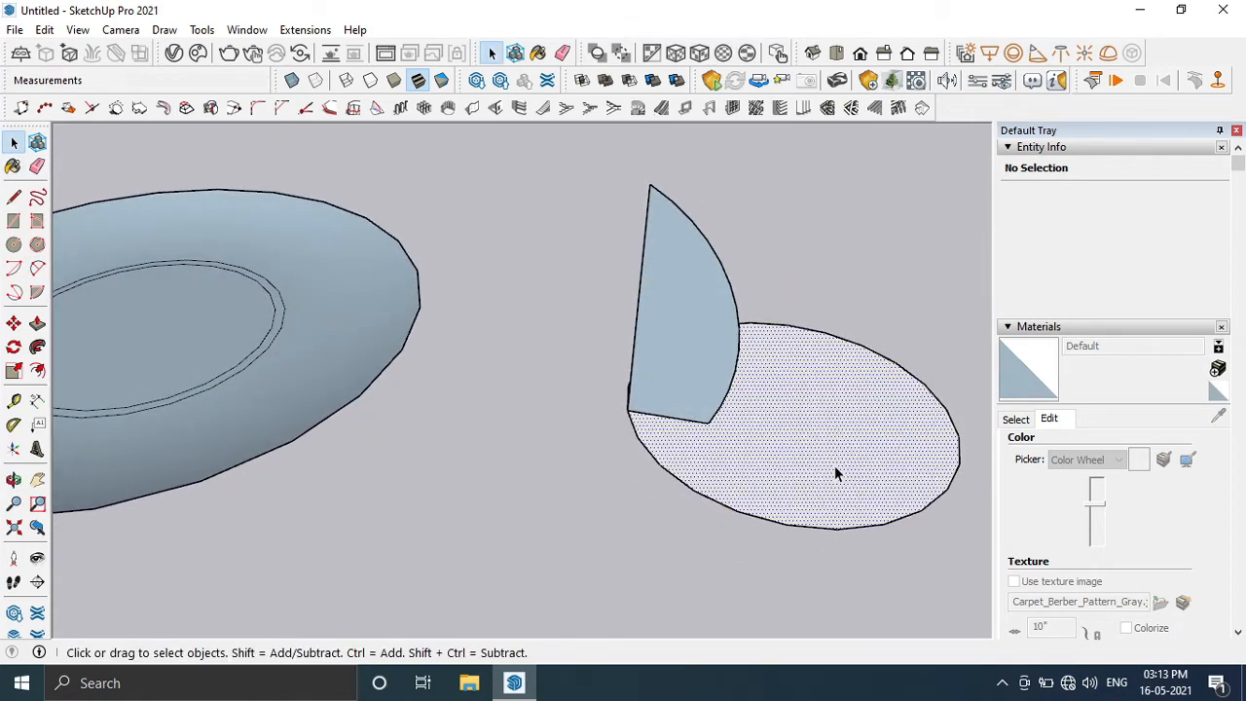
{"action": "left_click", "coordinate": [37, 347]}
{"action": "left_click", "coordinate": [254, 335]}
{"action": "middle_click_drag", "start_coordinate": [714, 353], "coordinate": [807, 309]}
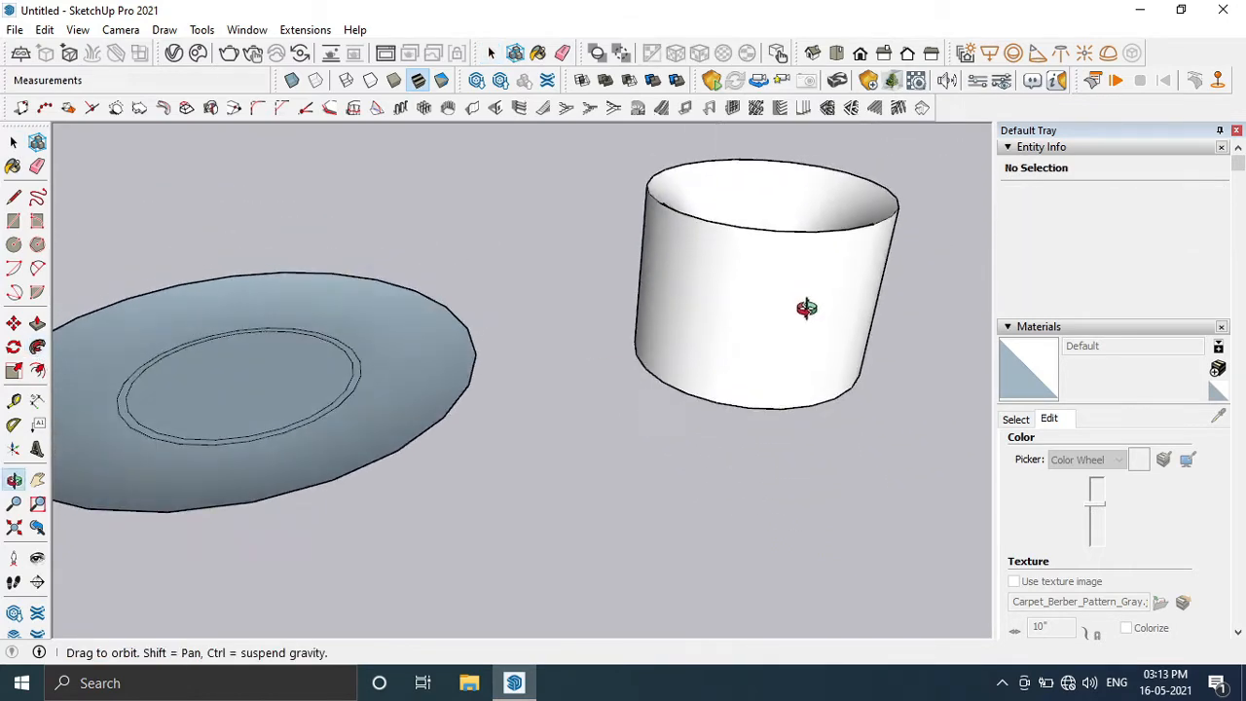
- Delete the cylindrical outer wall and the leftover base circle, leaving the flared cup
{"action": "key", "text": "space"}
{"action": "left_click", "coordinate": [735, 293]}
{"action": "mouse_move", "coordinate": [735, 293]}
{"action": "middle_mouse_down"}
{"action": "mouse_move", "coordinate": [729, 414]}
{"action": "mouse_move", "coordinate": [753, 298]}
{"action": "middle_mouse_up"}
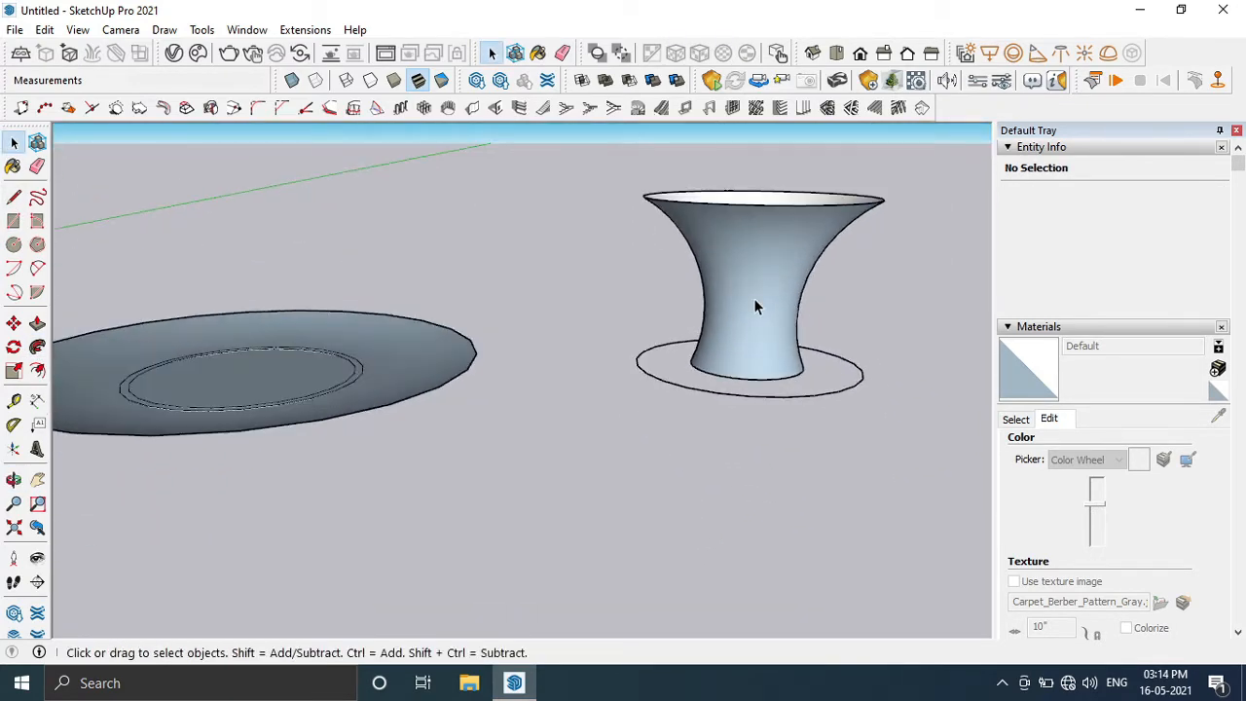
{"action": "left_click", "coordinate": [741, 397]}
{"action": "key", "text": "Delete"}
- Draw another circle on the ground in front of the plate and the cup
{"action": "middle_click_drag", "start_coordinate": [740, 399], "coordinate": [755, 476]}
{"action": "scroll", "coordinate": [750, 486], "scroll_direction": "down", "scroll_amount": 3}
{"action": "key", "text": "c"}
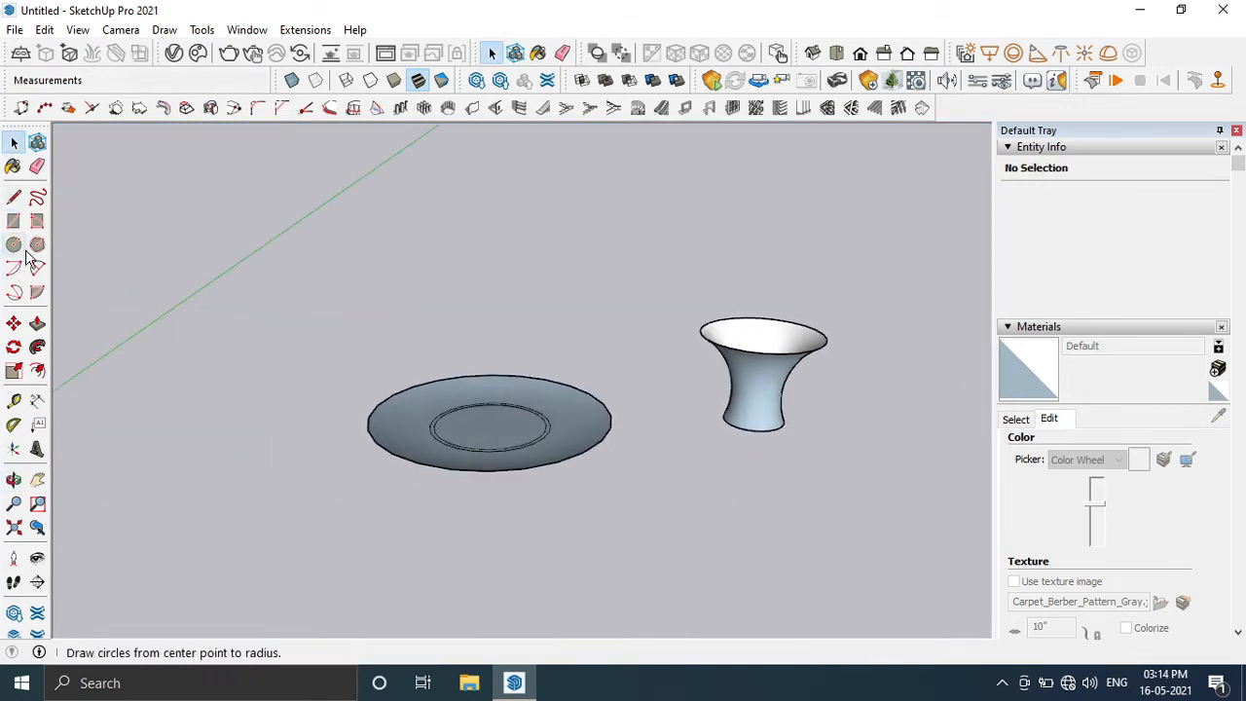
{"action": "left_click", "coordinate": [721, 584]}
{"action": "middle_click_drag", "start_coordinate": [751, 570], "coordinate": [730, 503]}
{"action": "left_click", "coordinate": [760, 536]}
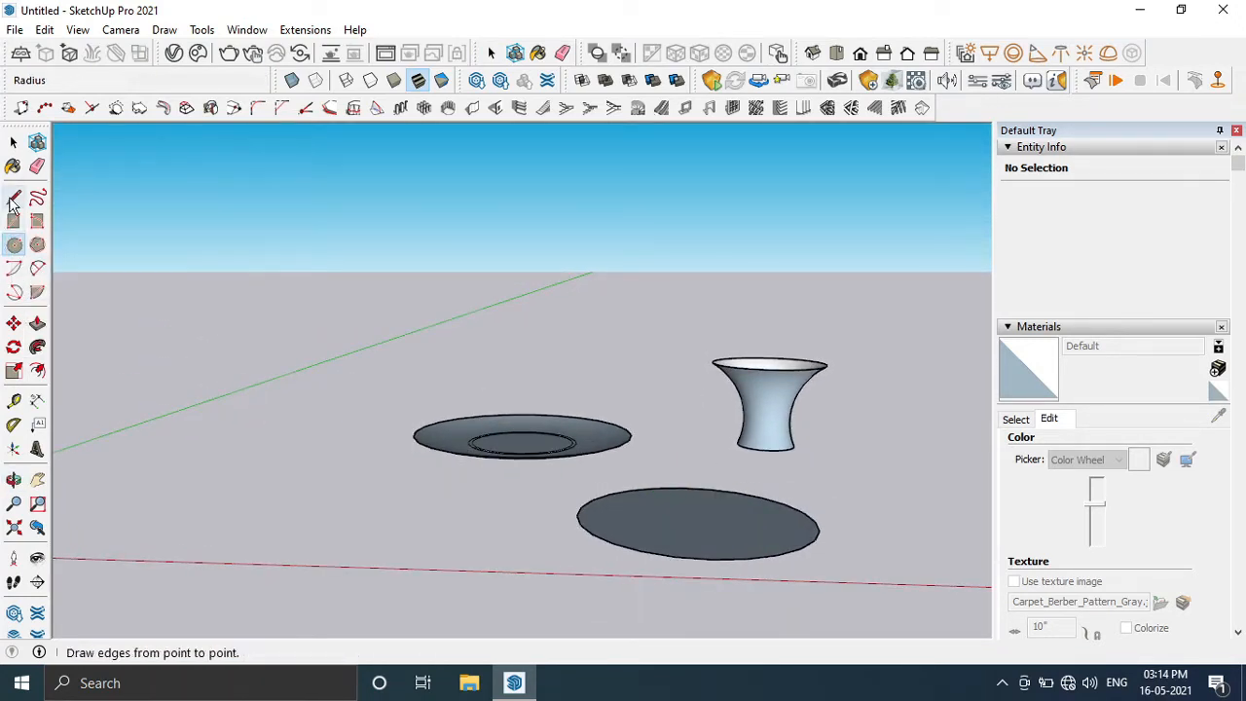
- Draw a 9" vertical line from the front circle's edge, with 3" horizontal lines inward from its lower and upper ends
{"action": "left_click", "coordinate": [577, 517]}
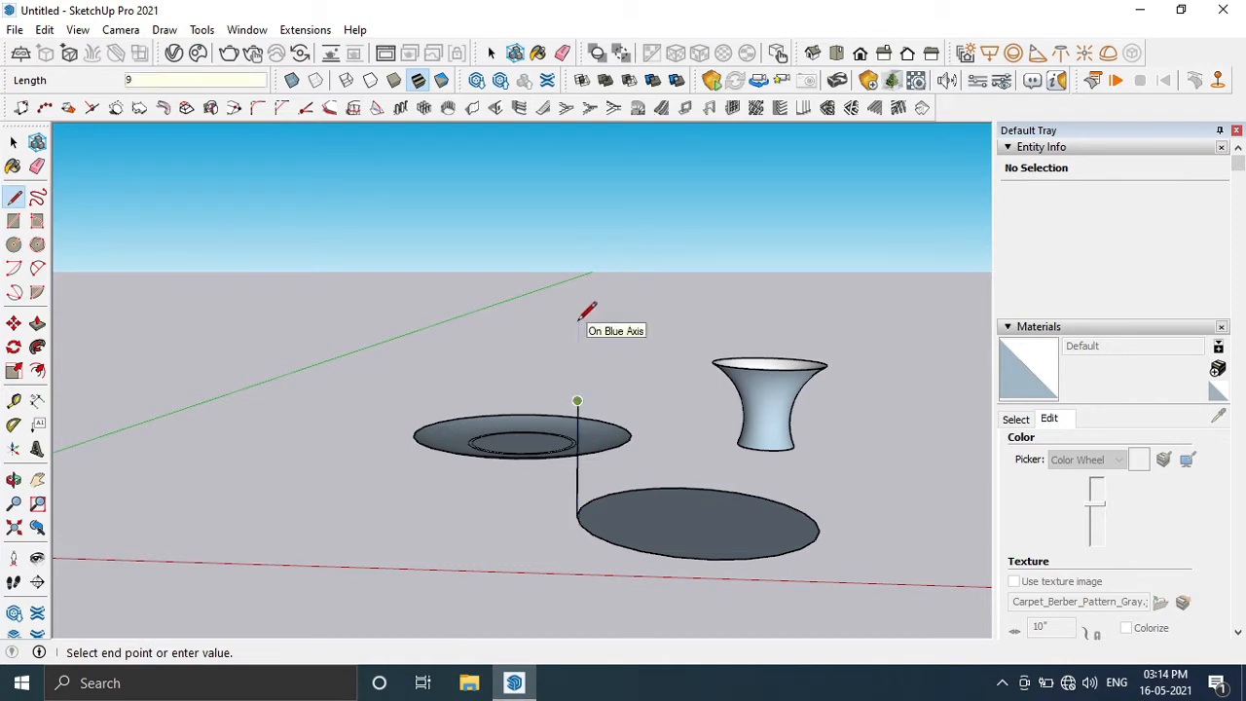
{"action": "scroll", "coordinate": [593, 326], "scroll_direction": "up", "scroll_amount": 1}
{"action": "key", "text": "Escape"}
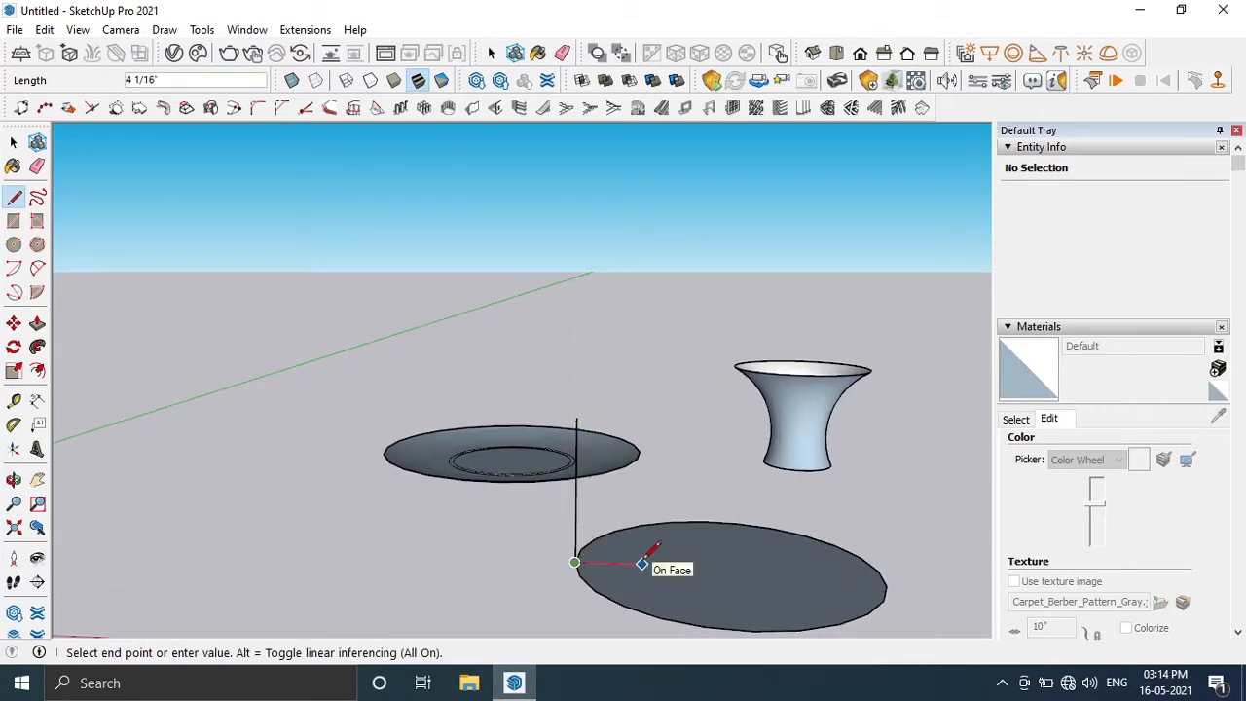
{"action": "key", "text": "Return"}
{"action": "key", "text": "Escape"}
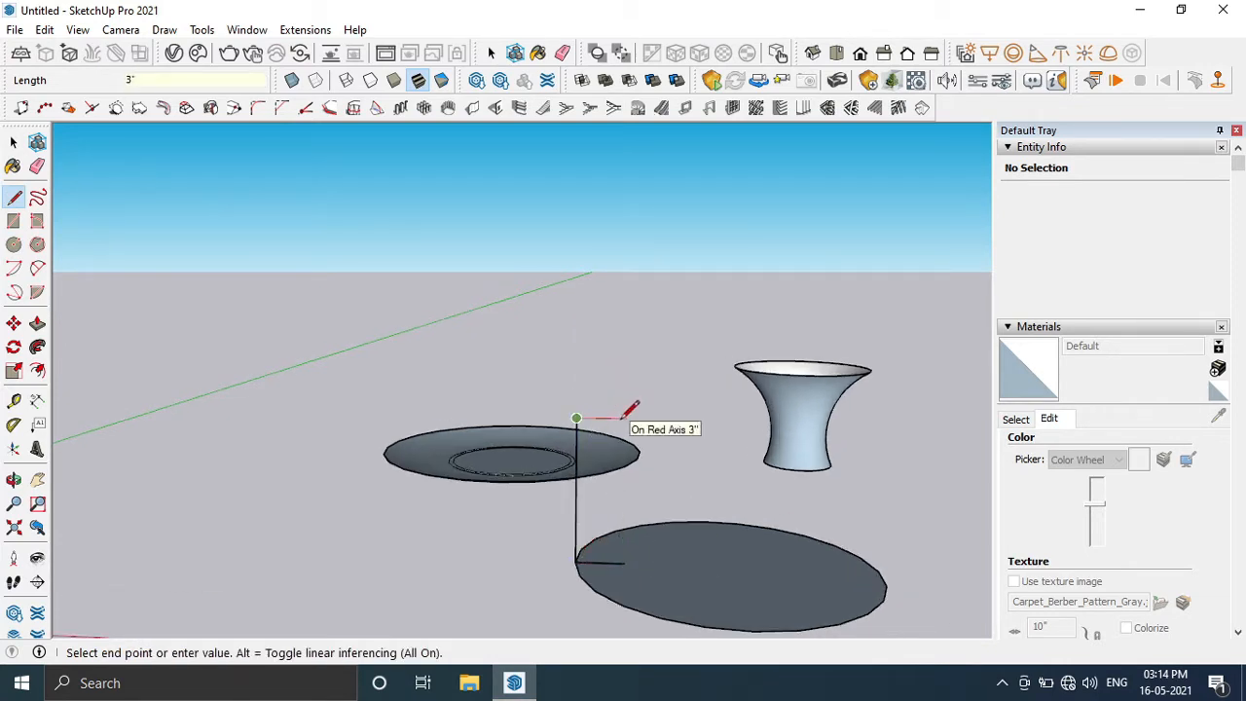
- Close the profile with a two-point arc joining the 3" lines' free ends, bulging about 1 11/16" toward the circle's centre
{"action": "left_click", "coordinate": [37, 267]}
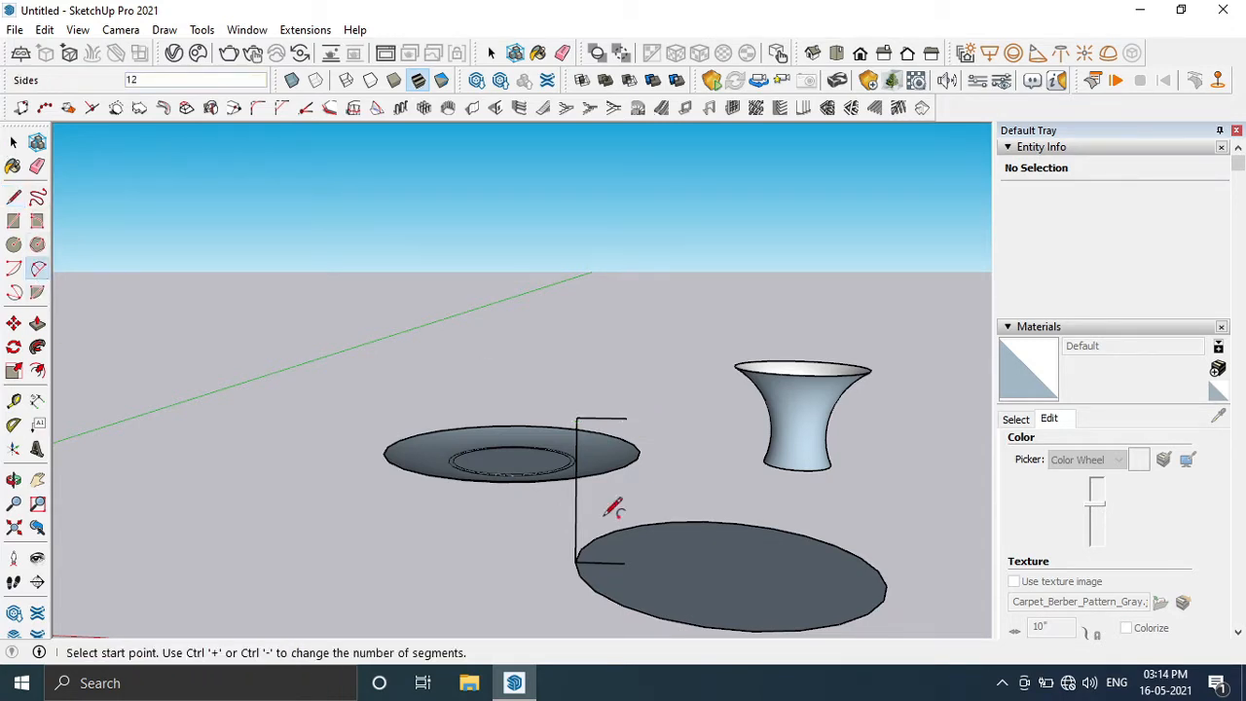
{"action": "left_click", "coordinate": [624, 563]}
{"action": "left_click", "coordinate": [626, 418]}
{"action": "scroll", "coordinate": [605, 492], "scroll_direction": "up", "scroll_amount": 1}
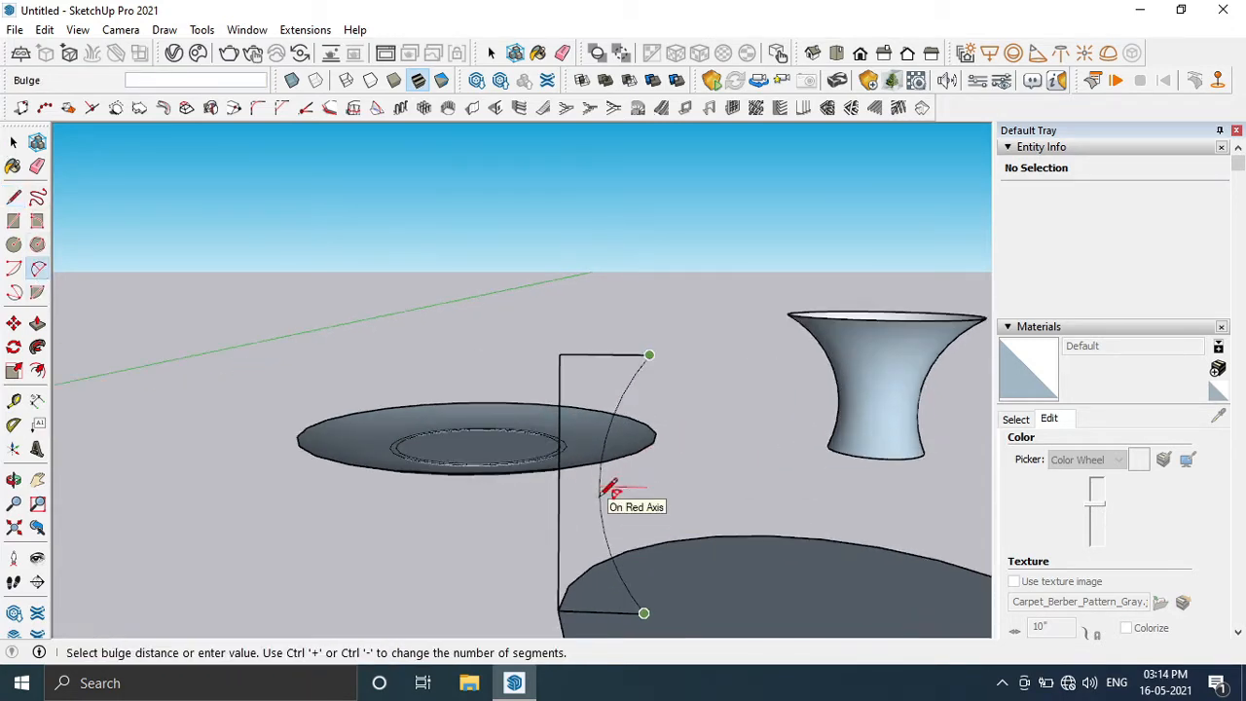
{"action": "left_click", "coordinate": [712, 484]}
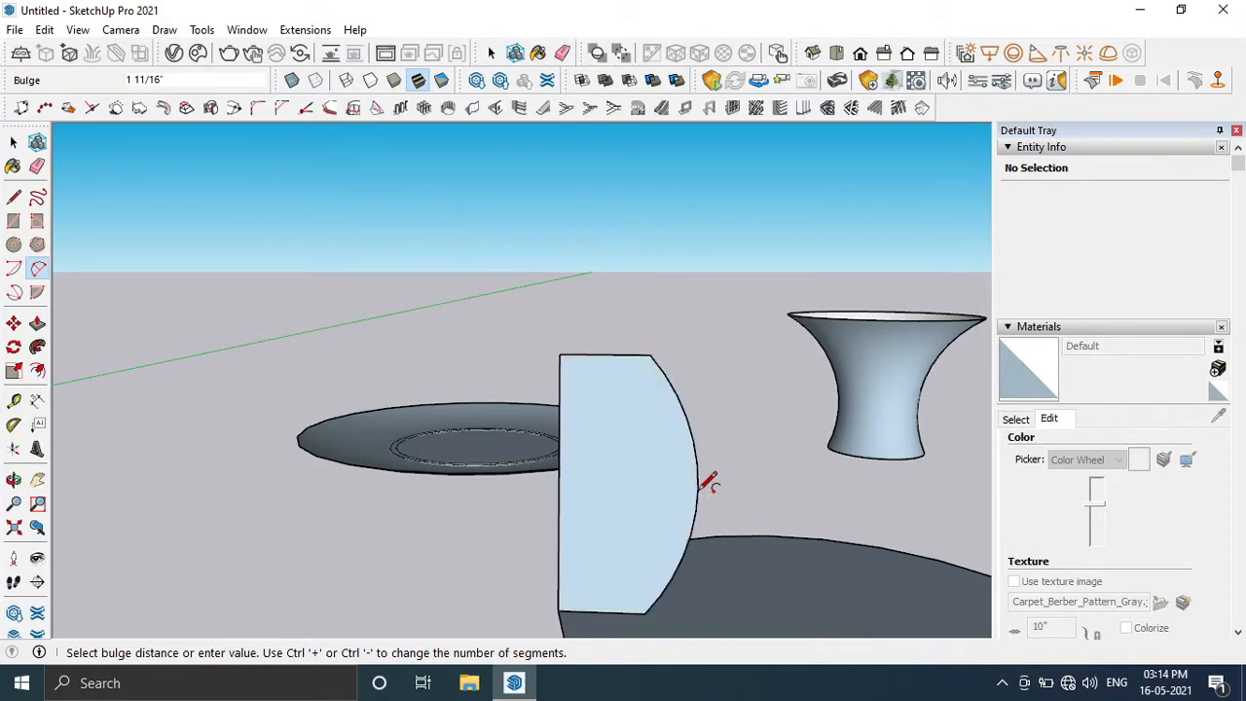
{"action": "scroll", "coordinate": [710, 478], "scroll_direction": "down", "scroll_amount": 2}
{"action": "middle_click_drag", "start_coordinate": [709, 478], "coordinate": [718, 477]}
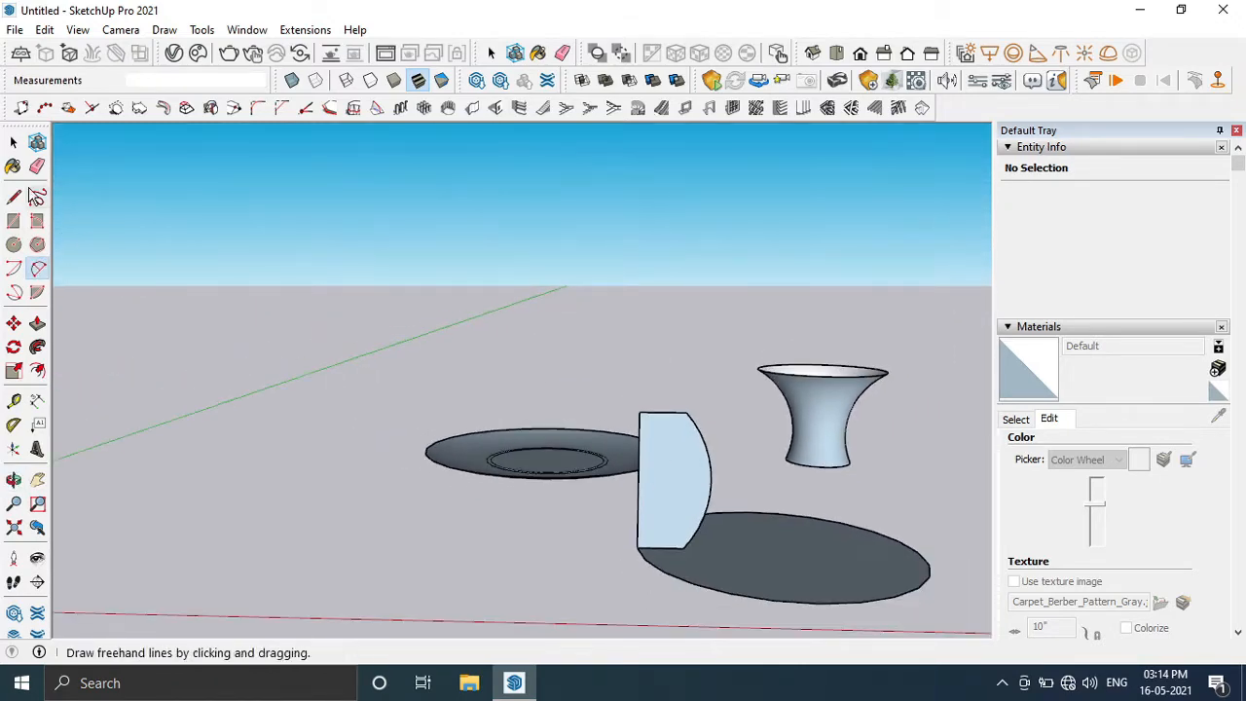
- Sweep the bulged profile around the front circular face with Follow Me
{"action": "key", "text": "space"}
{"action": "left_click", "coordinate": [37, 323]}
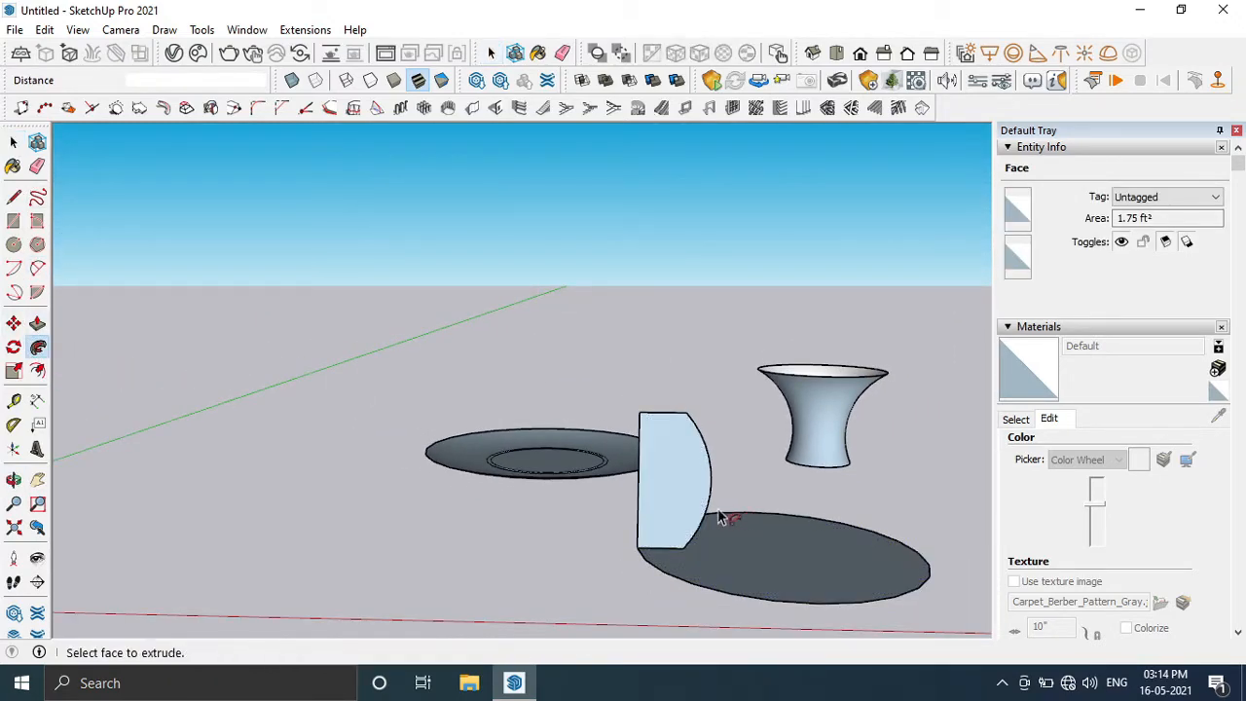
{"action": "left_click", "coordinate": [690, 489]}
- Delete the front solid's cylindrical outer wall, the flat top ring and the leftover upper and lower circles, keeping the waisted vessel
{"action": "left_click", "coordinate": [11, 144]}
{"action": "left_click", "coordinate": [756, 509]}
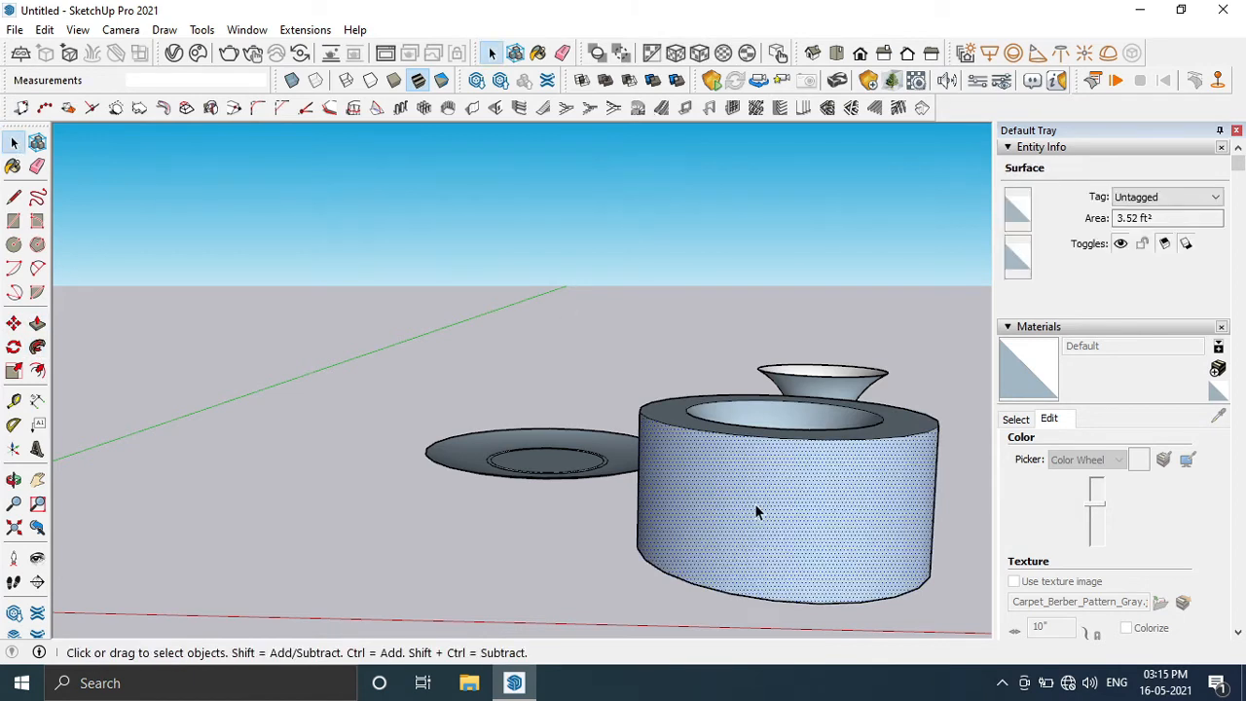
{"action": "key", "text": "Delete"}
{"action": "key", "text": "Delete"}
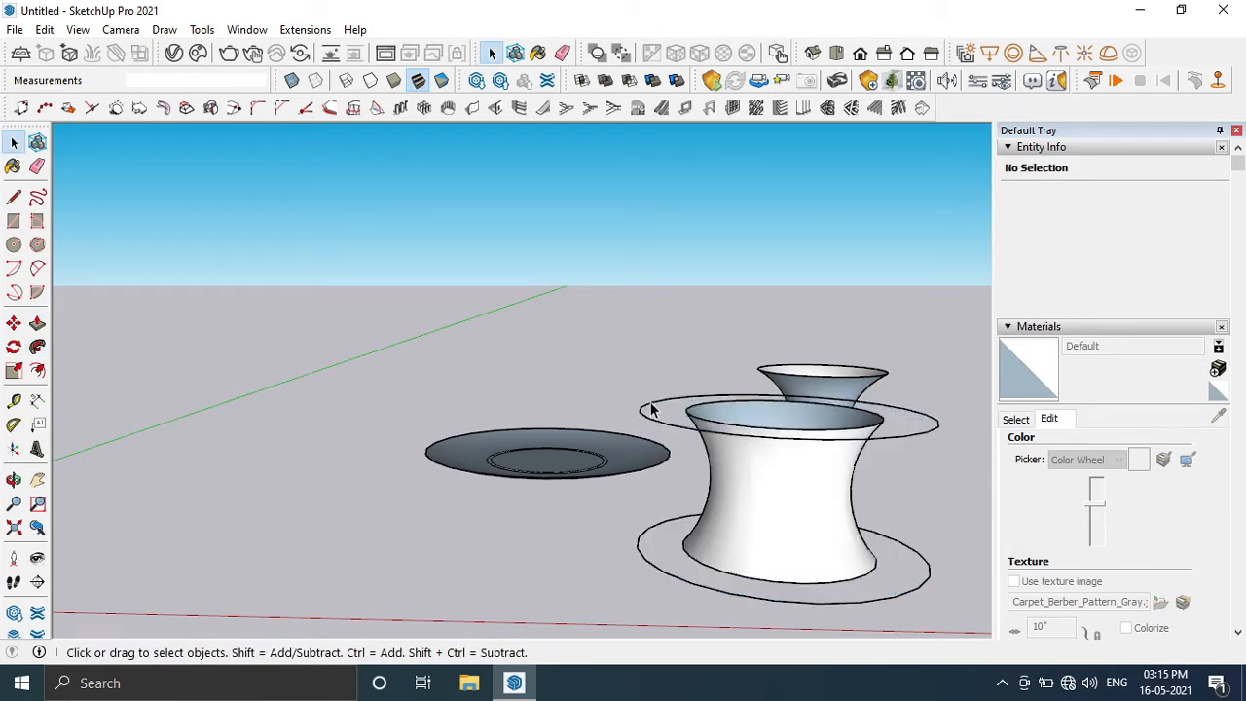
{"action": "key", "text": "Delete"}
{"action": "left_click", "coordinate": [678, 584]}
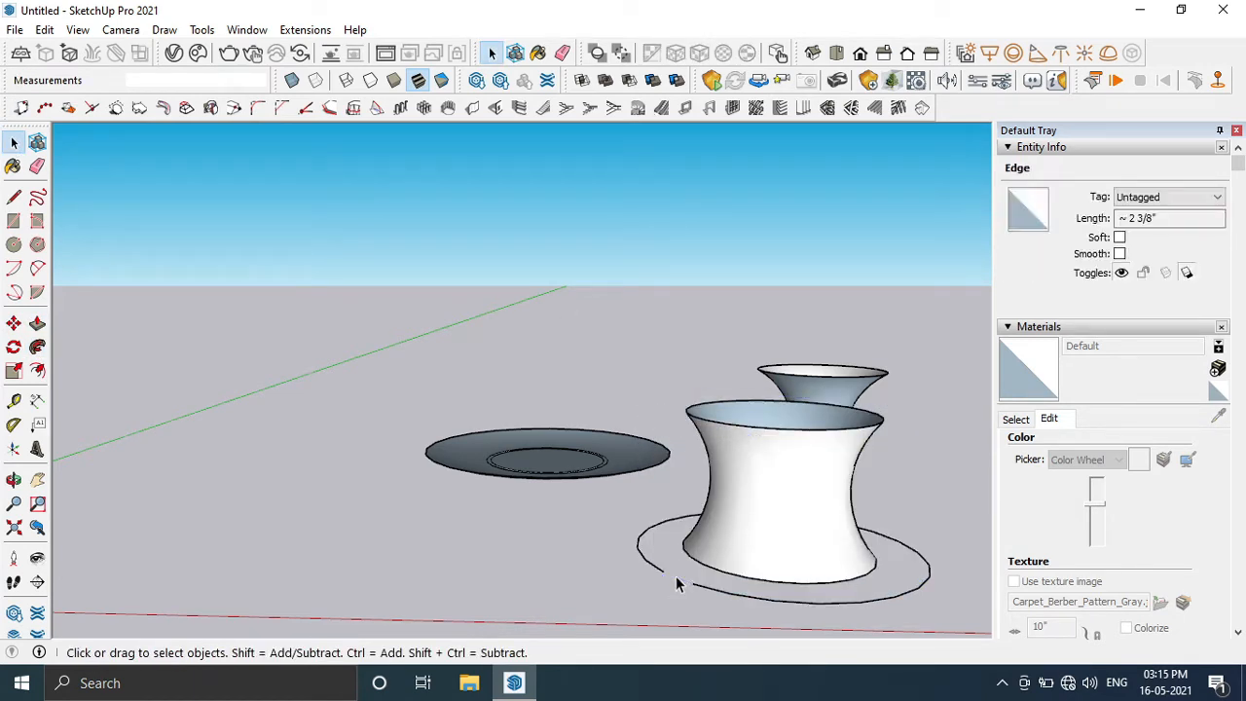
{"action": "key", "text": "Delete"}
{"action": "key", "text": "Delete"}
{"action": "middle_click_drag", "start_coordinate": [681, 487], "coordinate": [655, 441]}
{"action": "scroll", "coordinate": [655, 444], "scroll_direction": "down", "scroll_amount": 4}
{"action": "middle_click_drag", "start_coordinate": [866, 515], "coordinate": [443, 503]}
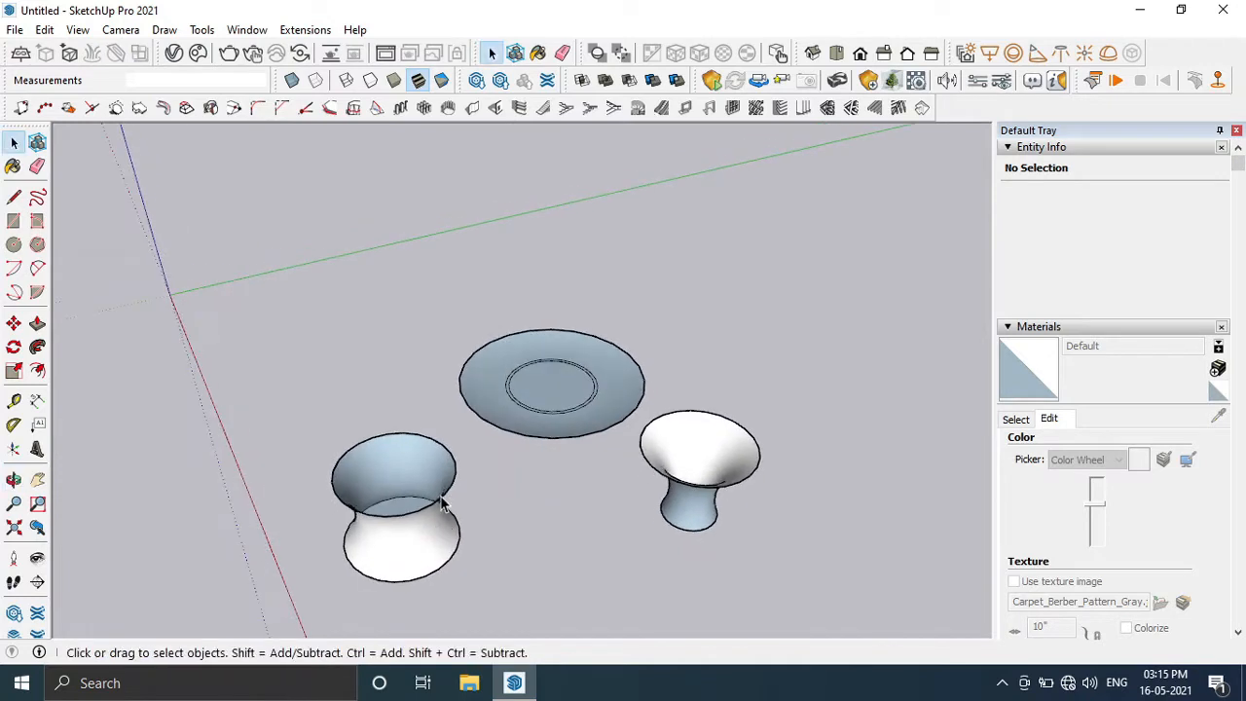
{"action": "key", "text": "l"}
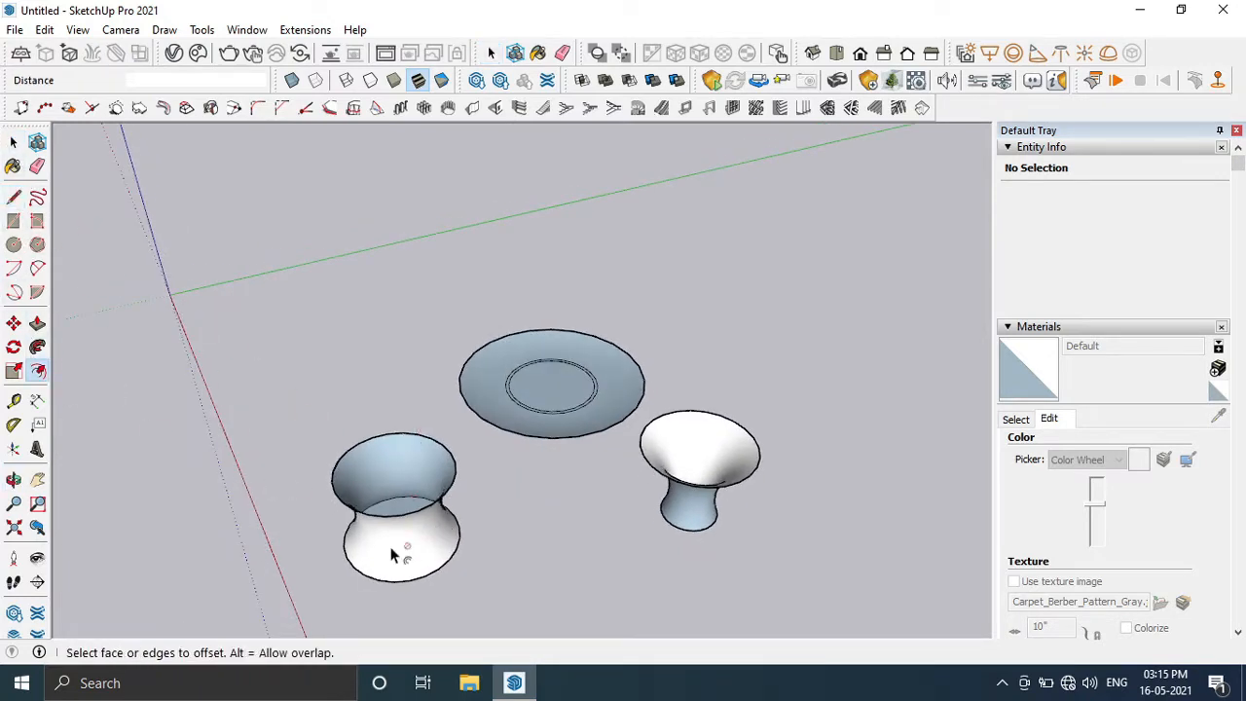
{"action": "middle_click_drag", "start_coordinate": [403, 450], "coordinate": [386, 601]}
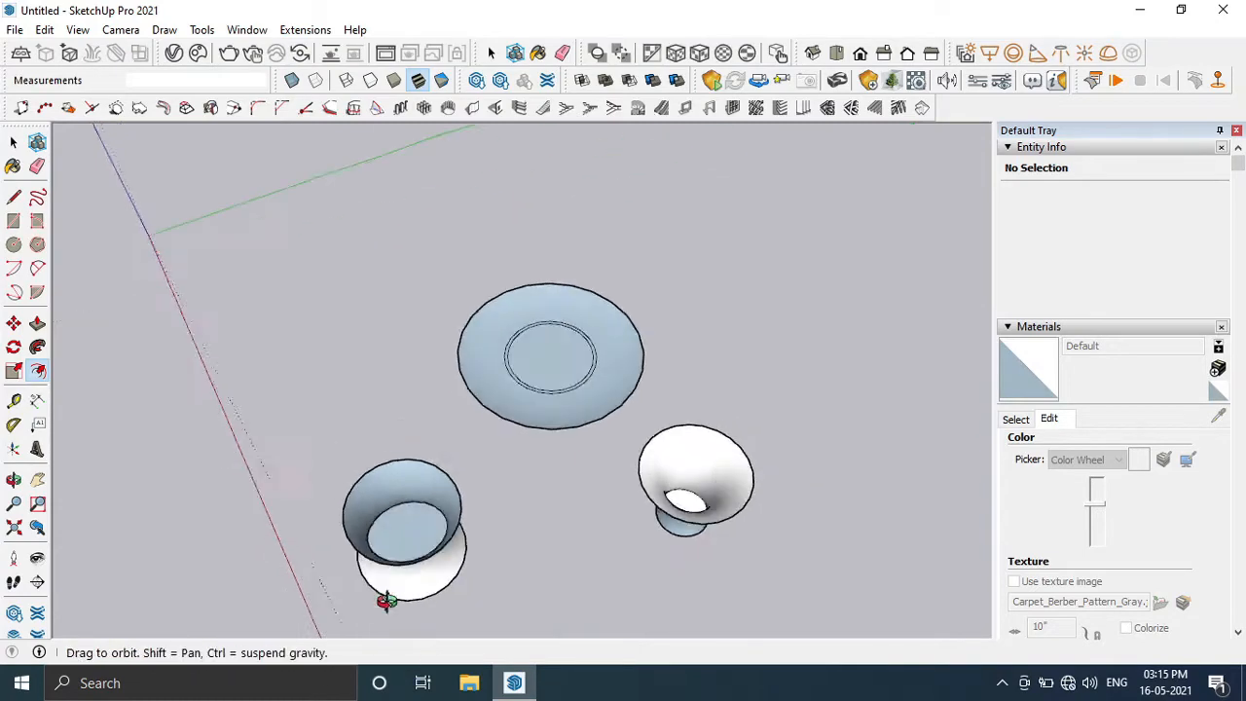
{"action": "left_click", "coordinate": [403, 506]}
{"action": "middle_click_drag", "start_coordinate": [403, 511], "coordinate": [867, 590]}
{"action": "scroll", "coordinate": [463, 347], "scroll_direction": "up", "scroll_amount": 2}
{"action": "scroll", "coordinate": [888, 580], "scroll_direction": "up", "scroll_amount": 2}
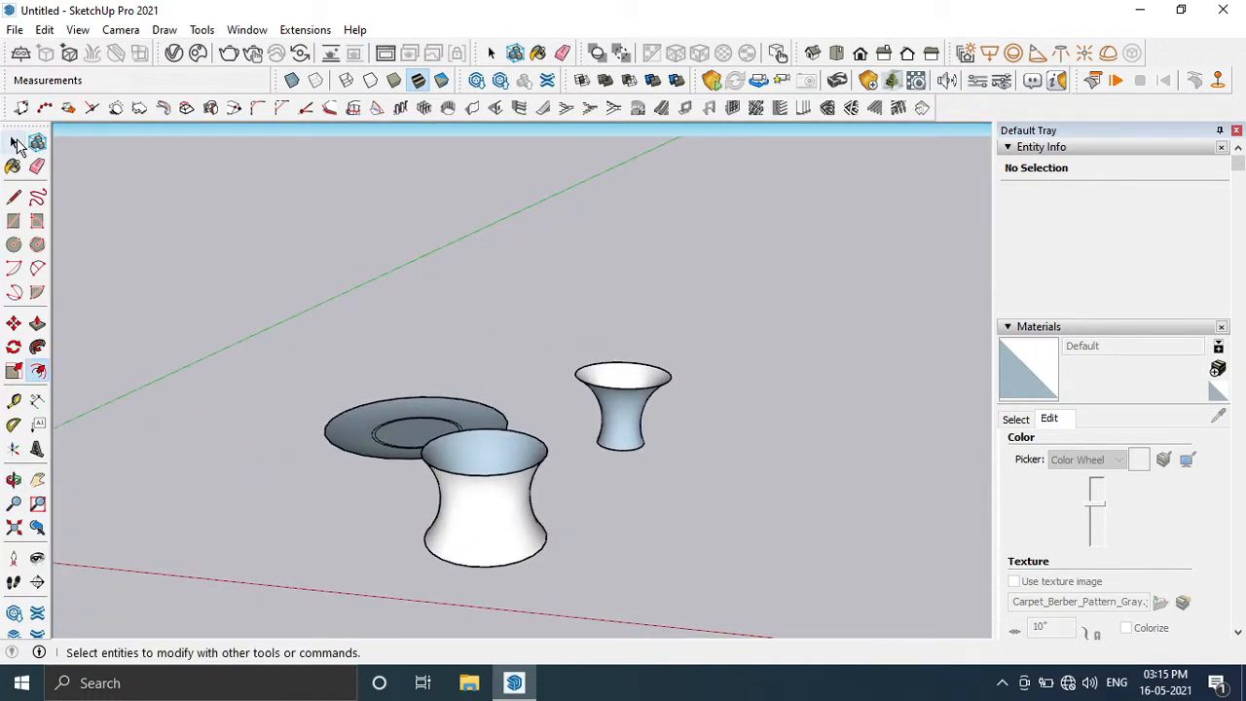
- Draw a 12" by 12" square on the ground in front of the flared cup
{"action": "left_click", "coordinate": [14, 221]}
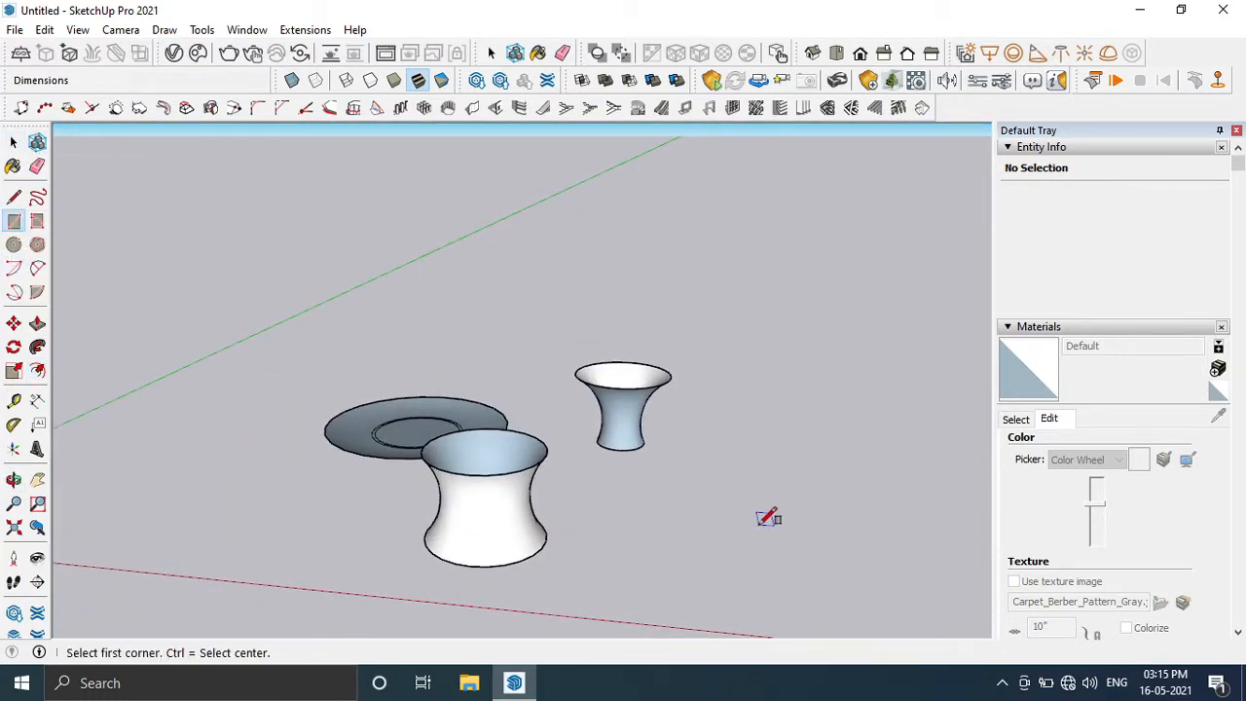
{"action": "left_click", "coordinate": [707, 547]}
{"action": "type", "text": "12,1"}
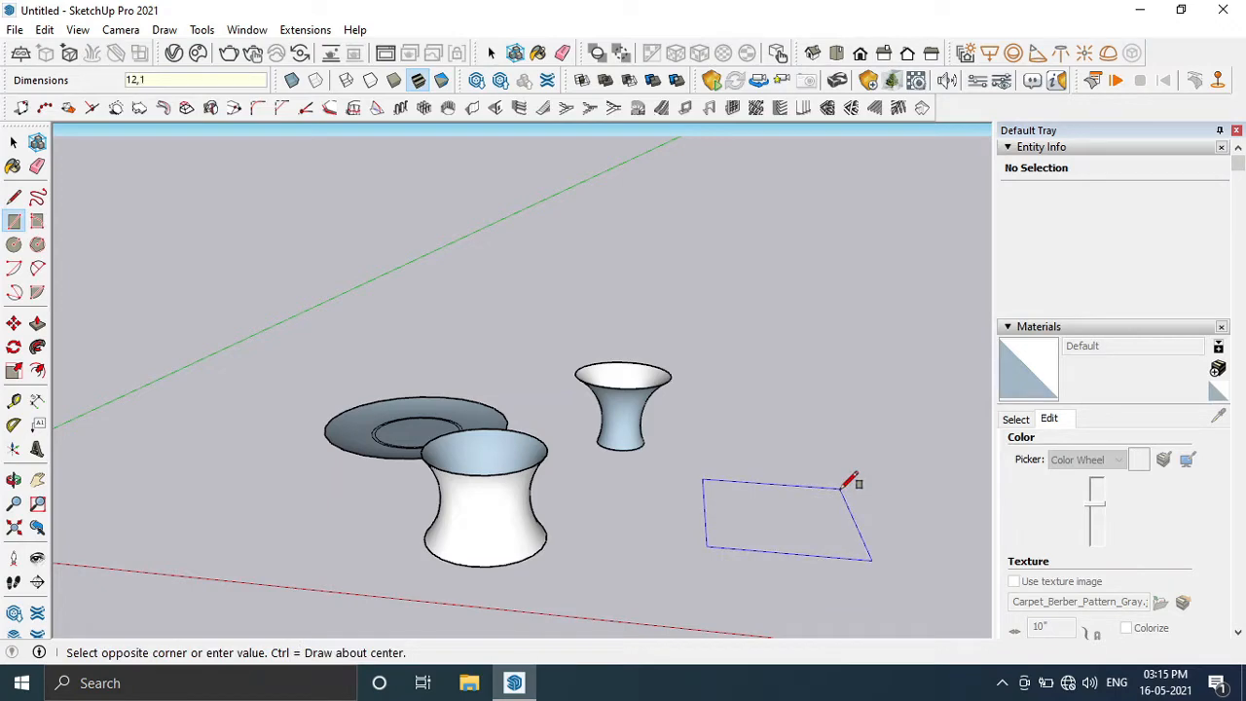
{"action": "type", "text": "2"}
{"action": "key", "text": "Return"}
{"action": "middle_click_drag", "start_coordinate": [843, 489], "coordinate": [810, 598]}
{"action": "scroll", "coordinate": [760, 586], "scroll_direction": "up", "scroll_amount": 5}
{"action": "mouse_move", "coordinate": [703, 569]}
{"action": "middle_mouse_down"}
{"action": "mouse_move", "coordinate": [761, 571]}
{"action": "mouse_move", "coordinate": [256, 382]}
{"action": "middle_mouse_up"}
{"action": "left_click", "coordinate": [391, 498]}
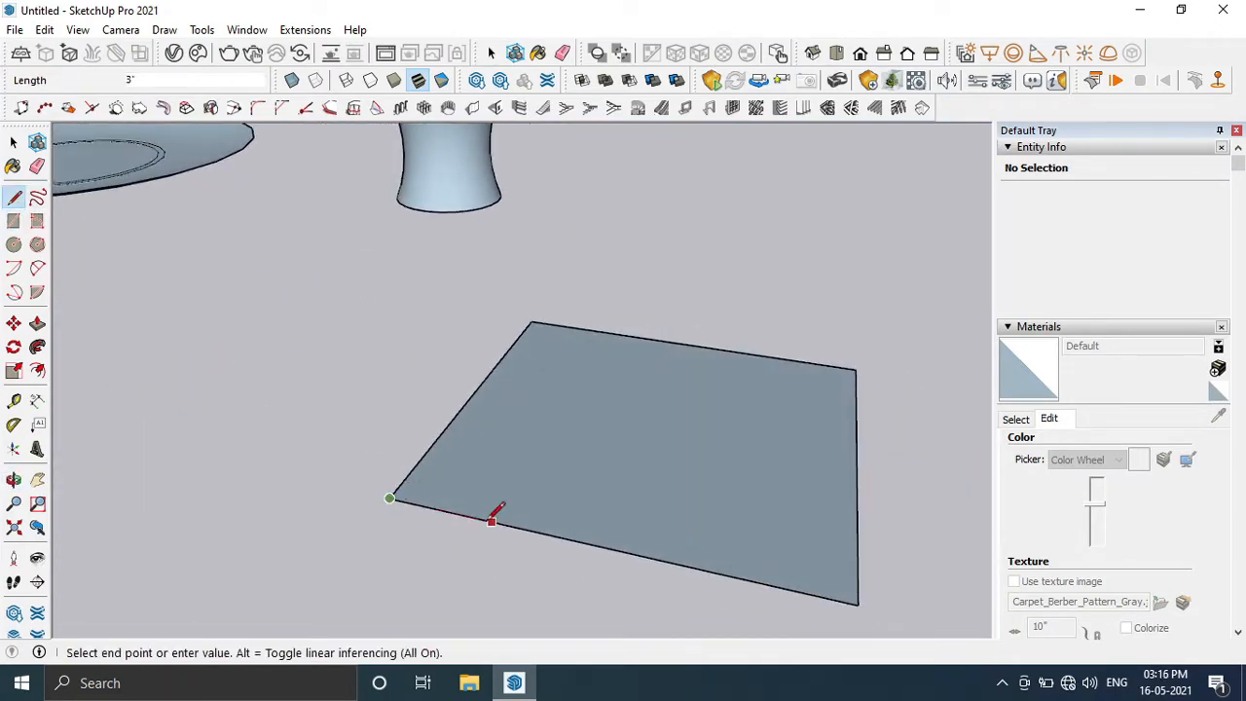
{"action": "left_click", "coordinate": [390, 498]}
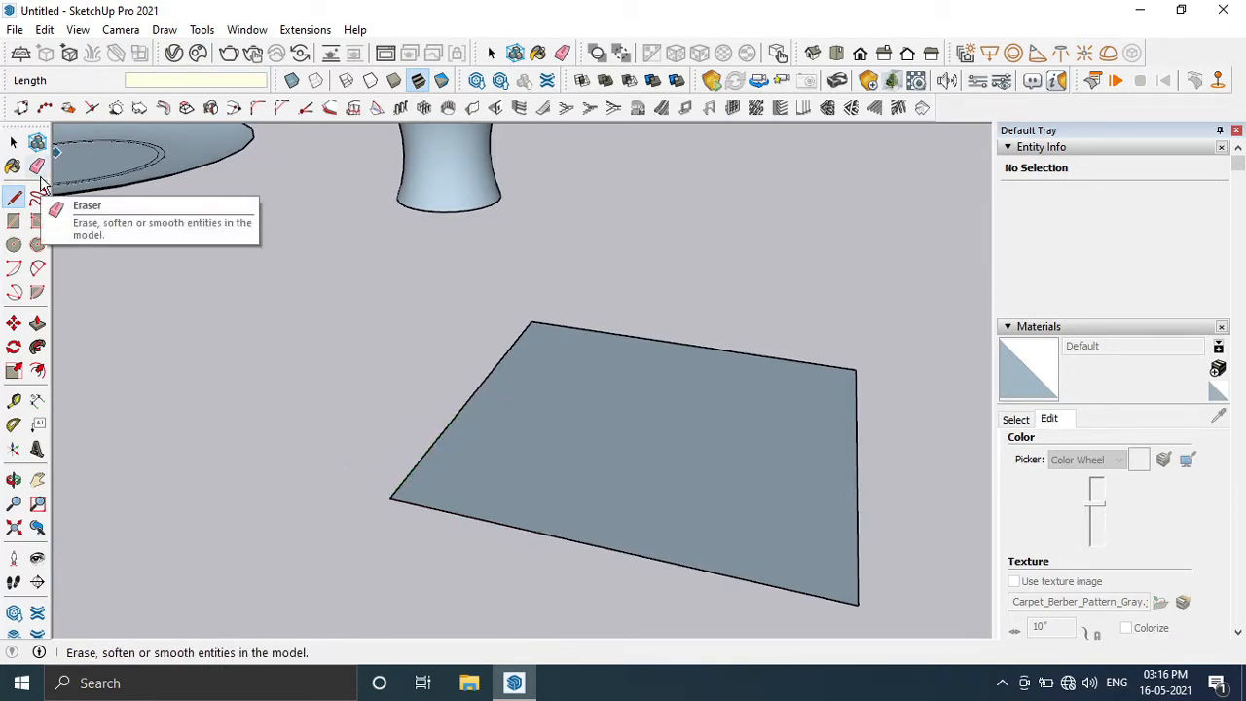
- Round the square's near left corner with a tangent two-point arc spanning about 2 1/8"
{"action": "left_click", "coordinate": [37, 268]}
{"action": "left_click", "coordinate": [414, 470]}
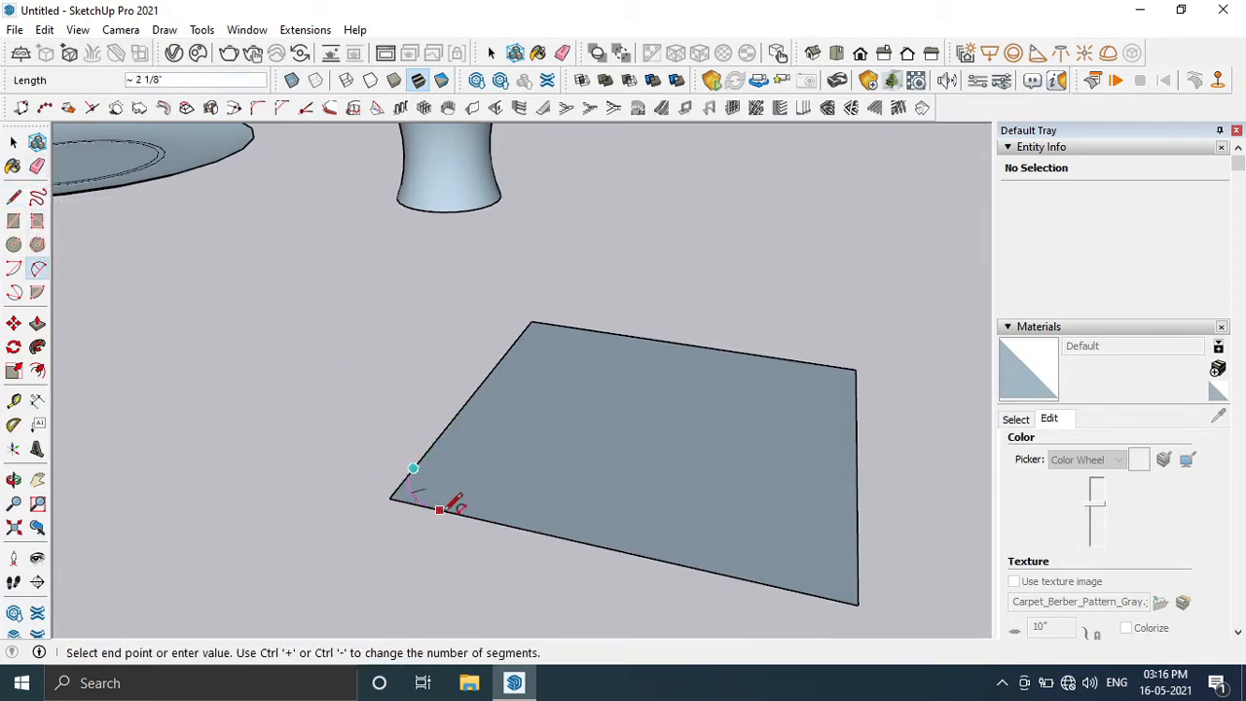
{"action": "left_click", "coordinate": [445, 479]}
- Try to repeat the same rounding arc at the square's far left corner
{"action": "middle_click_drag", "start_coordinate": [529, 320], "coordinate": [536, 382]}
{"action": "key", "text": "Escape"}
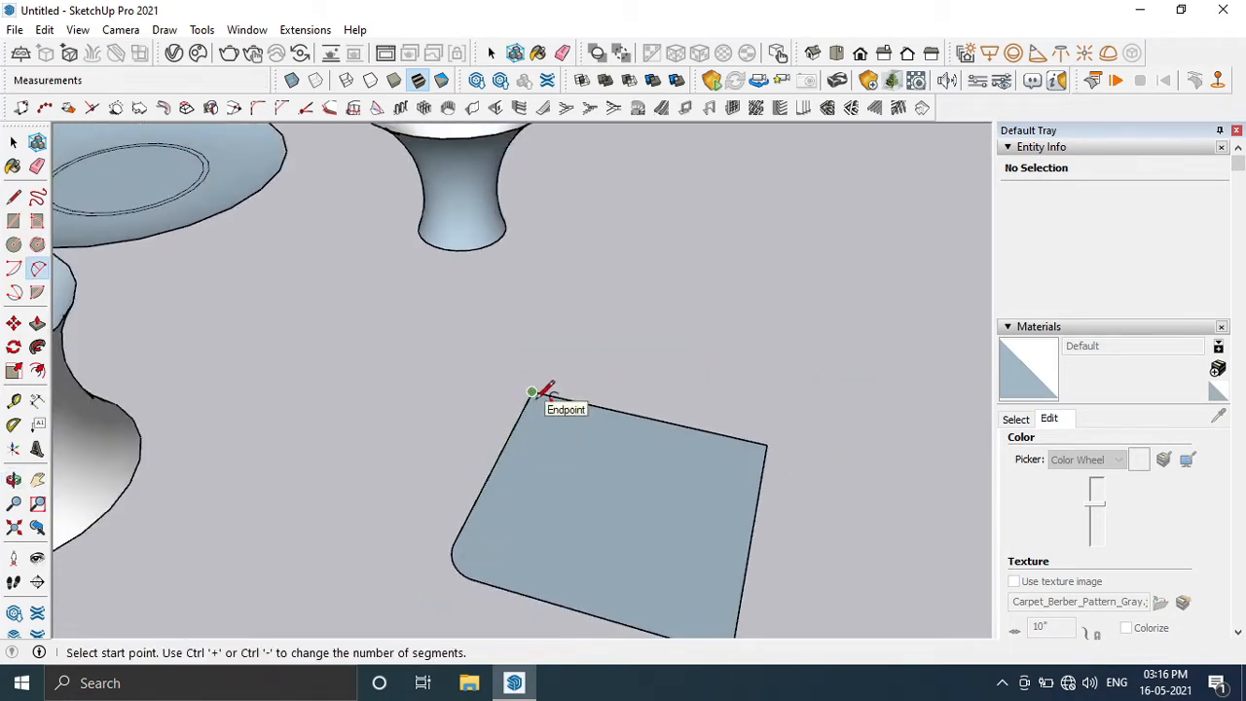
{"action": "left_click", "coordinate": [535, 395]}
{"action": "key", "text": "Escape"}
{"action": "left_click", "coordinate": [532, 392]}
{"action": "key", "text": "Escape"}
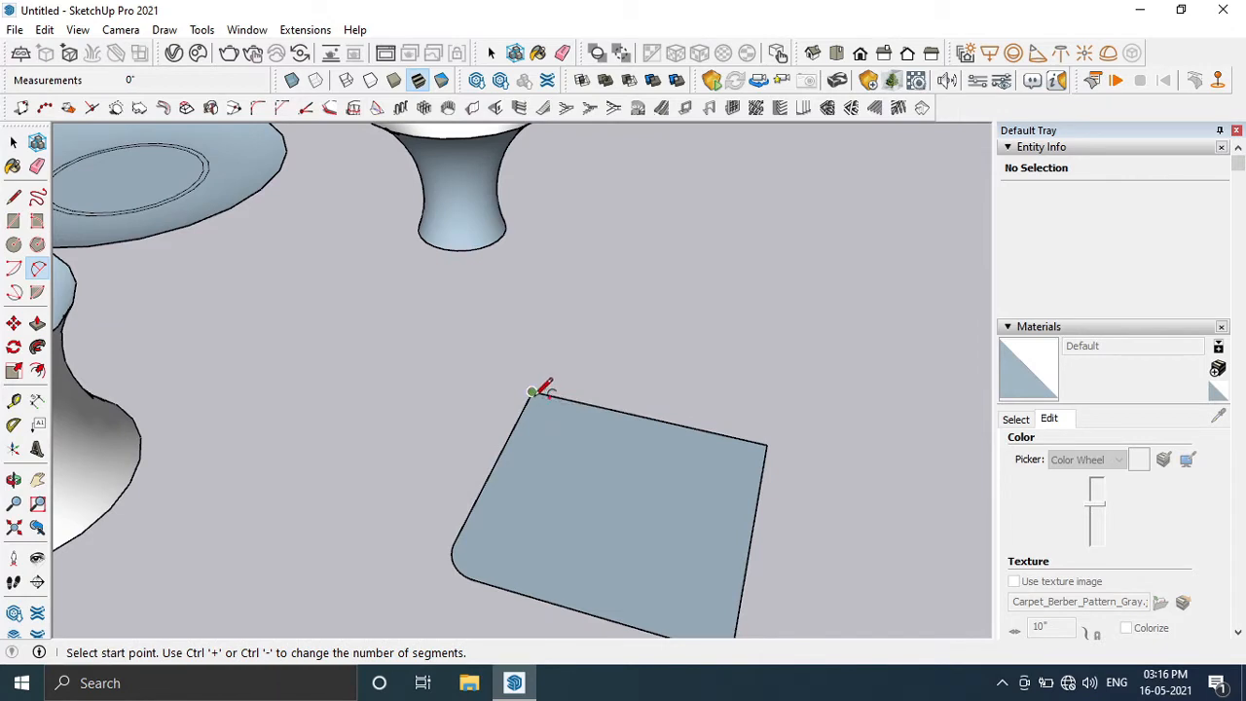
{"action": "double_click", "coordinate": [533, 392]}
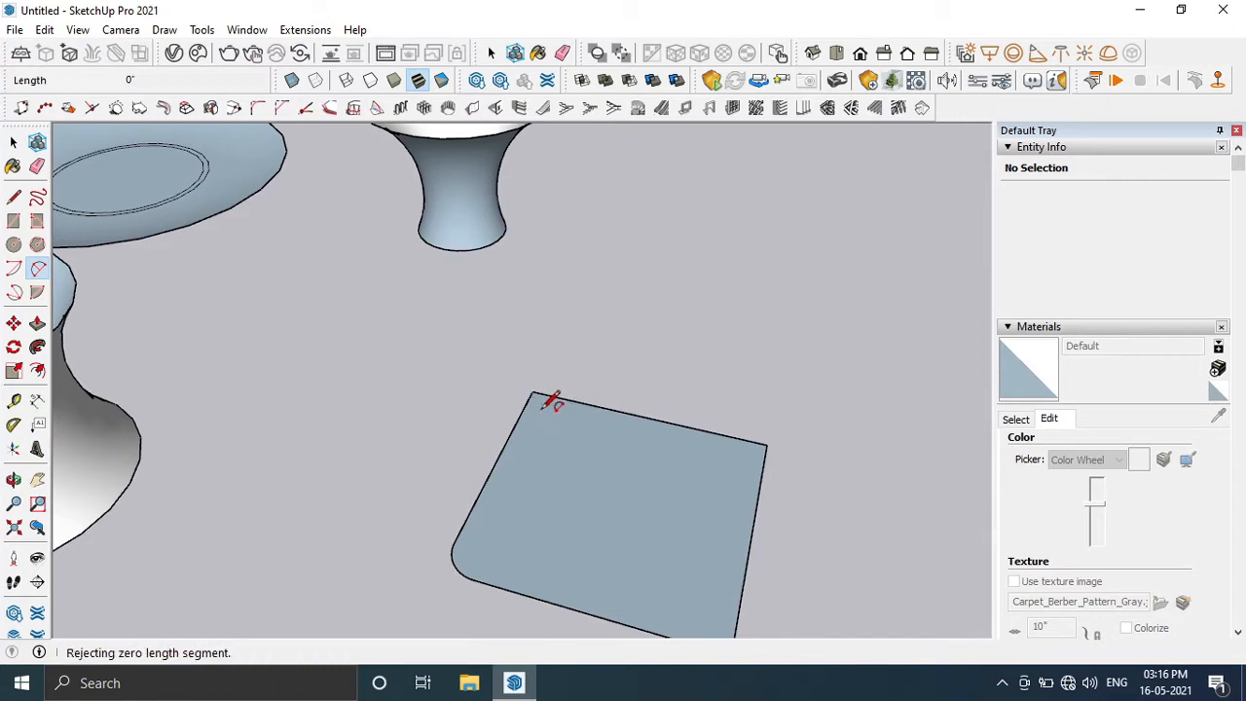
- Round all four corners of the square with matching tangent arcs spanning about 2 1/8"
{"action": "left_click", "coordinate": [461, 531]}
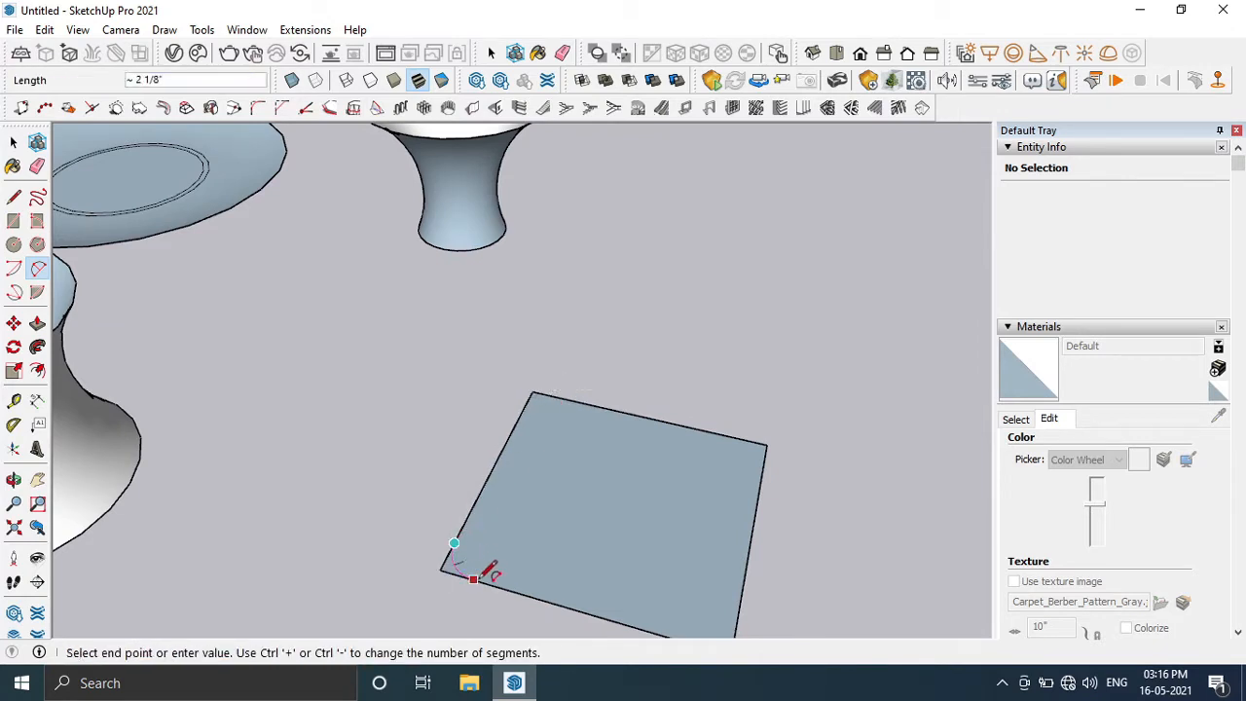
{"action": "double_click", "coordinate": [474, 580]}
{"action": "left_click", "coordinate": [548, 400]}
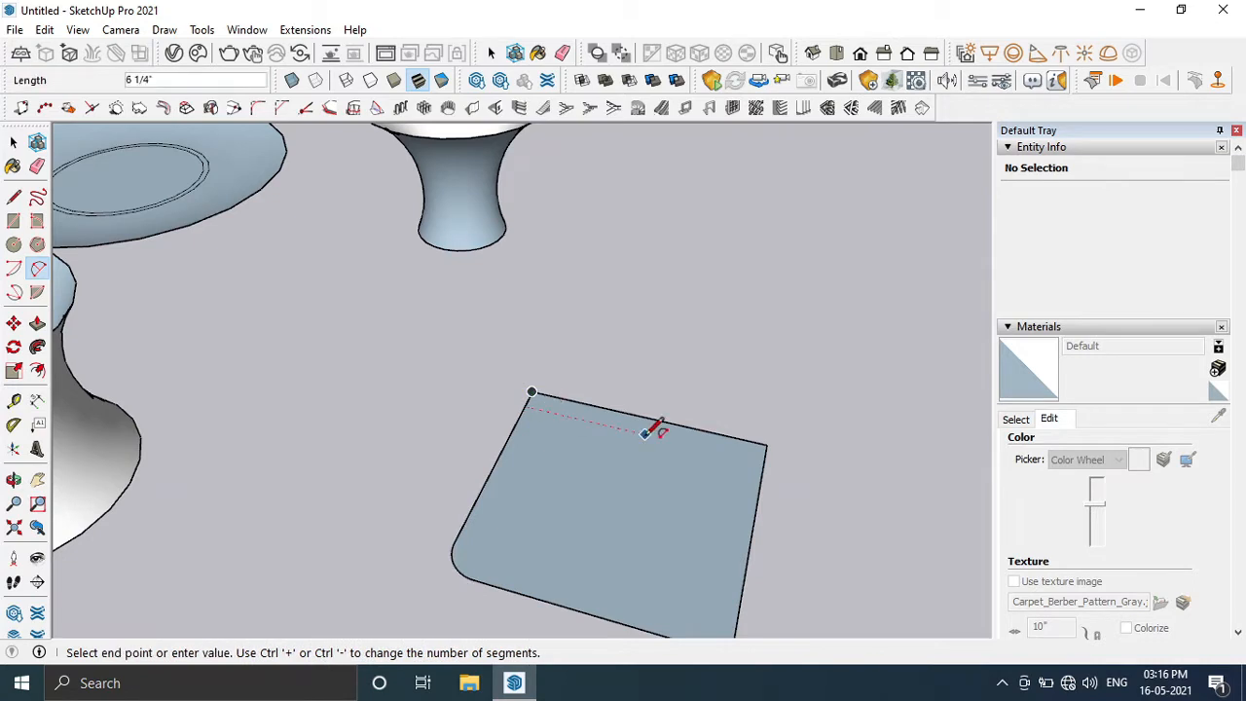
{"action": "middle_click_drag", "start_coordinate": [656, 426], "coordinate": [844, 475]}
{"action": "double_click", "coordinate": [820, 466]}
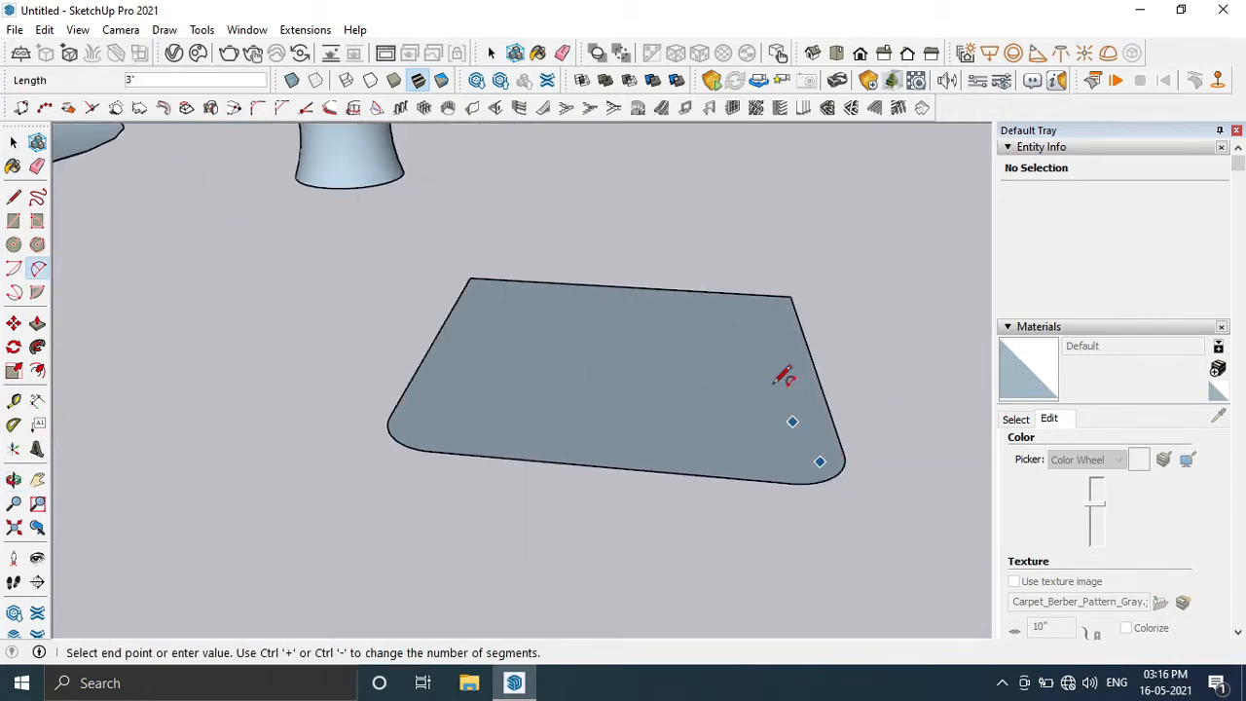
{"action": "middle_click_drag", "start_coordinate": [778, 307], "coordinate": [768, 344]}
{"action": "left_click", "coordinate": [802, 346]}
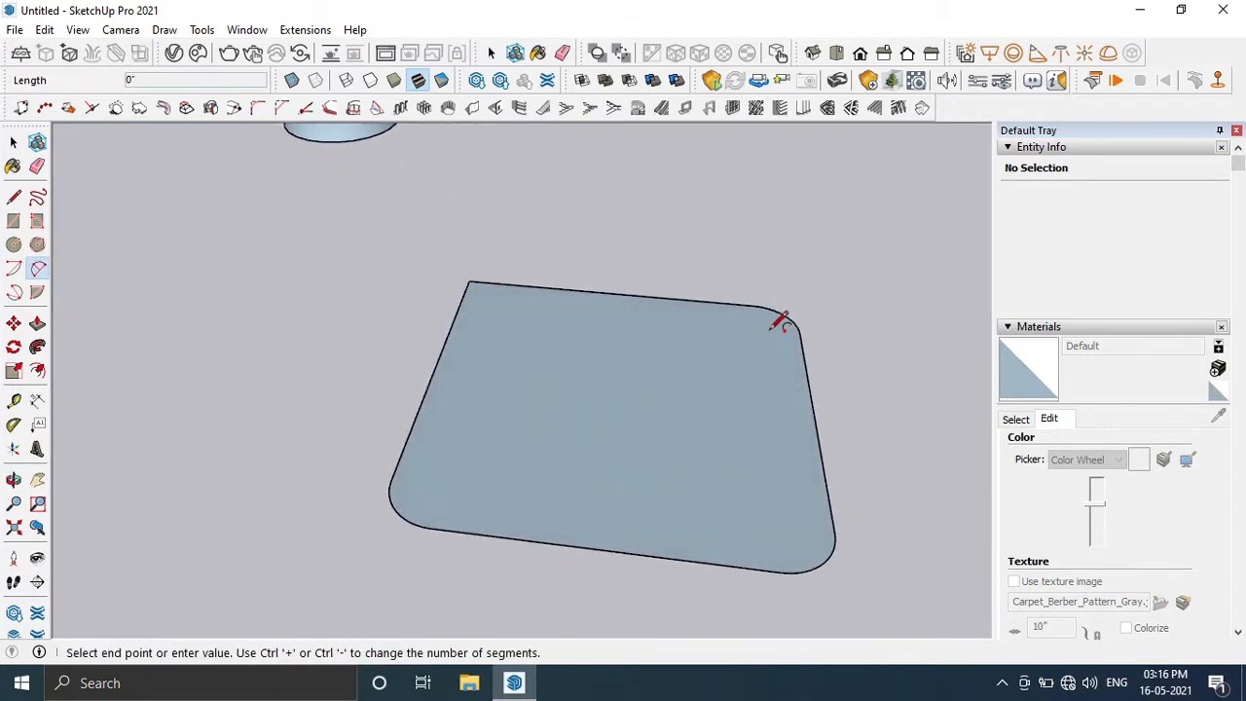
{"action": "double_click", "coordinate": [752, 307]}
{"action": "middle_click_drag", "start_coordinate": [501, 292], "coordinate": [503, 272]}
{"action": "scroll", "coordinate": [489, 288], "scroll_direction": "down", "scroll_amount": 3}
{"action": "middle_click_drag", "start_coordinate": [531, 342], "coordinate": [568, 279]}
{"action": "scroll", "coordinate": [568, 279], "scroll_direction": "up", "scroll_amount": 3}
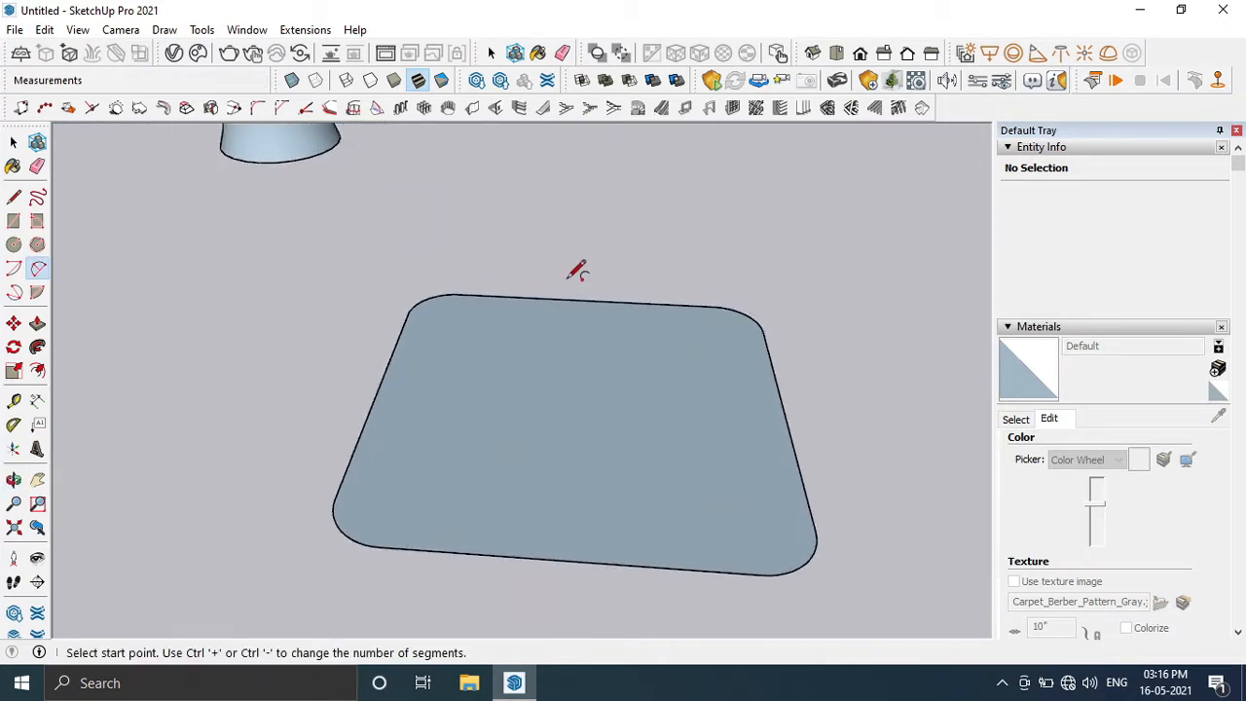
- Draw a 3" horizontal line inward and a 3" vertical line upward from one point on the rounded square's left edge
{"action": "left_click", "coordinate": [14, 197]}
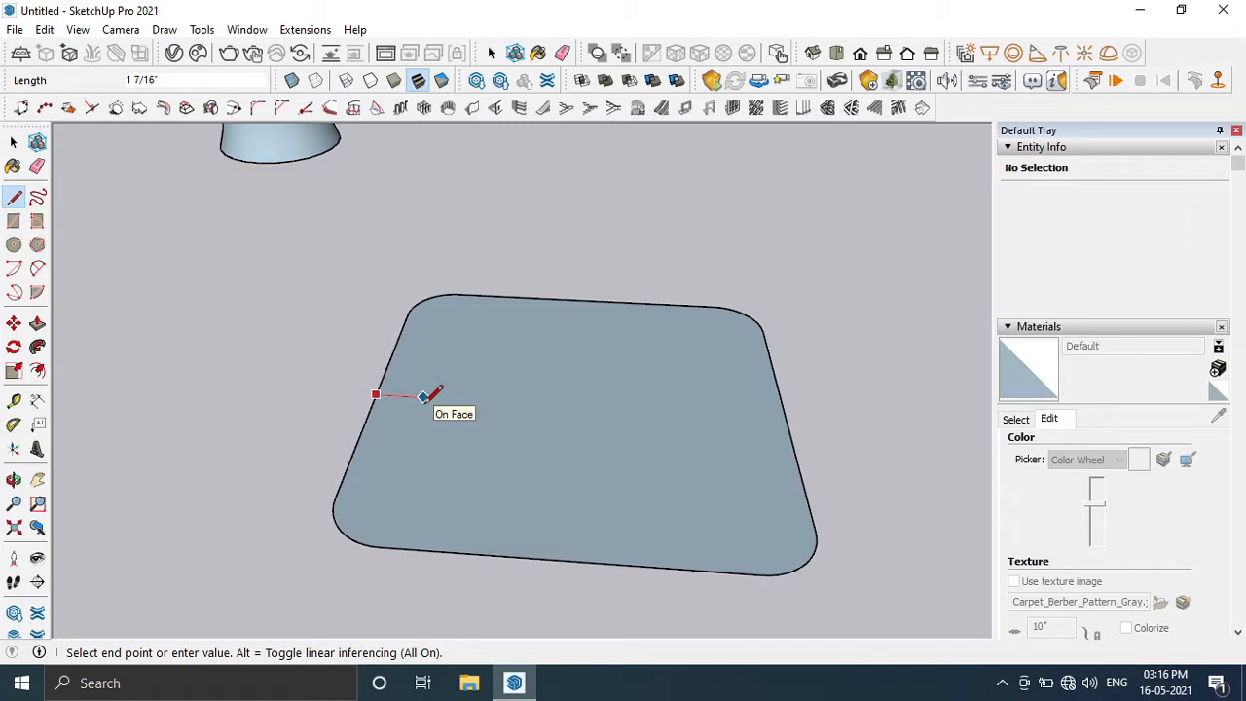
{"action": "left_click", "coordinate": [385, 394]}
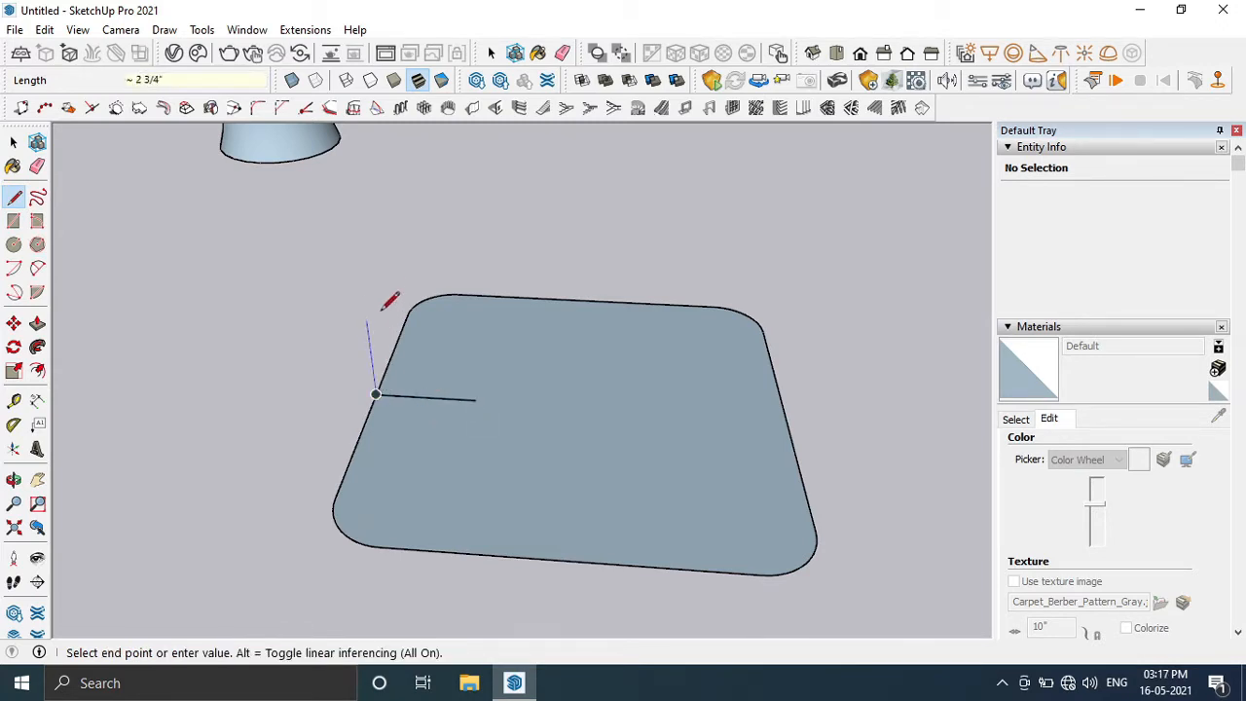
{"action": "middle_click_drag", "start_coordinate": [389, 298], "coordinate": [424, 172]}
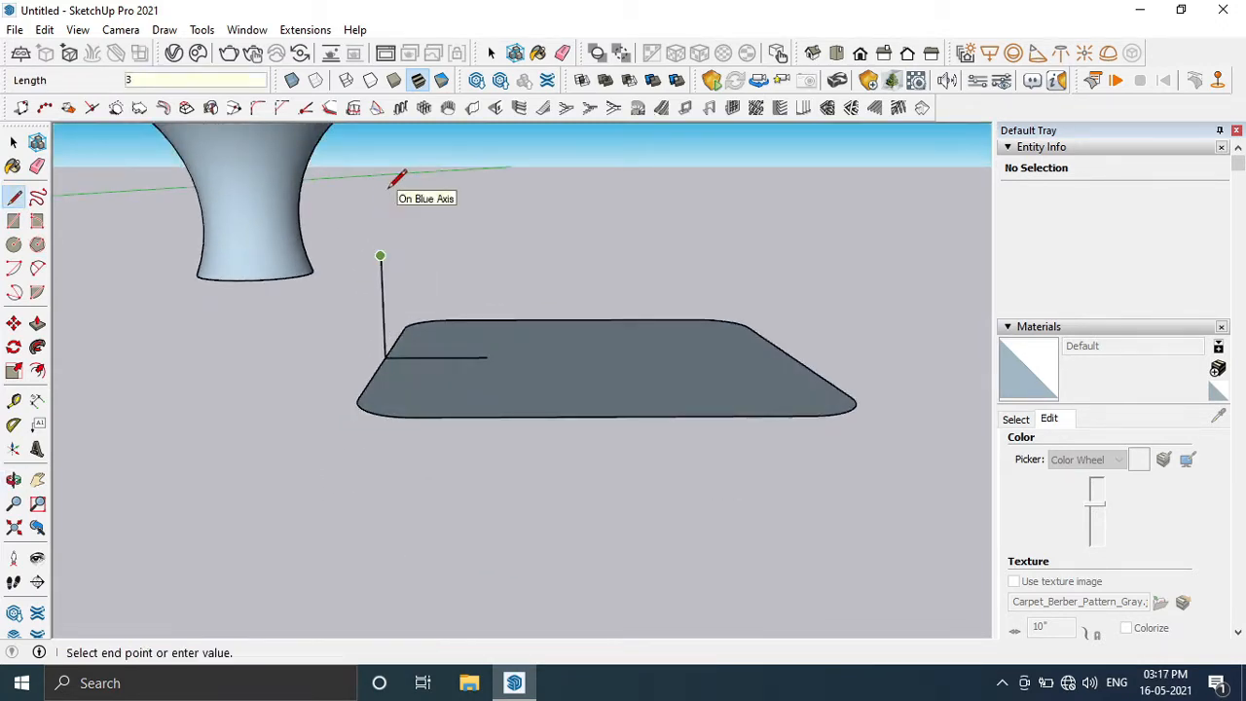
- Join the free ends of the vertical and horizontal lines with an arc curving toward their corner, closing a concave profile
{"action": "left_click", "coordinate": [37, 268]}
{"action": "left_click", "coordinate": [381, 256]}
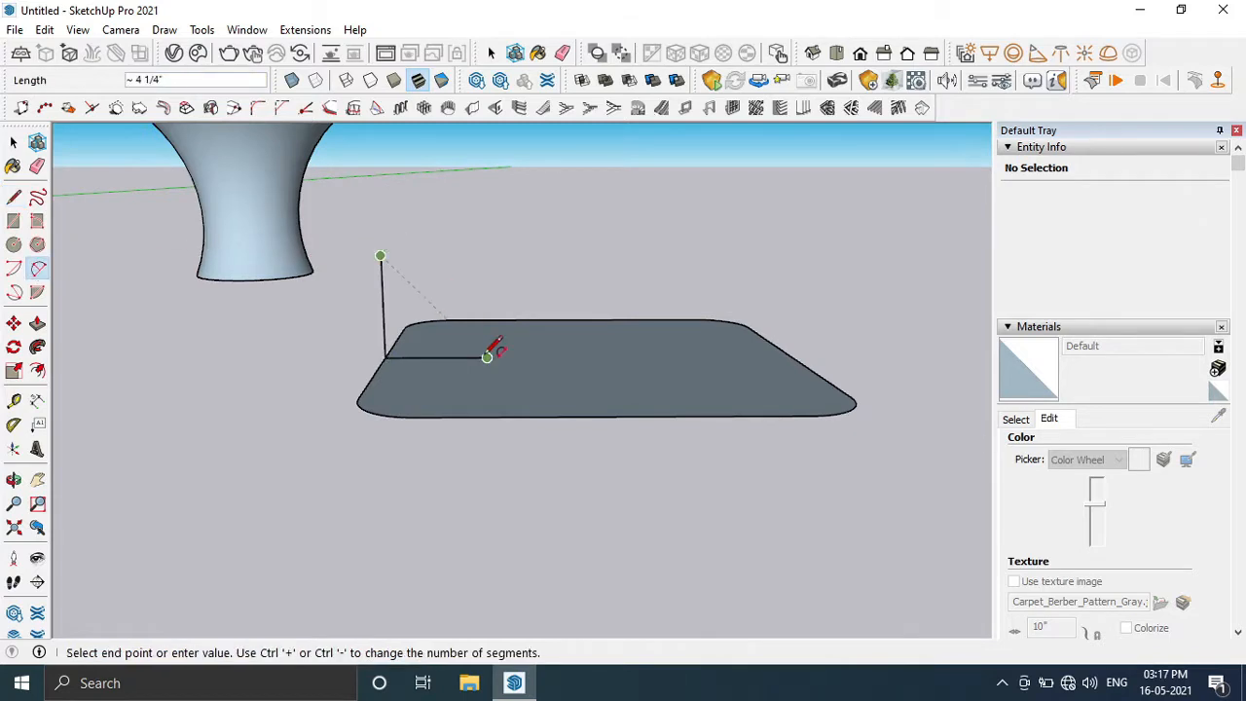
{"action": "left_click", "coordinate": [487, 357]}
{"action": "middle_click_drag", "start_coordinate": [426, 318], "coordinate": [402, 337]}
{"action": "mouse_move", "coordinate": [442, 296]}
{"action": "middle_mouse_down"}
{"action": "mouse_move", "coordinate": [487, 242]}
{"action": "mouse_move", "coordinate": [458, 279]}
{"action": "middle_mouse_up"}
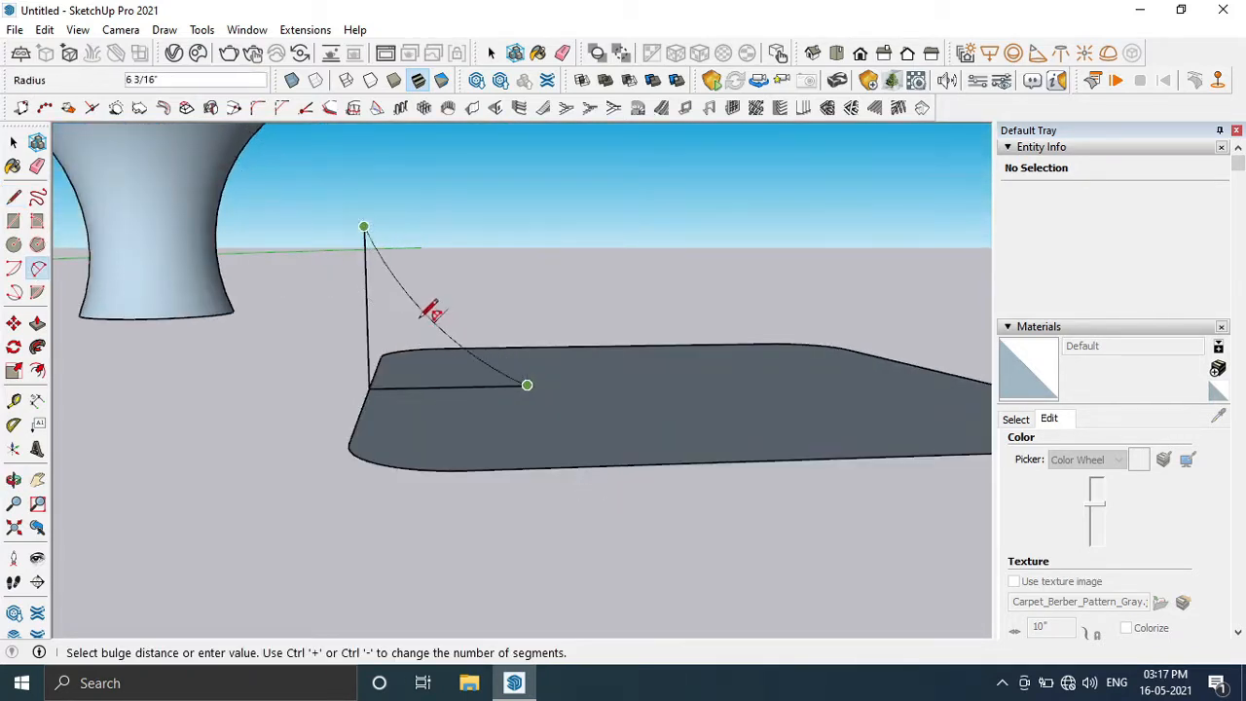
{"action": "scroll", "coordinate": [430, 319], "scroll_direction": "up", "scroll_amount": 3}
{"action": "left_click", "coordinate": [430, 319]}
{"action": "scroll", "coordinate": [419, 326], "scroll_direction": "down", "scroll_amount": 4}
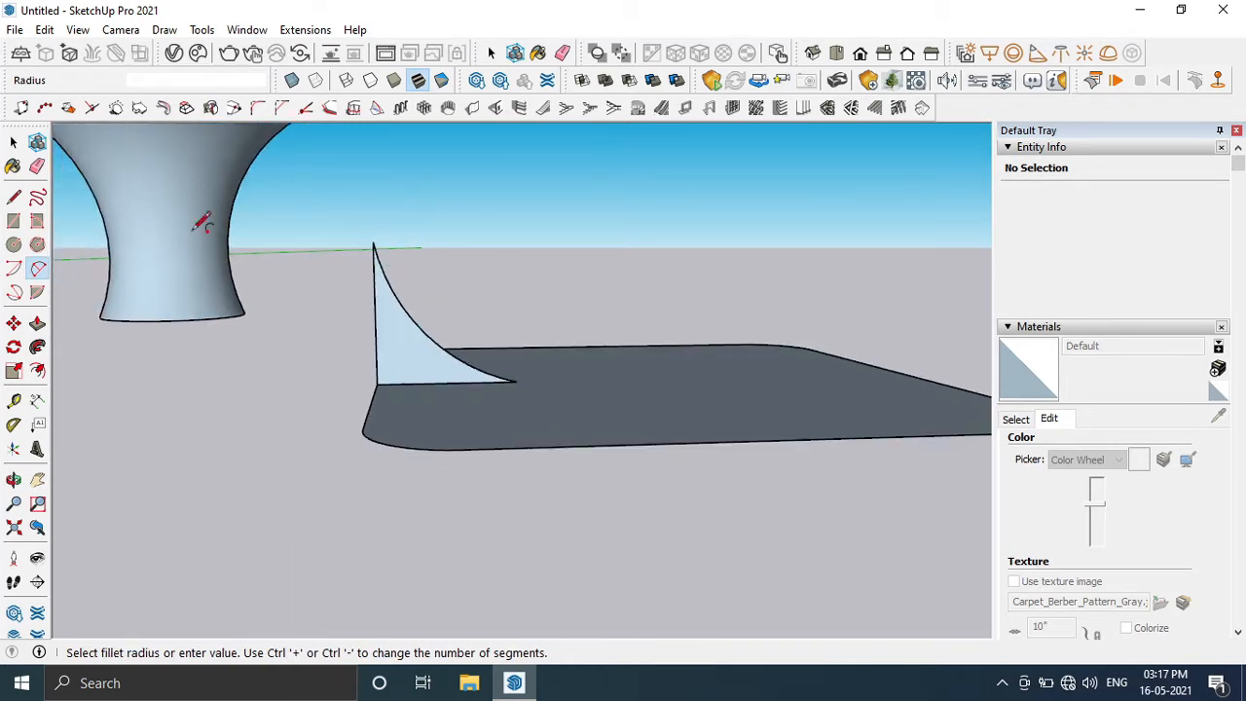
- Sweep the concave profile around the rounded square face with Follow Me to form a square bowl
{"action": "left_click", "coordinate": [14, 143]}
{"action": "left_click", "coordinate": [452, 352]}
{"action": "left_click", "coordinate": [37, 348]}
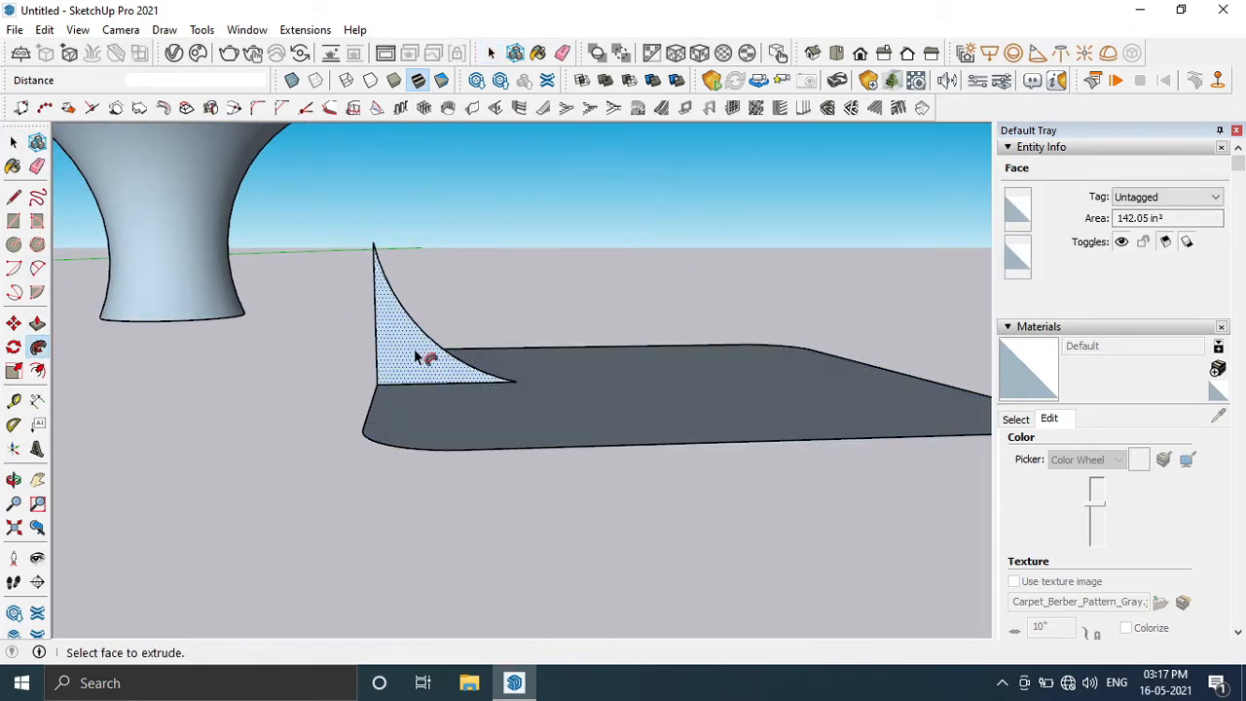
{"action": "left_click", "coordinate": [418, 356]}
- Delete the square bowl's vertical outer wall and the leftover base outline
{"action": "middle_click_drag", "start_coordinate": [473, 300], "coordinate": [496, 401]}
{"action": "key", "text": "space"}
{"action": "left_click", "coordinate": [500, 398]}
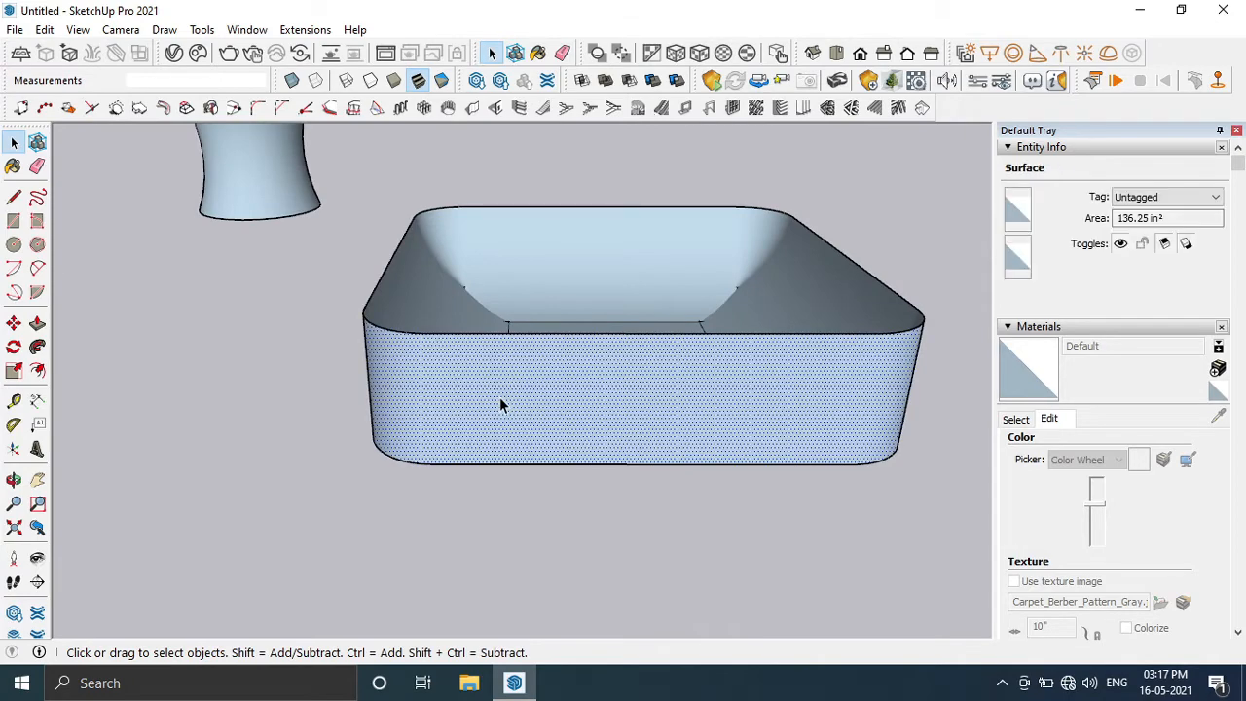
{"action": "key", "text": "Delete"}
{"action": "left_click", "coordinate": [508, 465]}
{"action": "key", "text": "Delete"}
- Offset the square bowl's bottom face slightly inward and extrude the narrow outer rim 1/4" downward as a foot
{"action": "middle_click_drag", "start_coordinate": [508, 465], "coordinate": [584, 321]}
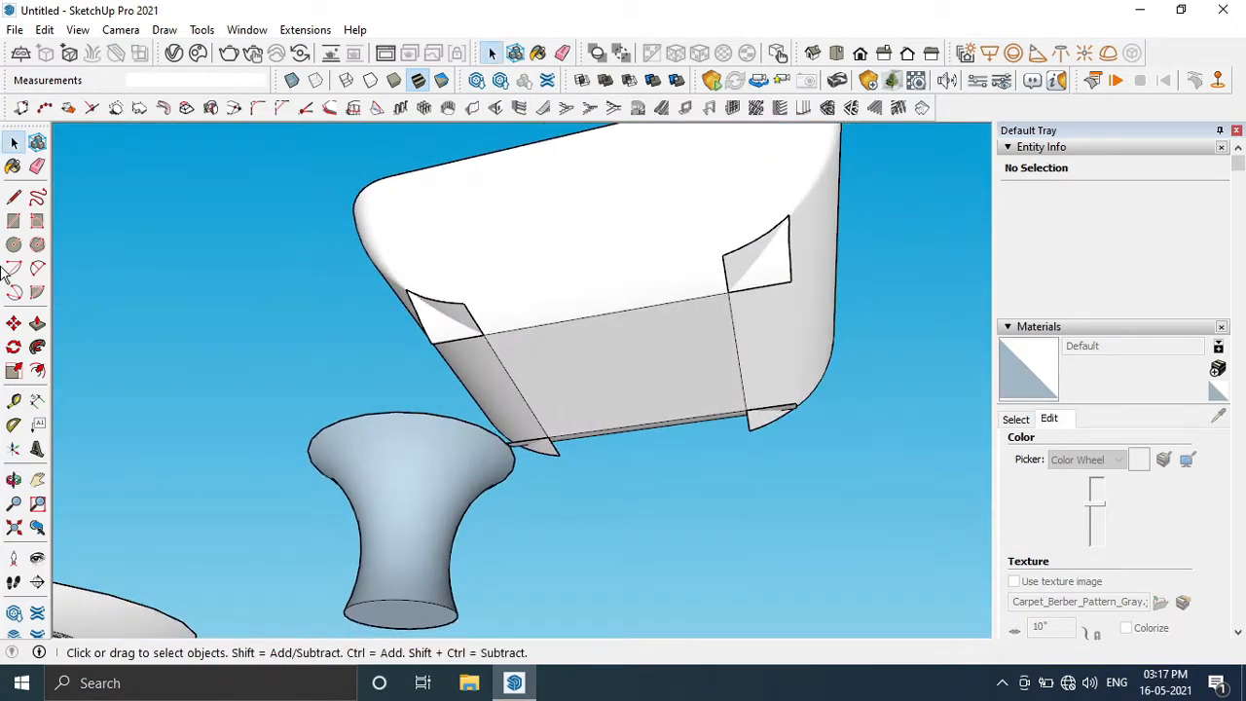
{"action": "left_click", "coordinate": [37, 369]}
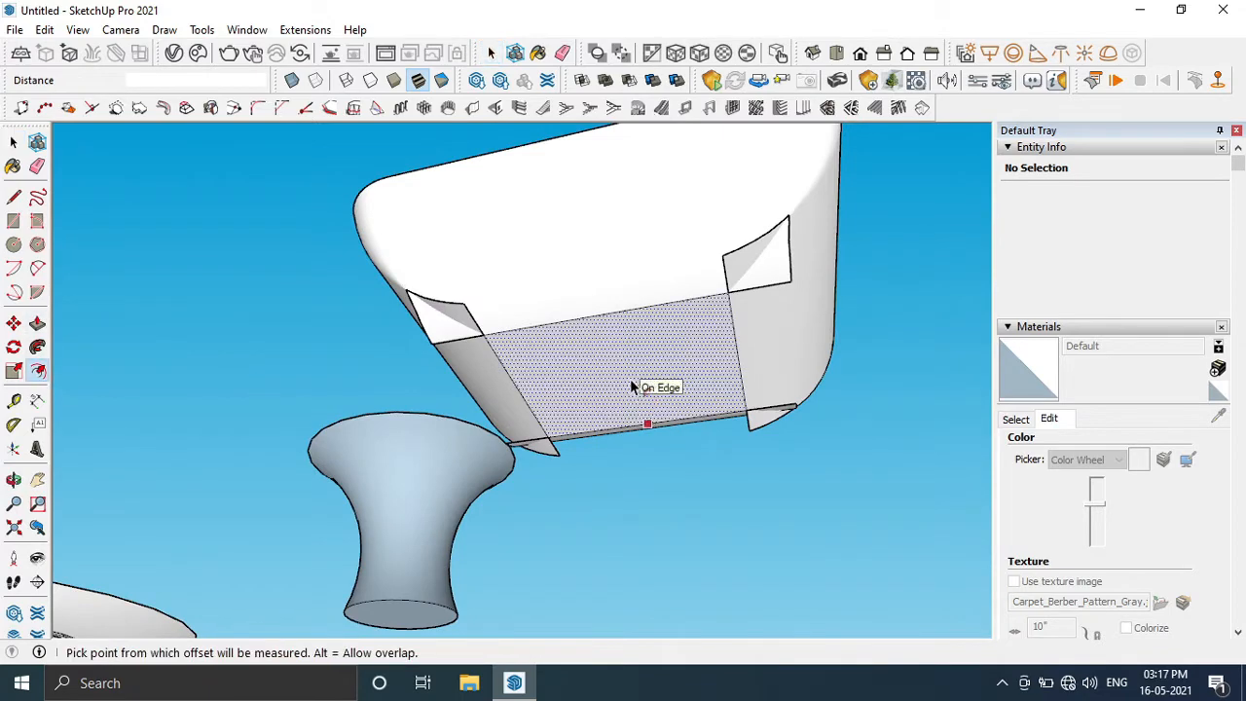
{"action": "scroll", "coordinate": [679, 399], "scroll_direction": "up", "scroll_amount": 2}
{"action": "left_click", "coordinate": [755, 382]}
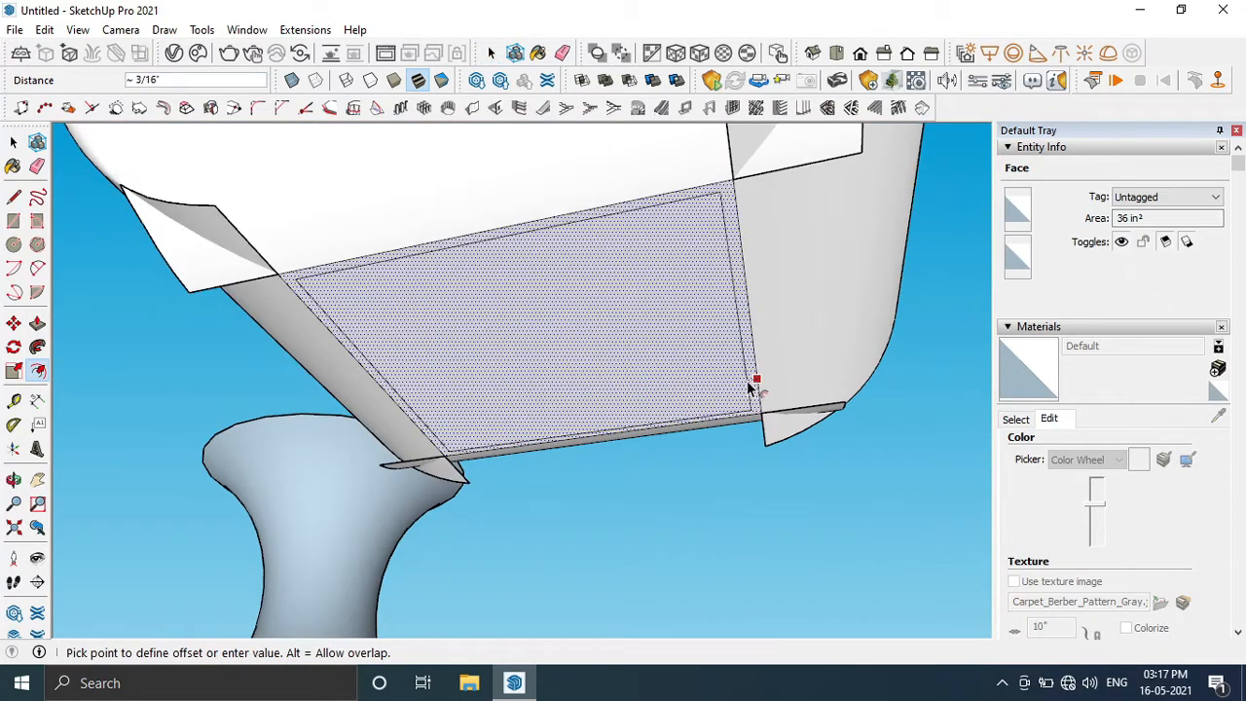
{"action": "key", "text": "p"}
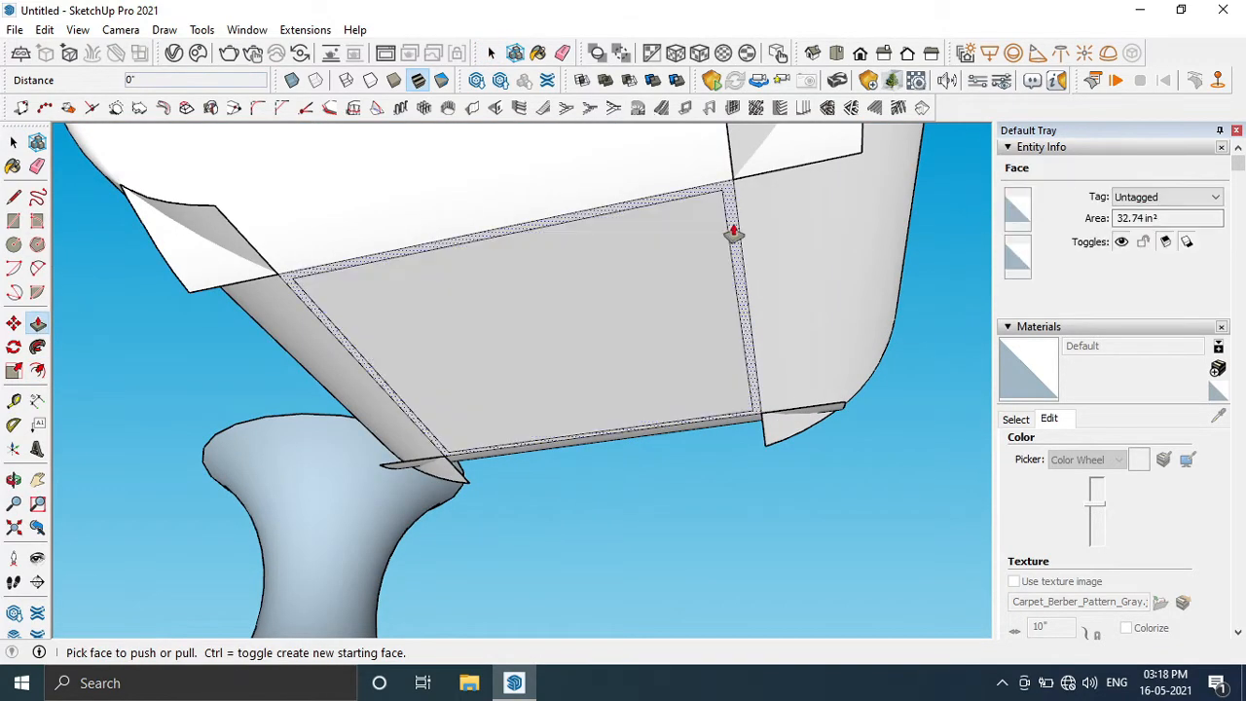
{"action": "left_click", "coordinate": [734, 233]}
{"action": "middle_click_drag", "start_coordinate": [726, 249], "coordinate": [693, 404]}
{"action": "left_click", "coordinate": [691, 436]}
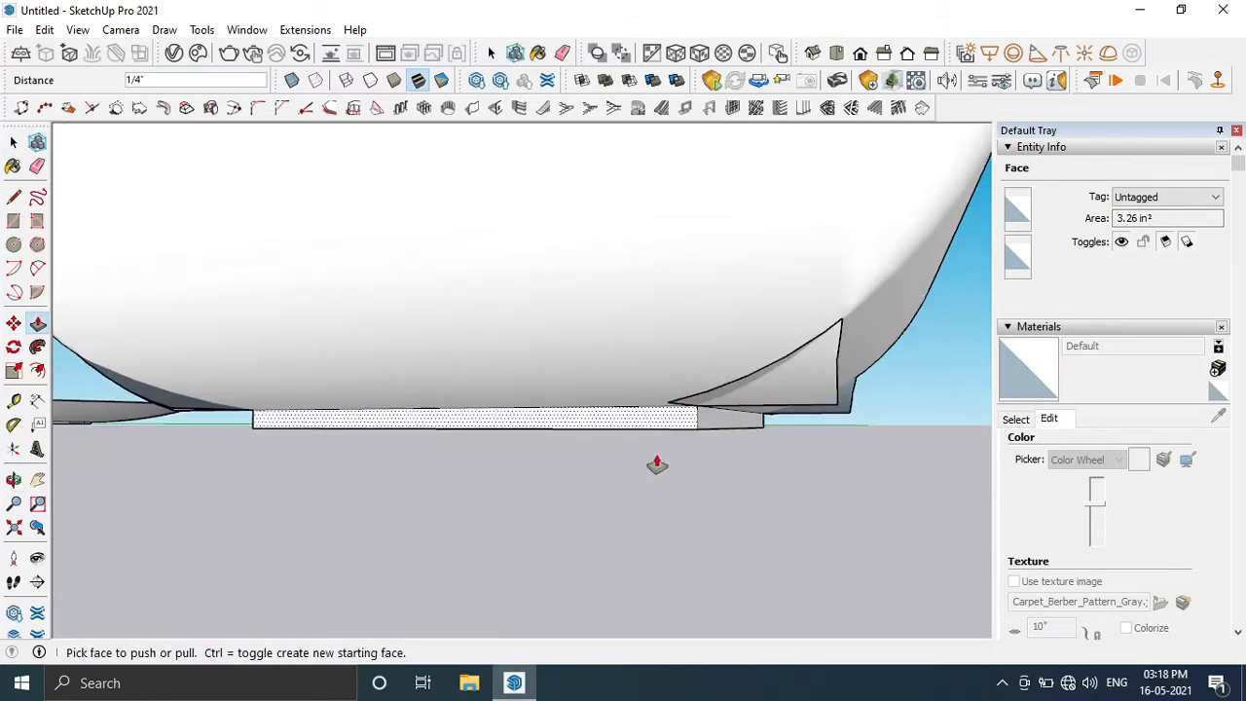
- Draw a circle on the ground in the empty area beside the square bowl
{"action": "middle_click_drag", "start_coordinate": [656, 464], "coordinate": [361, 494]}
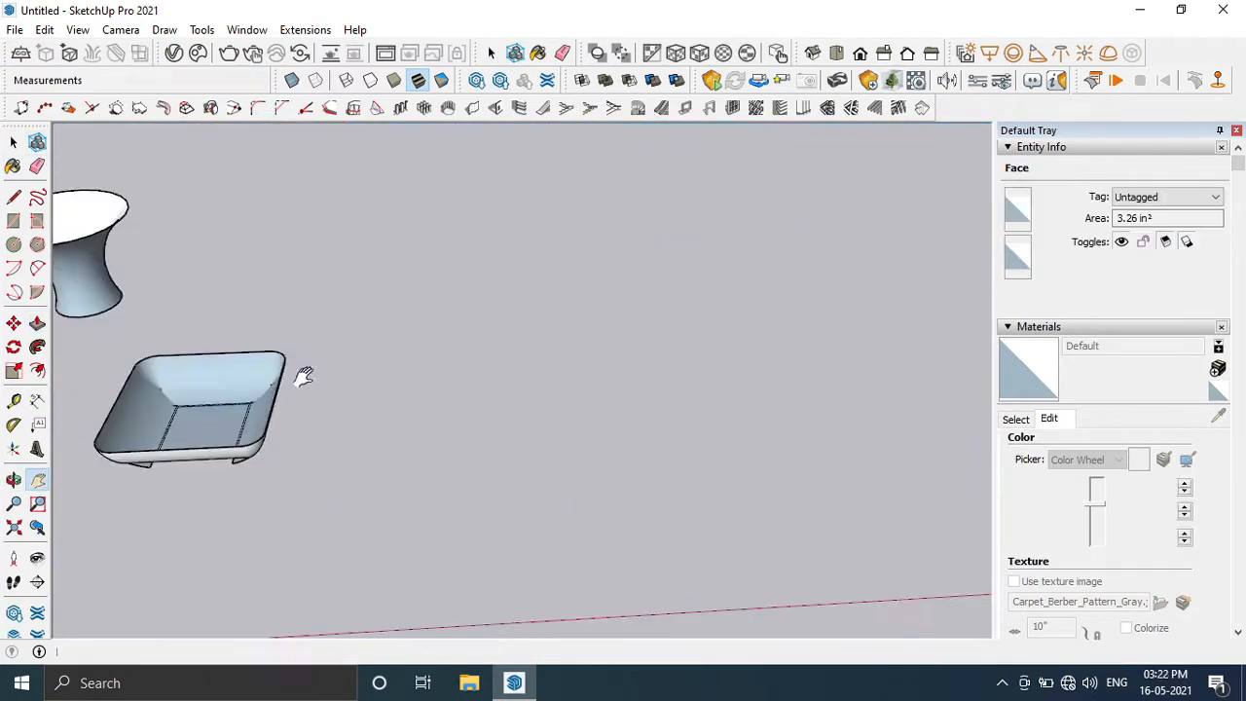
{"action": "middle_click_drag", "start_coordinate": [300, 370], "coordinate": [5, 238]}
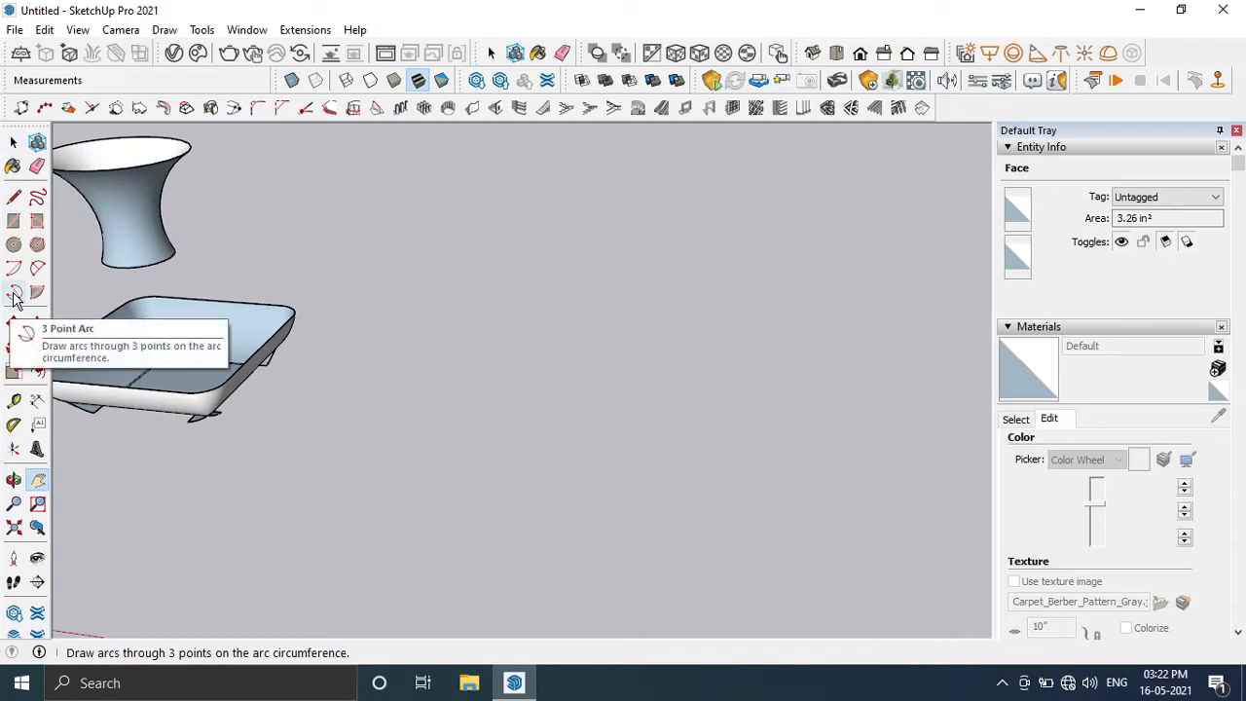
{"action": "left_click", "coordinate": [14, 244]}
{"action": "left_click", "coordinate": [561, 449]}
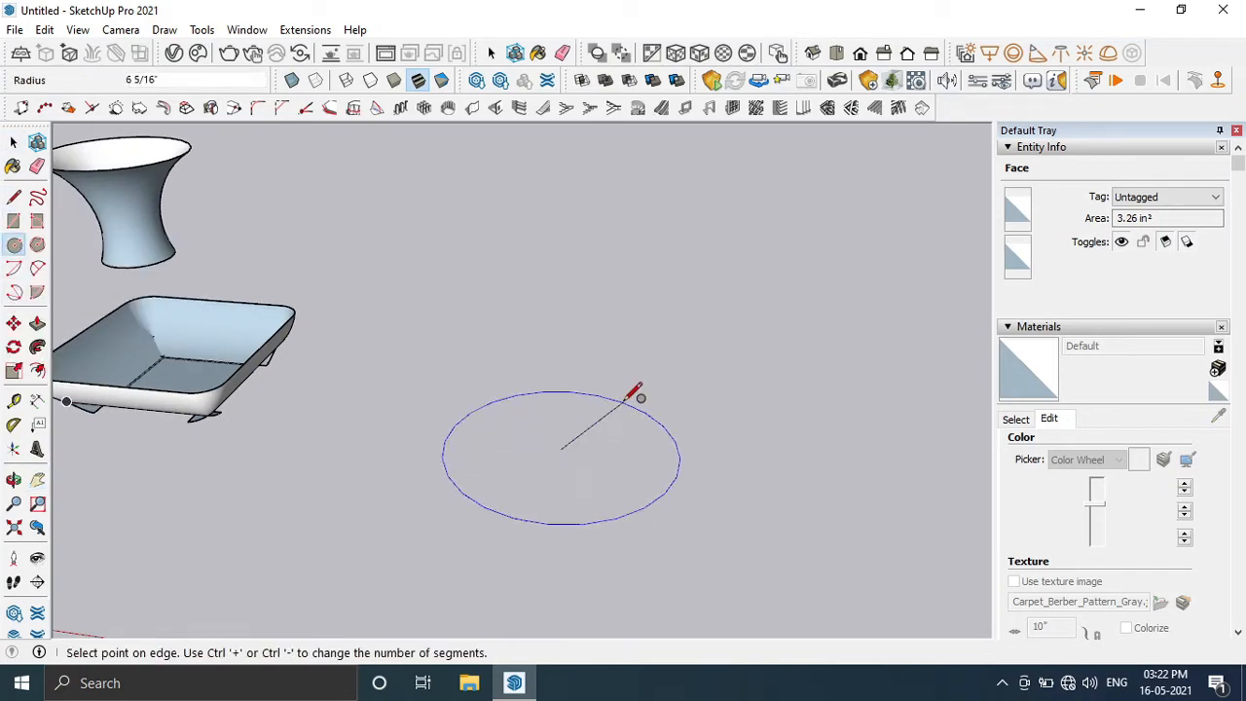
{"action": "left_click", "coordinate": [635, 393]}
{"action": "middle_click_drag", "start_coordinate": [634, 392], "coordinate": [478, 269]}
{"action": "scroll", "coordinate": [466, 302], "scroll_direction": "up", "scroll_amount": 2}
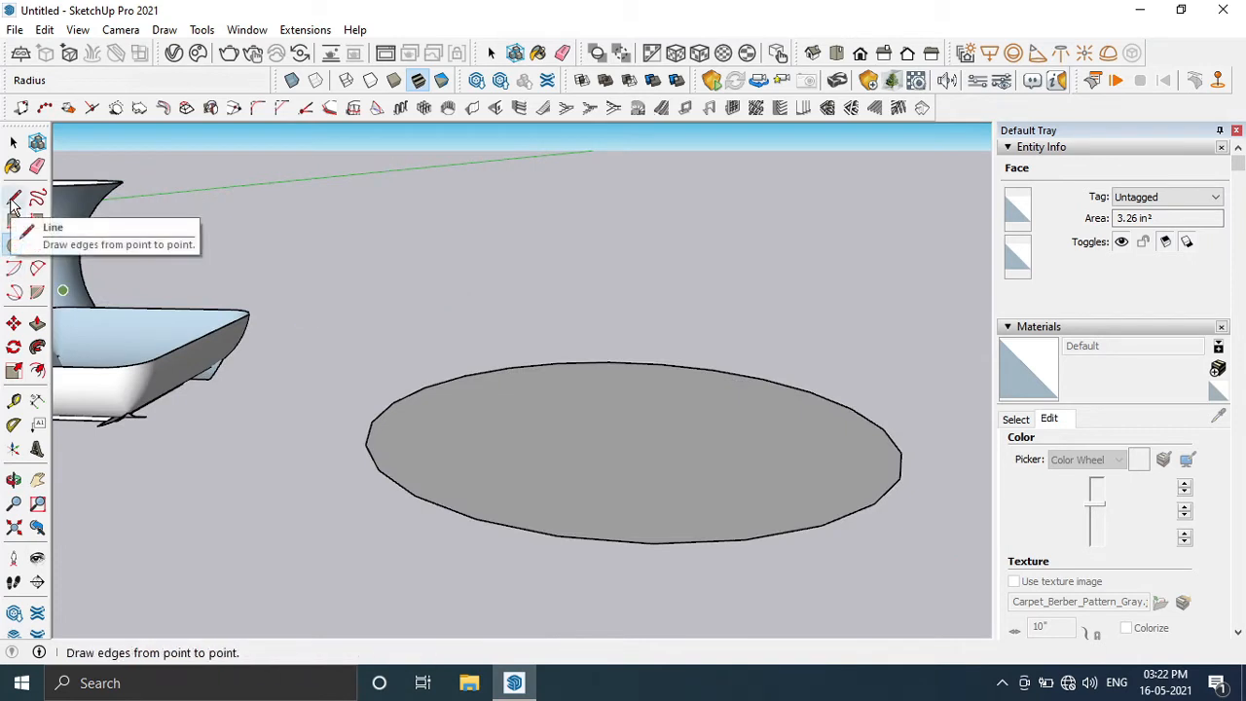
- Draw a short horizontal line inward and a longer vertical line upward from one point on the circle's edge
{"action": "left_click", "coordinate": [12, 201]}
{"action": "left_click", "coordinate": [371, 421]}
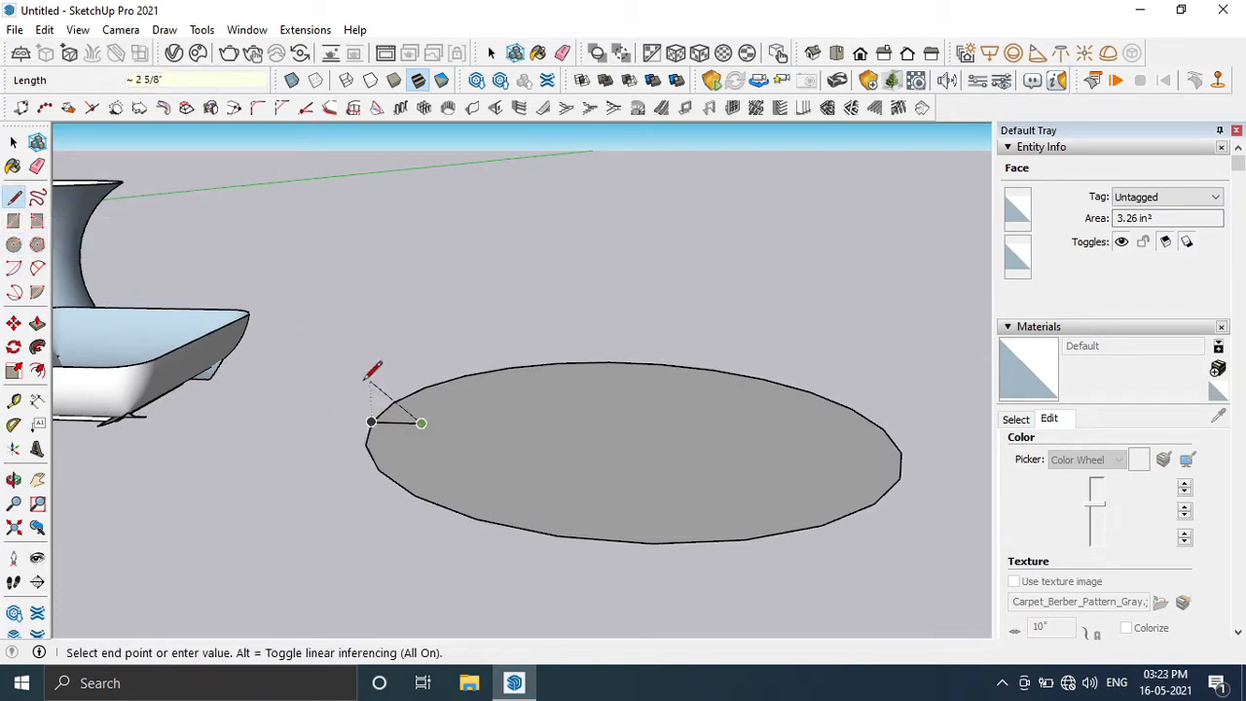
{"action": "key", "text": "Escape"}
{"action": "left_click", "coordinate": [372, 421]}
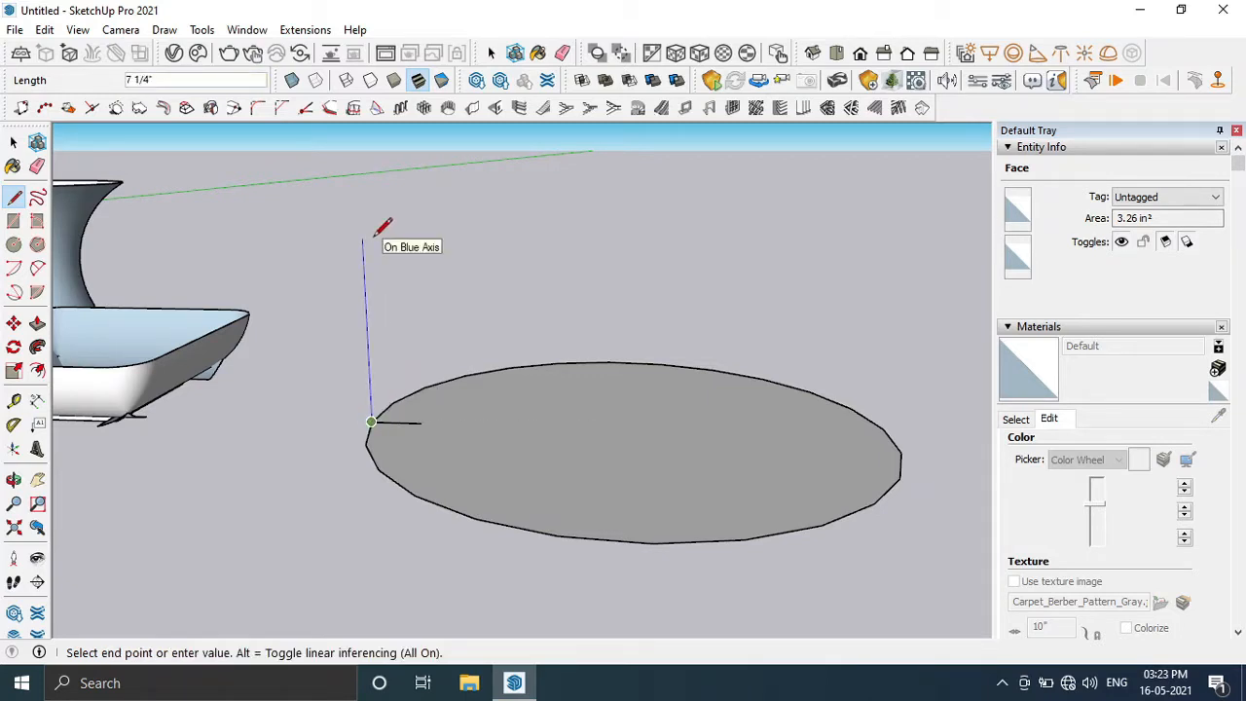
- Join the free ends of the horizontal and vertical lines with an arc bulging outward past the vertical line
{"action": "left_click", "coordinate": [37, 268]}
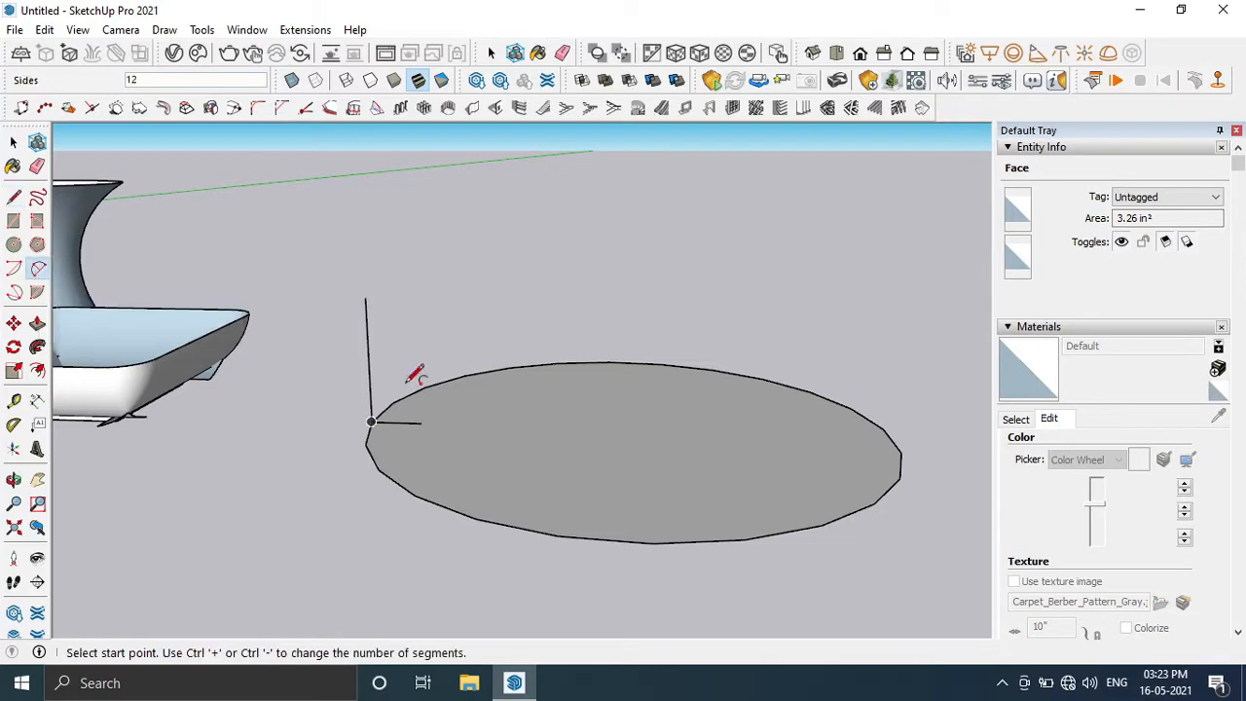
{"action": "left_click", "coordinate": [420, 423]}
{"action": "left_click", "coordinate": [365, 297]}
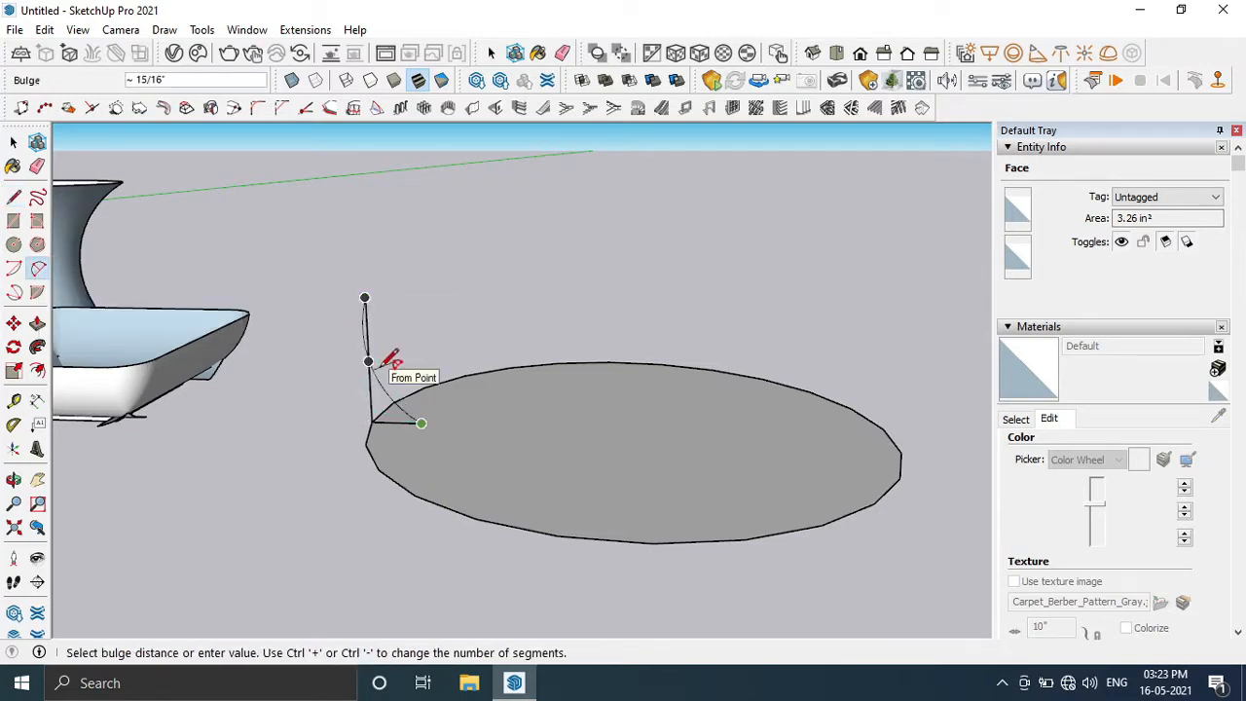
{"action": "left_click", "coordinate": [389, 361]}
- Delete both segments of the vertical line, keeping the arc
{"action": "left_click", "coordinate": [14, 142]}
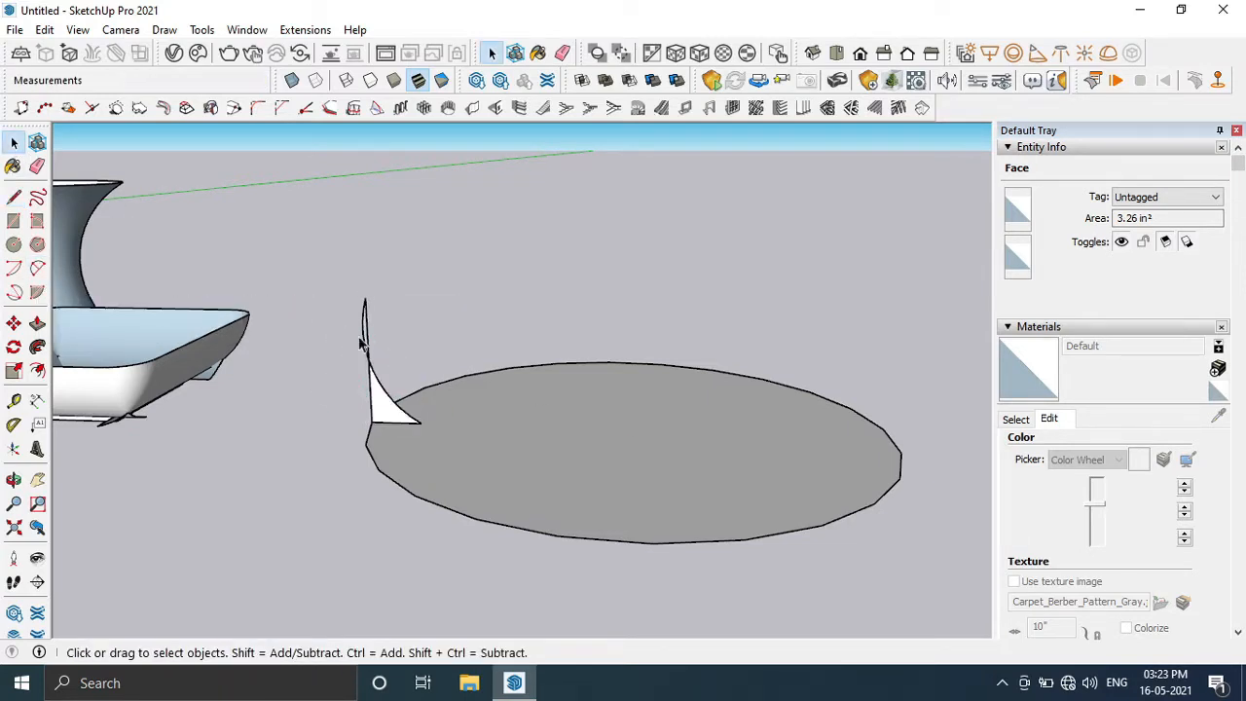
{"action": "left_click", "coordinate": [369, 333]}
{"action": "left_click", "coordinate": [370, 394]}
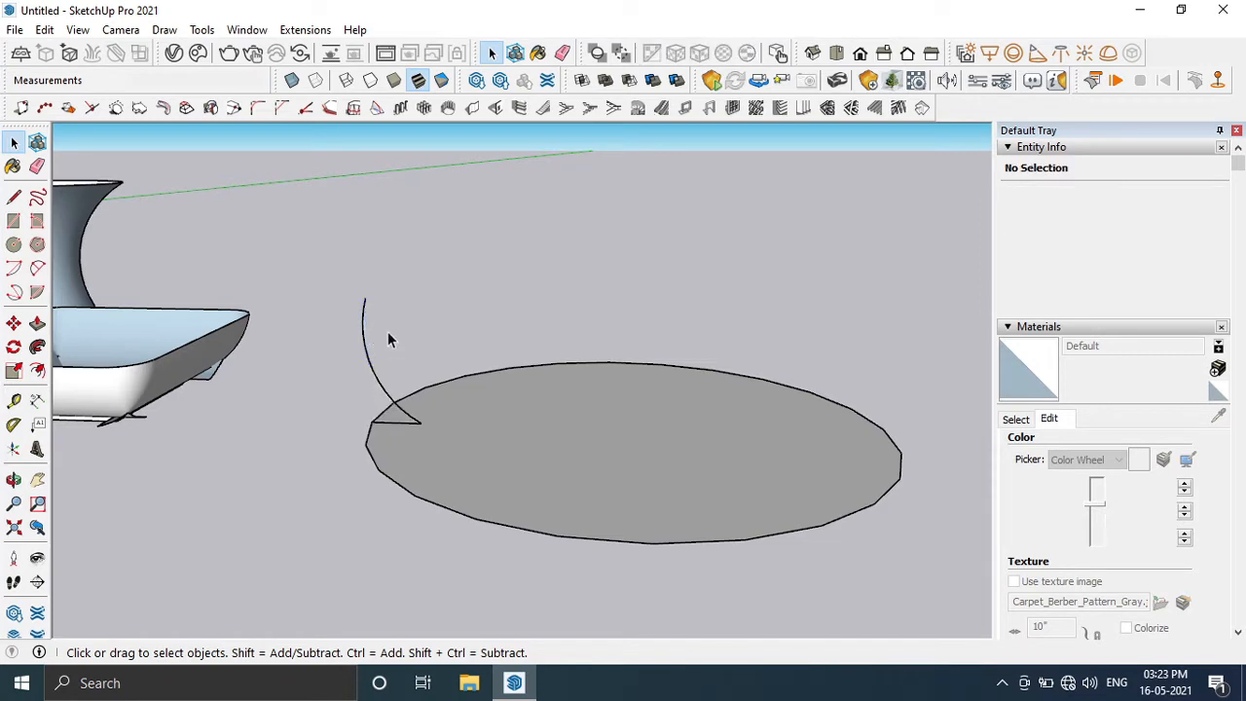
- Draw a very short horizontal line inward from the arc's upper end
{"action": "scroll", "coordinate": [388, 331], "scroll_direction": "up", "scroll_amount": 3}
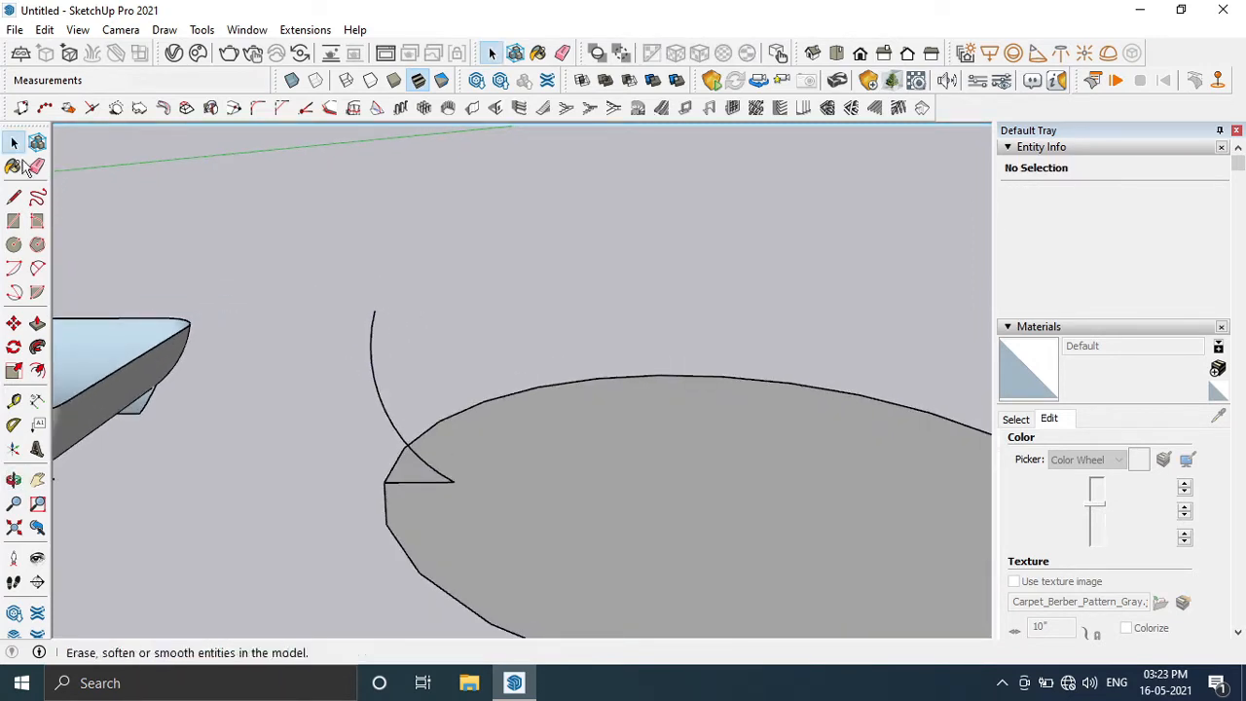
{"action": "left_click", "coordinate": [375, 310]}
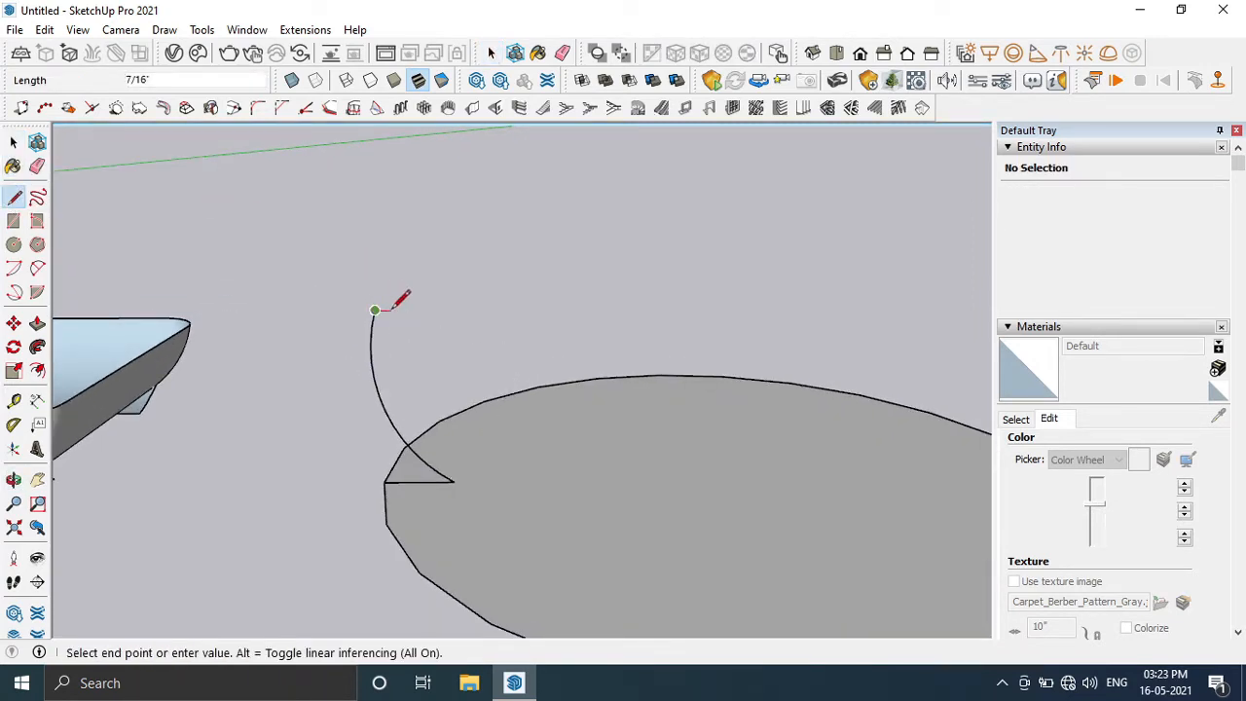
{"action": "scroll", "coordinate": [390, 305], "scroll_direction": "up", "scroll_amount": 2}
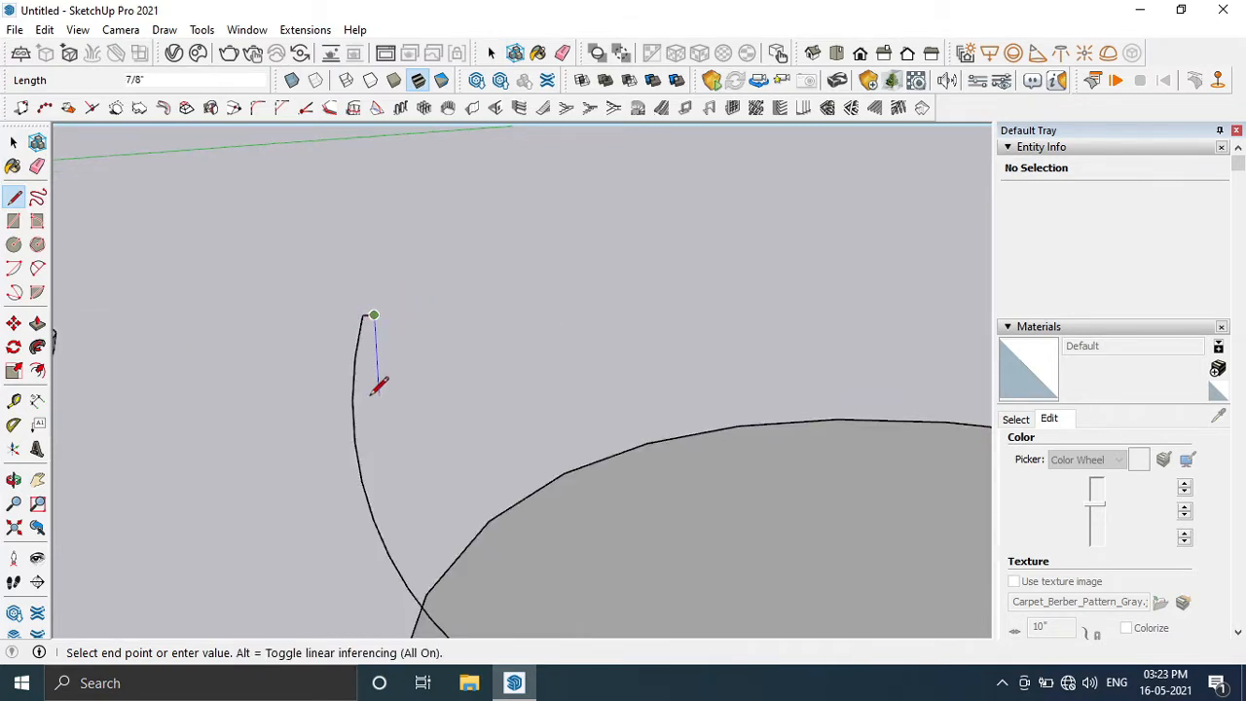
{"action": "scroll", "coordinate": [384, 400], "scroll_direction": "down", "scroll_amount": 2}
{"action": "key", "text": "e"}
{"action": "key", "text": "space"}
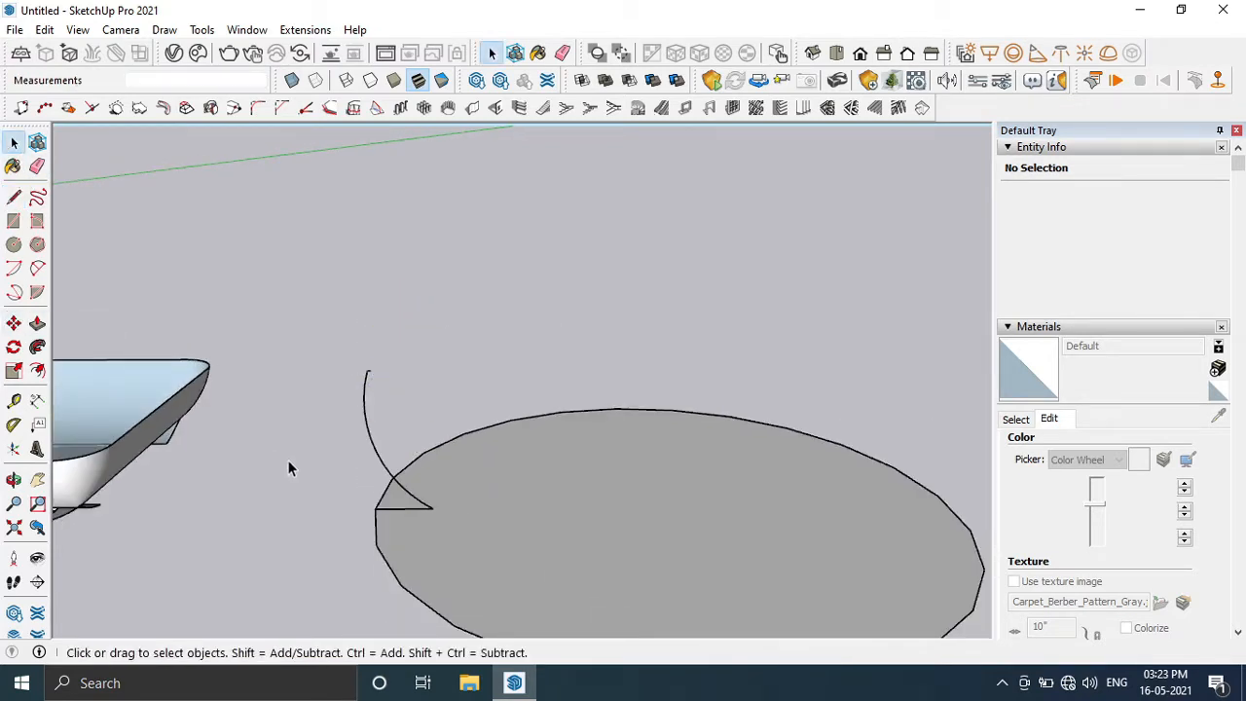
- Try to offset the arc inward as a parallel curve
{"action": "left_click", "coordinate": [368, 433]}
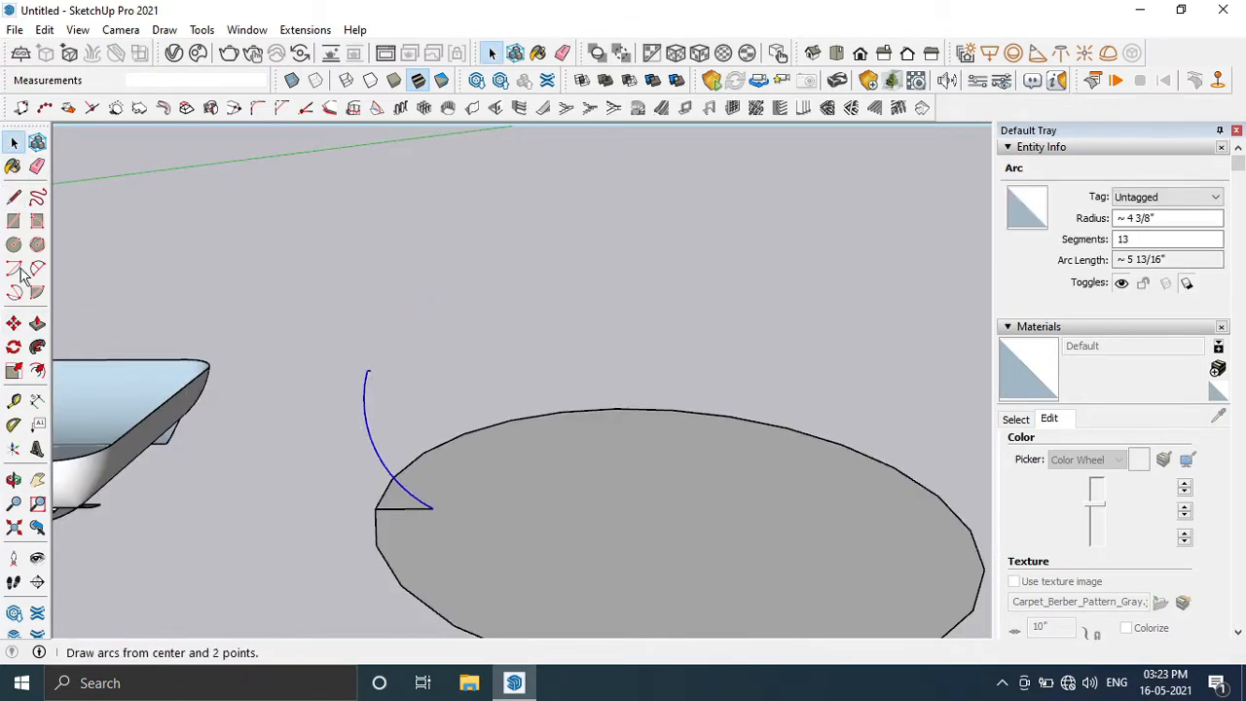
{"action": "left_click", "coordinate": [37, 370]}
{"action": "left_click", "coordinate": [370, 439]}
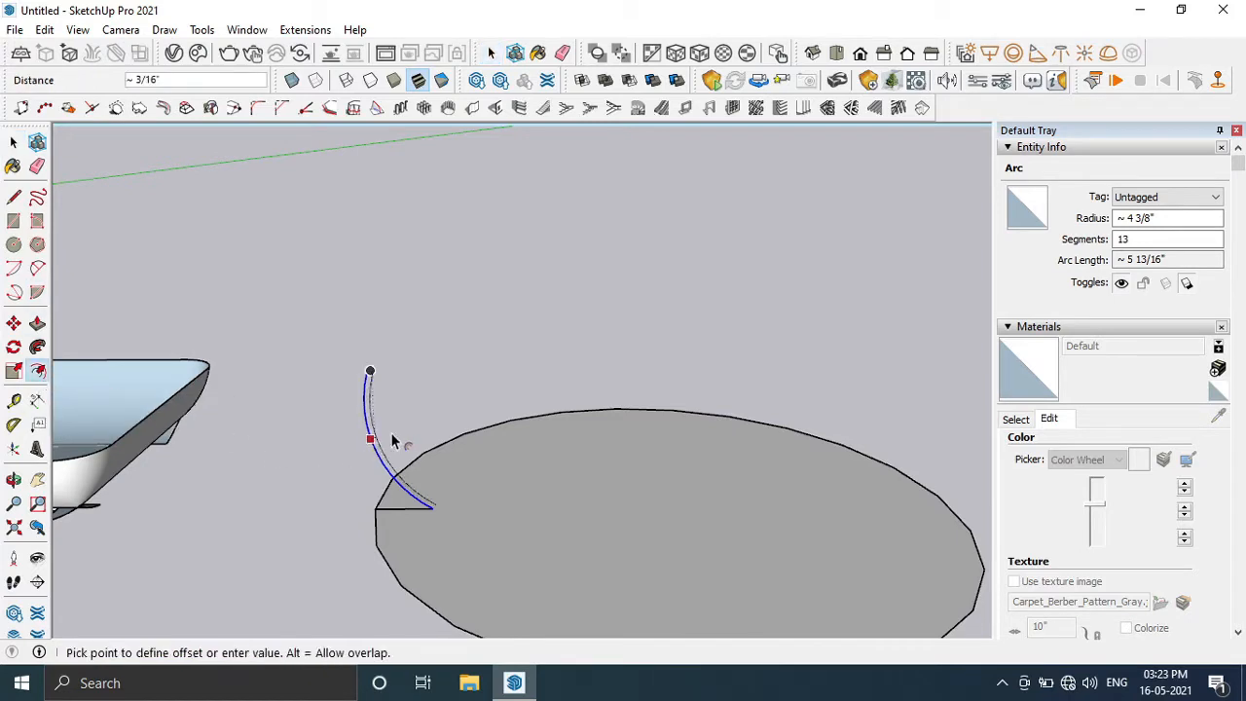
{"action": "scroll", "coordinate": [370, 376], "scroll_direction": "up", "scroll_amount": 6}
{"action": "left_click", "coordinate": [370, 376]}
{"action": "scroll", "coordinate": [409, 347], "scroll_direction": "down", "scroll_amount": 5}
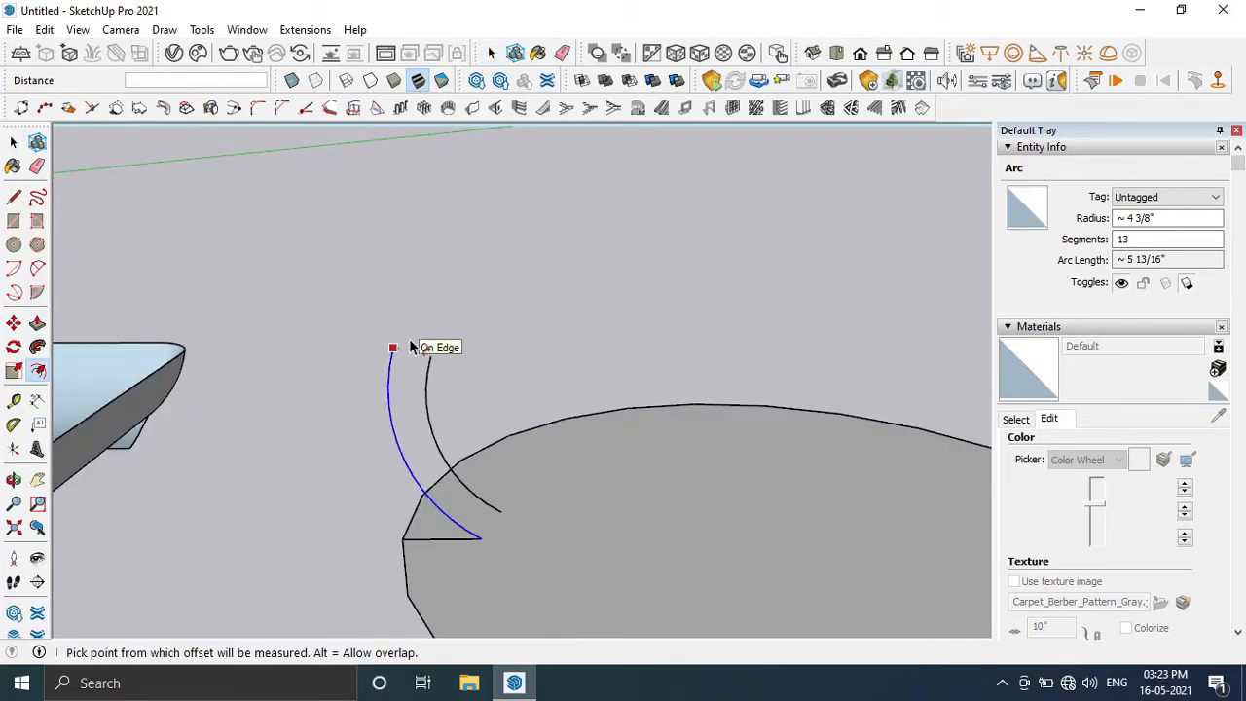
- Offset the arc inward by about 3/16" to set the bowl's wall thickness
{"action": "left_click", "coordinate": [388, 403]}
{"action": "left_click", "coordinate": [403, 438]}
{"action": "middle_click_drag", "start_coordinate": [419, 400], "coordinate": [445, 333]}
{"action": "scroll", "coordinate": [478, 454], "scroll_direction": "up", "scroll_amount": 4}
{"action": "left_click", "coordinate": [264, 368]}
{"action": "scroll", "coordinate": [264, 368], "scroll_direction": "down", "scroll_amount": 5}
{"action": "middle_click_drag", "start_coordinate": [264, 369], "coordinate": [280, 419]}
{"action": "scroll", "coordinate": [289, 289], "scroll_direction": "up", "scroll_amount": 8}
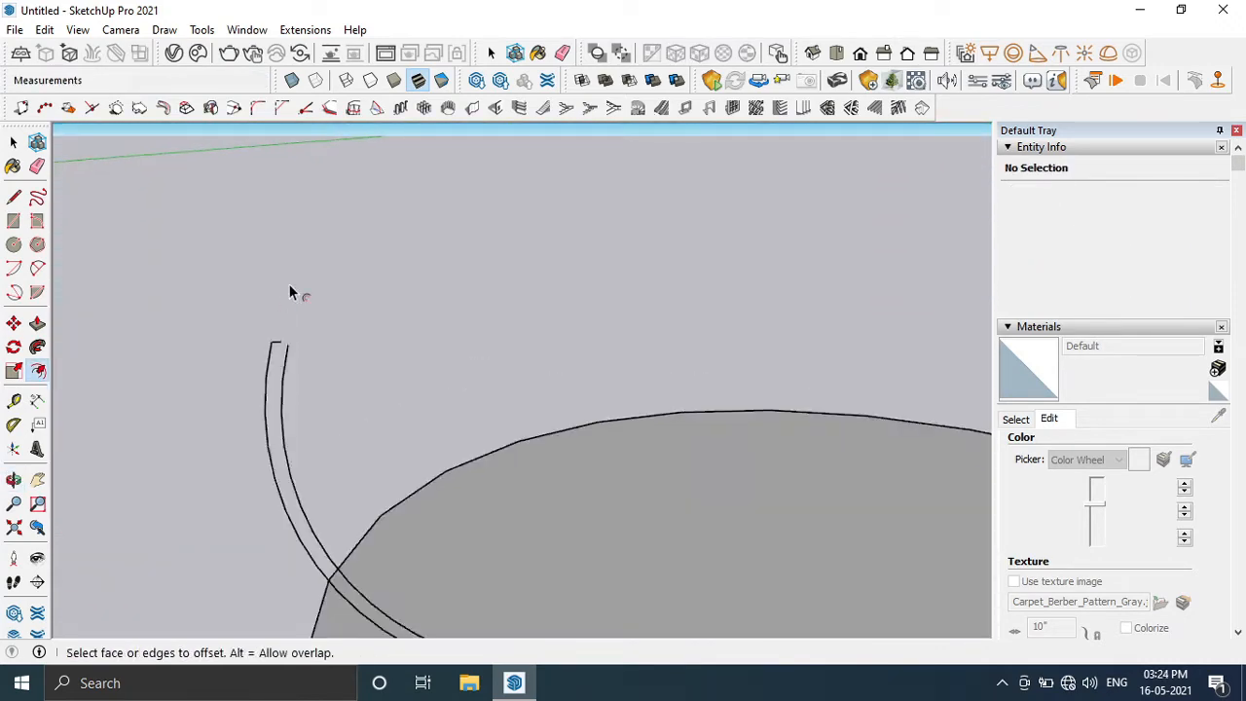
- Connect the two parallel arcs with short lines at their upper and lower ends, closing a thin curved profile
{"action": "key", "text": "space"}
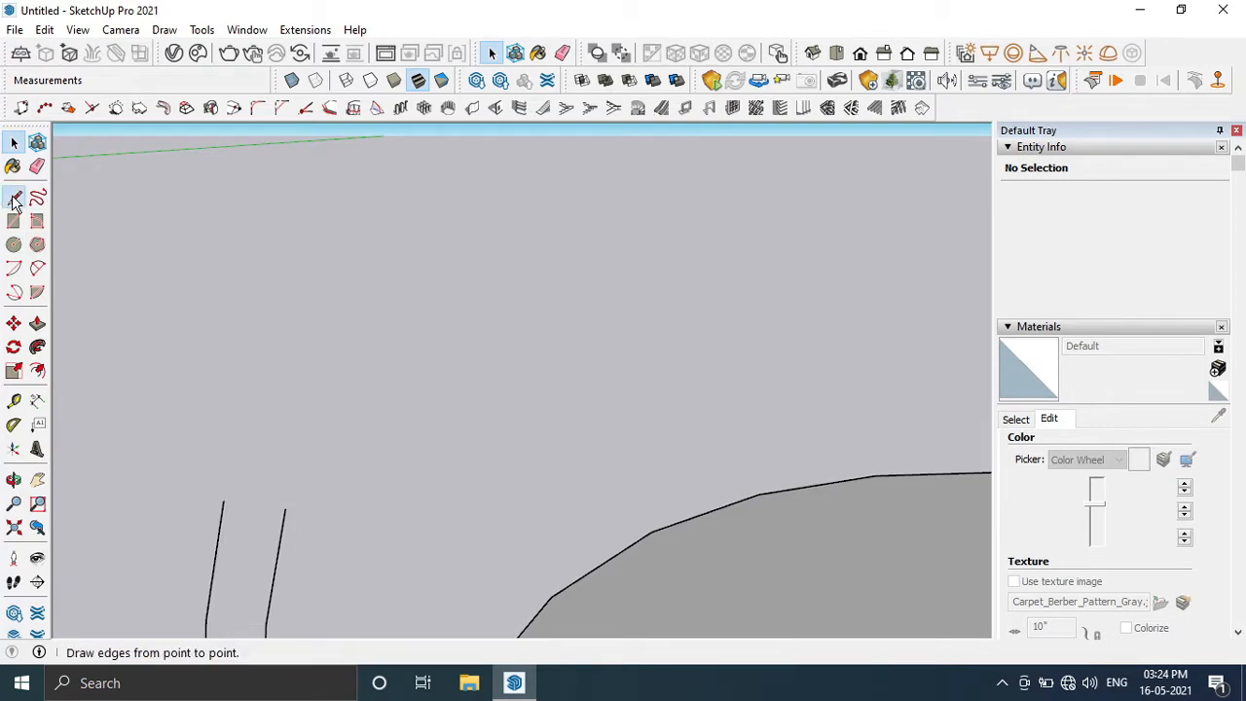
{"action": "left_click", "coordinate": [285, 509]}
{"action": "scroll", "coordinate": [280, 476], "scroll_direction": "down", "scroll_amount": 6}
{"action": "scroll", "coordinate": [330, 547], "scroll_direction": "up", "scroll_amount": 3}
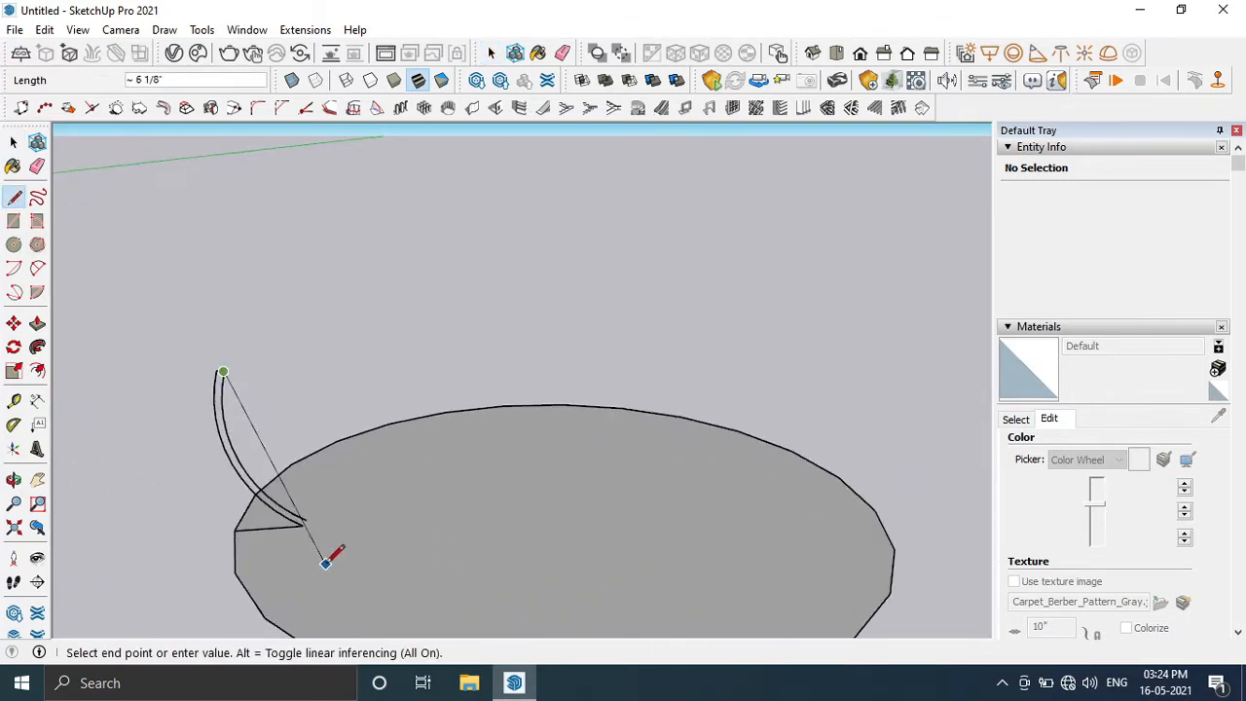
{"action": "key", "text": "Escape"}
{"action": "scroll", "coordinate": [304, 526], "scroll_direction": "up", "scroll_amount": 3}
{"action": "scroll", "coordinate": [301, 527], "scroll_direction": "up", "scroll_amount": 4}
{"action": "left_click", "coordinate": [301, 522]}
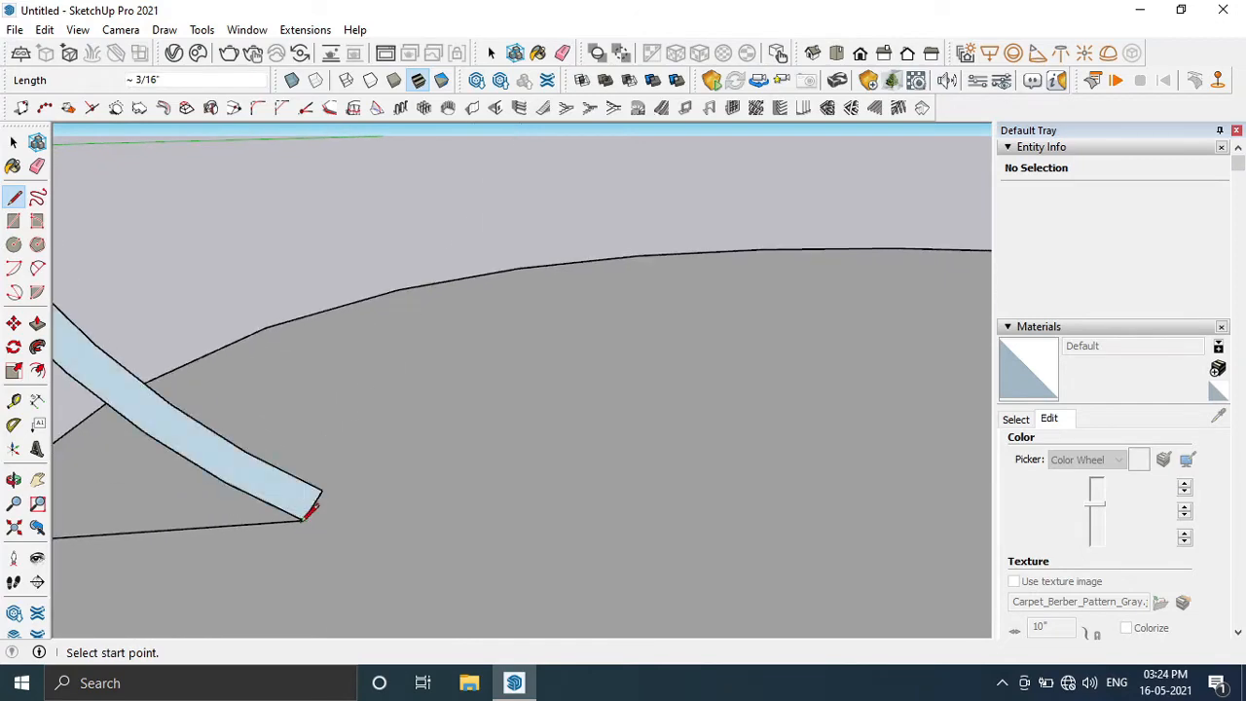
{"action": "scroll", "coordinate": [303, 521], "scroll_direction": "down", "scroll_amount": 6}
- Sweep the thin curved profile around the circular face with Follow Me to form a round bowl
{"action": "left_click", "coordinate": [12, 143]}
{"action": "left_click", "coordinate": [342, 455]}
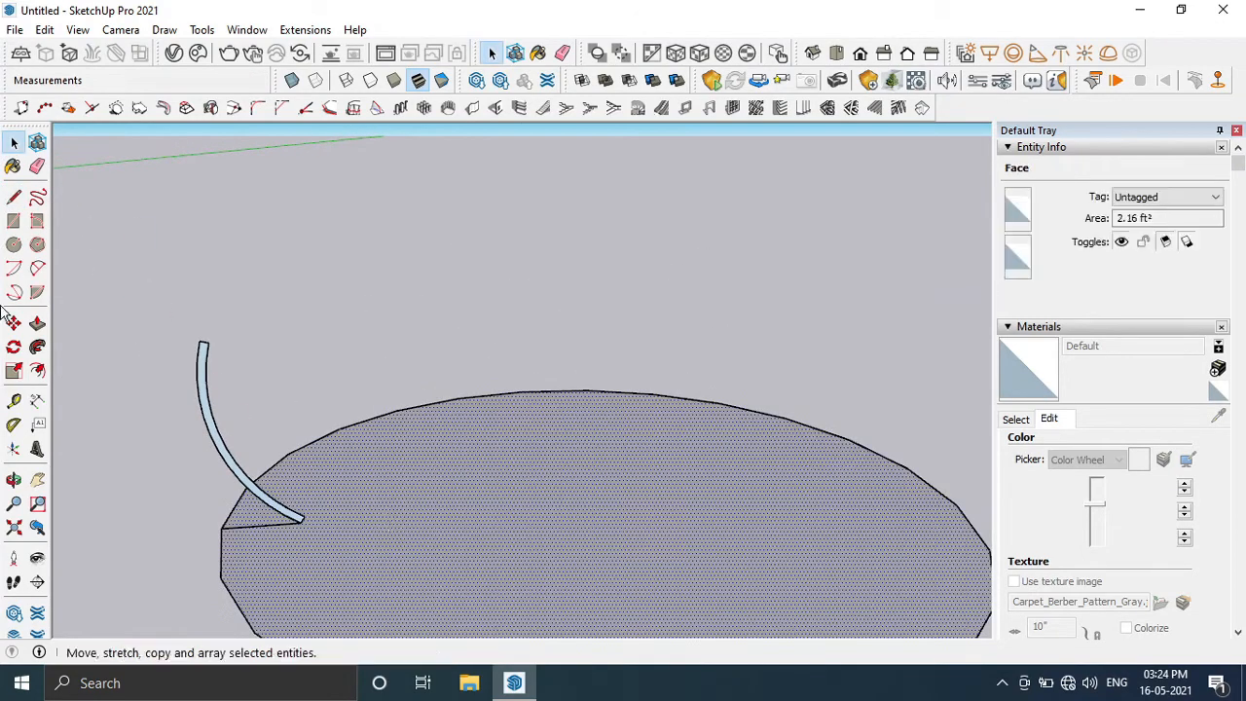
{"action": "left_click", "coordinate": [37, 347]}
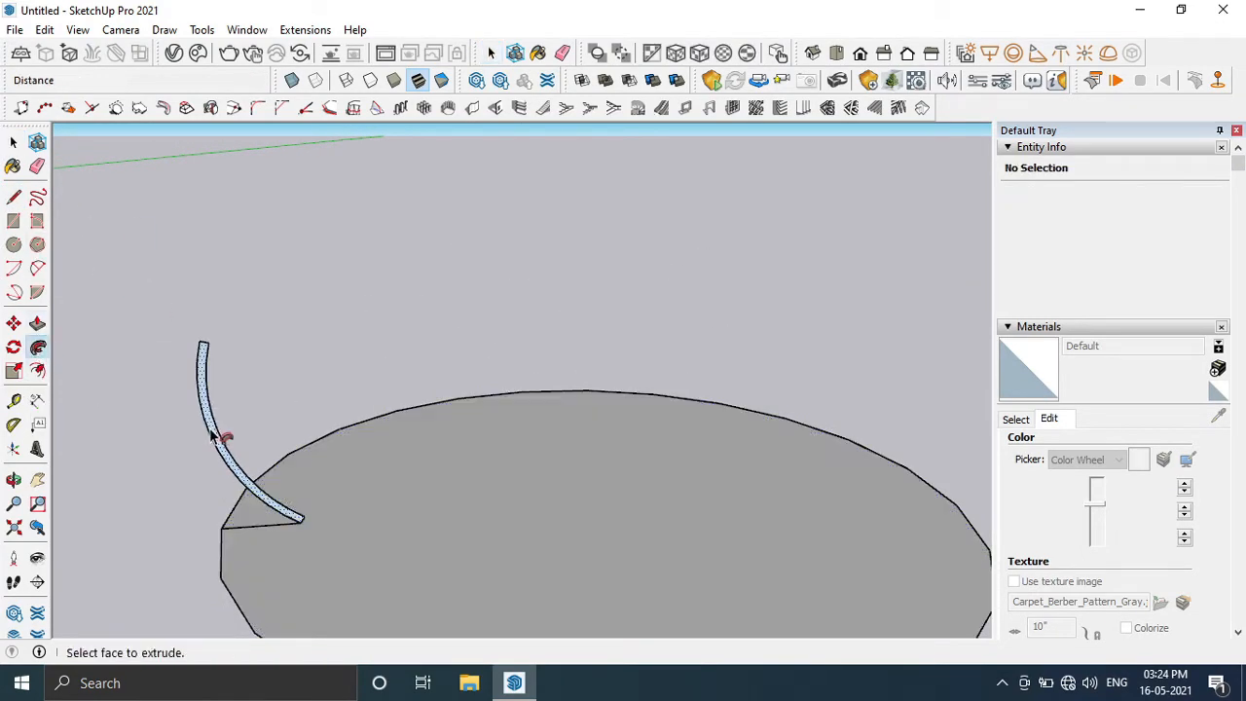
{"action": "left_click", "coordinate": [216, 436]}
{"action": "scroll", "coordinate": [215, 436], "scroll_direction": "down", "scroll_amount": 2}
{"action": "middle_click_drag", "start_coordinate": [218, 438], "coordinate": [309, 415]}
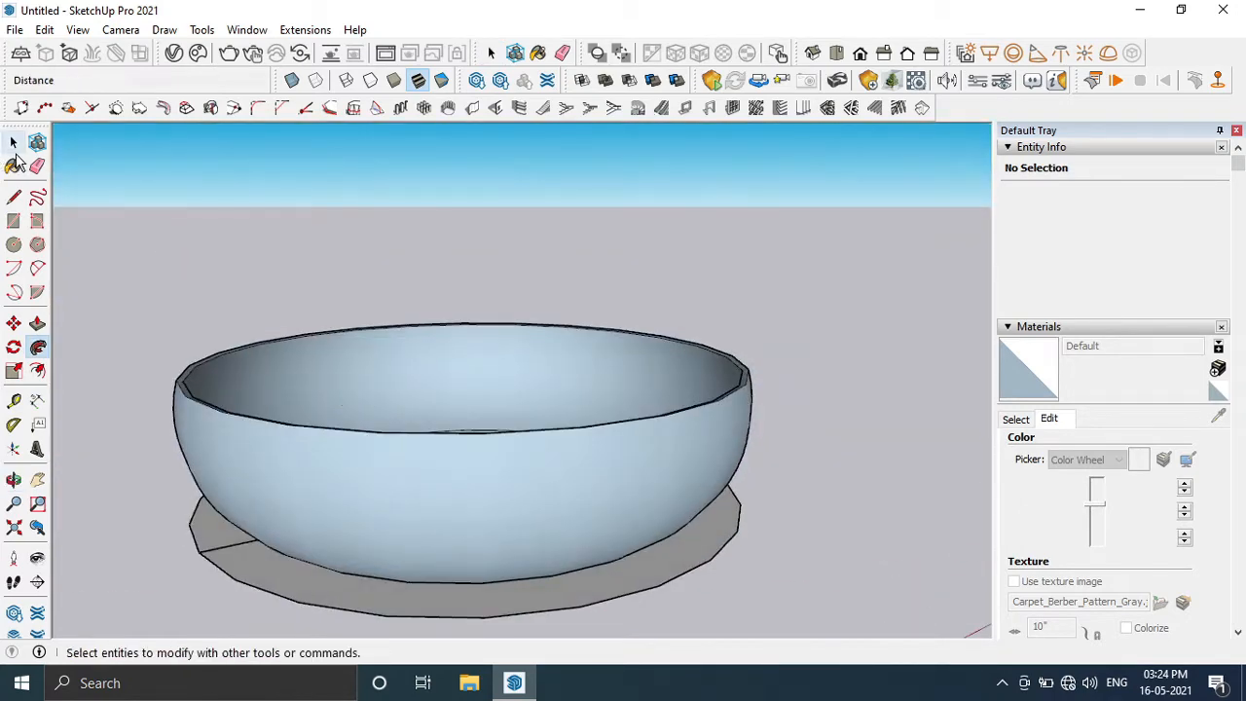
- Delete the leftover circular base face beneath the round bowl
{"action": "left_click", "coordinate": [14, 148]}
{"action": "left_click", "coordinate": [270, 596]}
{"action": "middle_click_drag", "start_coordinate": [270, 596], "coordinate": [399, 357]}
{"action": "key", "text": "Delete"}
{"action": "left_click", "coordinate": [280, 599]}
{"action": "key", "text": "Delete"}
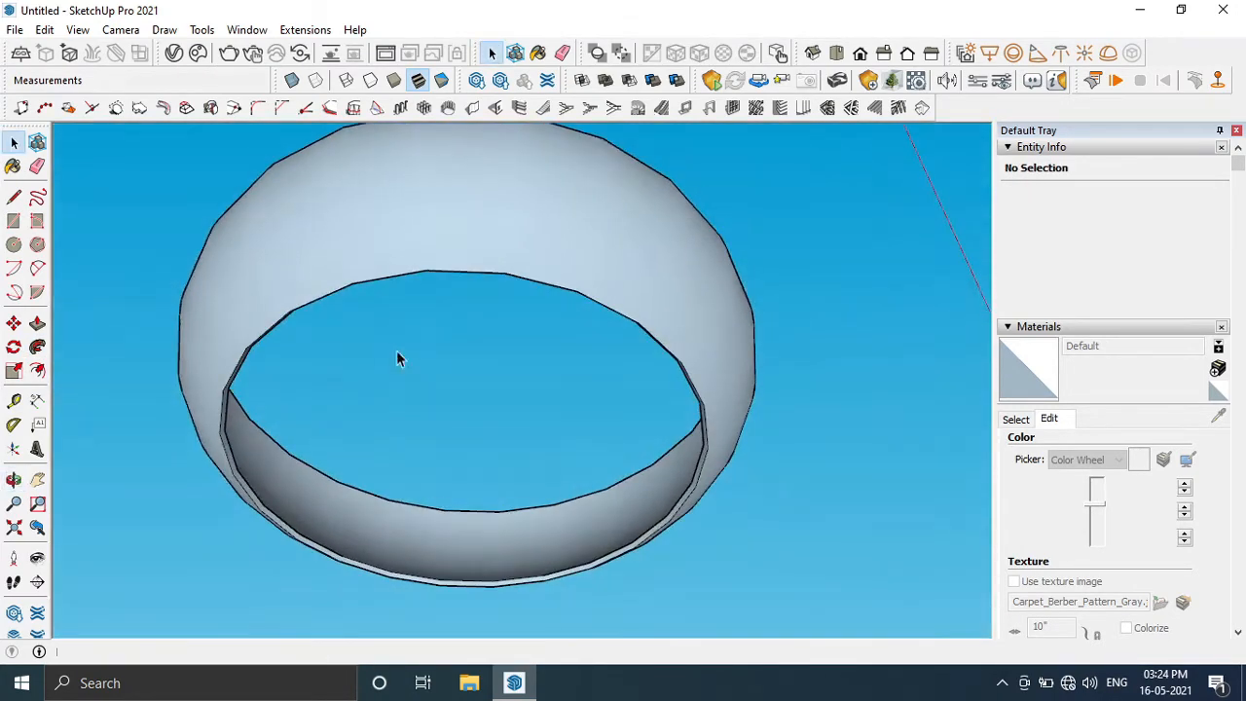
- Close the round bowl's open bottom with a line between opposite rim points, and erase that line, keeping the face
{"action": "left_click", "coordinate": [14, 198]}
{"action": "left_click", "coordinate": [224, 390]}
{"action": "left_click", "coordinate": [696, 483]}
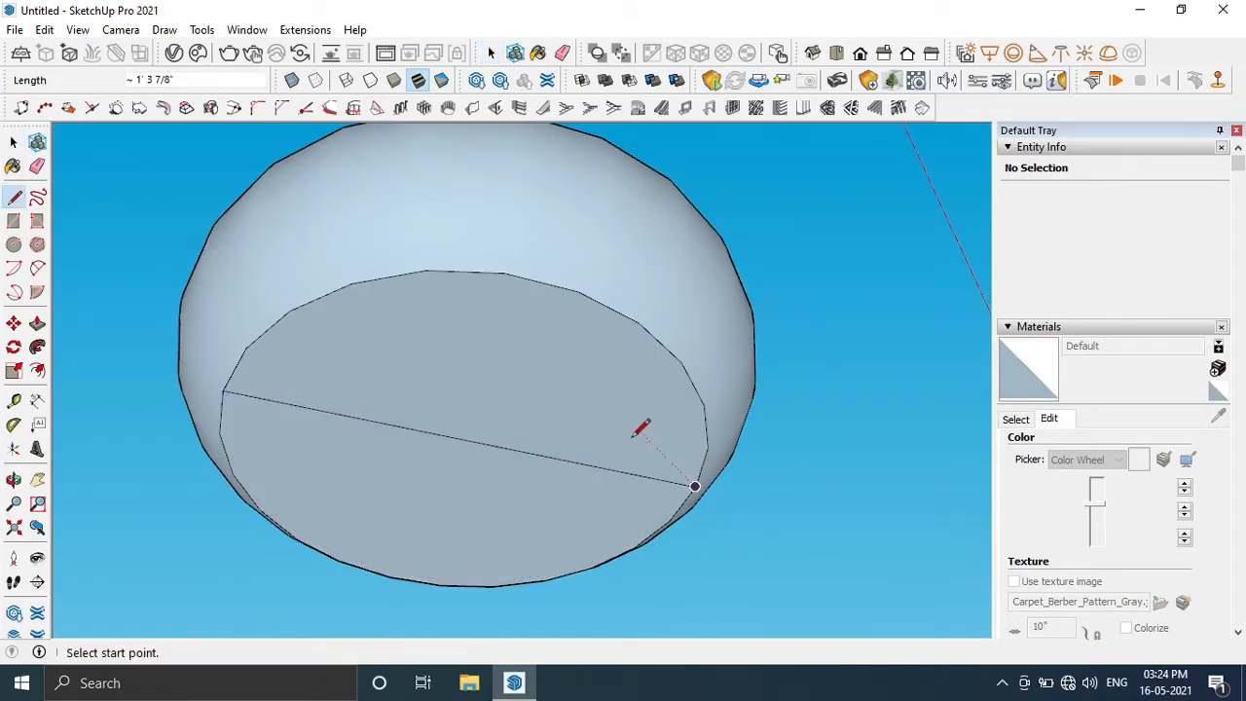
{"action": "key", "text": "e"}
{"action": "left_click", "coordinate": [486, 440]}
{"action": "mouse_move", "coordinate": [473, 384]}
{"action": "middle_mouse_down"}
{"action": "mouse_move", "coordinate": [406, 418]}
{"action": "mouse_move", "coordinate": [390, 598]}
{"action": "mouse_move", "coordinate": [404, 581]}
{"action": "mouse_move", "coordinate": [394, 570]}
{"action": "middle_mouse_up"}
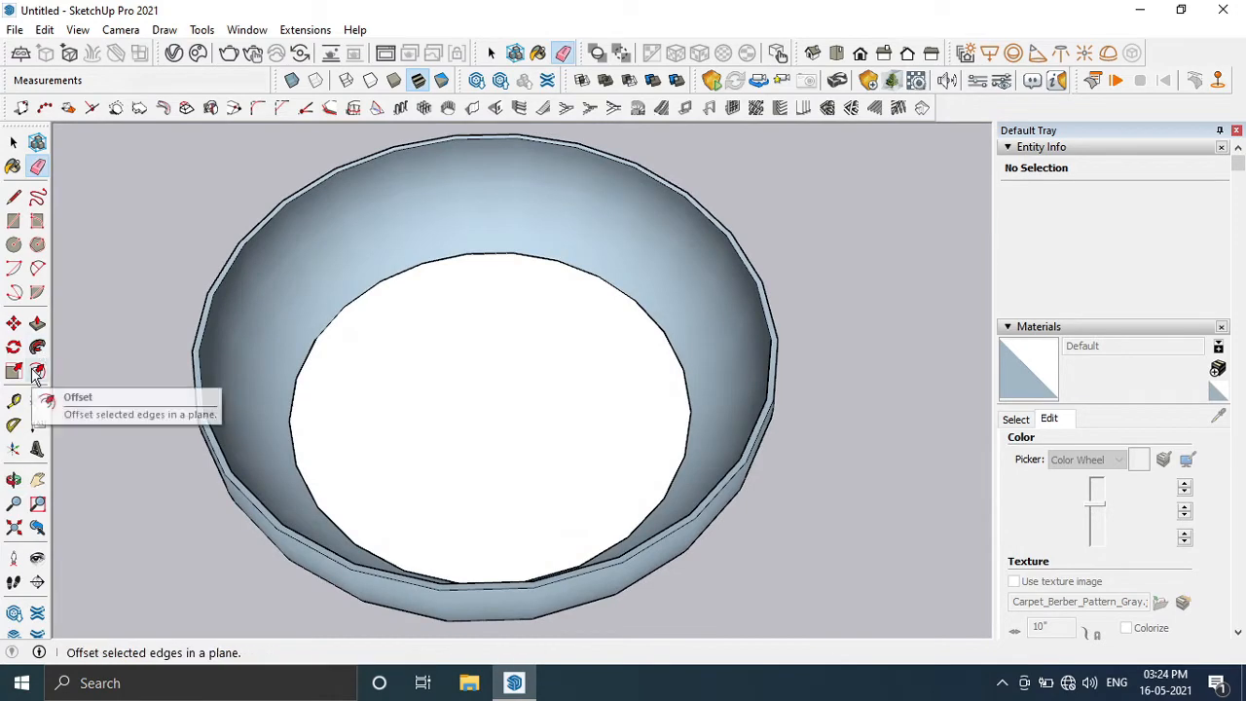
- Offset the round bowl's bottom face inward to create a smaller concentric outline
{"action": "left_click", "coordinate": [37, 370]}
{"action": "left_click", "coordinate": [481, 416]}
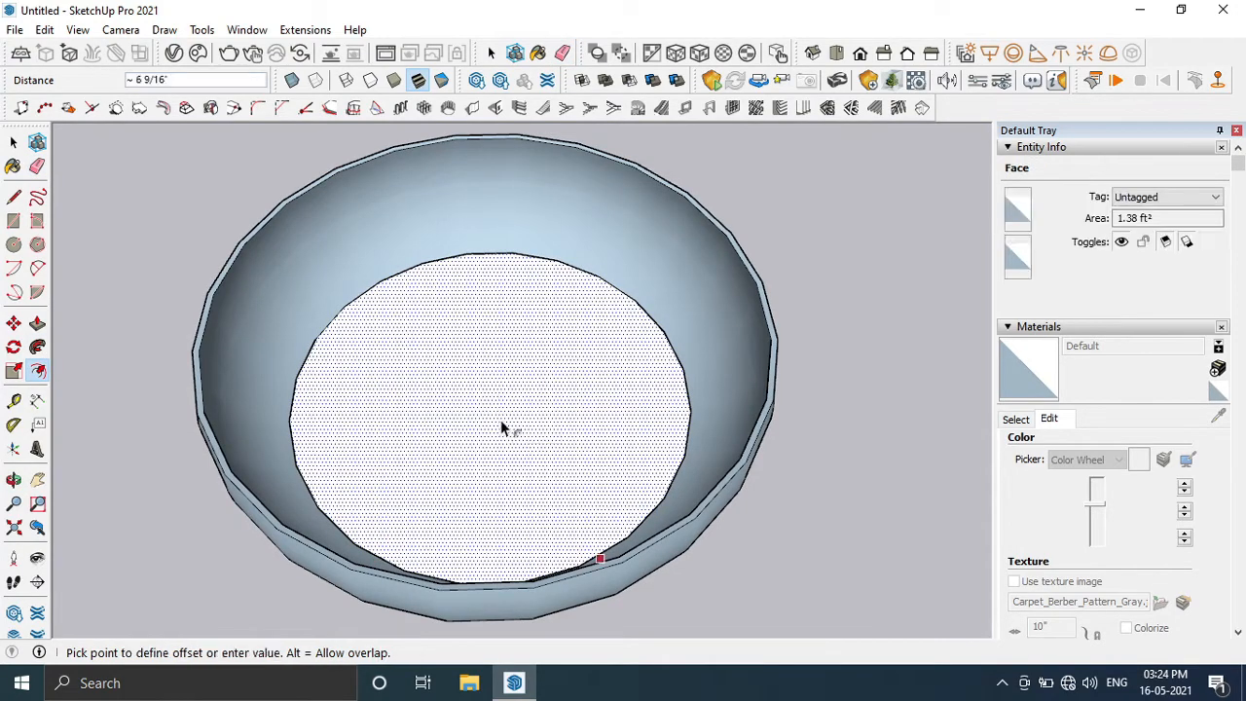
{"action": "left_click", "coordinate": [570, 493]}
{"action": "middle_click_drag", "start_coordinate": [570, 492], "coordinate": [415, 569]}
- Extrude the outer ring and inner circle of the round bowl's bottom downward by 7/16" to thicken the base
{"action": "scroll", "coordinate": [492, 477], "scroll_direction": "up", "scroll_amount": 2}
{"action": "left_click", "coordinate": [37, 323]}
{"action": "left_click", "coordinate": [451, 465]}
{"action": "left_click", "coordinate": [439, 477]}
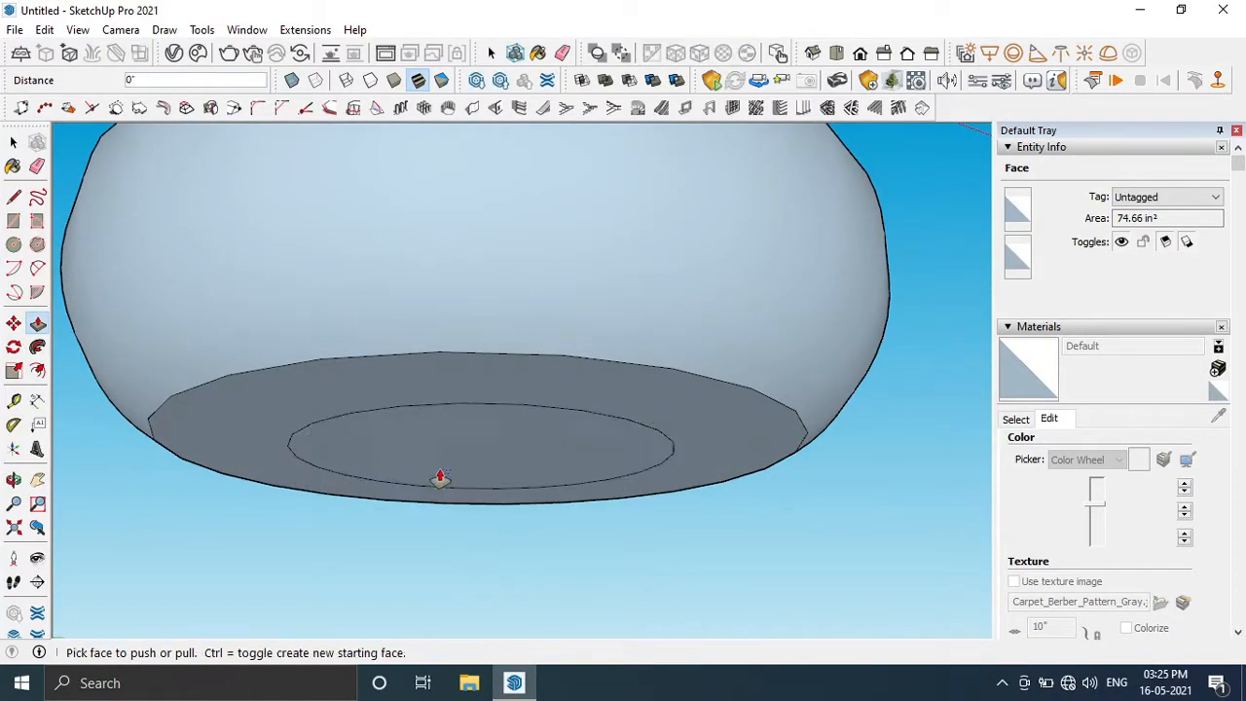
{"action": "left_click", "coordinate": [390, 376]}
{"action": "left_click", "coordinate": [387, 400]}
{"action": "left_click", "coordinate": [400, 456]}
{"action": "left_click", "coordinate": [389, 417]}
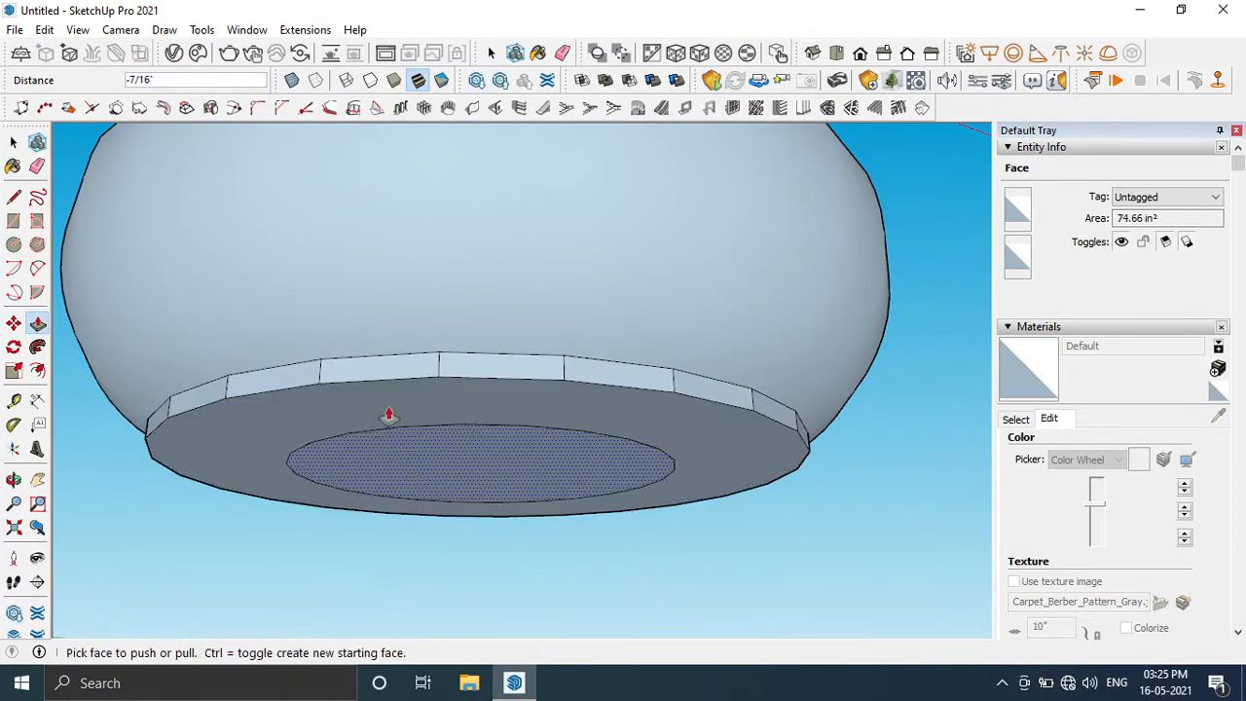
- Cap the round bowl's inner floor with a line between opposite edge points, and erase that line, keeping the face
{"action": "middle_click_drag", "start_coordinate": [401, 312], "coordinate": [347, 321]}
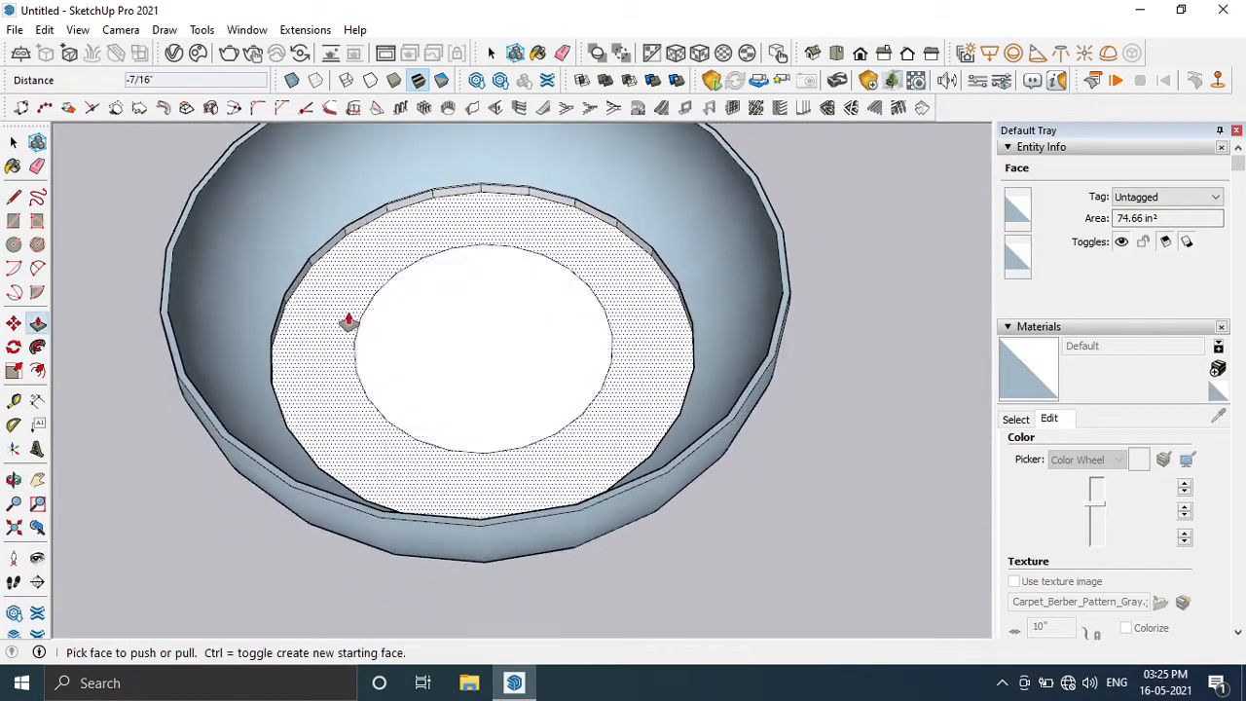
{"action": "key", "text": "l"}
{"action": "left_click", "coordinate": [269, 289]}
{"action": "left_click", "coordinate": [766, 438]}
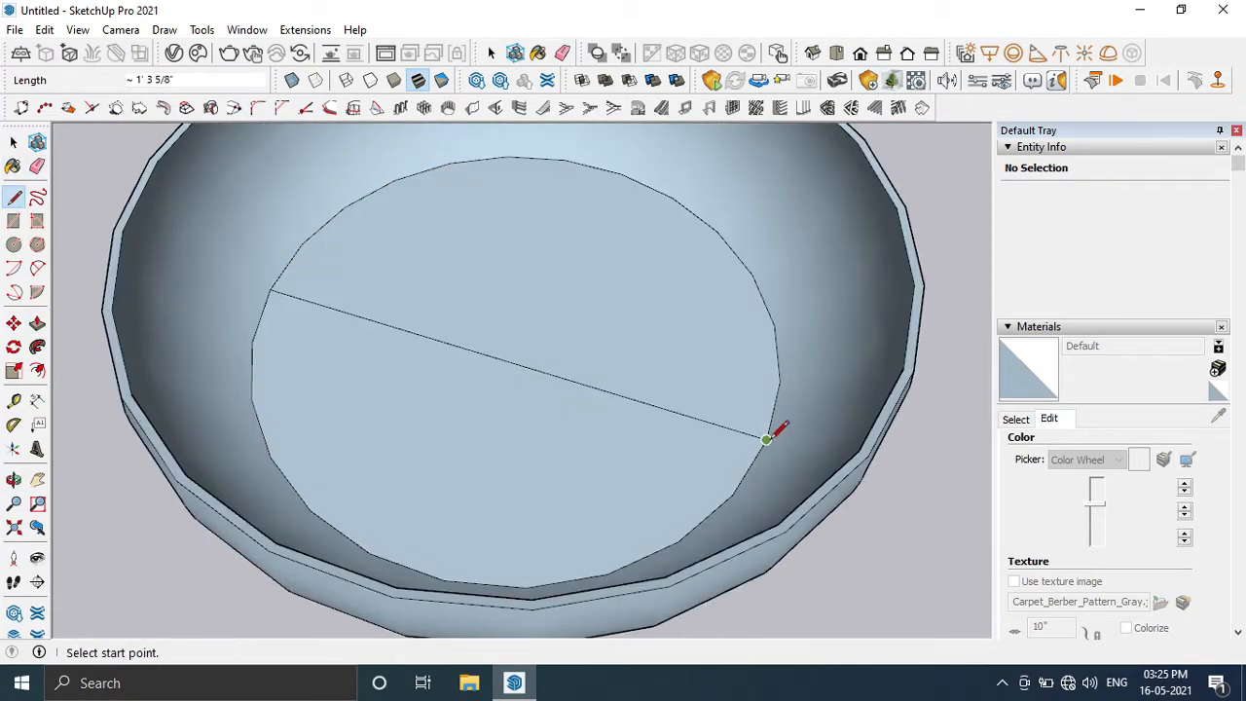
{"action": "left_click", "coordinate": [37, 166]}
{"action": "left_click", "coordinate": [579, 381]}
- Draw a circle with a 5" radius on the ground beside the round bowl
{"action": "scroll", "coordinate": [581, 381], "scroll_direction": "down", "scroll_amount": 3}
{"action": "middle_click_drag", "start_coordinate": [582, 380], "coordinate": [598, 224]}
{"action": "scroll", "coordinate": [634, 429], "scroll_direction": "down", "scroll_amount": 2}
{"action": "mouse_move", "coordinate": [635, 433]}
{"action": "middle_mouse_down"}
{"action": "mouse_move", "coordinate": [421, 482]}
{"action": "mouse_move", "coordinate": [534, 483]}
{"action": "mouse_move", "coordinate": [765, 408]}
{"action": "mouse_move", "coordinate": [662, 516]}
{"action": "middle_mouse_up"}
{"action": "scroll", "coordinate": [422, 482], "scroll_direction": "down", "scroll_amount": 3}
{"action": "scroll", "coordinate": [765, 409], "scroll_direction": "up", "scroll_amount": 2}
{"action": "scroll", "coordinate": [764, 411], "scroll_direction": "down", "scroll_amount": 3}
{"action": "scroll", "coordinate": [867, 390], "scroll_direction": "up", "scroll_amount": 1}
{"action": "middle_click_drag", "start_coordinate": [874, 383], "coordinate": [935, 331]}
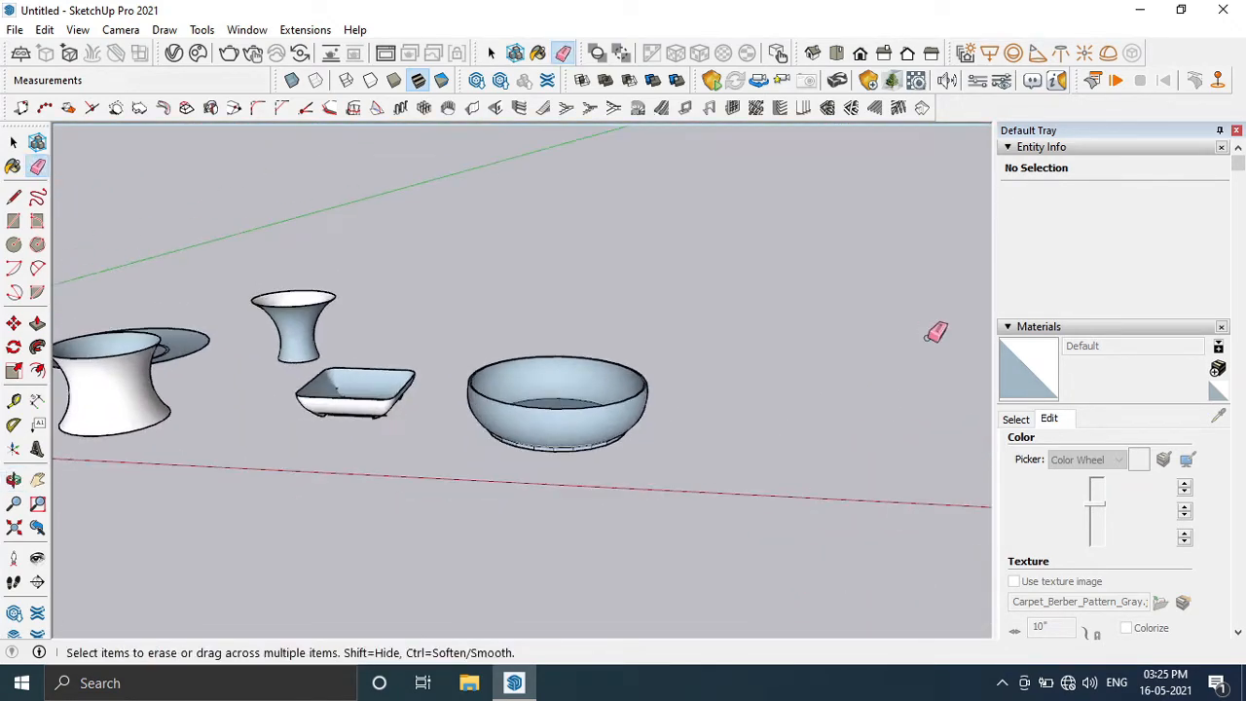
{"action": "left_click", "coordinate": [14, 245]}
{"action": "left_click", "coordinate": [825, 410]}
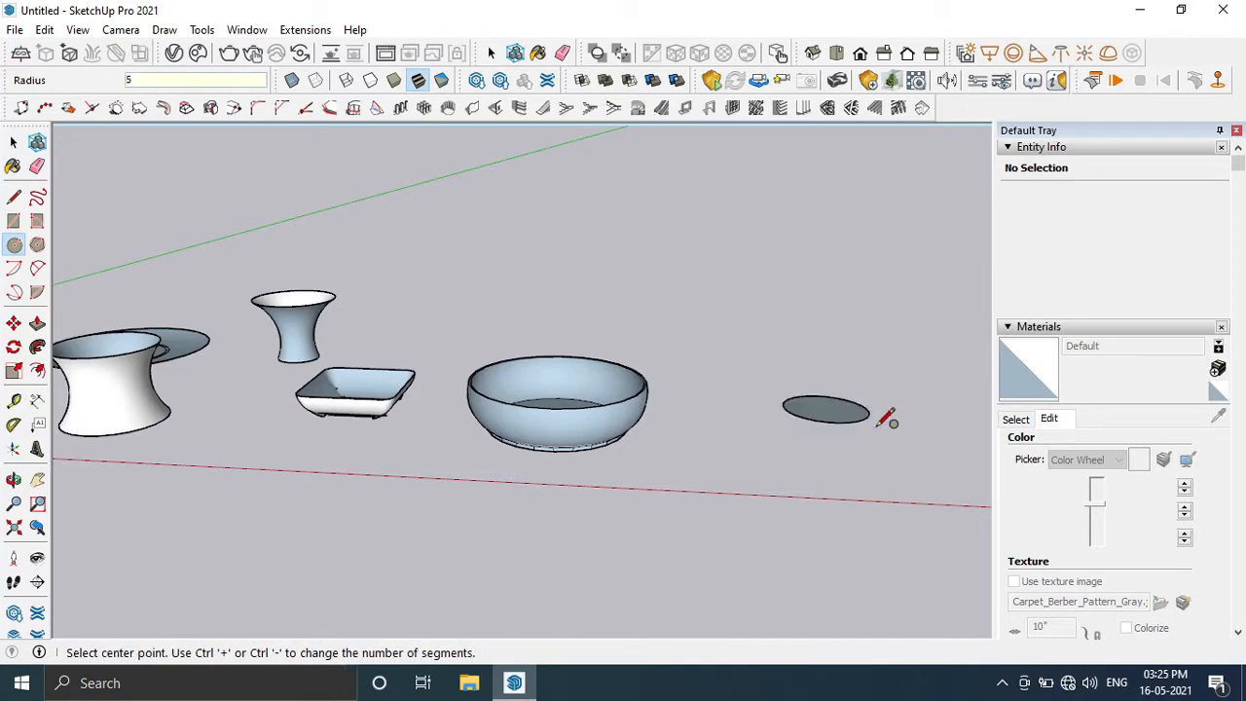
- Draw a vertical line upward from the new circle's edge point nearest the round bowl
{"action": "scroll", "coordinate": [881, 415], "scroll_direction": "up", "scroll_amount": 2}
{"action": "middle_click_drag", "start_coordinate": [892, 431], "coordinate": [623, 315]}
{"action": "key", "text": "l"}
{"action": "scroll", "coordinate": [637, 351], "scroll_direction": "up", "scroll_amount": 3}
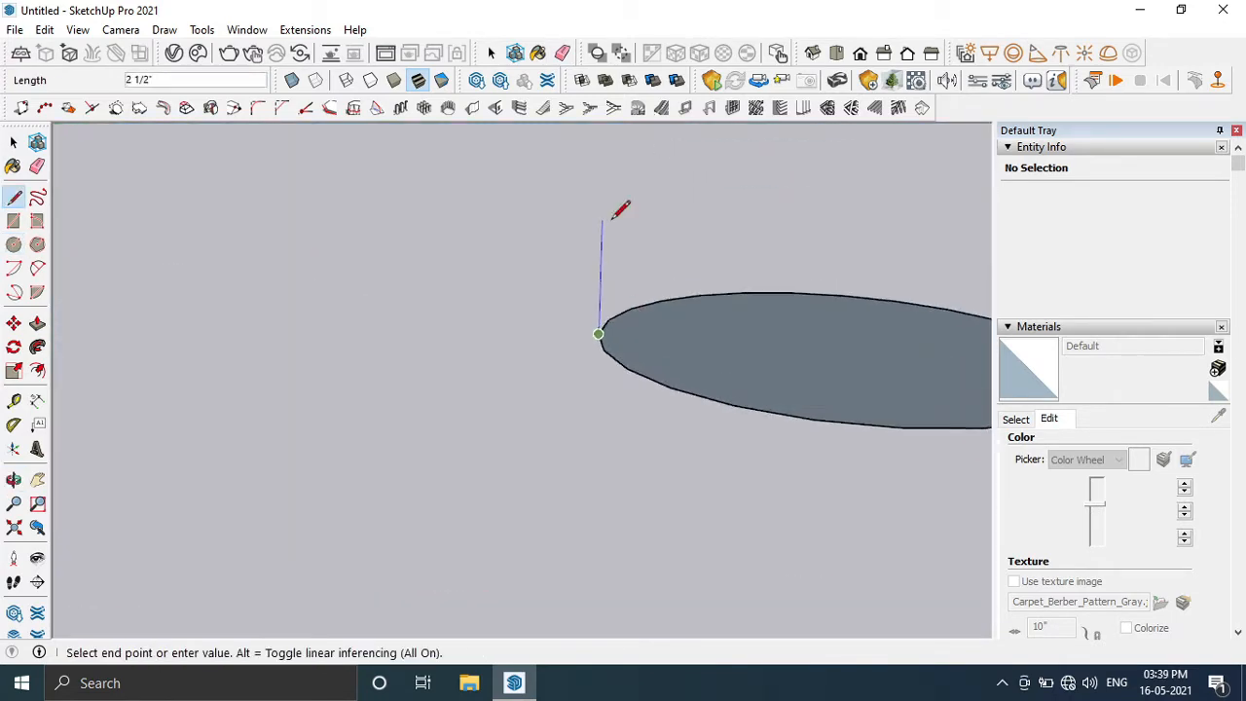
{"action": "scroll", "coordinate": [611, 220], "scroll_direction": "down", "scroll_amount": 3}
{"action": "middle_click_drag", "start_coordinate": [610, 219], "coordinate": [604, 199]}
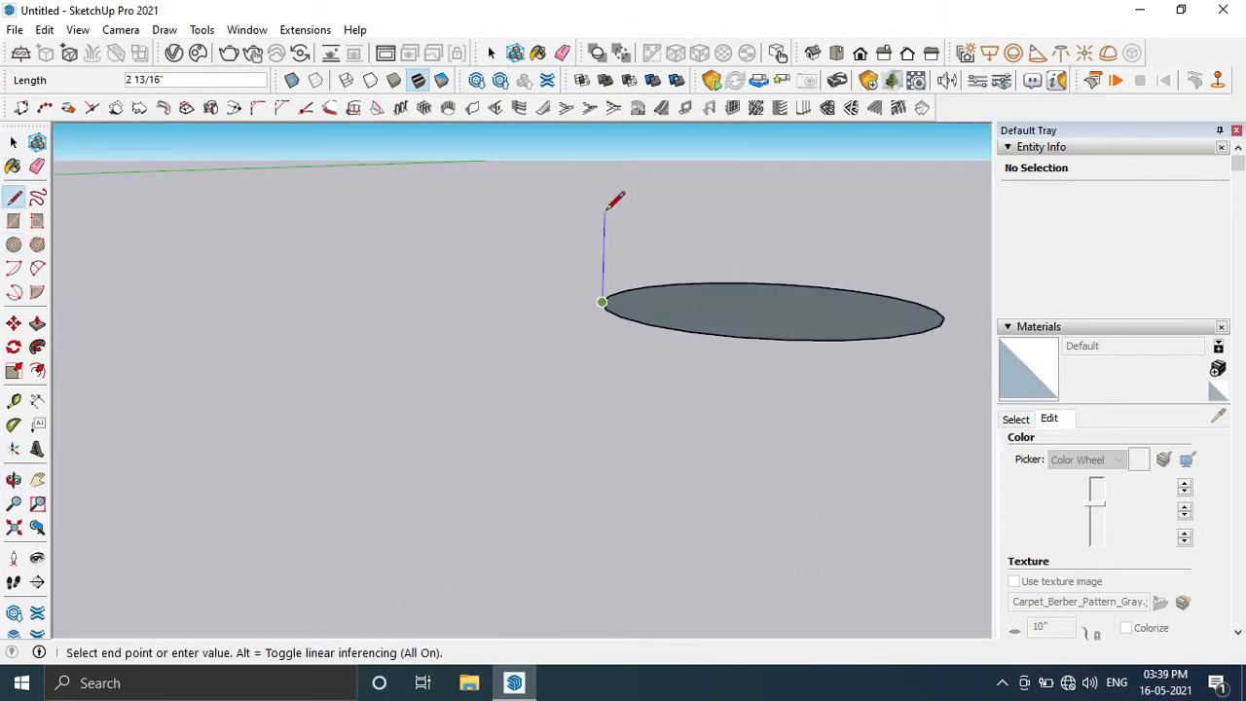
{"action": "scroll", "coordinate": [605, 210], "scroll_direction": "up", "scroll_amount": 3}
{"action": "key", "text": "Escape"}
{"action": "left_click", "coordinate": [600, 338]}
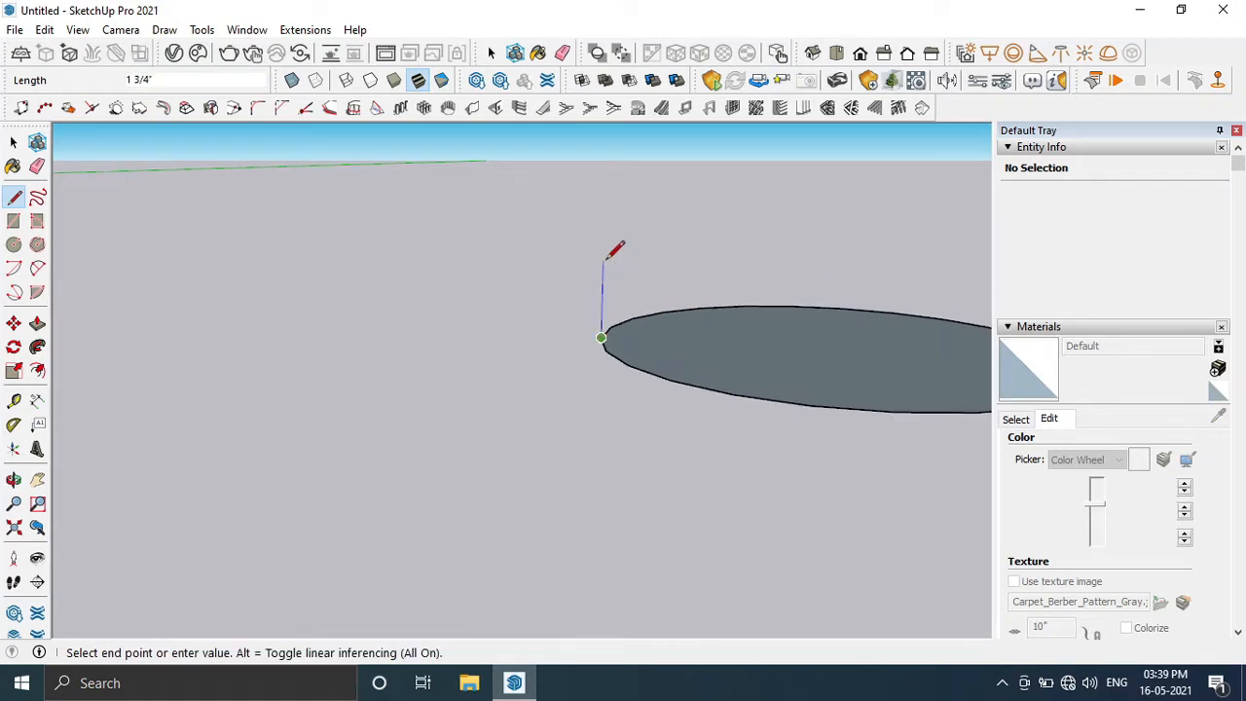
{"action": "scroll", "coordinate": [610, 255], "scroll_direction": "down", "scroll_amount": 2}
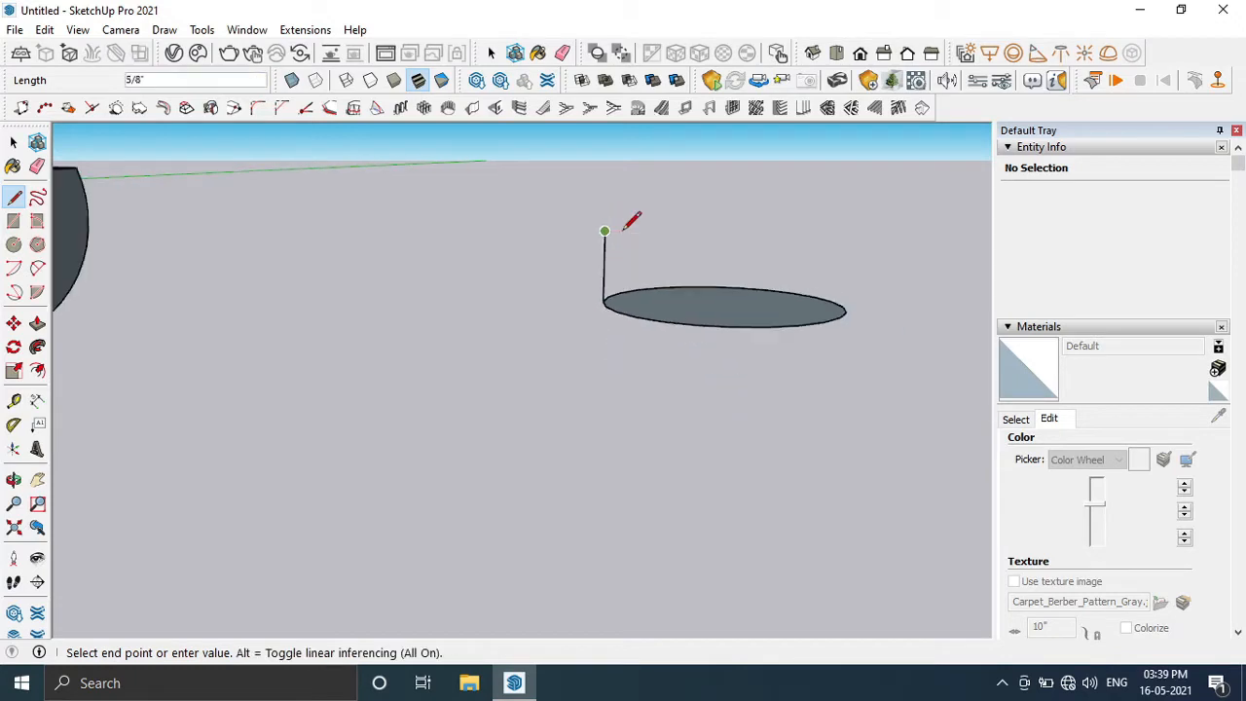
- Draw a line about 1 1/8" long along the red axis from the vertical line's upper end, and a similar short one from its base
{"action": "middle_click_drag", "start_coordinate": [672, 230], "coordinate": [672, 266]}
{"action": "scroll", "coordinate": [634, 206], "scroll_direction": "up", "scroll_amount": 2}
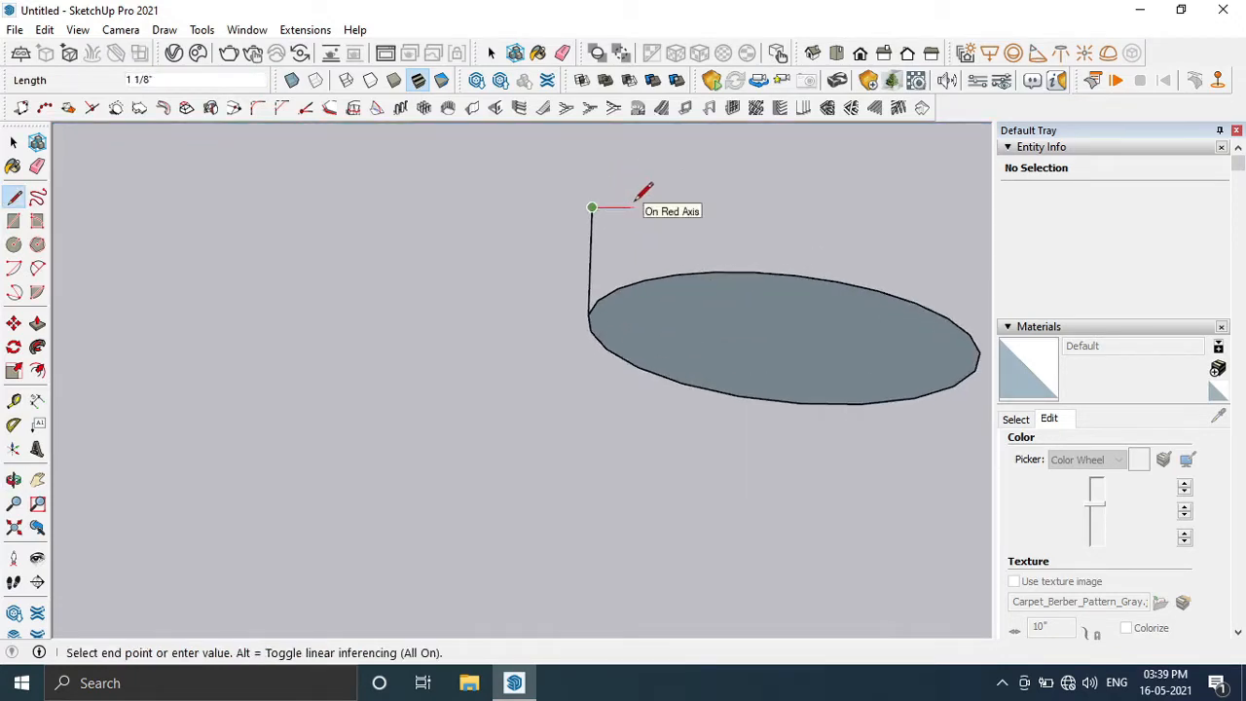
{"action": "left_click", "coordinate": [634, 207]}
{"action": "key", "text": "Escape"}
{"action": "left_click", "coordinate": [588, 315]}
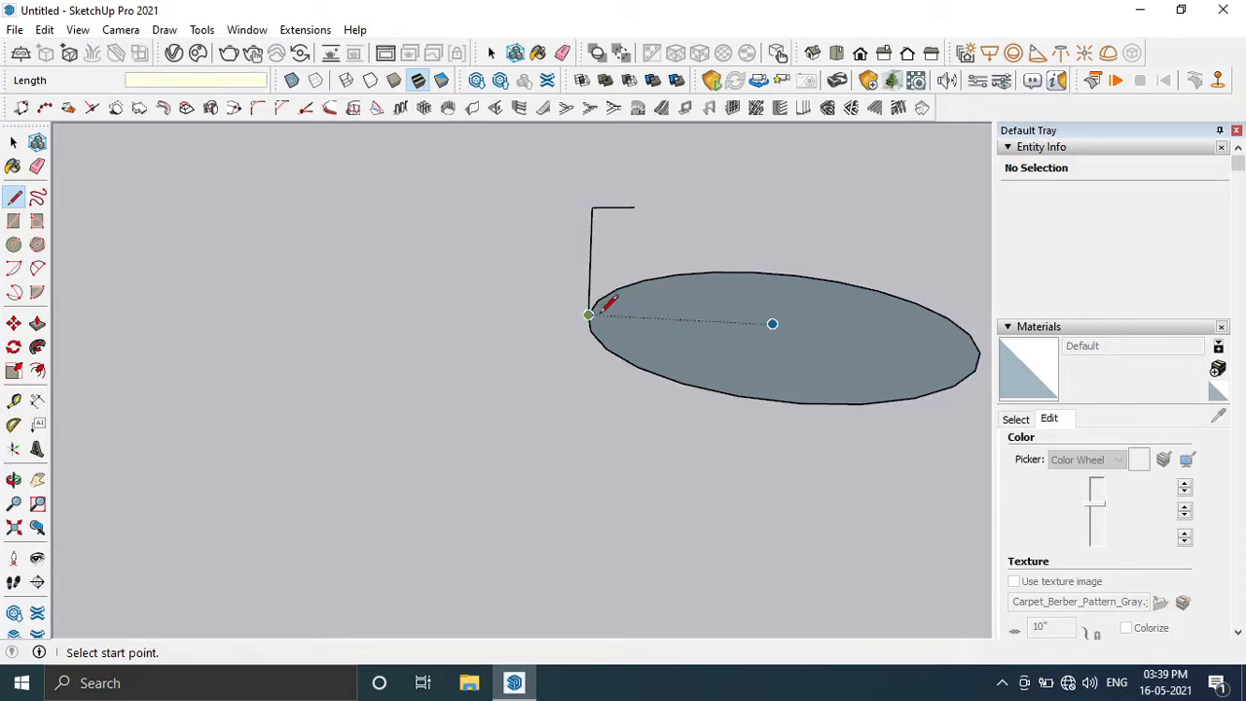
{"action": "left_click", "coordinate": [590, 313]}
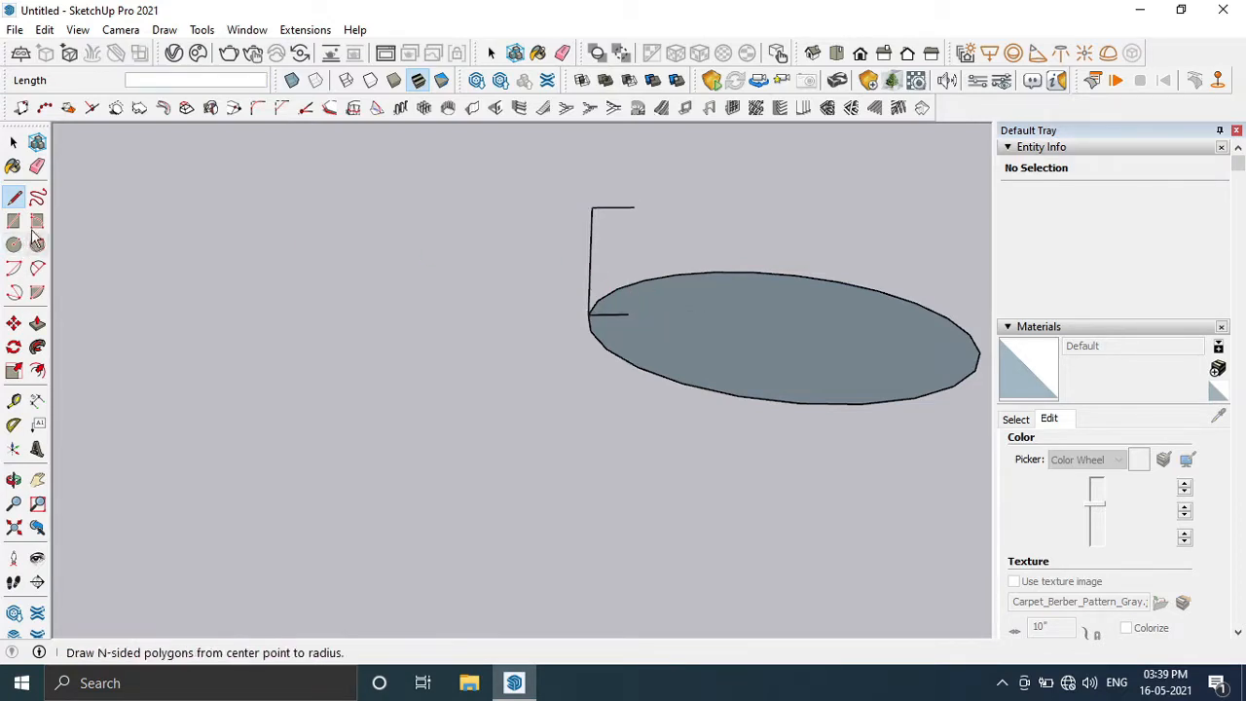
- Draw a two-point arc from the inner end of the short base line to the vertical line, bulging outward about 13/16"
{"action": "left_click", "coordinate": [38, 270]}
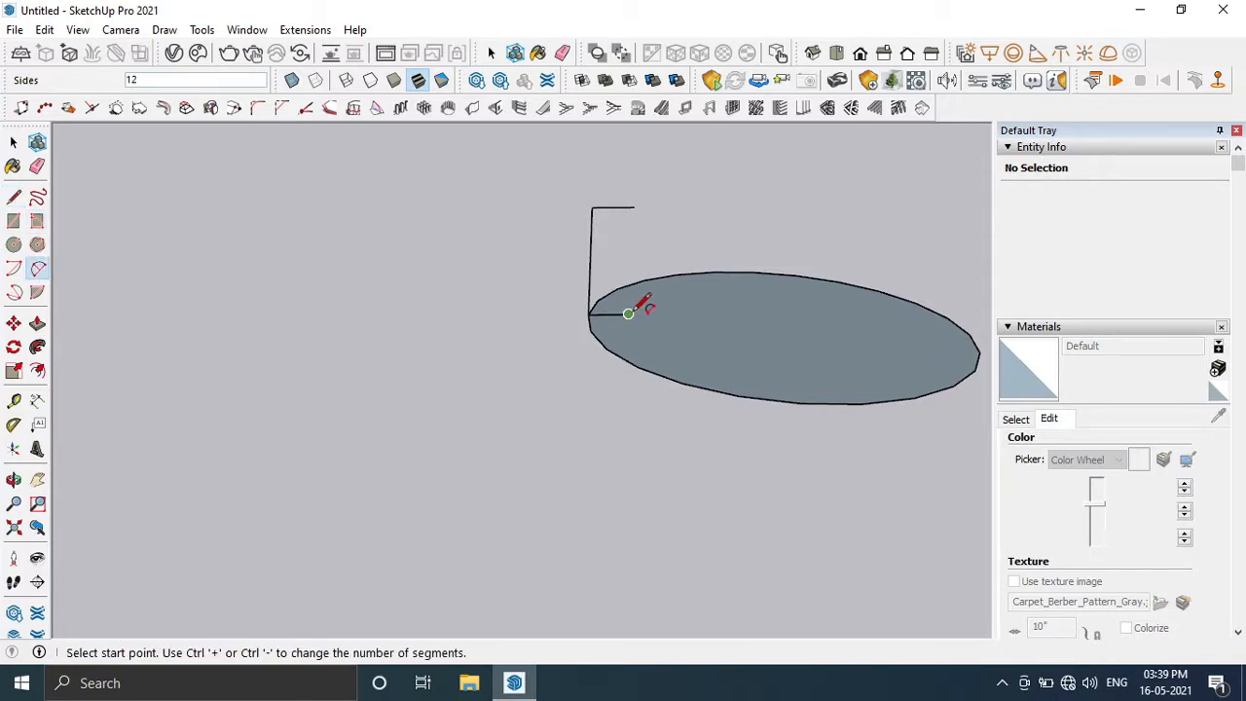
{"action": "left_click", "coordinate": [628, 313]}
{"action": "left_click", "coordinate": [591, 234]}
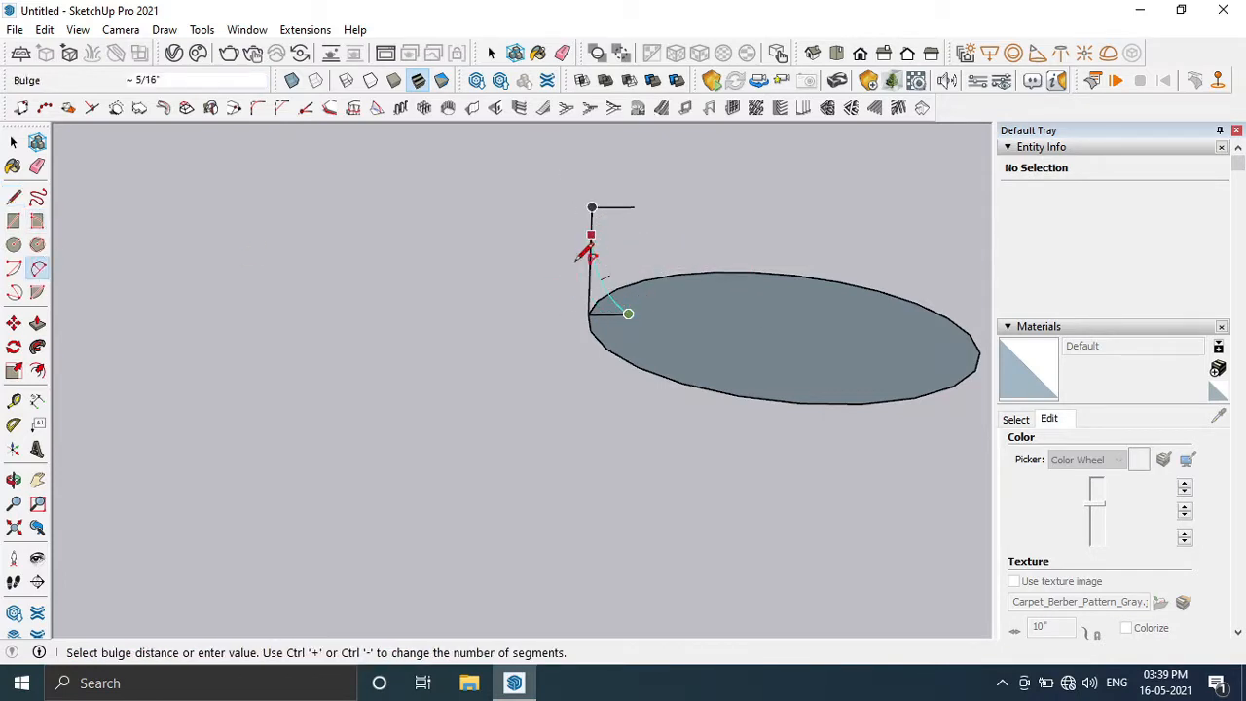
{"action": "scroll", "coordinate": [586, 258], "scroll_direction": "up", "scroll_amount": 3}
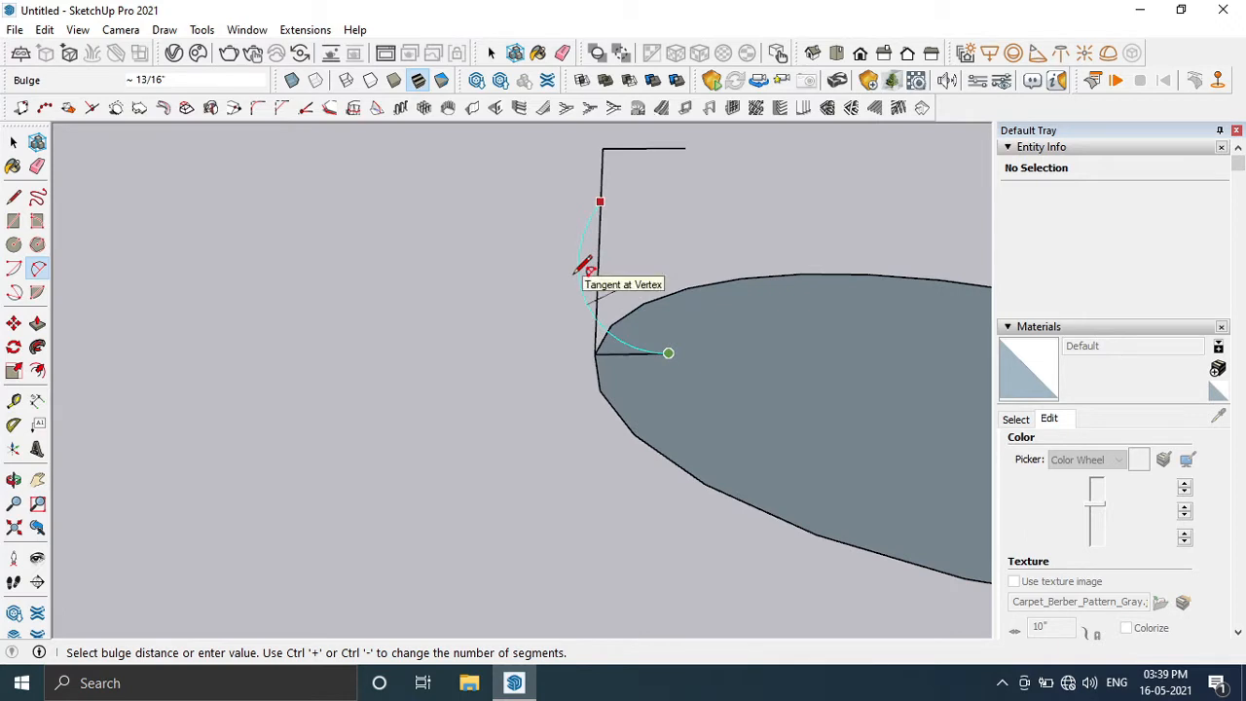
{"action": "left_click", "coordinate": [584, 265]}
- Erase the vertical guide line and the upper horizontal line, leaving the arc
{"action": "left_click", "coordinate": [37, 165]}
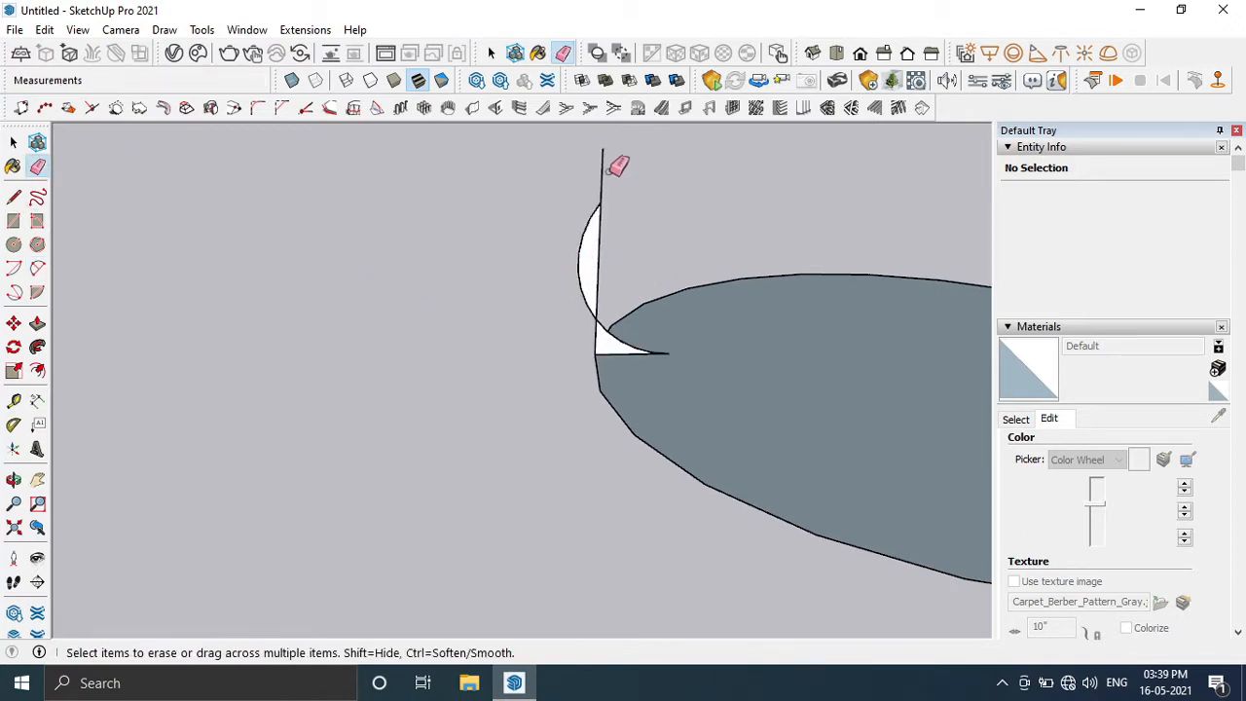
{"action": "left_click_drag", "start_coordinate": [607, 172], "coordinate": [593, 343]}
{"action": "middle_click_drag", "start_coordinate": [602, 336], "coordinate": [633, 211]}
- Offset the arc inward by about 1/16" to give the bowl profile its wall thickness
{"action": "key", "text": "space"}
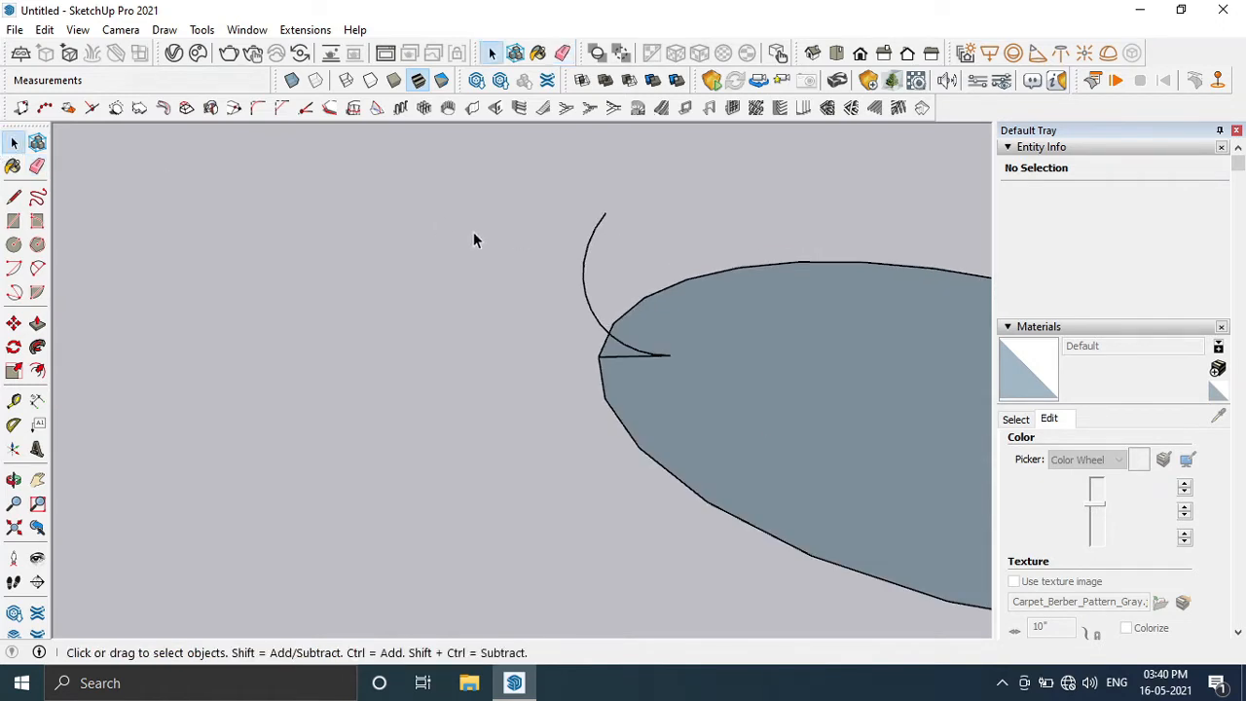
{"action": "left_click", "coordinate": [584, 281]}
{"action": "left_click", "coordinate": [37, 369]}
{"action": "left_click", "coordinate": [582, 272]}
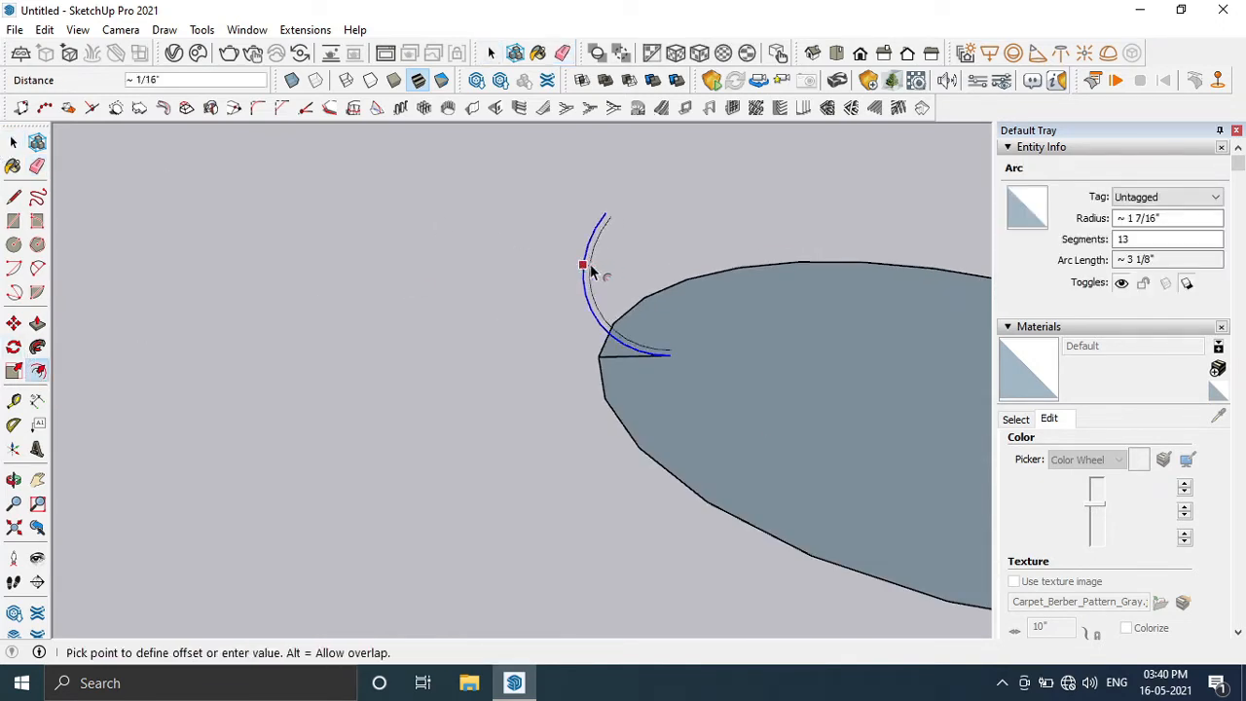
{"action": "left_click", "coordinate": [591, 273]}
- Join the two arcs with short lines at their upper and lower ends to close the profile into a face
{"action": "scroll", "coordinate": [623, 214], "scroll_direction": "up", "scroll_amount": 2}
{"action": "key", "text": "l"}
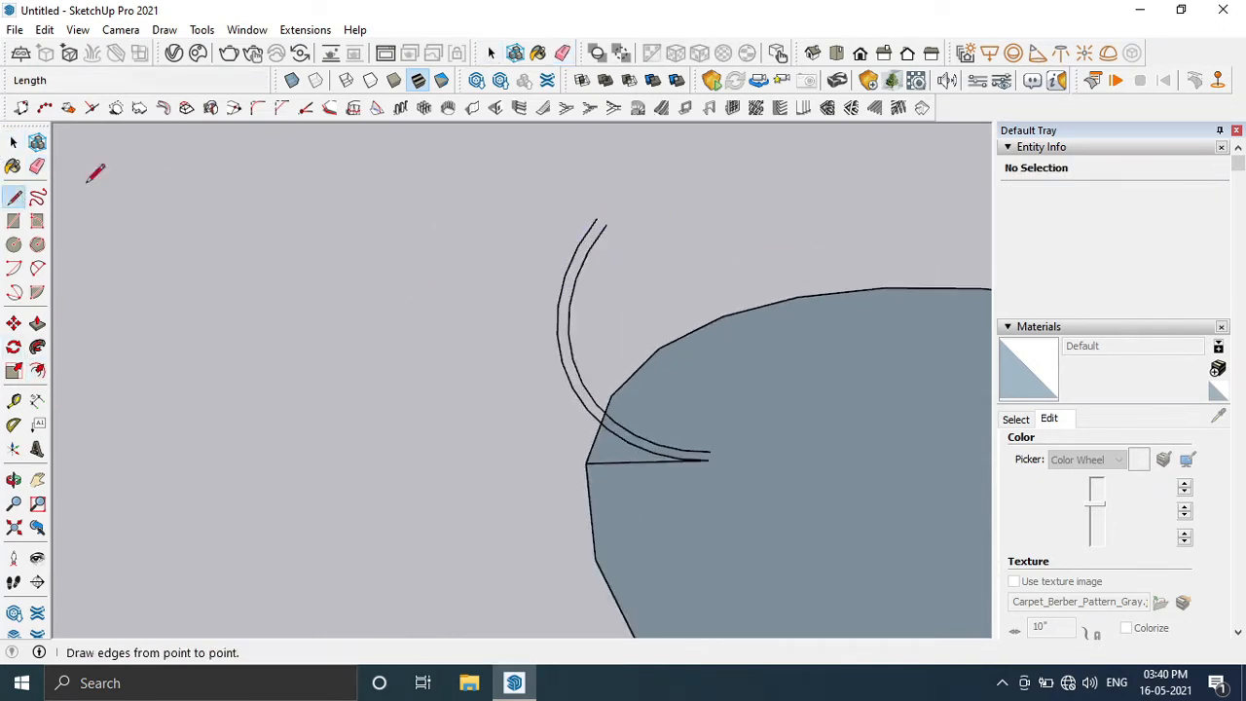
{"action": "left_click", "coordinate": [606, 224]}
{"action": "left_click", "coordinate": [596, 219]}
{"action": "scroll", "coordinate": [709, 459], "scroll_direction": "up", "scroll_amount": 5}
{"action": "left_click", "coordinate": [707, 457]}
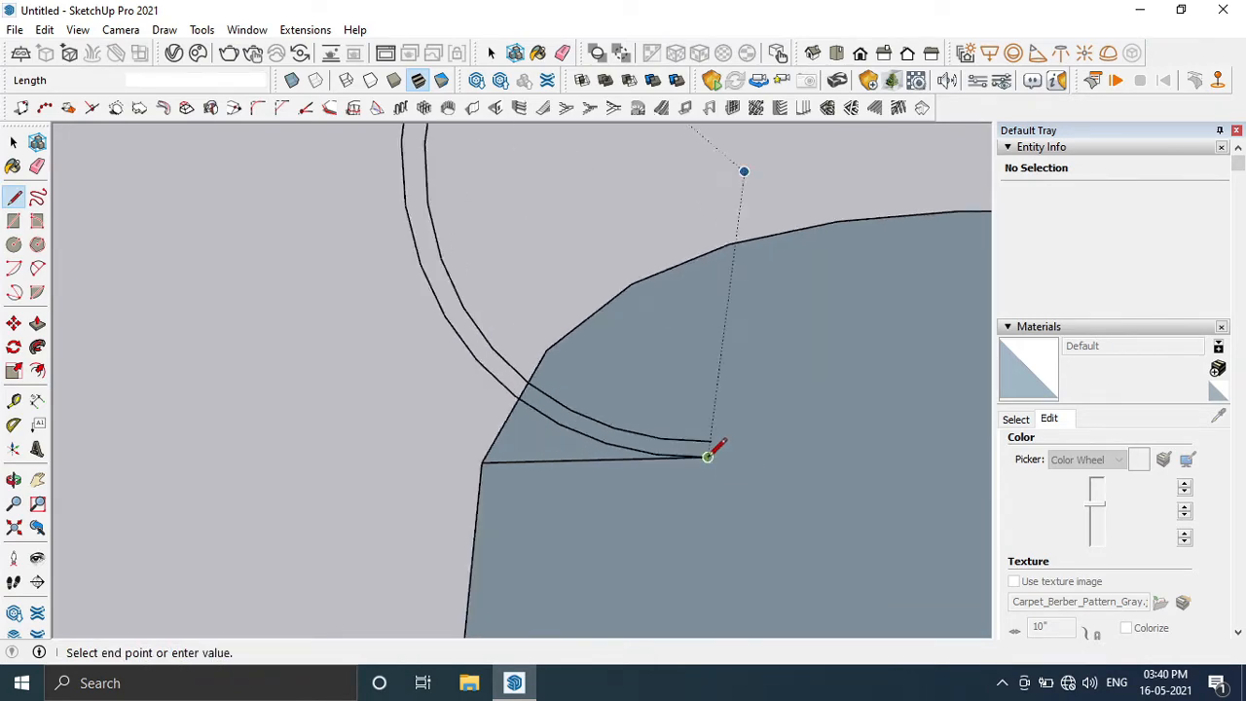
{"action": "left_click", "coordinate": [711, 441]}
- Sweep the closed arc profile around the circular face with Follow Me to form a smaller round bowl
{"action": "scroll", "coordinate": [691, 375], "scroll_direction": "down", "scroll_amount": 3}
{"action": "left_click", "coordinate": [12, 143]}
{"action": "left_click", "coordinate": [804, 448]}
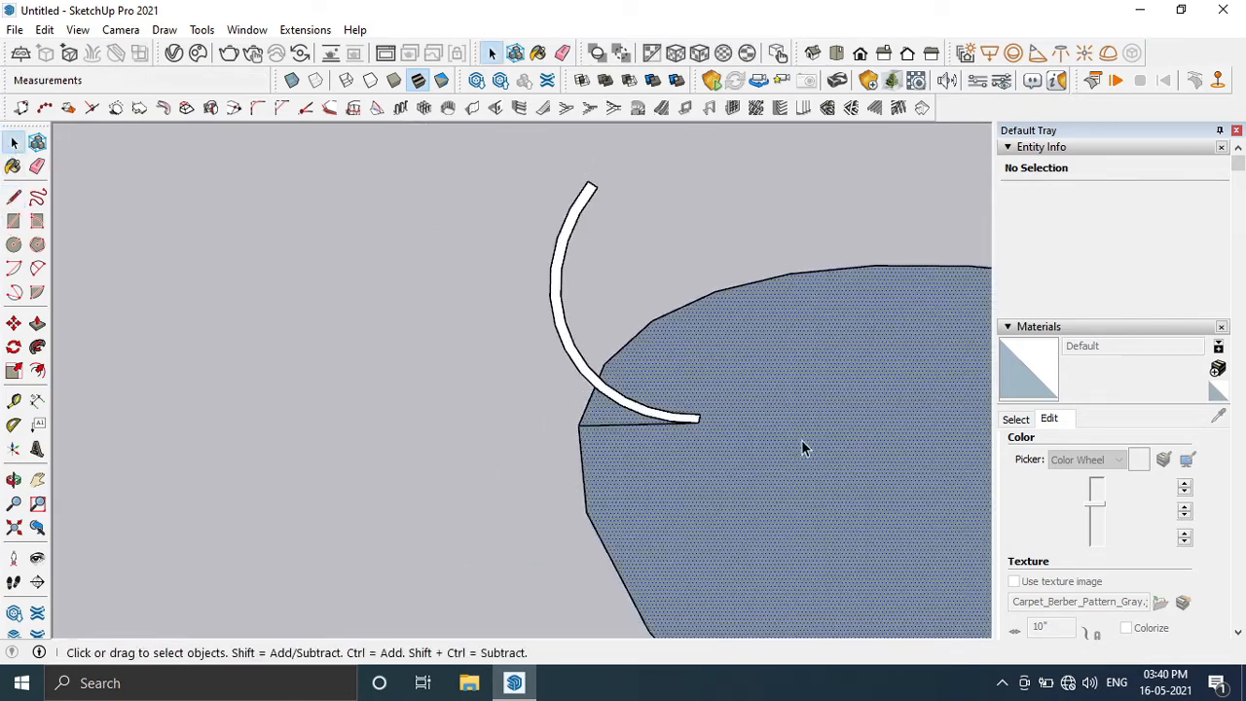
{"action": "left_click", "coordinate": [570, 328]}
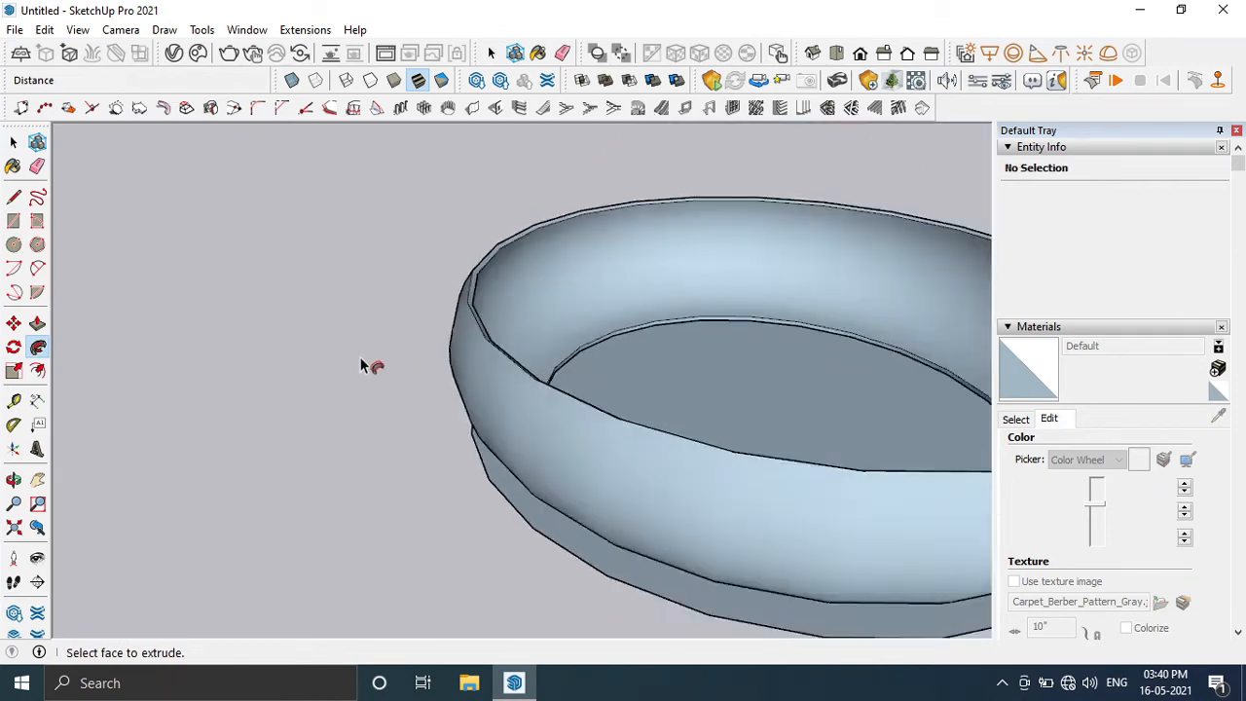
- Delete the leftover circular base and the stray short base line beneath the smaller bowl
{"action": "middle_click_drag", "start_coordinate": [369, 364], "coordinate": [546, 457]}
{"action": "key", "text": "space"}
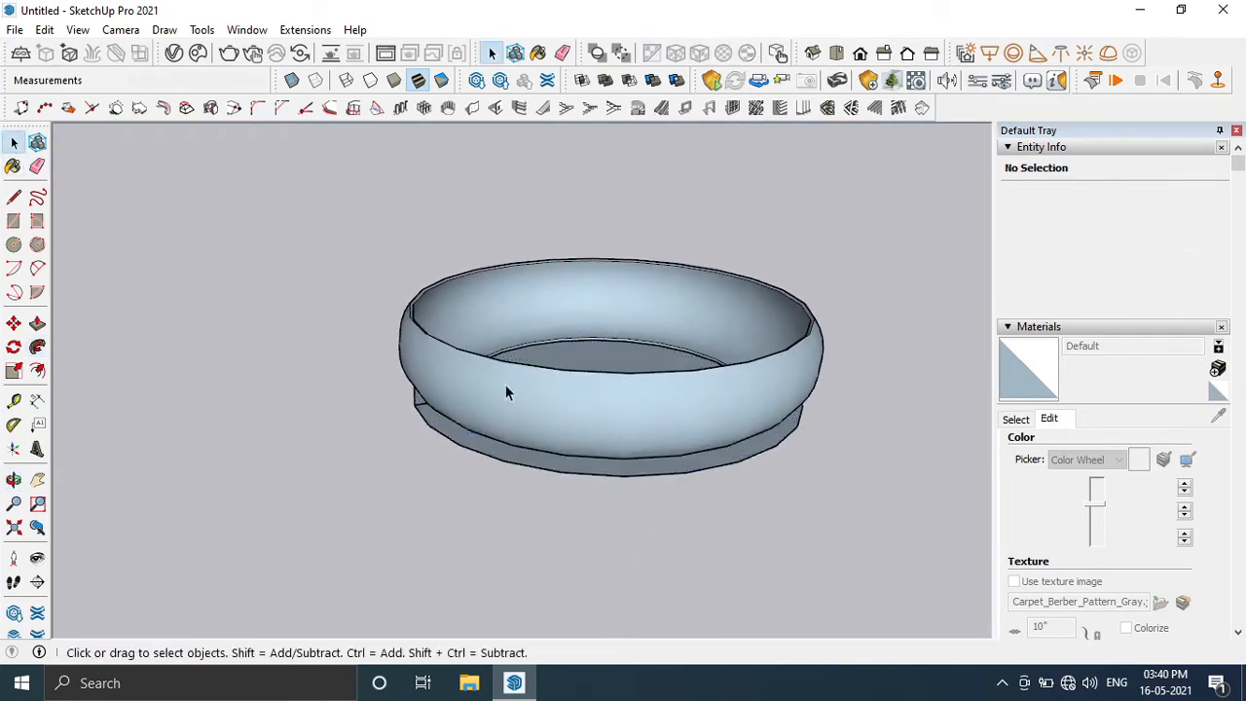
{"action": "left_click", "coordinate": [529, 463]}
{"action": "key", "text": "Delete"}
{"action": "middle_click_drag", "start_coordinate": [529, 464], "coordinate": [366, 457]}
{"action": "left_click", "coordinate": [384, 445]}
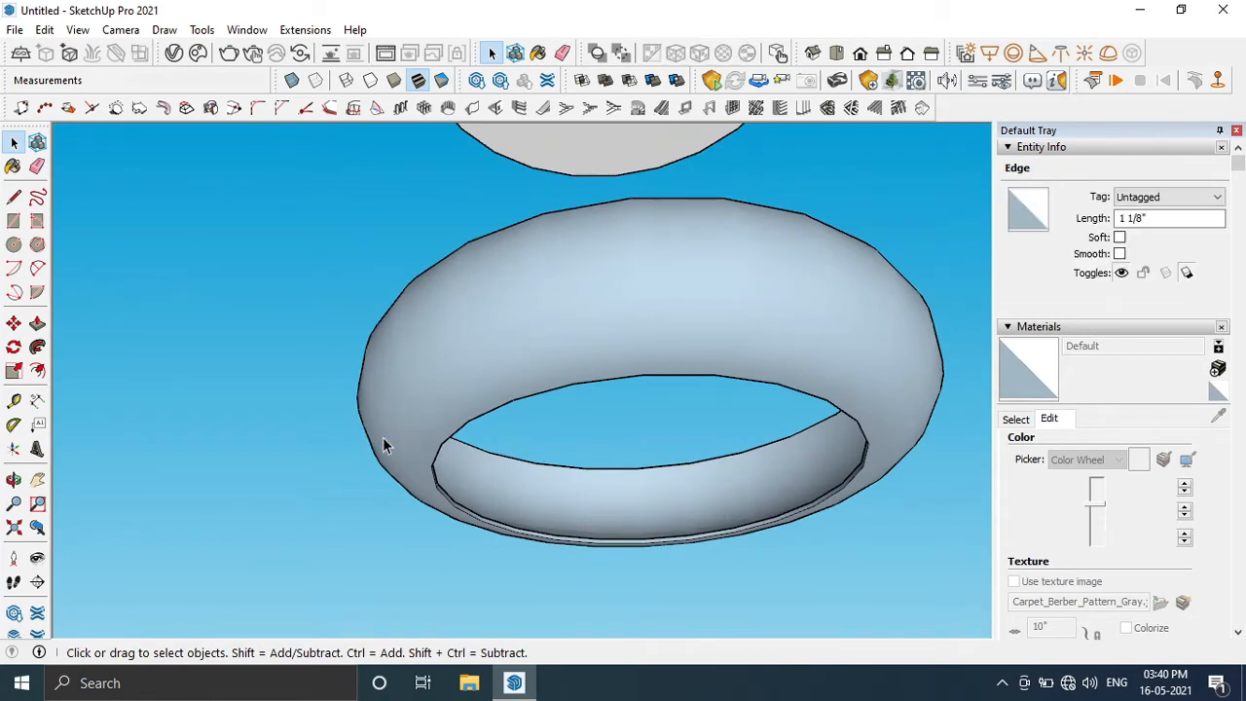
{"action": "key", "text": "Delete"}
- Close the smaller bowl's open bottom with a line between opposite edge points, and delete that line, keeping the face
{"action": "key", "text": "l"}
{"action": "left_click", "coordinate": [431, 465]}
{"action": "middle_click_drag", "start_coordinate": [876, 478], "coordinate": [798, 230]}
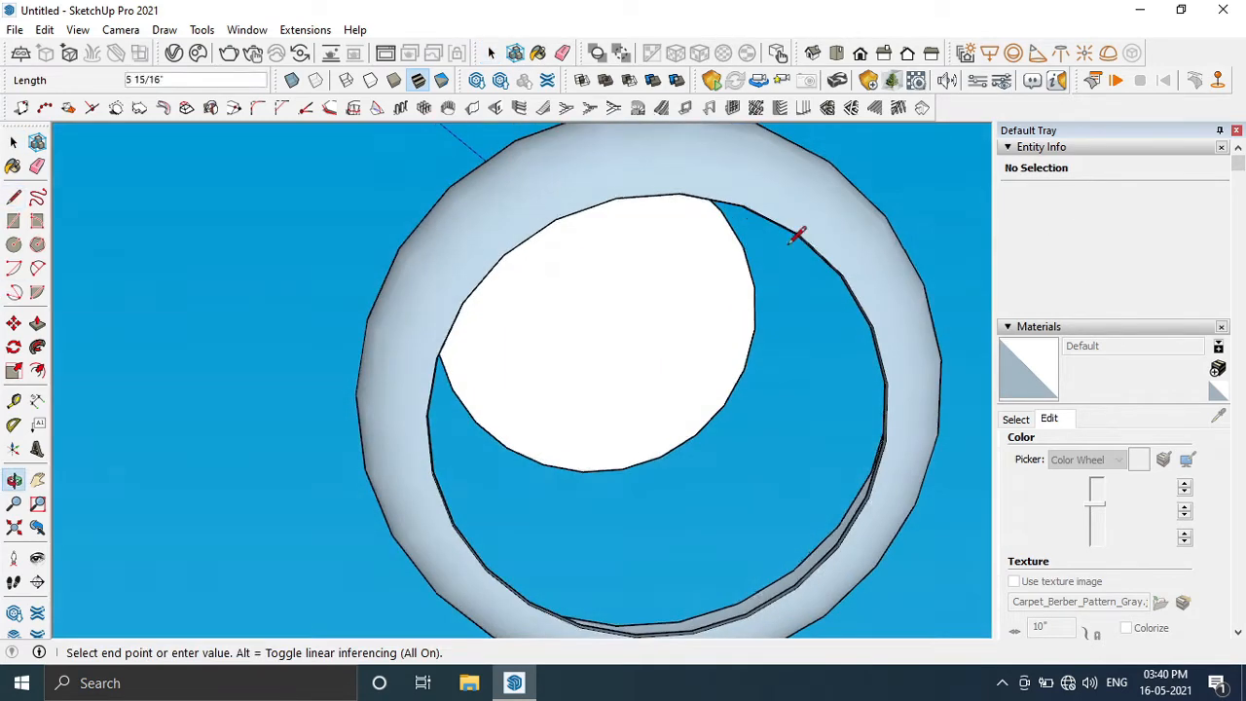
{"action": "left_click", "coordinate": [869, 495]}
{"action": "middle_click_drag", "start_coordinate": [869, 494], "coordinate": [638, 485]}
{"action": "key", "text": "space"}
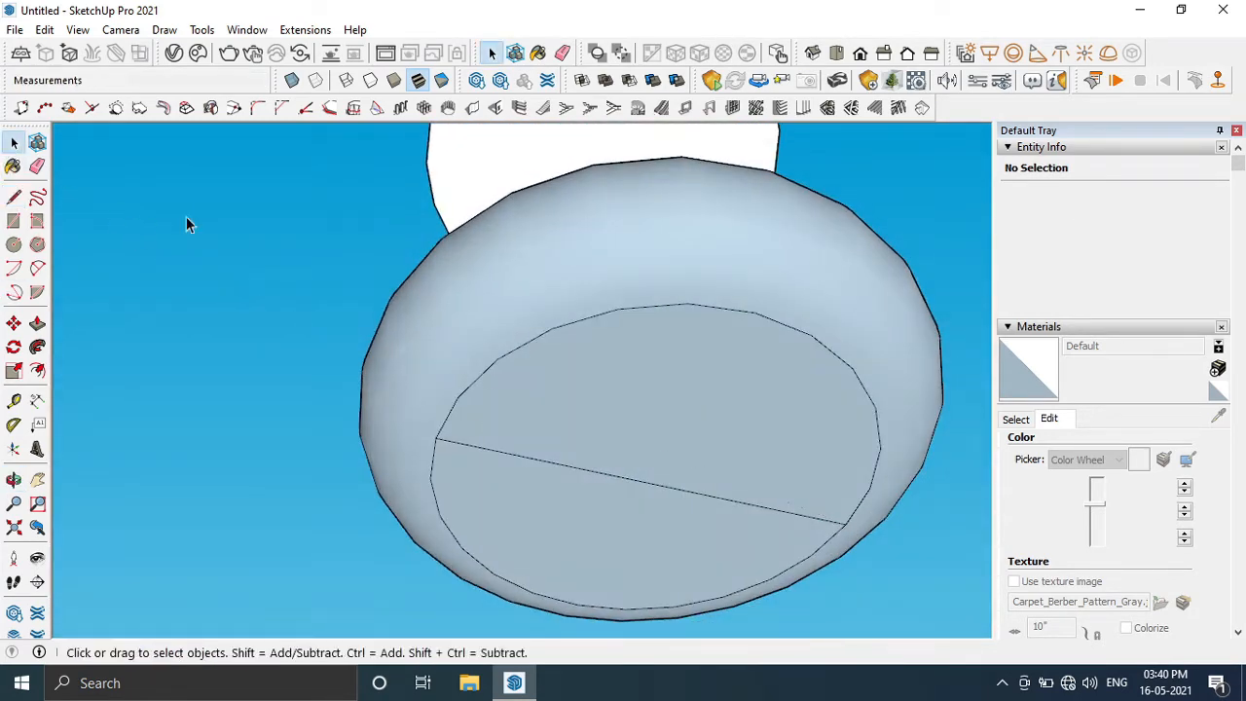
{"action": "left_click", "coordinate": [547, 467]}
{"action": "key", "text": "Delete"}
- Offset the smaller bowl's bottom face inward by about 1/4"
{"action": "middle_click_drag", "start_coordinate": [570, 403], "coordinate": [425, 383]}
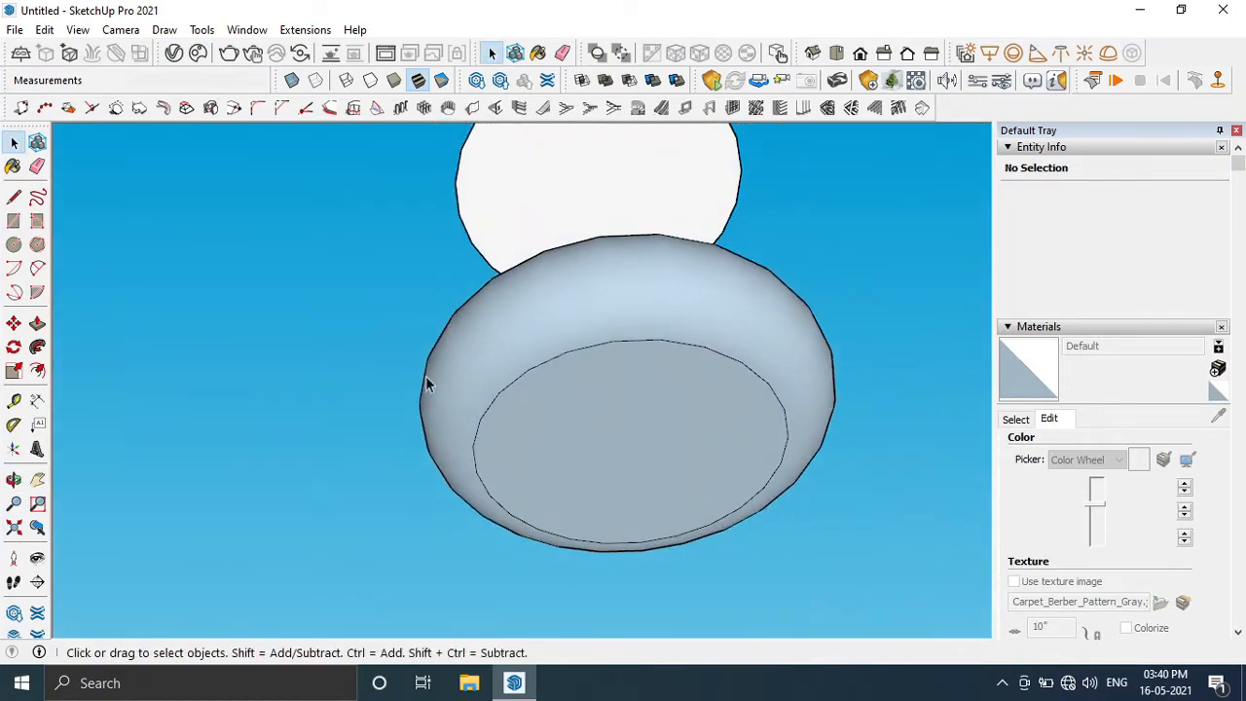
{"action": "left_click", "coordinate": [37, 371]}
{"action": "left_click", "coordinate": [554, 419]}
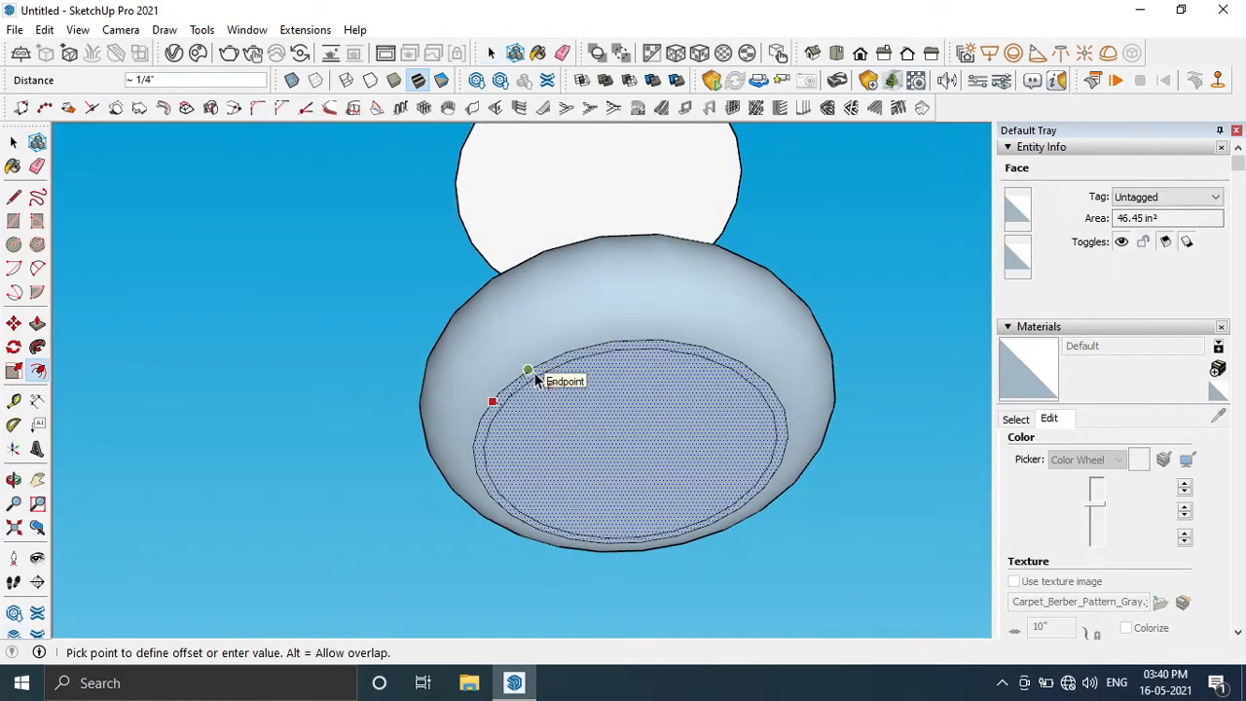
{"action": "left_click", "coordinate": [536, 370]}
- Cap the smaller bowl's top opening by drawing a line between opposite points of the rim
{"action": "middle_click_drag", "start_coordinate": [536, 370], "coordinate": [614, 316]}
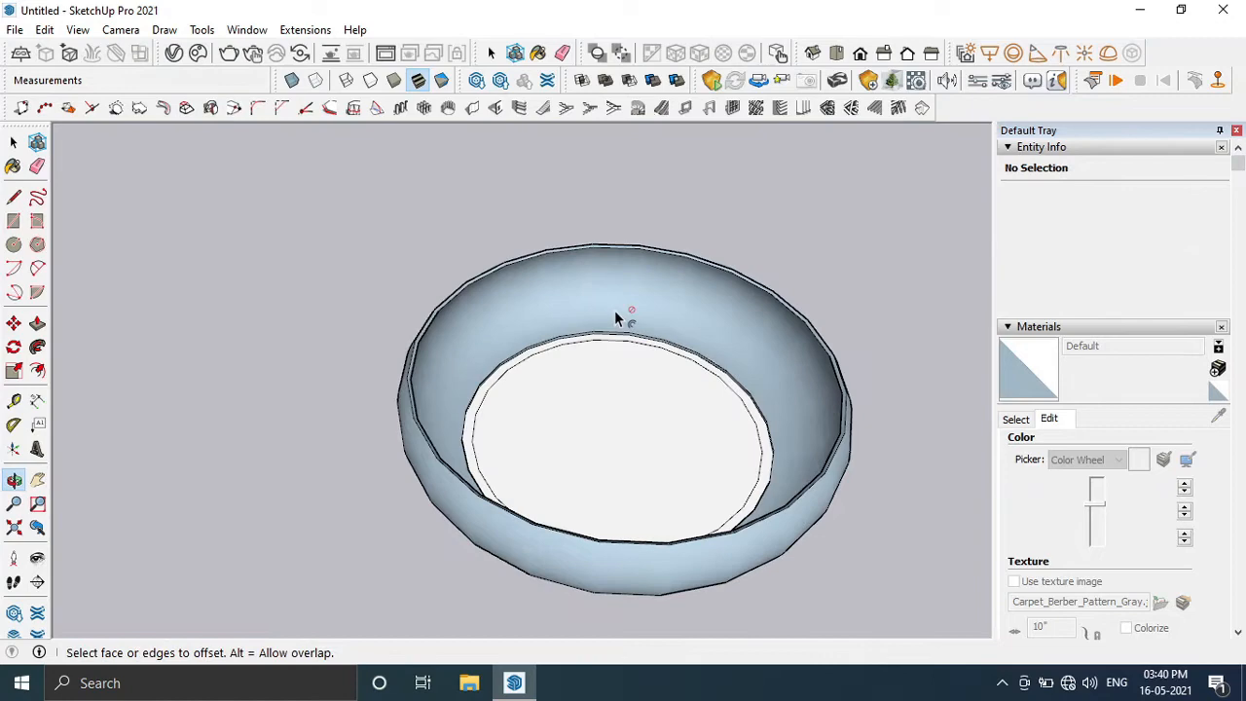
{"action": "left_click", "coordinate": [13, 198]}
{"action": "middle_click_drag", "start_coordinate": [412, 362], "coordinate": [500, 292]}
{"action": "scroll", "coordinate": [496, 306], "scroll_direction": "down", "scroll_amount": 3}
{"action": "scroll", "coordinate": [429, 373], "scroll_direction": "up", "scroll_amount": 3}
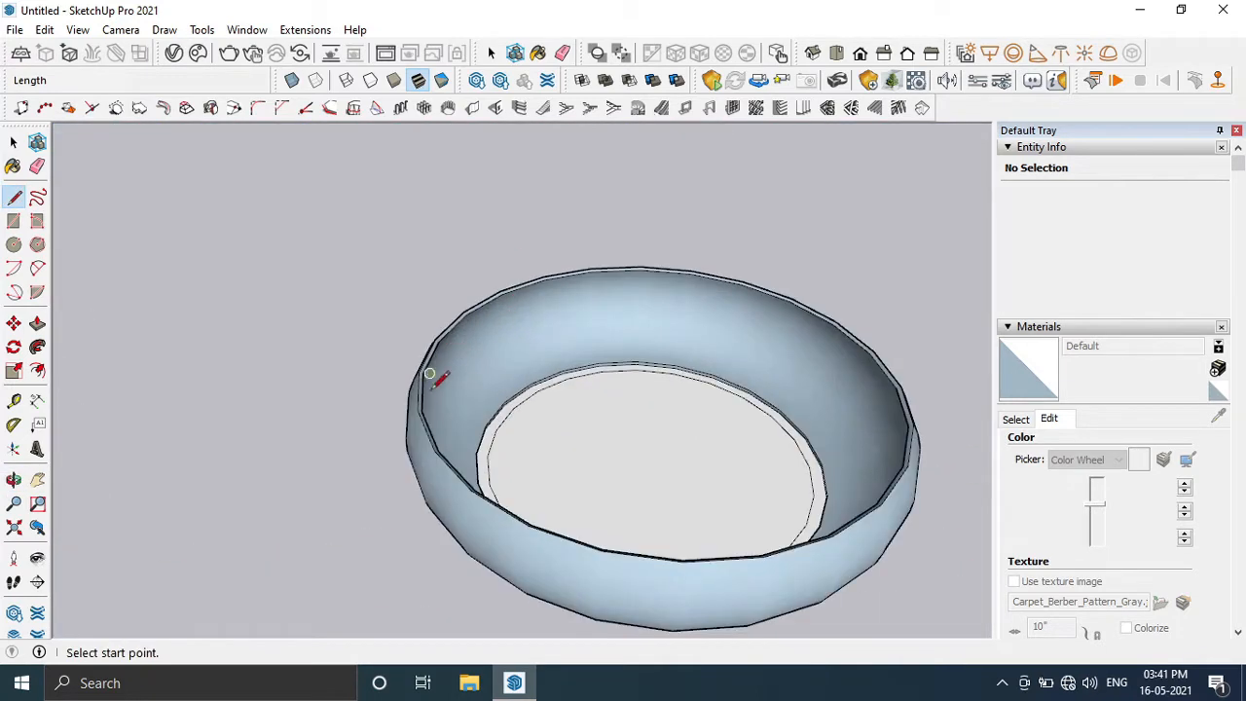
{"action": "left_click", "coordinate": [417, 410]}
{"action": "left_click", "coordinate": [901, 387]}
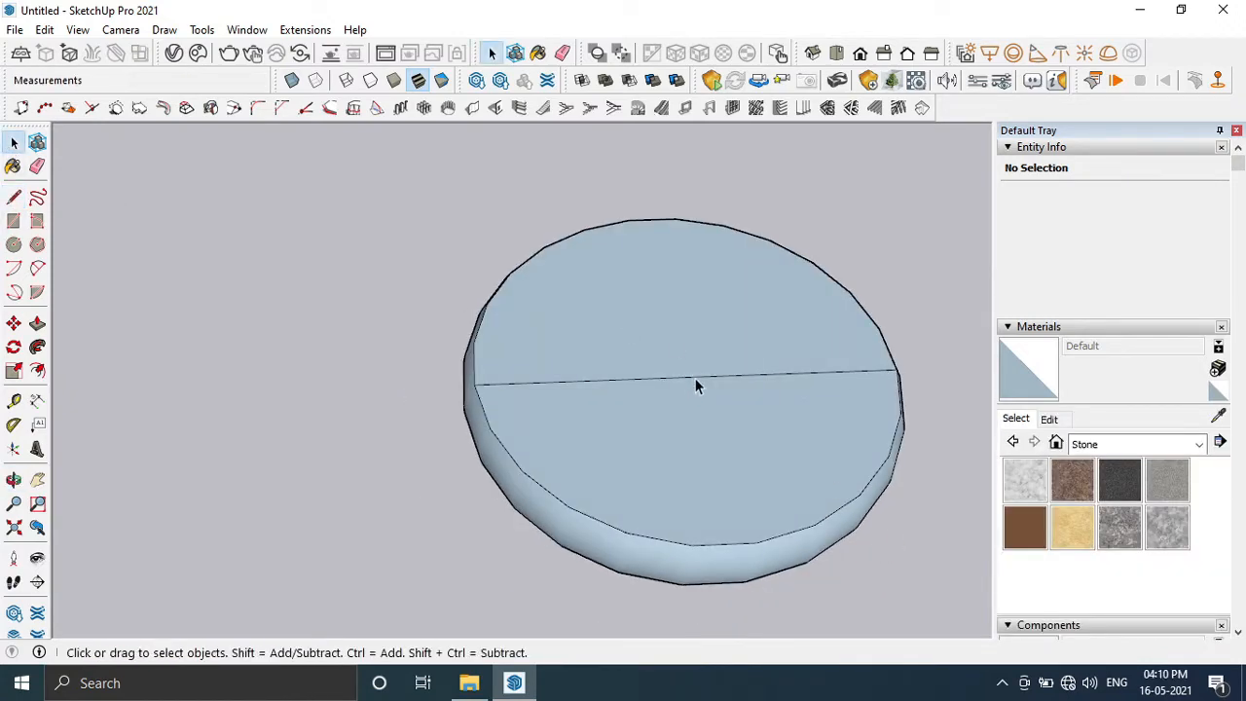
- Copy the line across the smaller bowl's top to an empty spot in front of the bowl
{"action": "left_click", "coordinate": [695, 385]}
{"action": "middle_click_drag", "start_coordinate": [695, 386], "coordinate": [889, 353]}
{"action": "scroll", "coordinate": [889, 352], "scroll_direction": "up", "scroll_amount": 2}
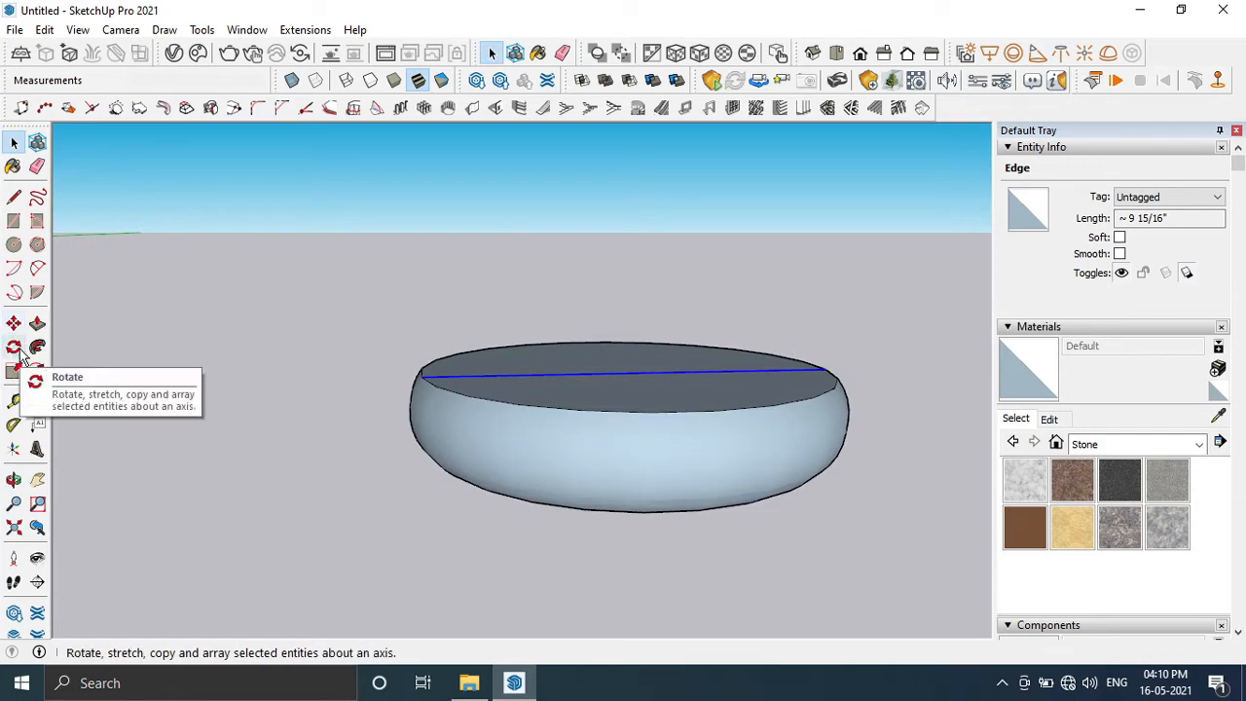
{"action": "left_click", "coordinate": [14, 323]}
{"action": "left_click", "coordinate": [620, 371]}
{"action": "key", "text": "ctrl"}
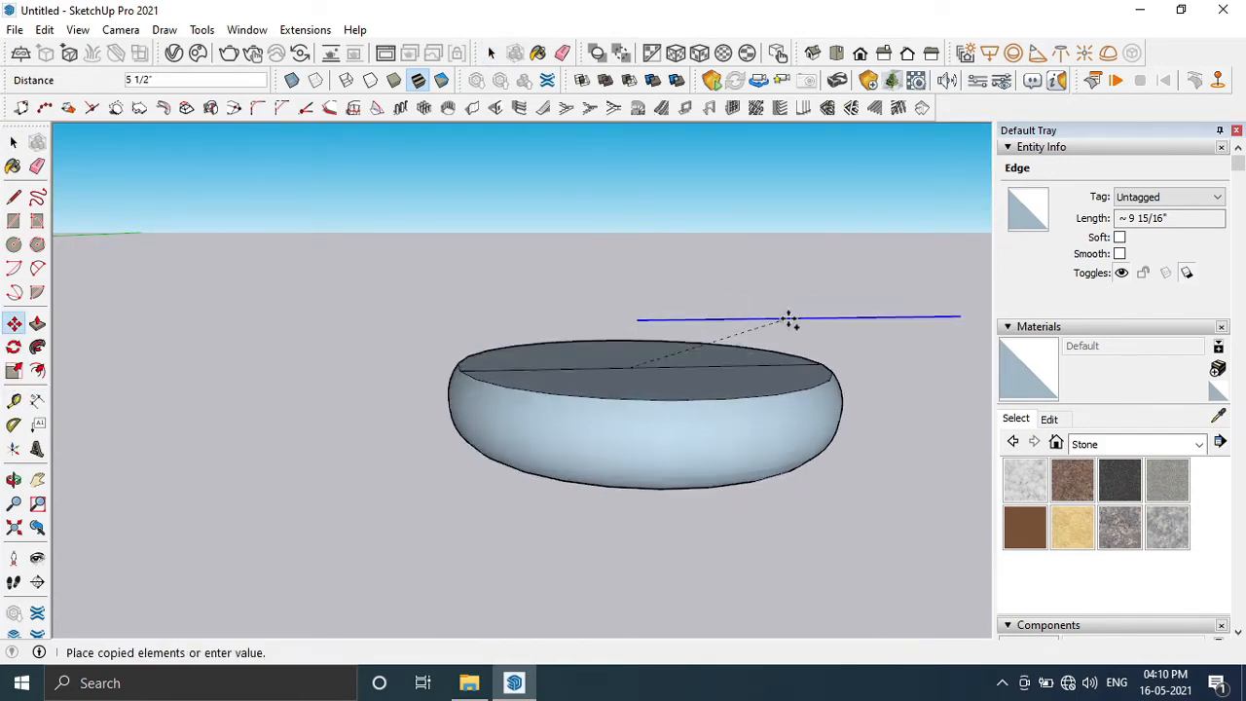
{"action": "scroll", "coordinate": [964, 373], "scroll_direction": "down", "scroll_amount": 3}
{"action": "mouse_move", "coordinate": [782, 526]}
{"action": "middle_mouse_down"}
{"action": "mouse_move", "coordinate": [759, 422]}
{"action": "mouse_move", "coordinate": [759, 489]}
{"action": "middle_mouse_up"}
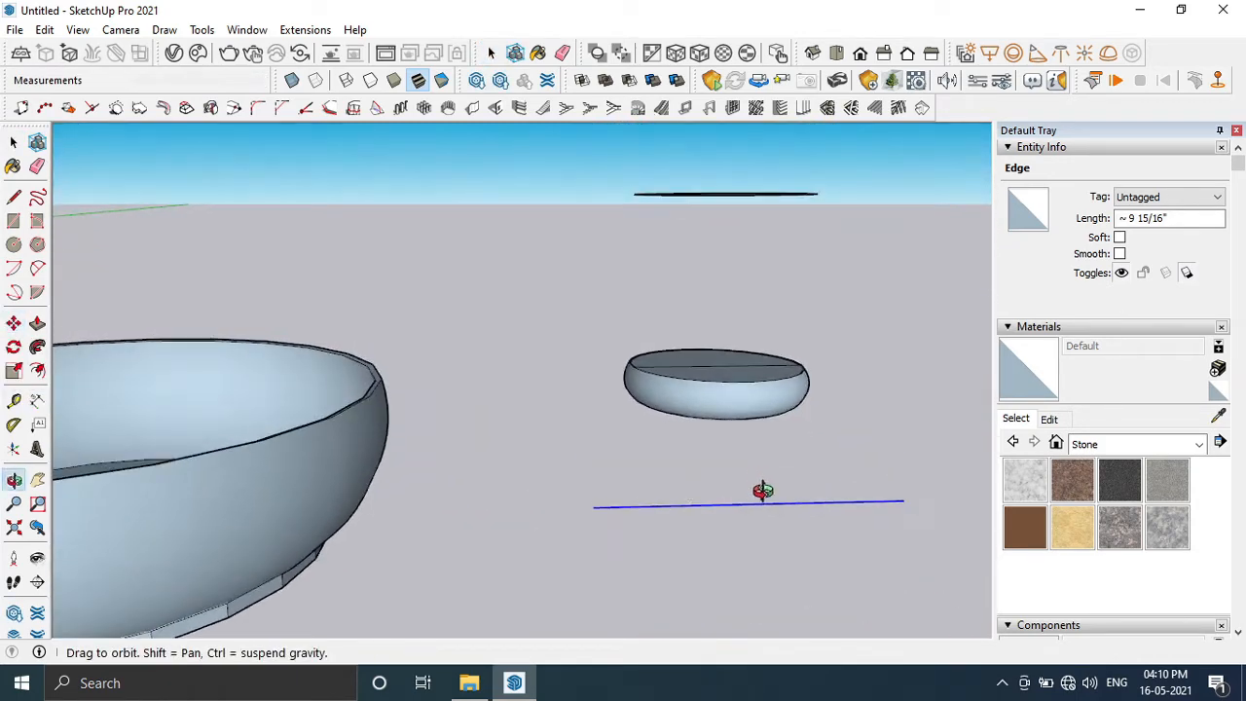
- Draw an upward two-point arc with a radius of about 1' 1/8" over the copied line, using its two endpoints
{"action": "left_click", "coordinate": [37, 267]}
{"action": "left_click", "coordinate": [593, 505]}
{"action": "left_click", "coordinate": [903, 501]}
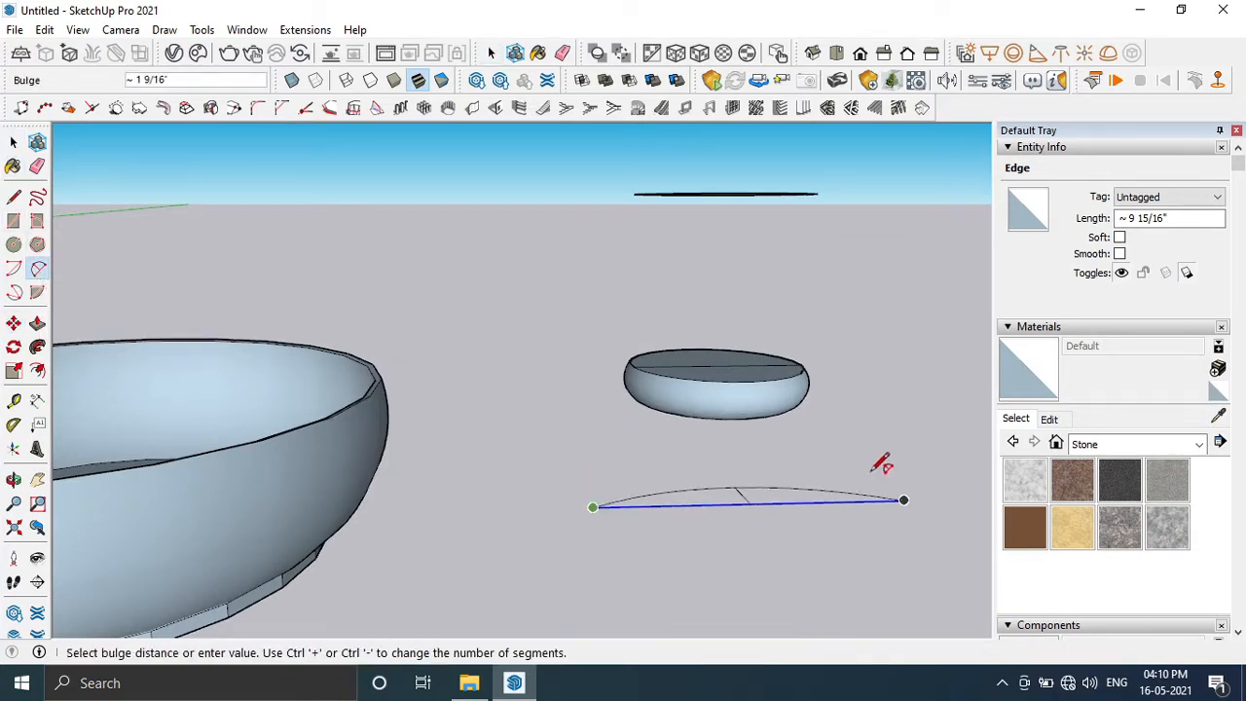
{"action": "middle_click_drag", "start_coordinate": [890, 462], "coordinate": [817, 379]}
{"action": "middle_click_drag", "start_coordinate": [784, 331], "coordinate": [785, 295]}
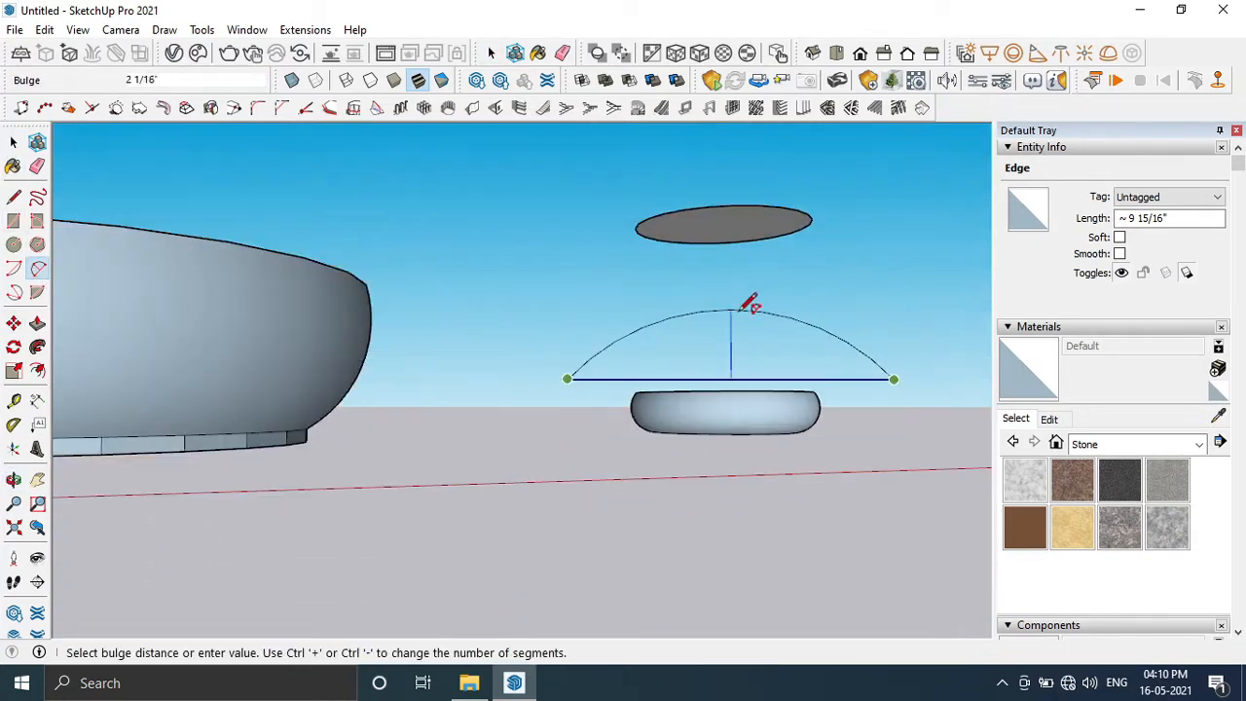
{"action": "left_click", "coordinate": [742, 342]}
{"action": "scroll", "coordinate": [756, 347], "scroll_direction": "up", "scroll_amount": 3}
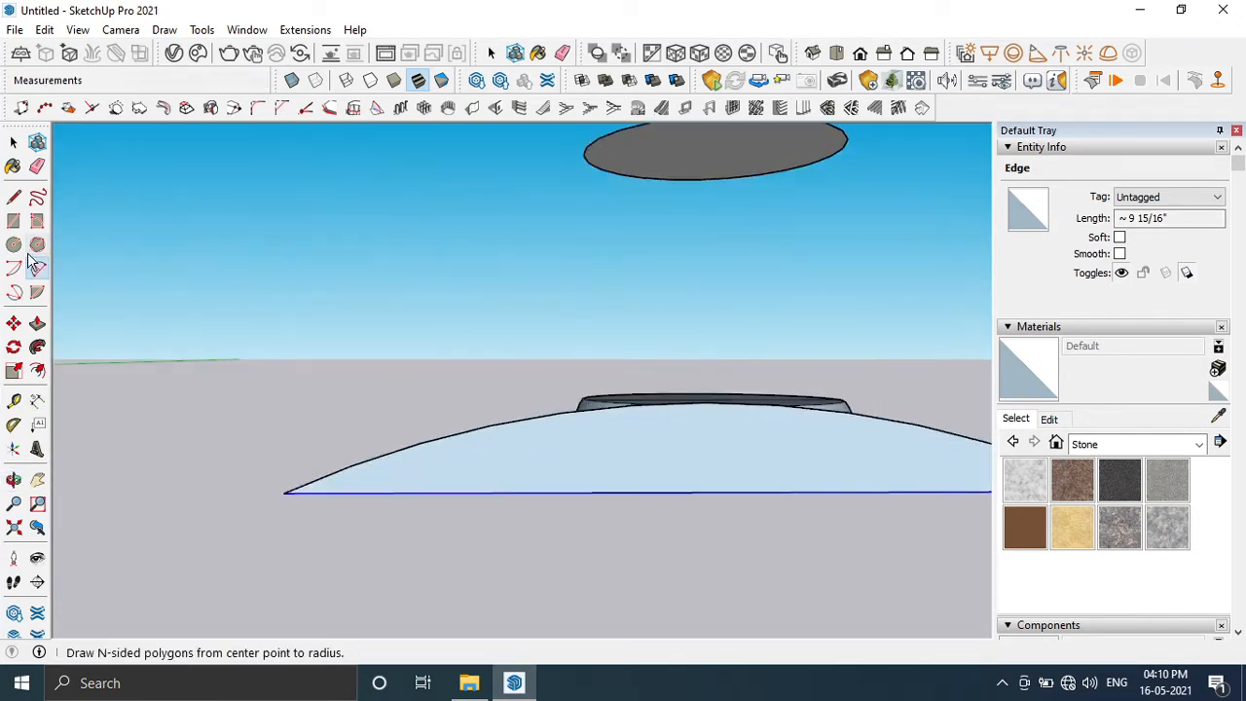
- Offset the new arc inward by about 1/16" to give the lid profile its thickness
{"action": "left_click", "coordinate": [37, 370]}
{"action": "left_click", "coordinate": [556, 415]}
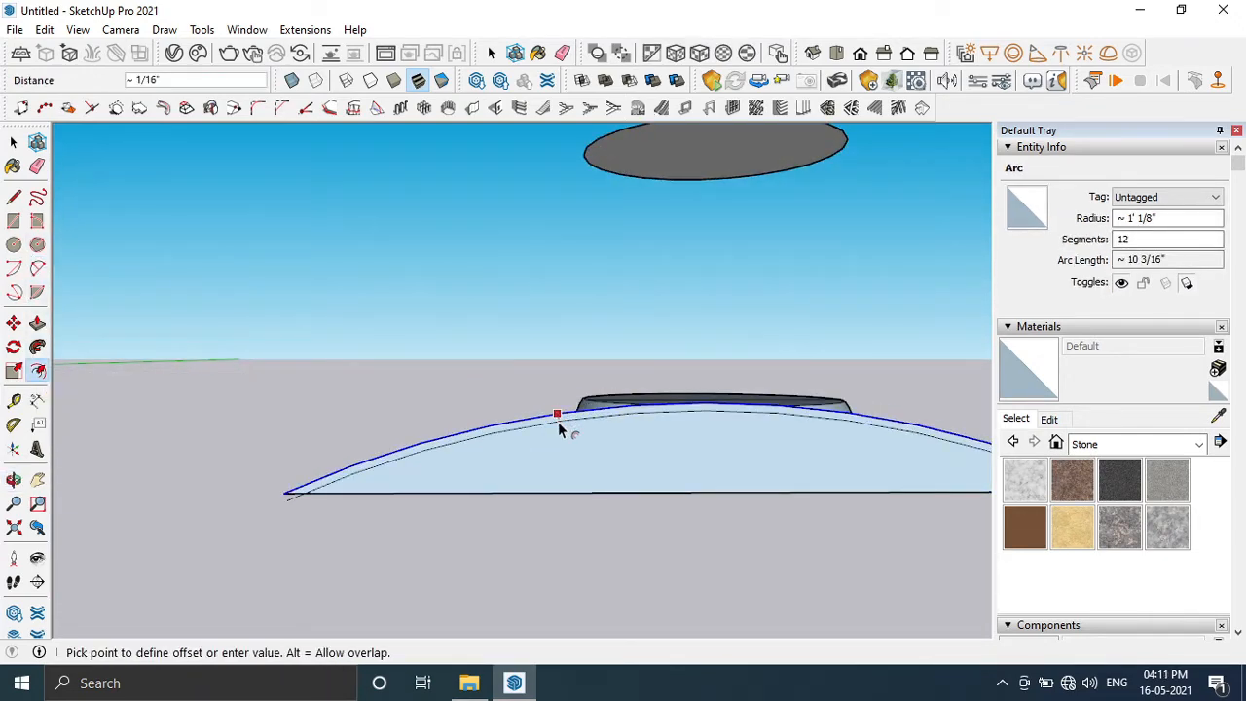
{"action": "left_click", "coordinate": [558, 422]}
{"action": "middle_click_drag", "start_coordinate": [550, 407], "coordinate": [533, 410]}
{"action": "scroll", "coordinate": [534, 412], "scroll_direction": "down", "scroll_amount": 3}
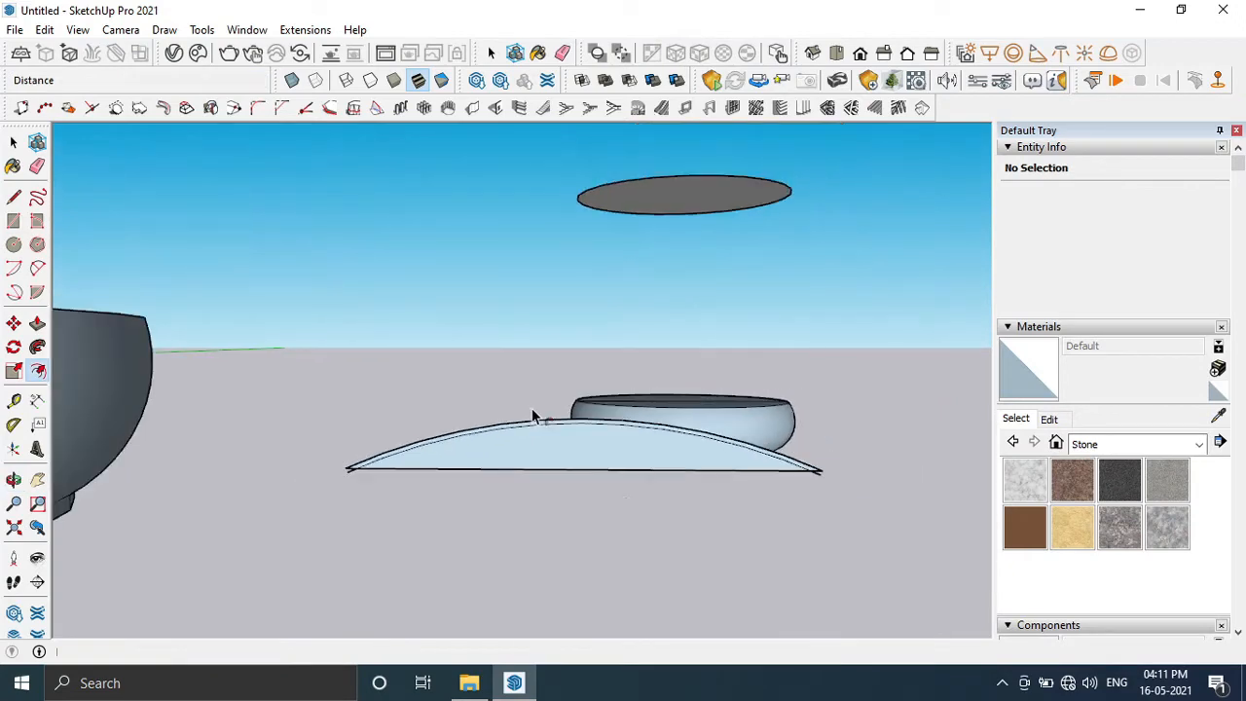
- Delete the line across the base circle beneath the thin arc profile
{"action": "key", "text": "space"}
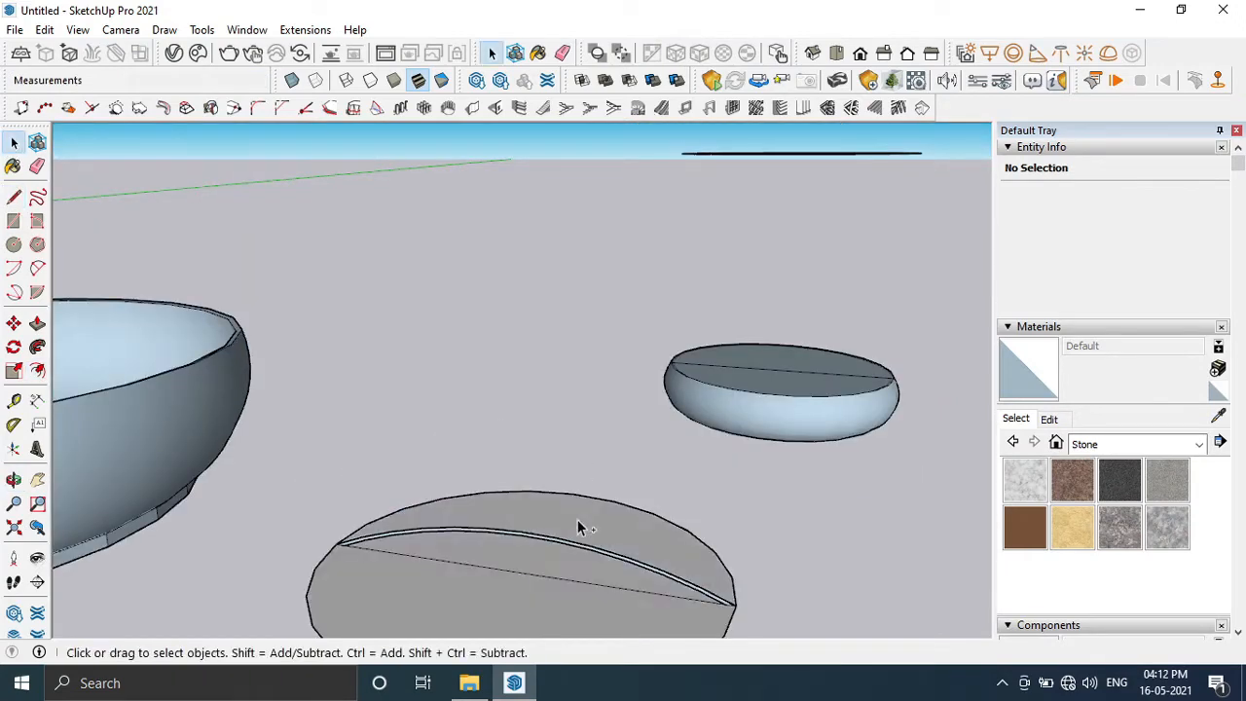
{"action": "middle_click_drag", "start_coordinate": [578, 525], "coordinate": [627, 530]}
{"action": "left_click", "coordinate": [593, 530]}
{"action": "key", "text": "Delete"}
- Sweep the thin arc profile around the base circle with Follow Me to form a domed lid
{"action": "scroll", "coordinate": [476, 504], "scroll_direction": "up", "scroll_amount": 1}
{"action": "left_click", "coordinate": [477, 504]}
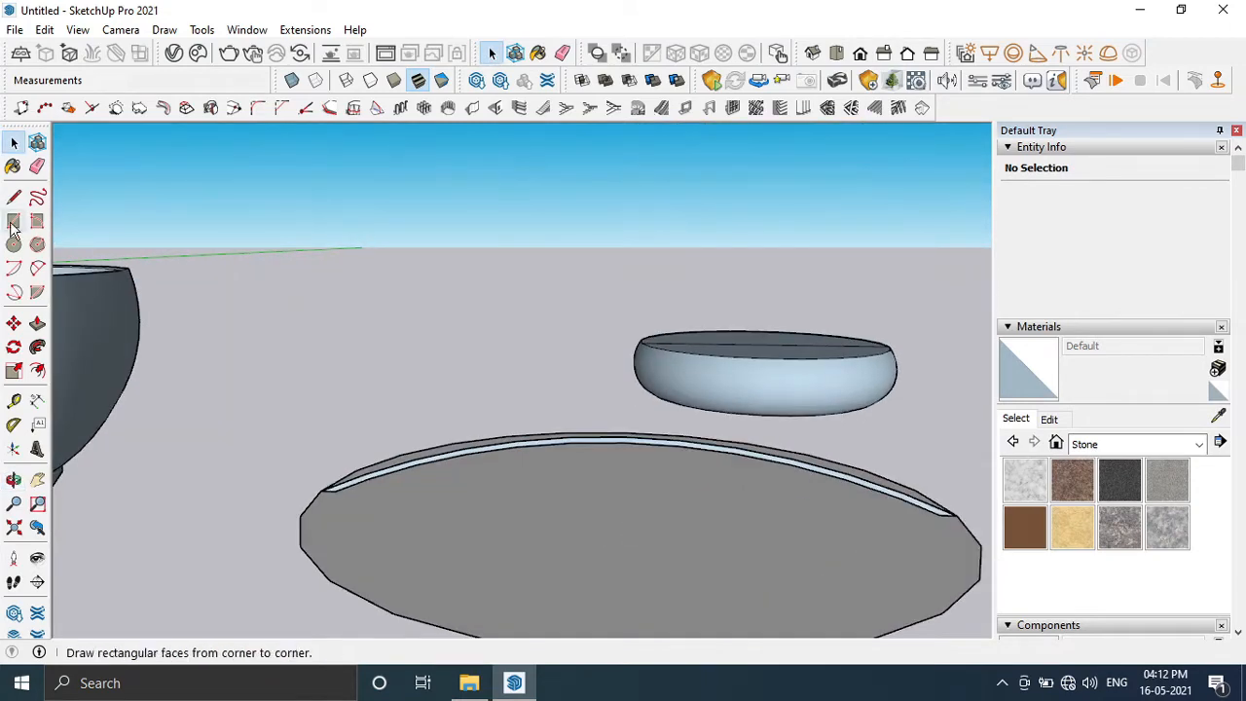
{"action": "left_click", "coordinate": [38, 349]}
{"action": "left_click", "coordinate": [386, 477]}
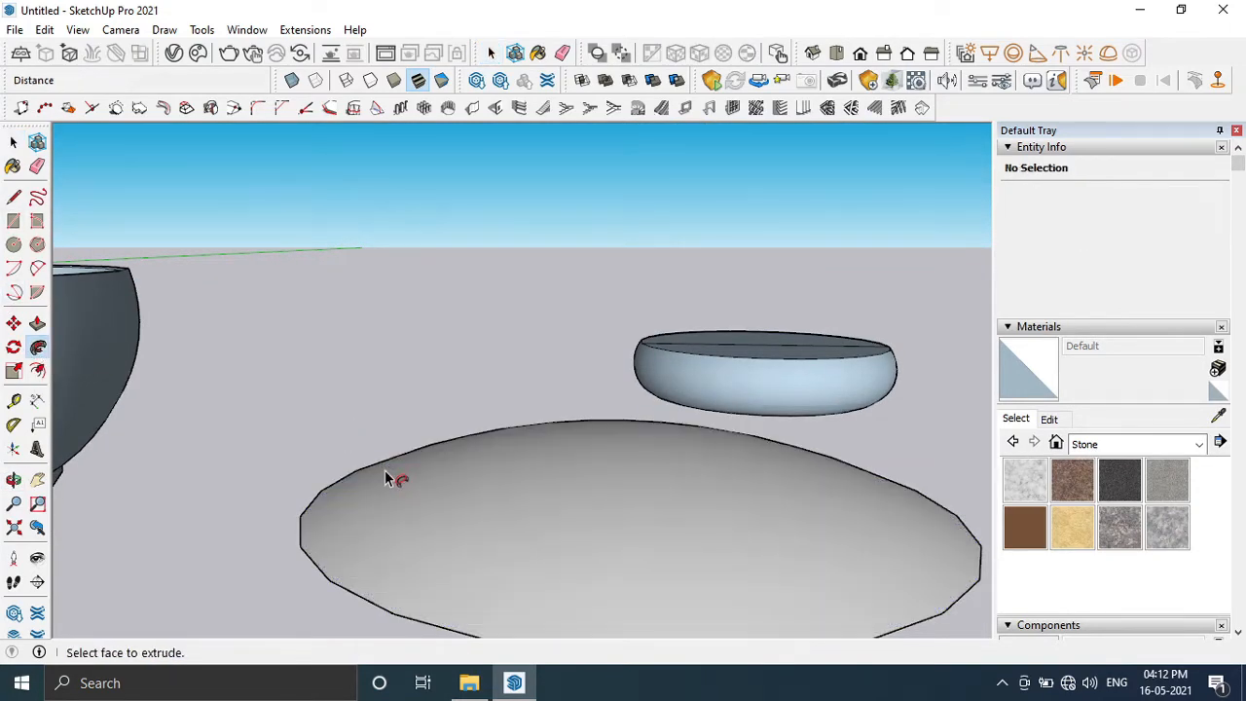
{"action": "middle_click_drag", "start_coordinate": [390, 476], "coordinate": [413, 348]}
{"action": "middle_click_drag", "start_coordinate": [573, 443], "coordinate": [598, 366]}
- Delete the flat face closing the underside of the domed lid
{"action": "left_click", "coordinate": [14, 142]}
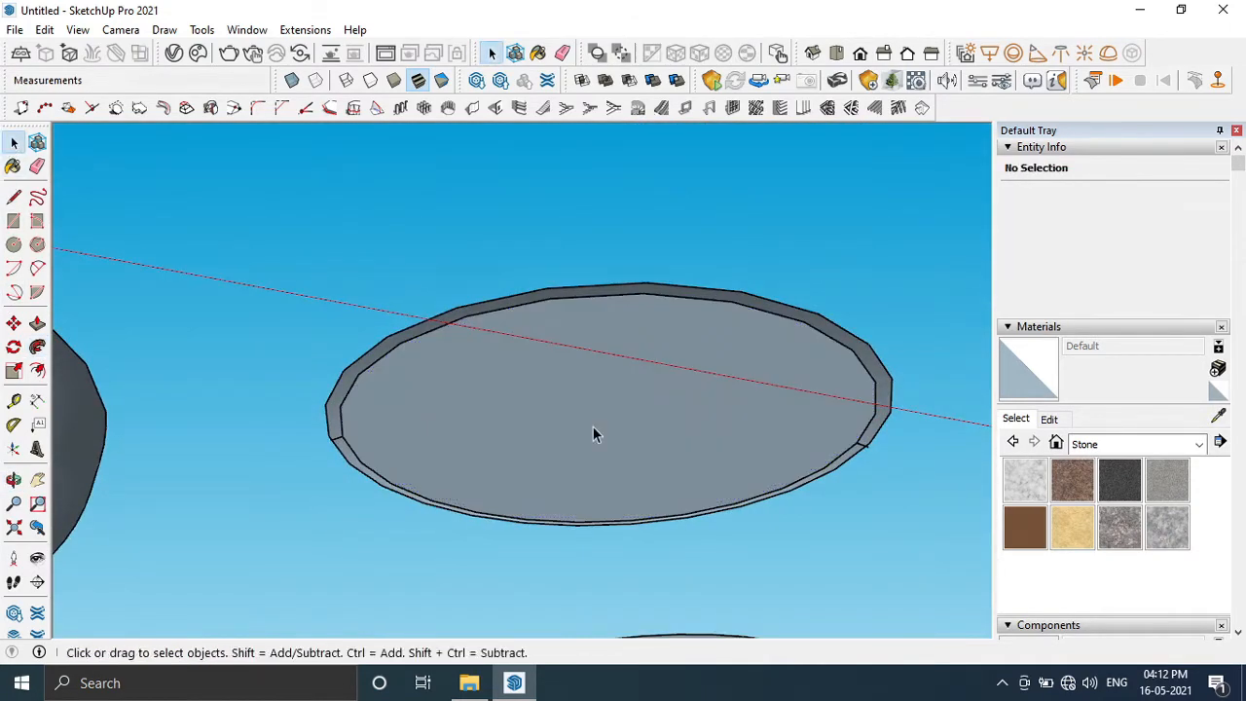
{"action": "left_click", "coordinate": [593, 426]}
{"action": "key", "text": "Delete"}
{"action": "middle_click_drag", "start_coordinate": [375, 446], "coordinate": [775, 464]}
{"action": "middle_click_drag", "start_coordinate": [871, 440], "coordinate": [558, 526]}
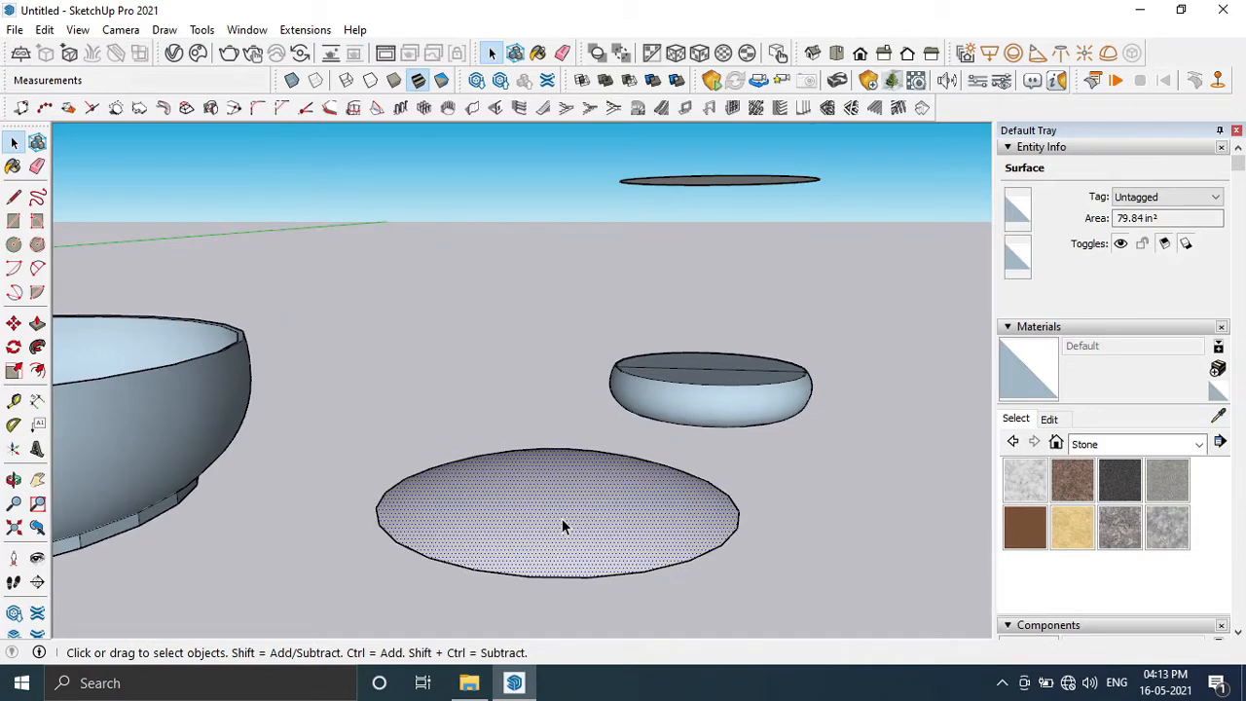
- Draw a line across the lid's underside between opposite rim points and a vertical line from its midpoint up above the dome
{"action": "left_click", "coordinate": [703, 478]}
{"action": "middle_click_drag", "start_coordinate": [703, 478], "coordinate": [647, 302]}
{"action": "left_click", "coordinate": [583, 543]}
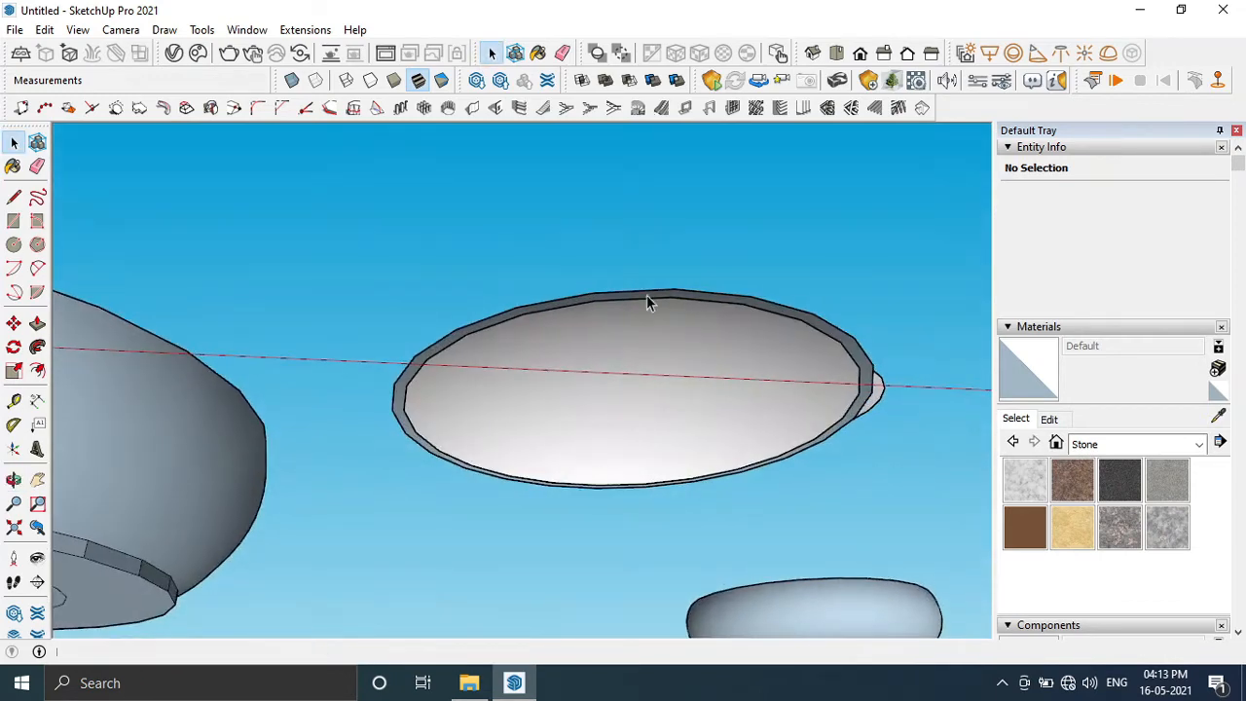
{"action": "left_click", "coordinate": [391, 409]}
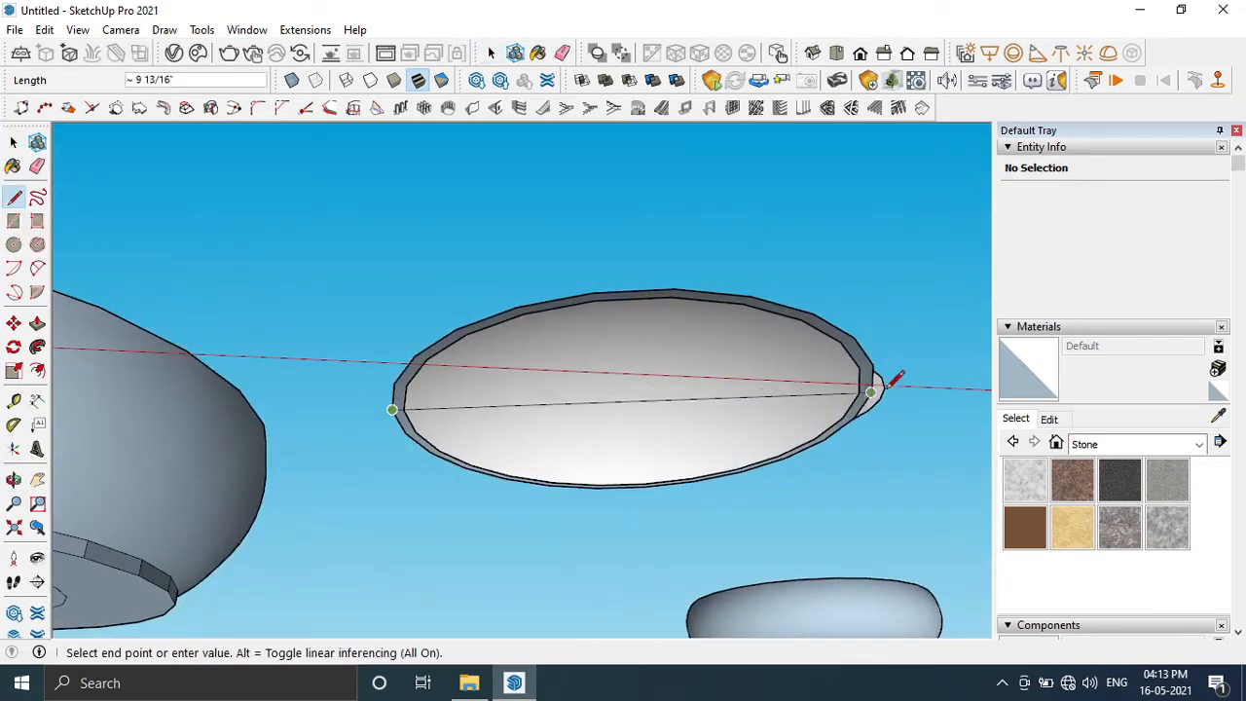
{"action": "left_click", "coordinate": [871, 391]}
{"action": "left_click", "coordinate": [626, 400]}
{"action": "middle_click_drag", "start_coordinate": [626, 400], "coordinate": [617, 261]}
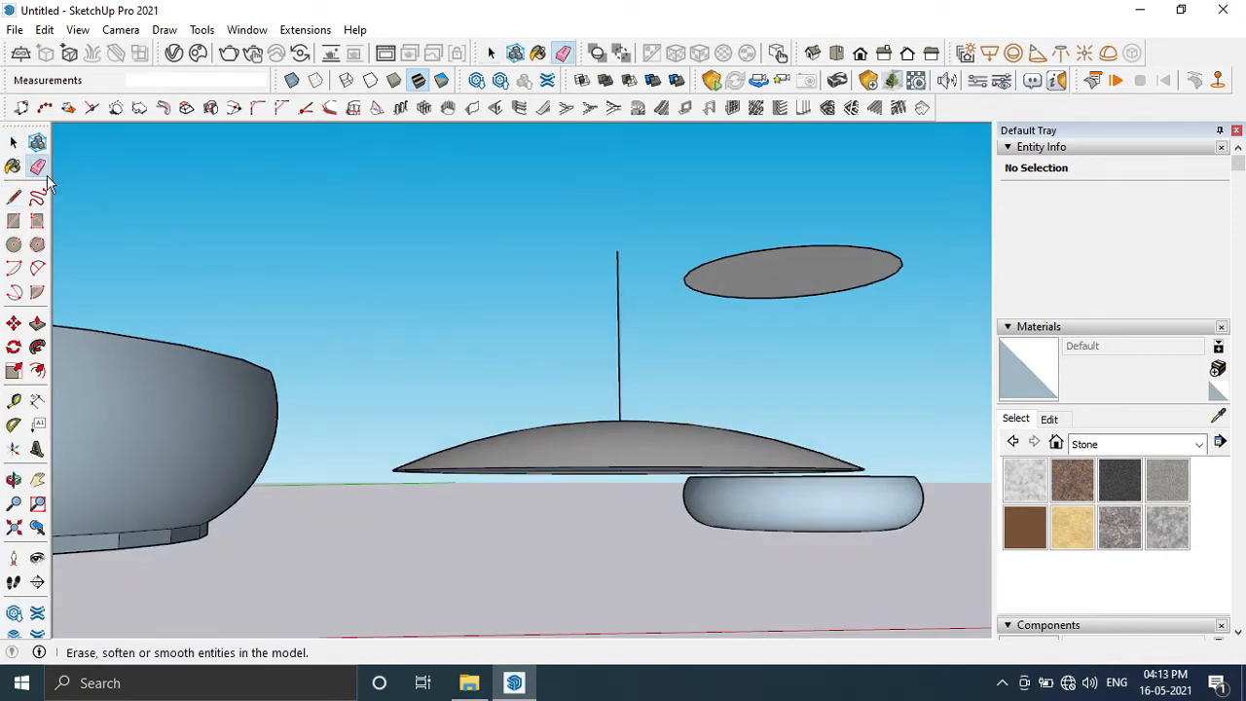
{"action": "middle_click_drag", "start_coordinate": [605, 426], "coordinate": [695, 273]}
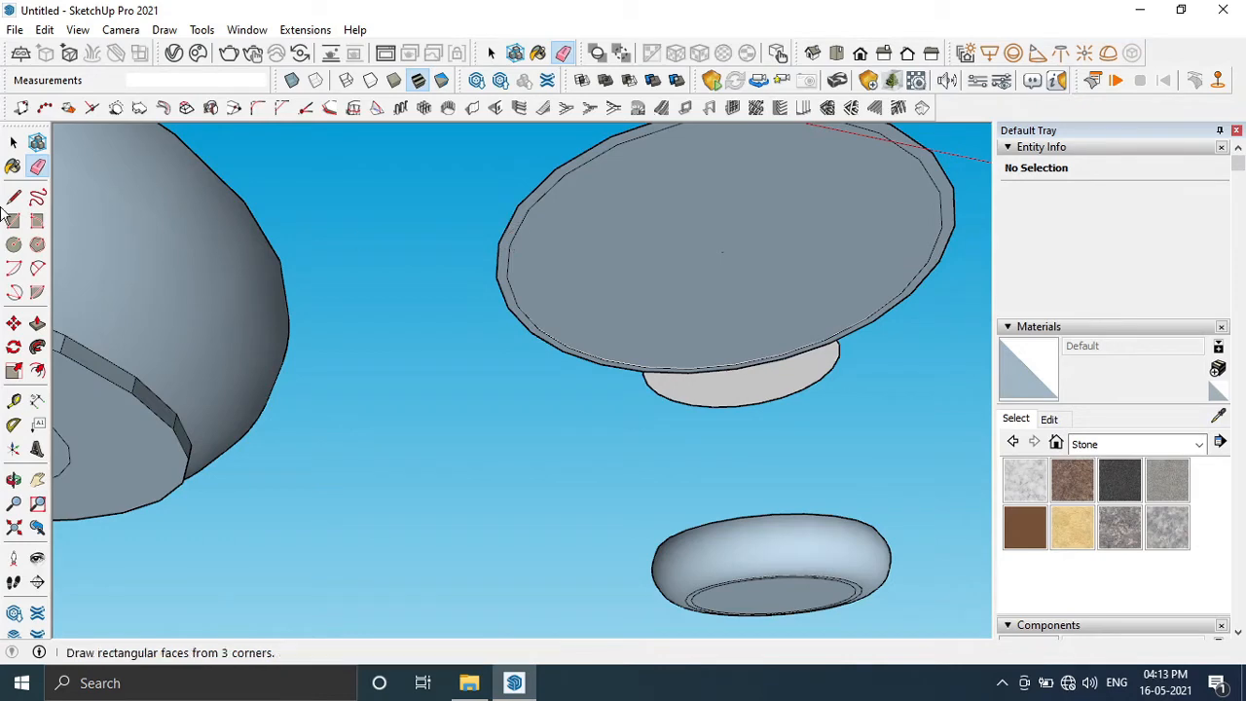
- Delete the face that caps the lid's underside again
{"action": "left_click", "coordinate": [491, 52]}
{"action": "left_click", "coordinate": [576, 278]}
{"action": "key", "text": "Delete"}
{"action": "mouse_move", "coordinate": [575, 279]}
{"action": "middle_mouse_down"}
{"action": "mouse_move", "coordinate": [620, 305]}
{"action": "mouse_move", "coordinate": [584, 439]}
{"action": "mouse_move", "coordinate": [617, 445]}
{"action": "mouse_move", "coordinate": [604, 452]}
{"action": "middle_mouse_up"}
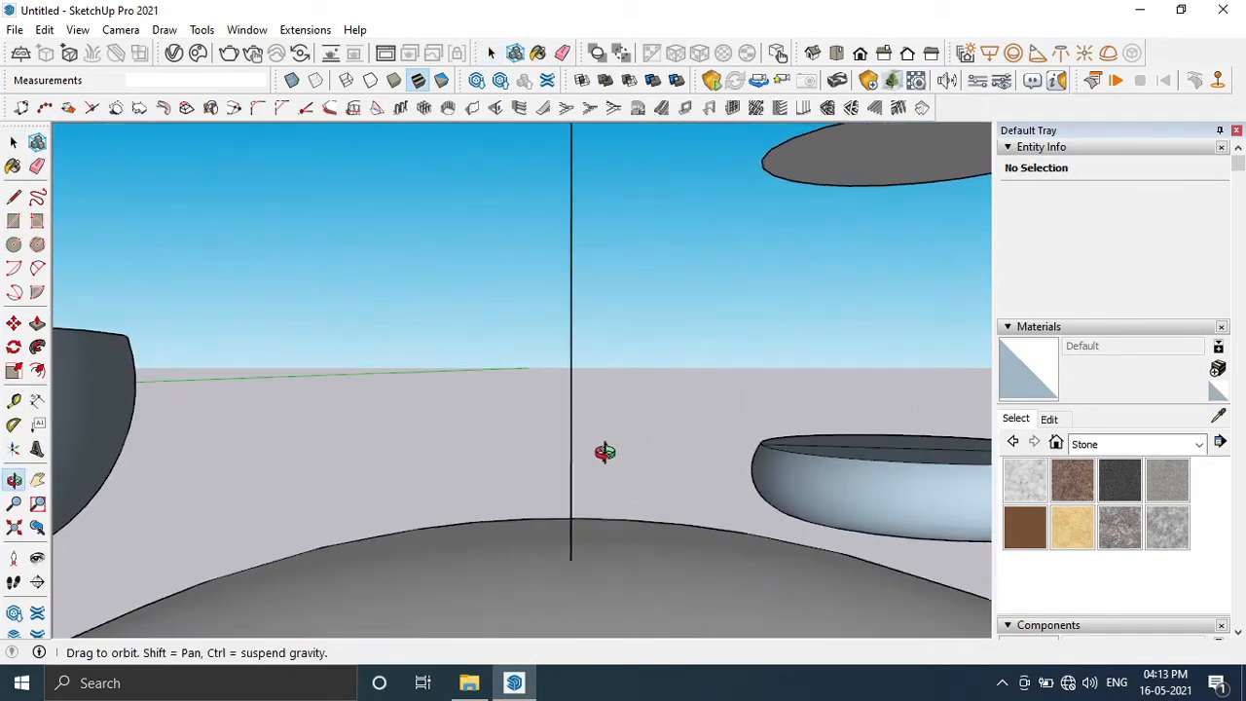
- Draw a stack of arcs up the vertical line above the dome: a large one, a smaller one with a 3/16" bulge, and a narrow tip
{"action": "left_click", "coordinate": [37, 269]}
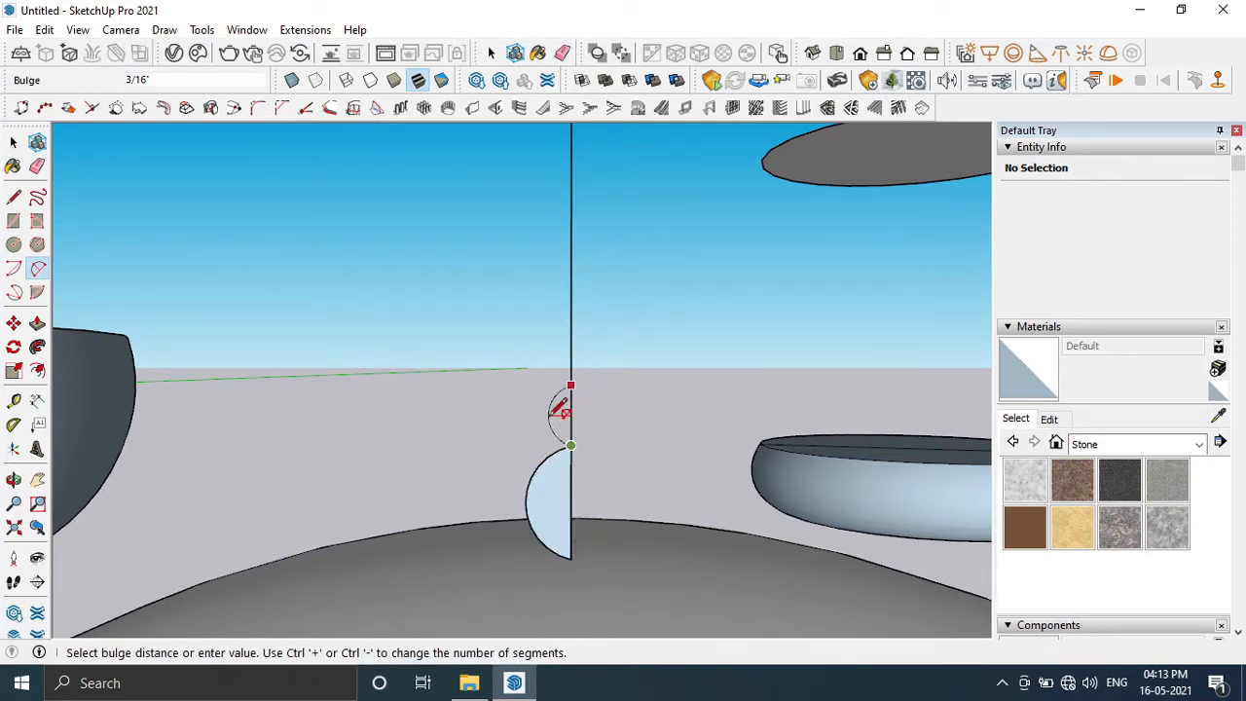
{"action": "left_click", "coordinate": [561, 388]}
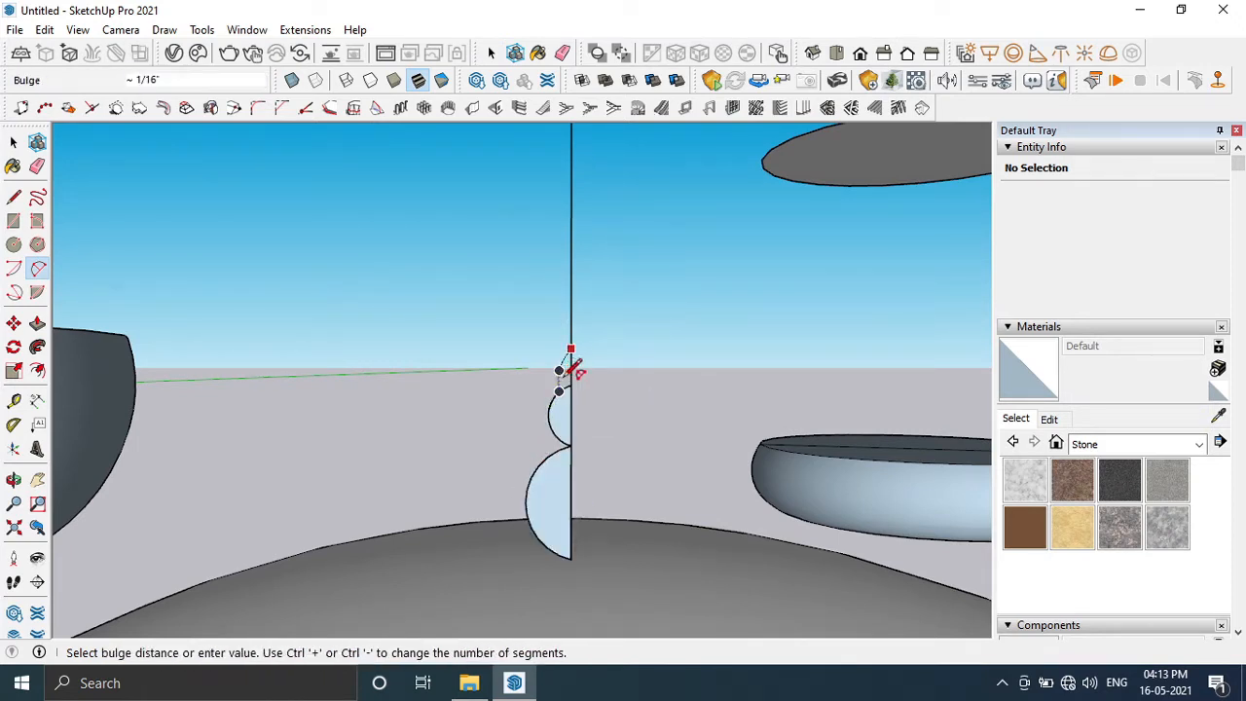
{"action": "scroll", "coordinate": [574, 370], "scroll_direction": "down", "scroll_amount": 3}
{"action": "scroll", "coordinate": [574, 370], "scroll_direction": "up", "scroll_amount": 5}
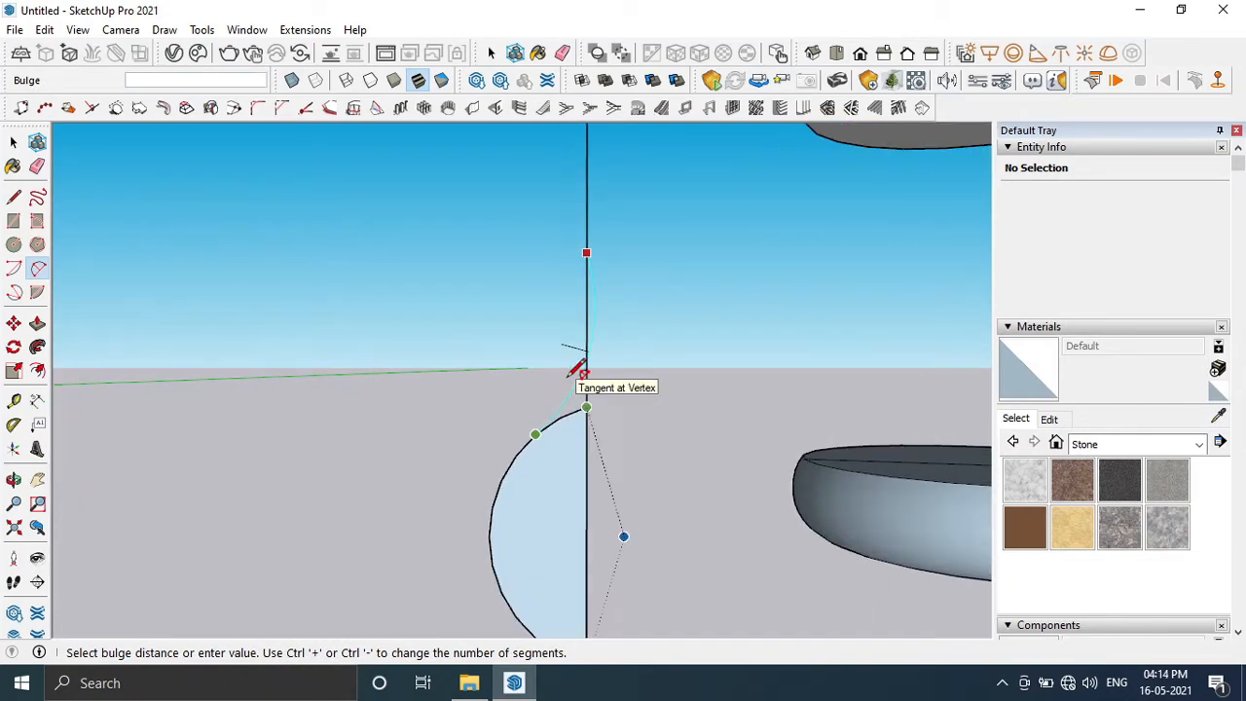
{"action": "scroll", "coordinate": [577, 368], "scroll_direction": "down", "scroll_amount": 1}
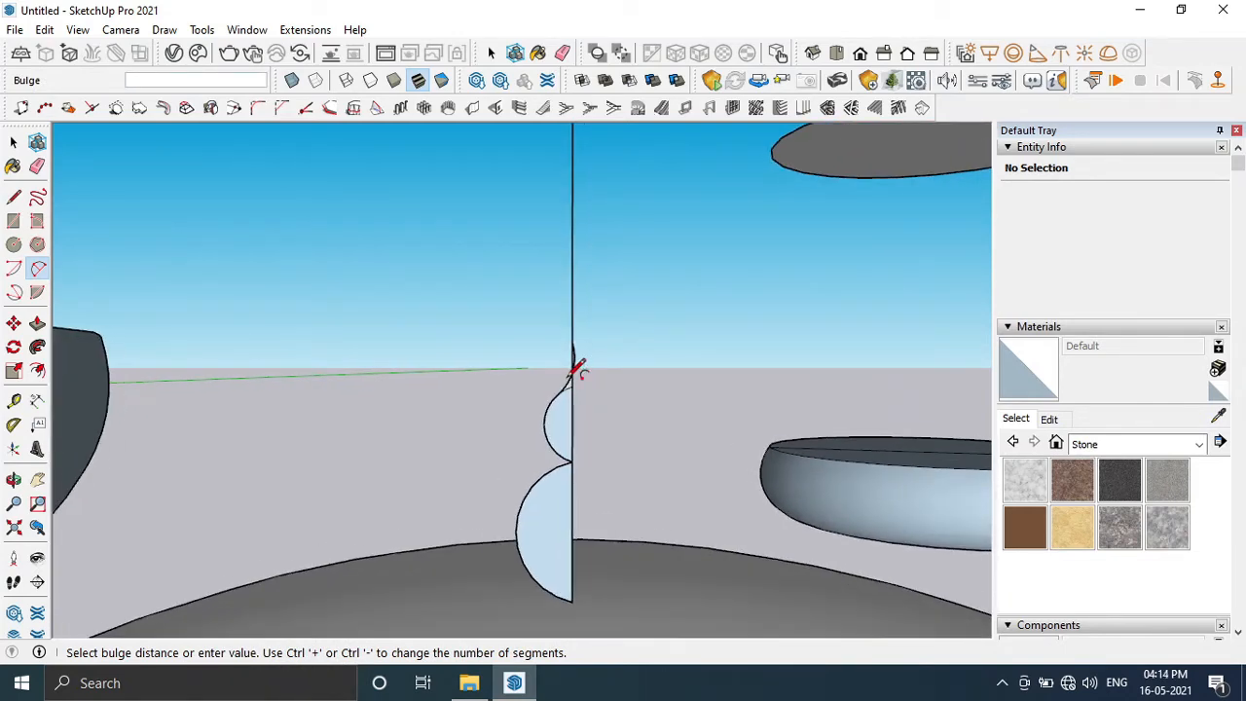
{"action": "left_click", "coordinate": [12, 143]}
- Draw a horizontal circle of about 14.9 in² centred on the top end of the vertical line
{"action": "scroll", "coordinate": [362, 378], "scroll_direction": "down", "scroll_amount": 1}
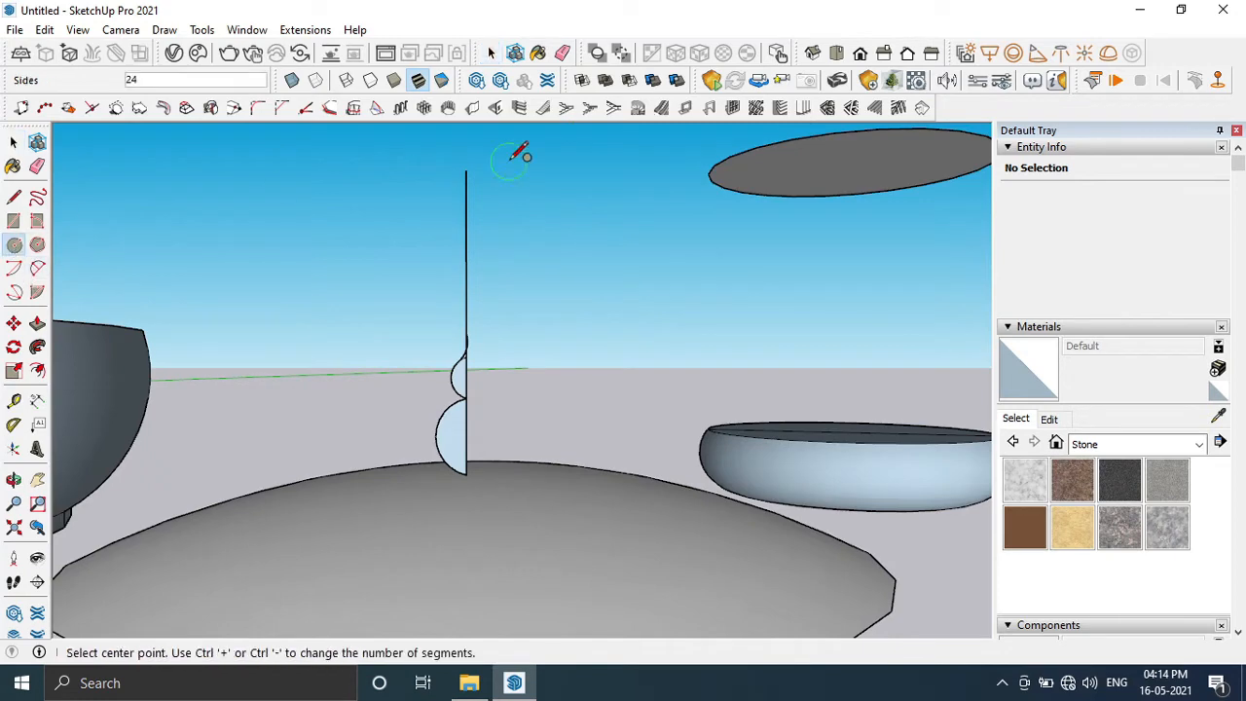
{"action": "middle_click_drag", "start_coordinate": [511, 158], "coordinate": [458, 210]}
{"action": "left_click", "coordinate": [463, 211]}
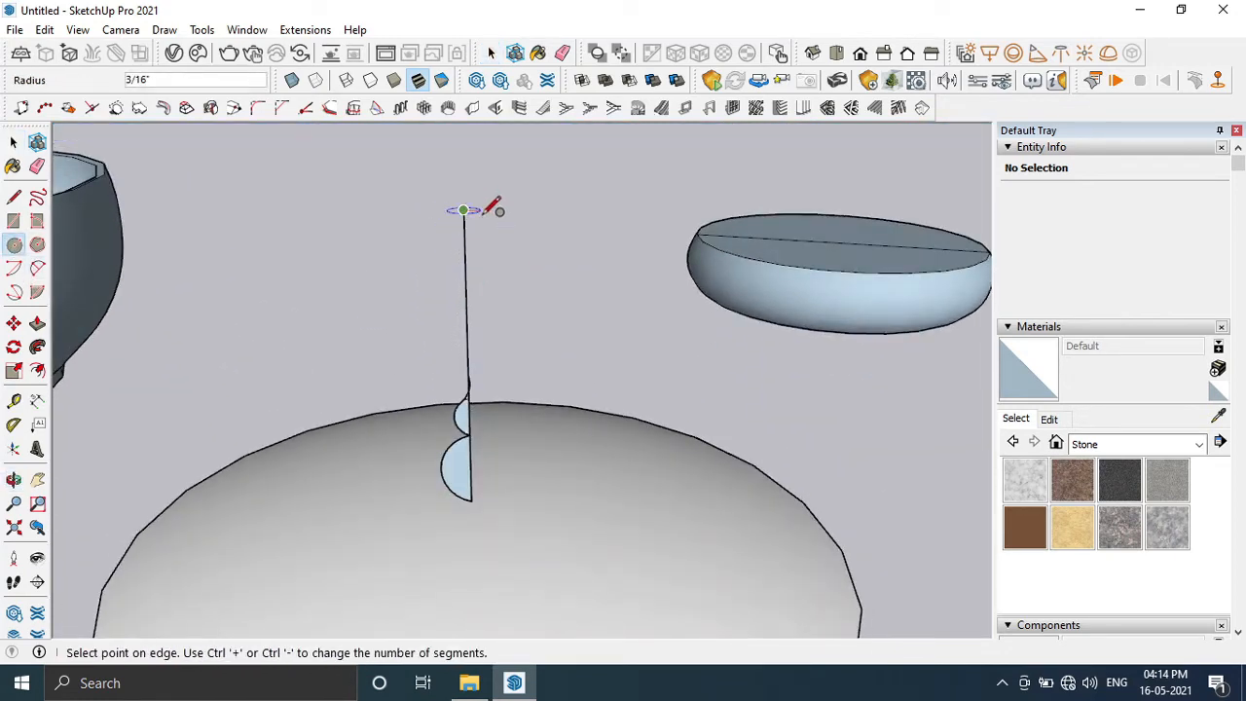
{"action": "left_click", "coordinate": [623, 238]}
{"action": "middle_click_drag", "start_coordinate": [554, 270], "coordinate": [178, 167]}
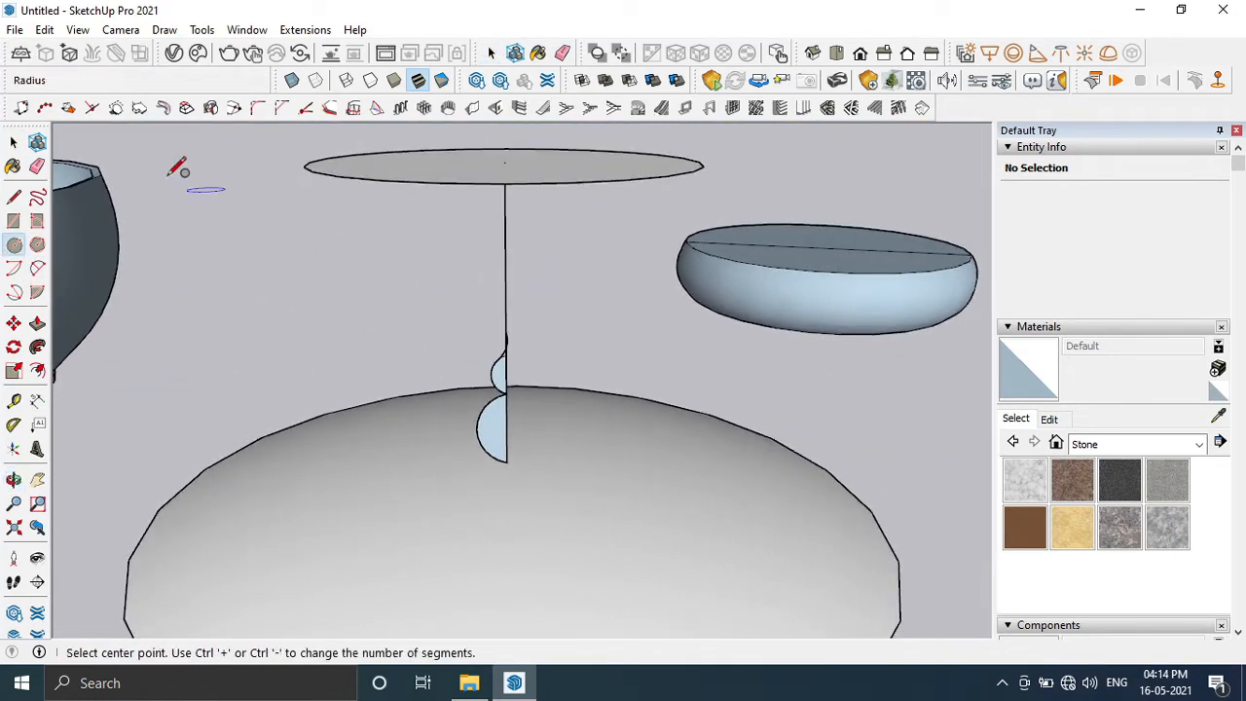
- Sweep the two half-round knob profiles around the circle with Follow Me
{"action": "left_click", "coordinate": [13, 143]}
{"action": "left_click", "coordinate": [380, 172]}
{"action": "middle_click_drag", "start_coordinate": [442, 341], "coordinate": [504, 297]}
{"action": "scroll", "coordinate": [553, 341], "scroll_direction": "up", "scroll_amount": 2}
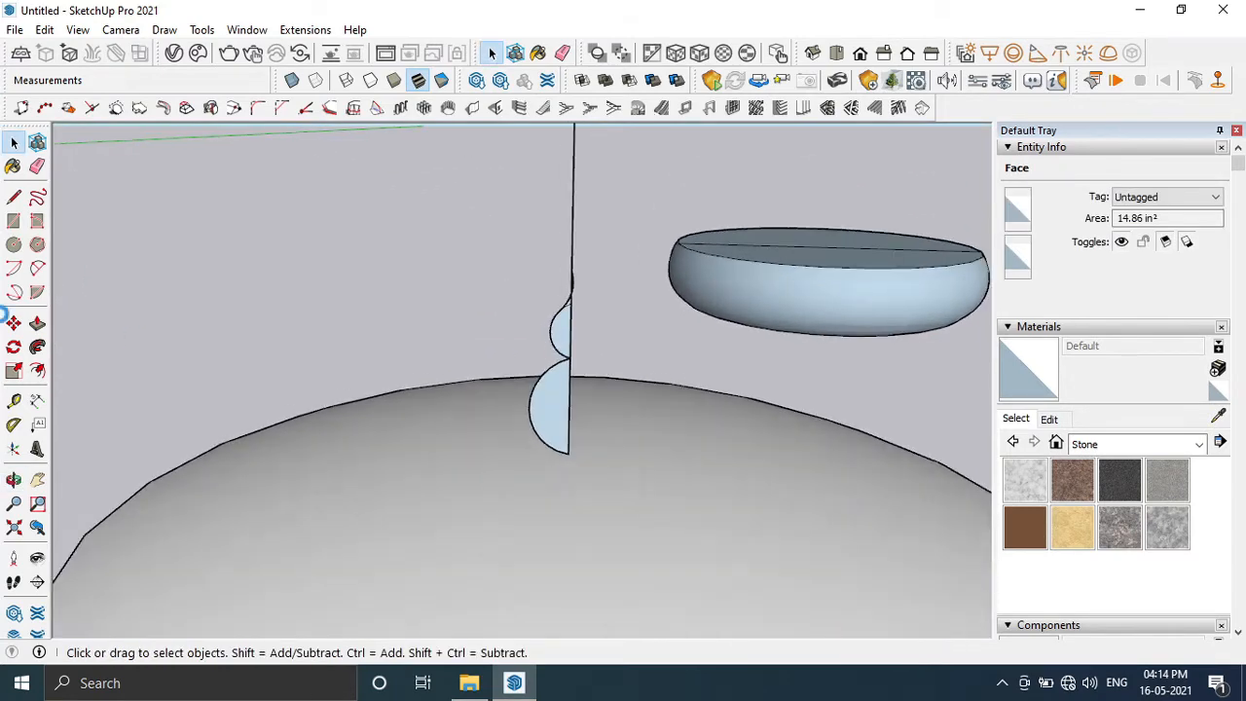
{"action": "left_click", "coordinate": [542, 414]}
{"action": "left_click", "coordinate": [563, 338]}
- Try to sweep the small wedge profile above the upper ball around the circle with Follow Me
{"action": "scroll", "coordinate": [563, 338], "scroll_direction": "up", "scroll_amount": 3}
{"action": "middle_click_drag", "start_coordinate": [560, 339], "coordinate": [521, 375]}
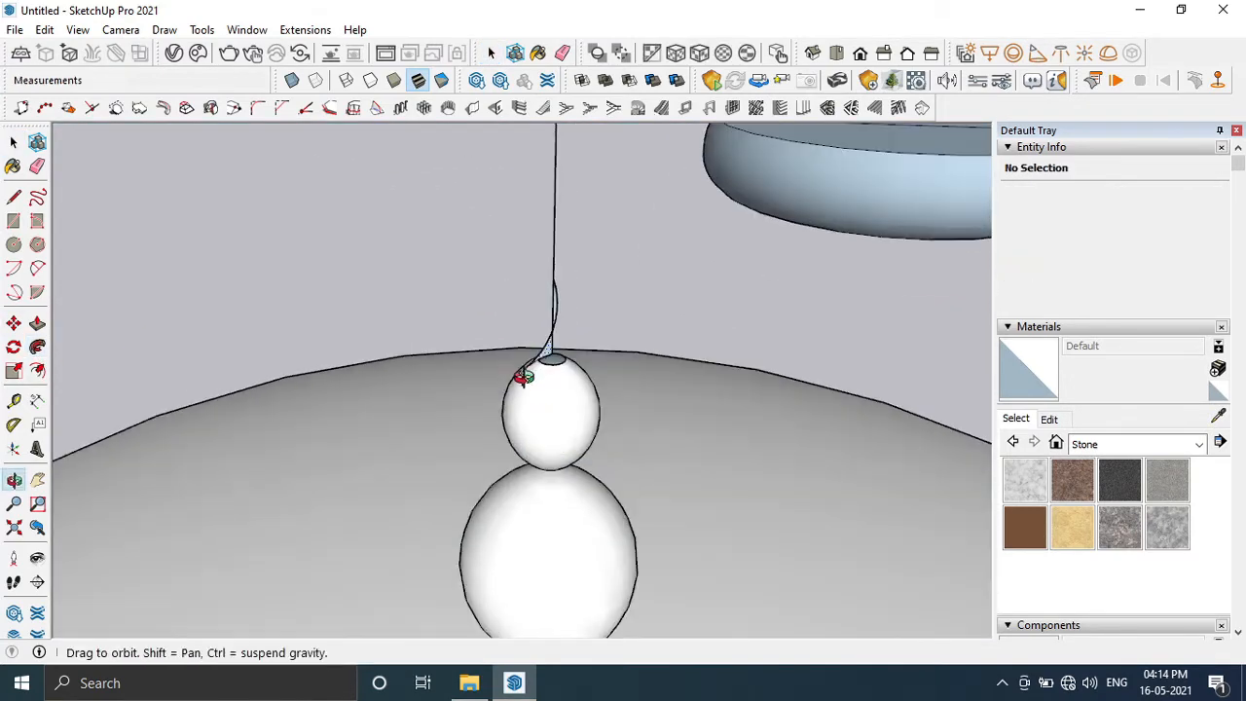
{"action": "scroll", "coordinate": [549, 356], "scroll_direction": "up", "scroll_amount": 2}
{"action": "left_click", "coordinate": [550, 354]}
{"action": "scroll", "coordinate": [550, 359], "scroll_direction": "down", "scroll_amount": 7}
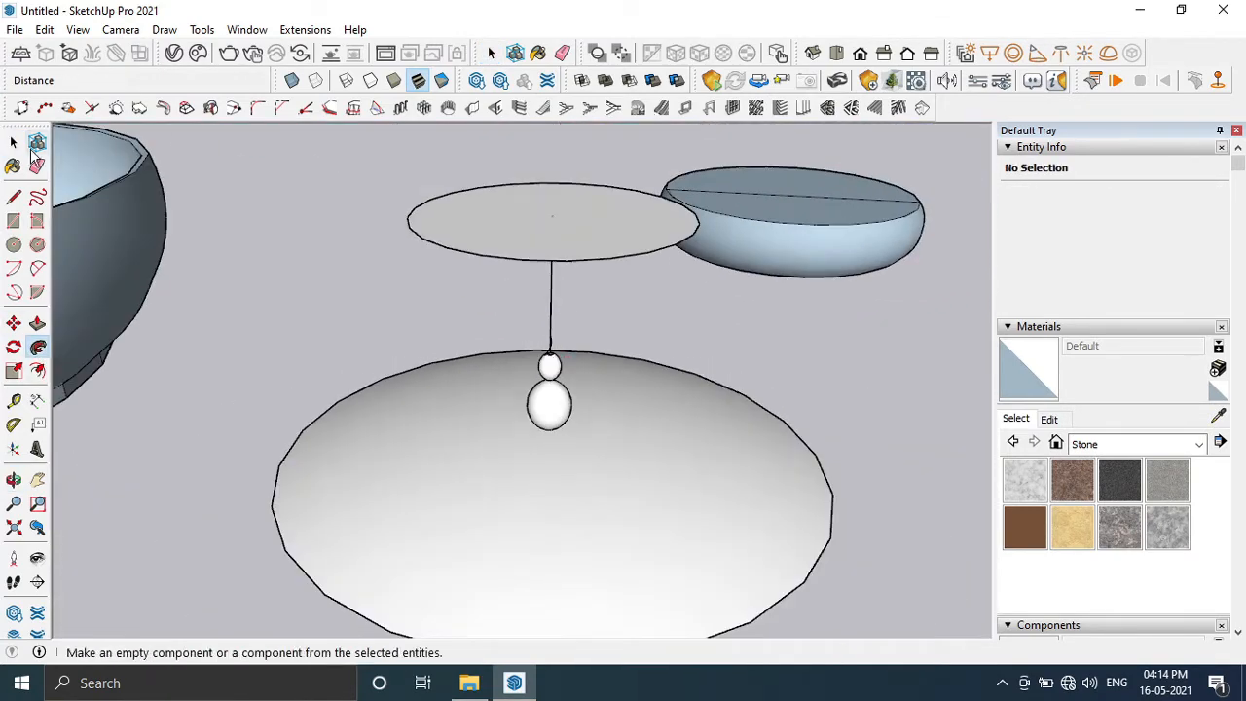
{"action": "left_click", "coordinate": [14, 143]}
{"action": "left_click", "coordinate": [500, 224]}
{"action": "scroll", "coordinate": [588, 345], "scroll_direction": "up", "scroll_amount": 5}
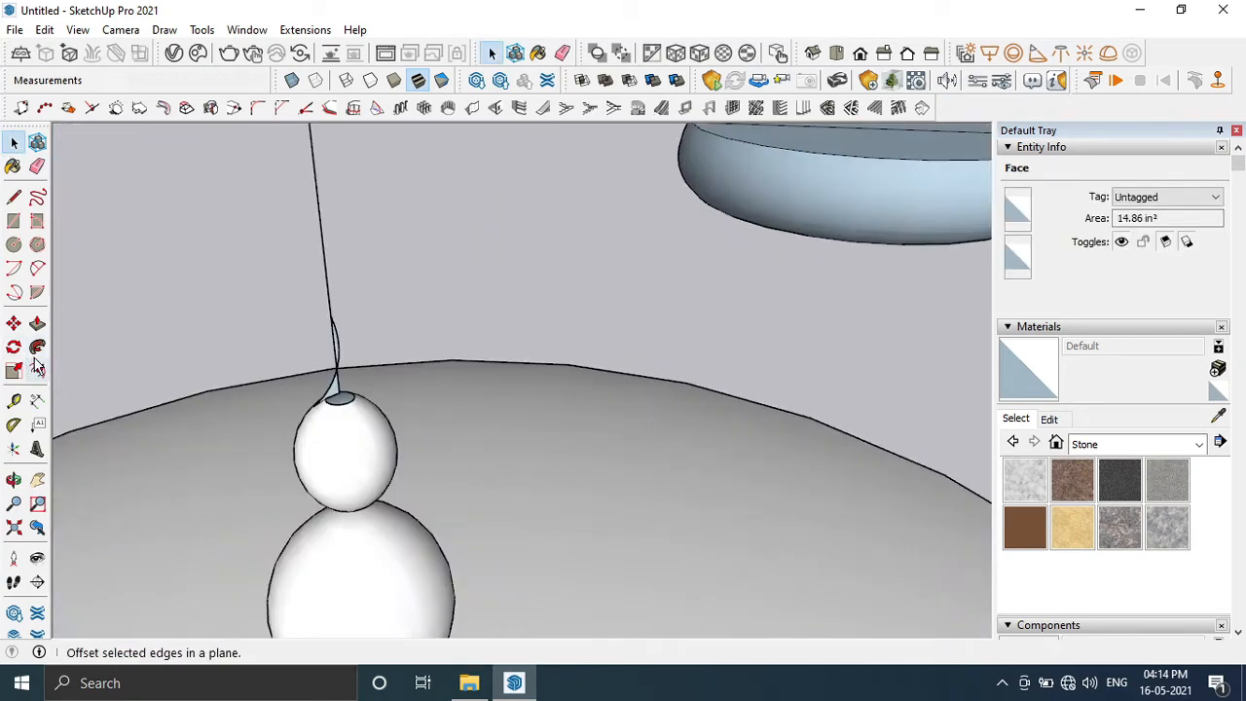
{"action": "scroll", "coordinate": [283, 391], "scroll_direction": "up", "scroll_amount": 5}
{"action": "left_click", "coordinate": [563, 391]}
{"action": "scroll", "coordinate": [564, 391], "scroll_direction": "down", "scroll_amount": 4}
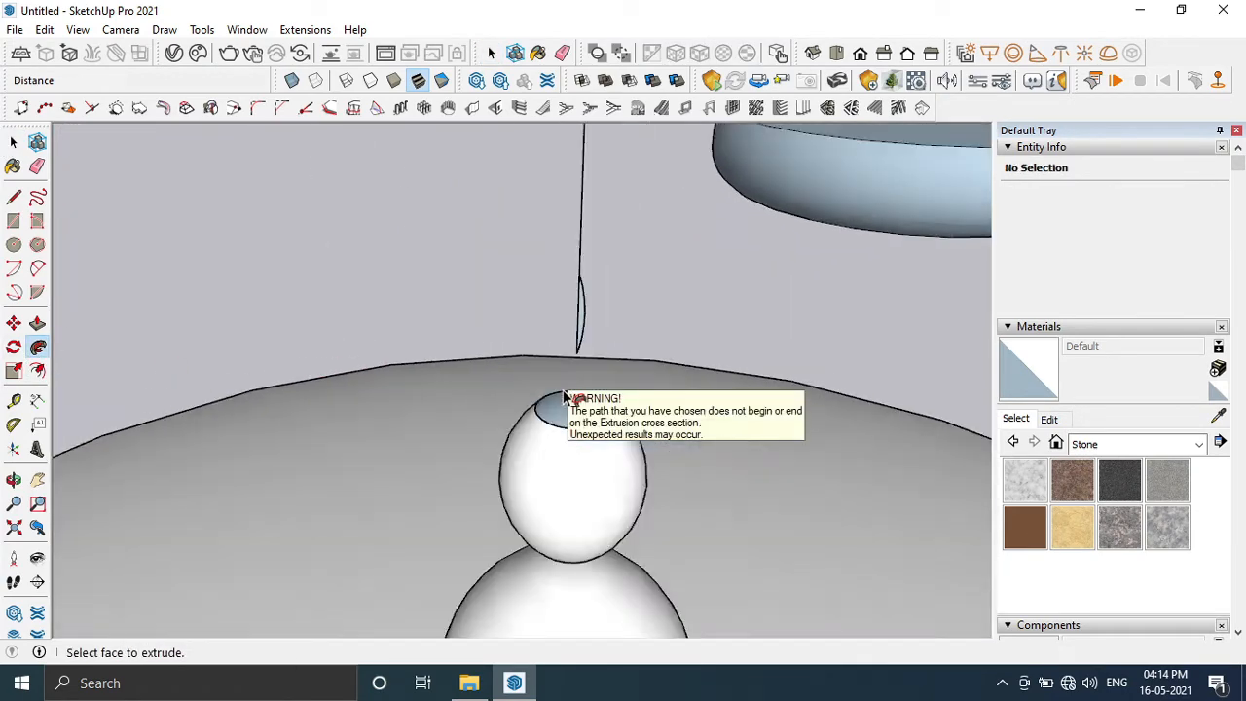
- Try to sweep the remaining thin crescent profile on the vertical line around the circle with Follow Me
{"action": "scroll", "coordinate": [575, 312], "scroll_direction": "down", "scroll_amount": 2}
{"action": "key", "text": "space"}
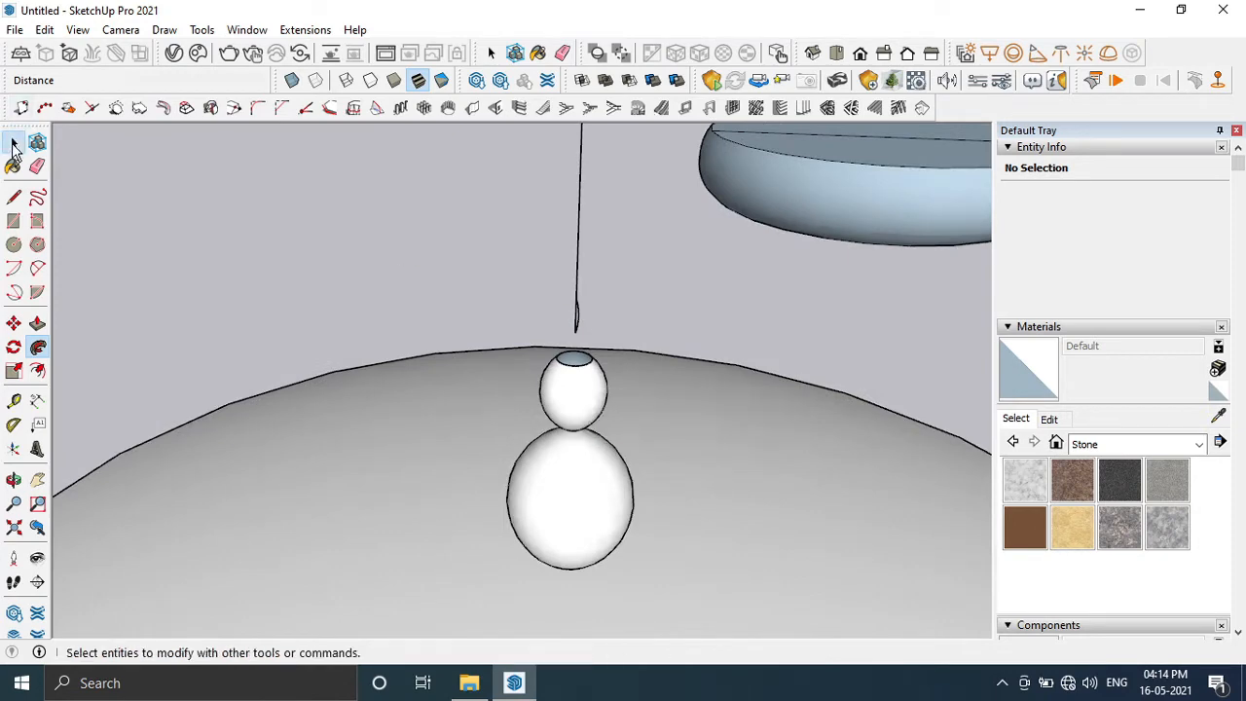
{"action": "scroll", "coordinate": [504, 163], "scroll_direction": "down", "scroll_amount": 4}
{"action": "left_click", "coordinate": [504, 166]}
{"action": "scroll", "coordinate": [512, 384], "scroll_direction": "up", "scroll_amount": 4}
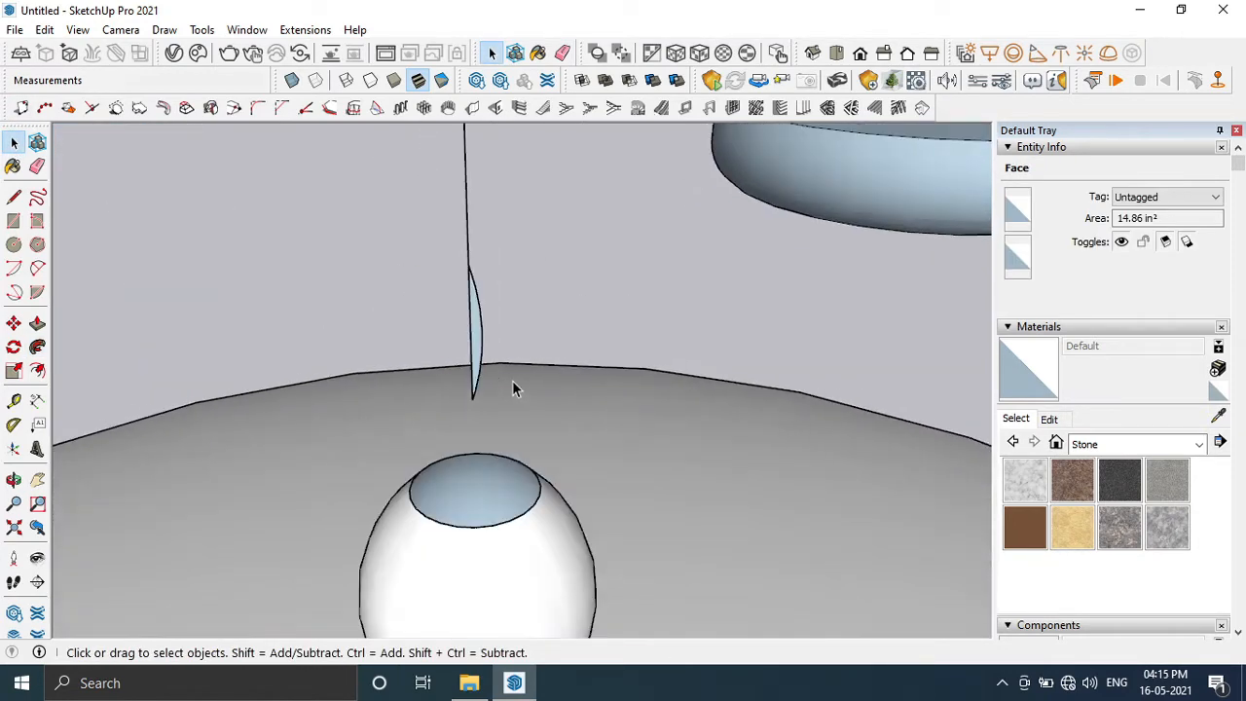
{"action": "left_click", "coordinate": [471, 349]}
{"action": "scroll", "coordinate": [477, 346], "scroll_direction": "down", "scroll_amount": 6}
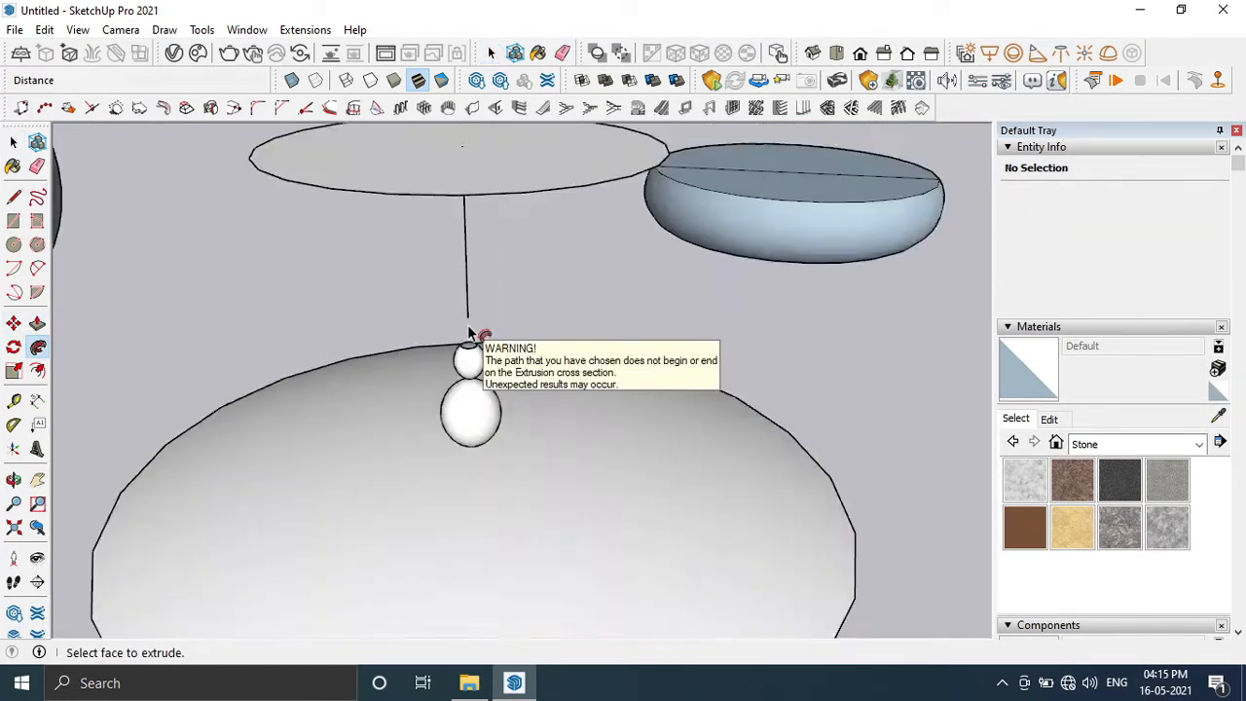
- Delete the guide circle and the vertical line above the lid's knob
{"action": "middle_click_drag", "start_coordinate": [471, 210], "coordinate": [398, 228]}
{"action": "key", "text": "space"}
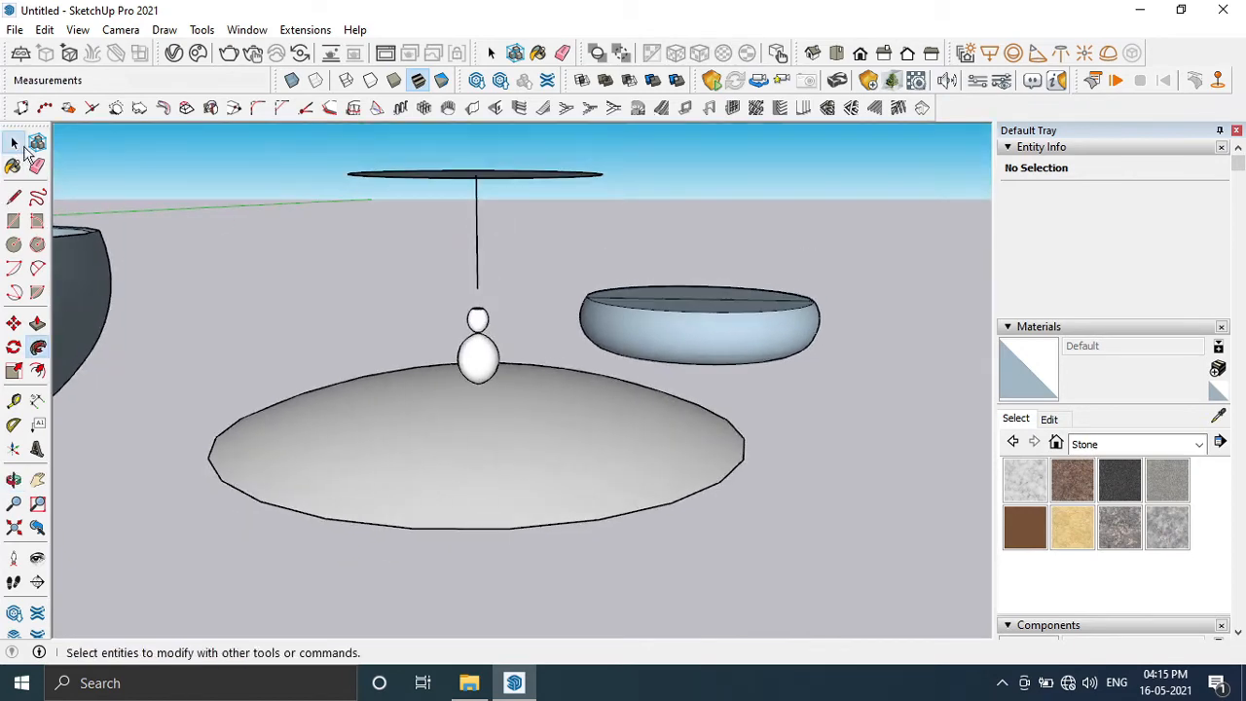
{"action": "double_click", "coordinate": [463, 177]}
{"action": "key", "text": "Delete"}
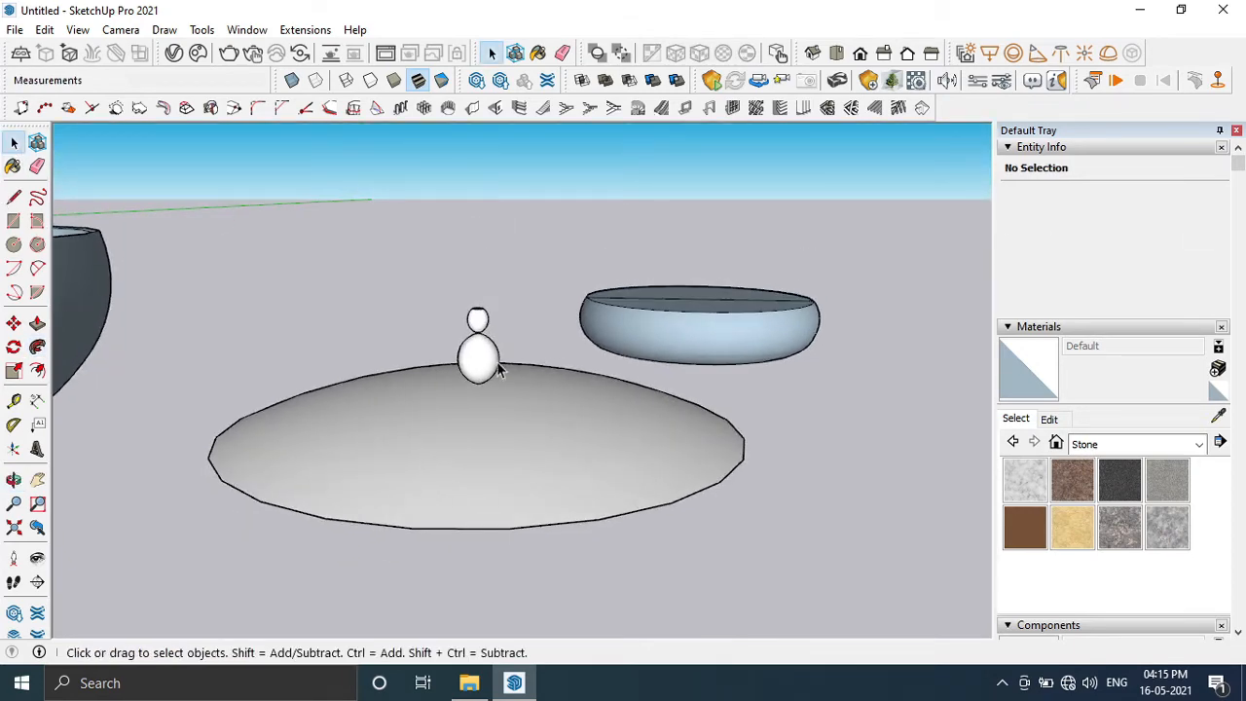
- Delete the tiny stray edge at the rim of the upper ball's opening
{"action": "middle_click_drag", "start_coordinate": [498, 368], "coordinate": [499, 398]}
{"action": "scroll", "coordinate": [481, 334], "scroll_direction": "up", "scroll_amount": 4}
{"action": "scroll", "coordinate": [481, 334], "scroll_direction": "down", "scroll_amount": 2}
{"action": "middle_click_drag", "start_coordinate": [481, 340], "coordinate": [514, 399]}
{"action": "scroll", "coordinate": [528, 487], "scroll_direction": "up", "scroll_amount": 1}
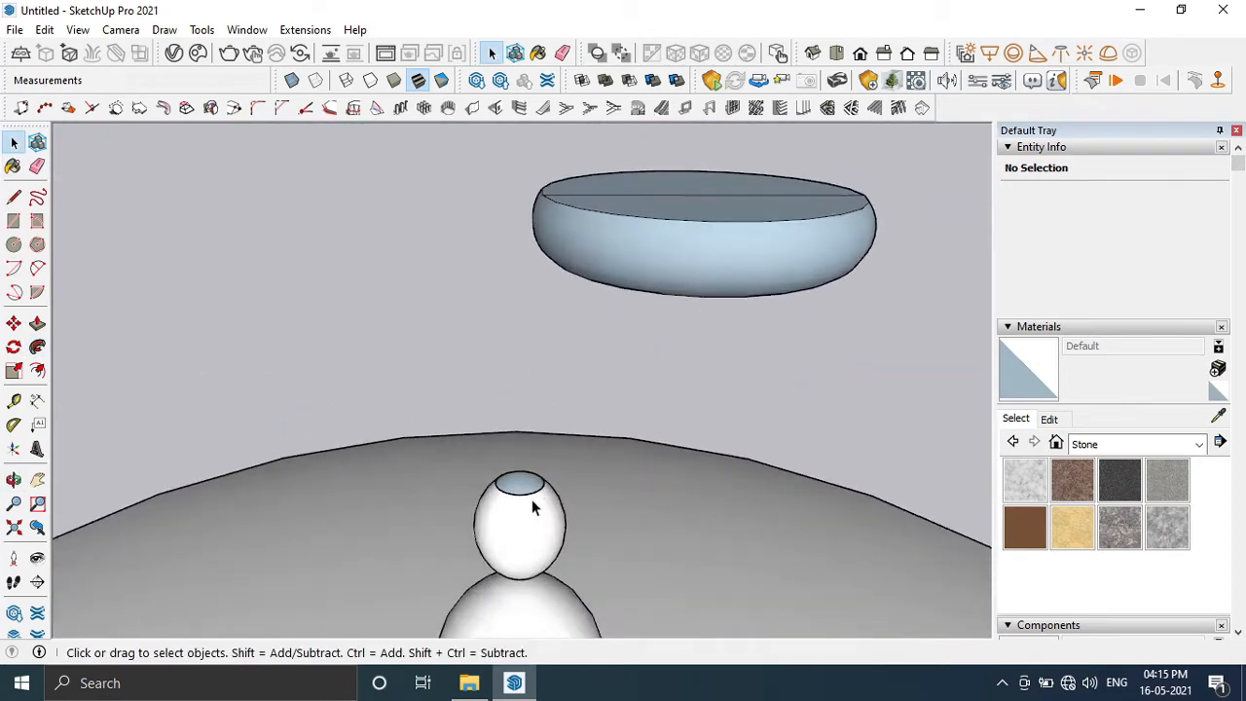
{"action": "left_click", "coordinate": [531, 499]}
{"action": "middle_click_drag", "start_coordinate": [532, 499], "coordinate": [494, 665]}
{"action": "left_click", "coordinate": [513, 542]}
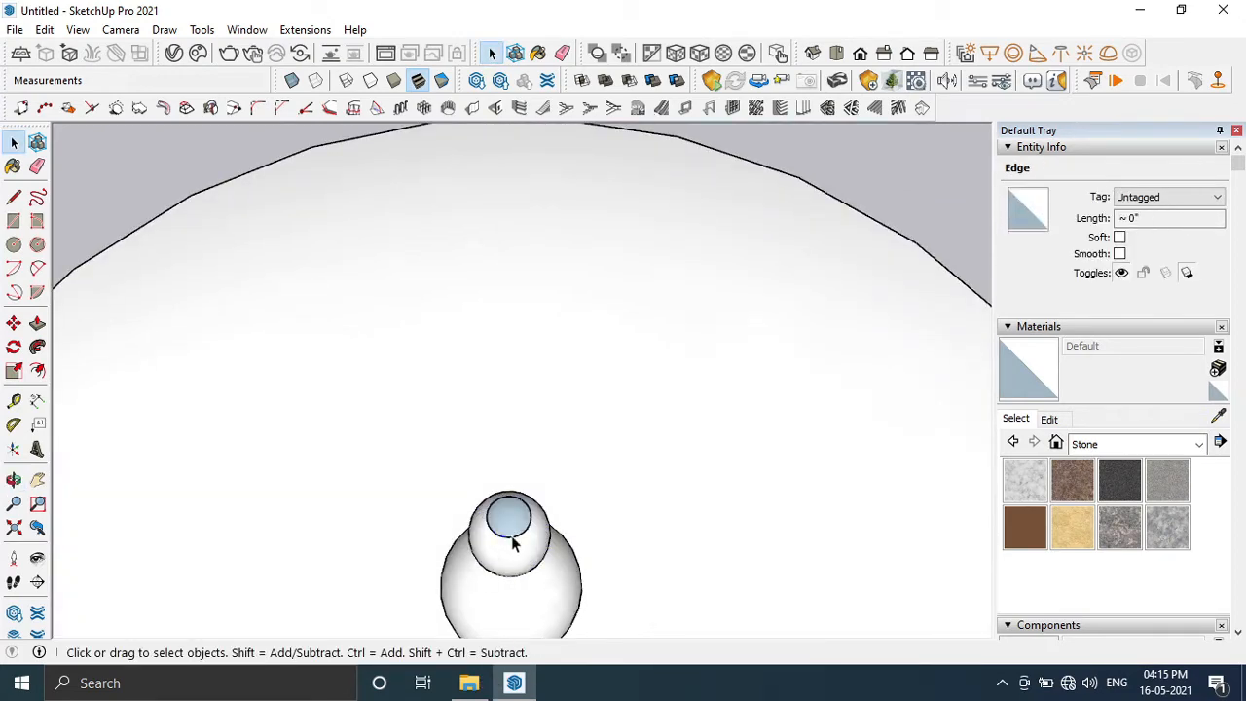
{"action": "key", "text": "Delete"}
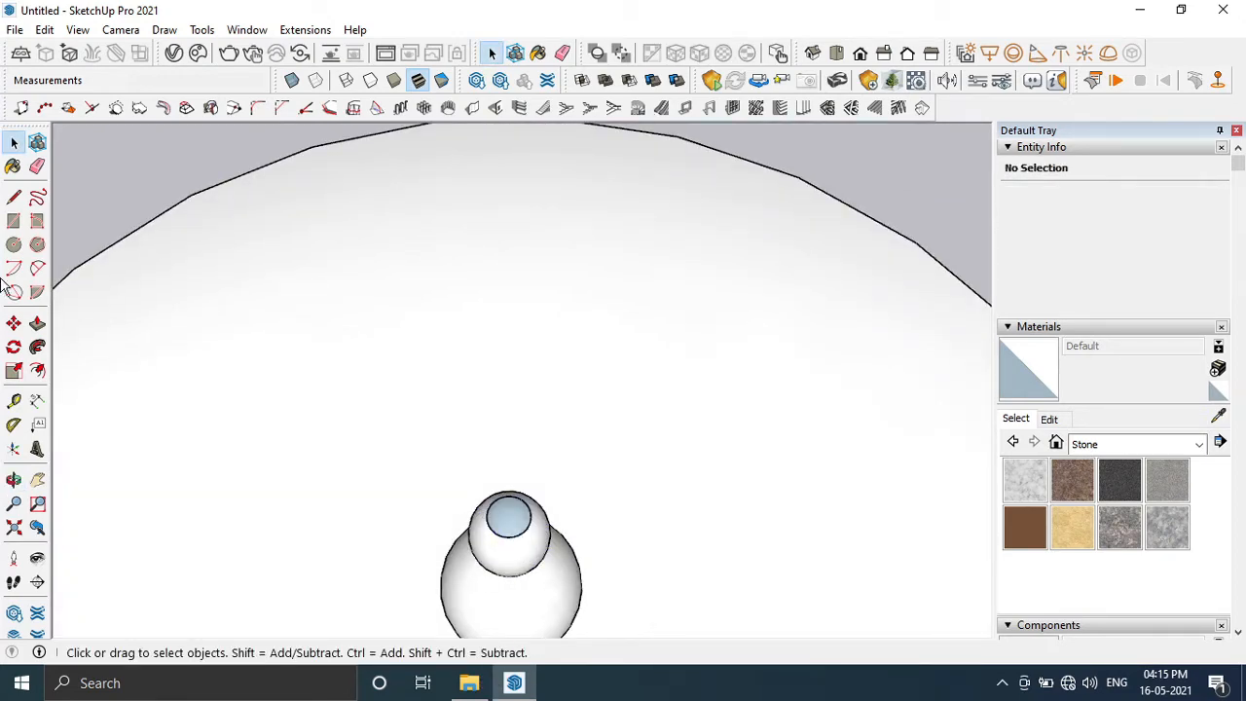
- Close the opening on top of the lid's upper ball by drawing an edge across its rim, and delete that dividing edge
{"action": "left_click", "coordinate": [531, 505]}
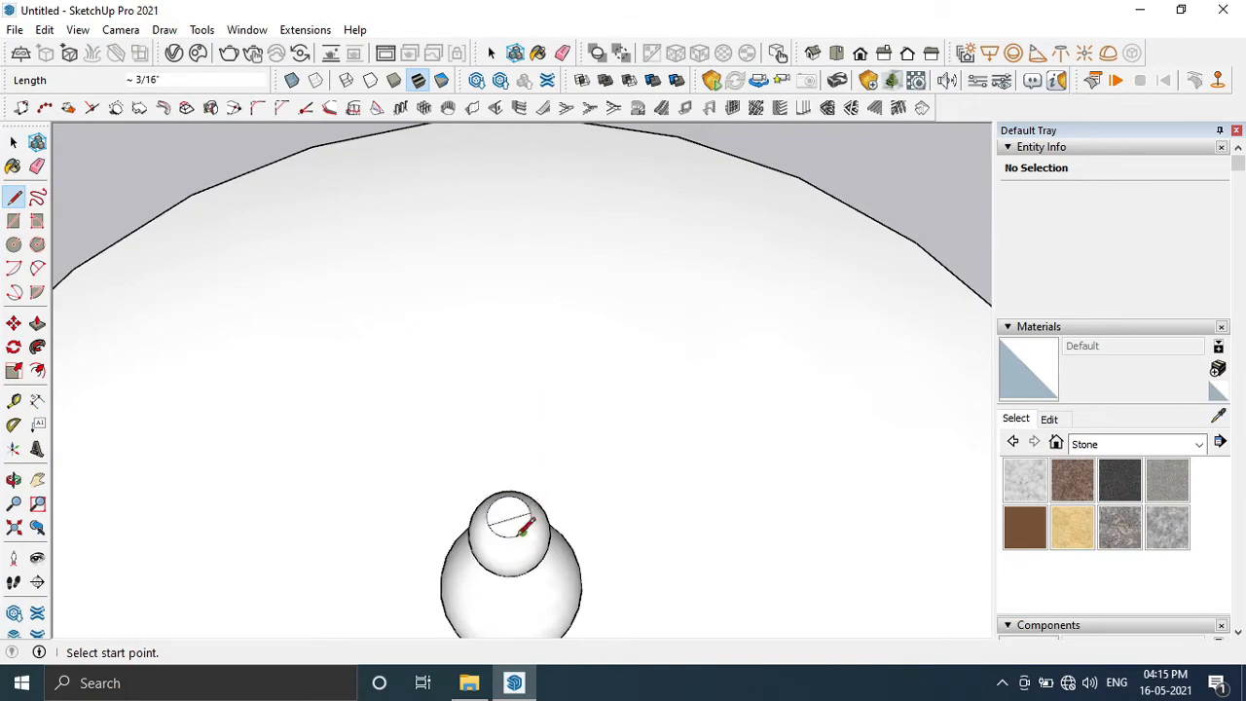
{"action": "middle_click_drag", "start_coordinate": [517, 533], "coordinate": [569, 374]}
{"action": "scroll", "coordinate": [538, 439], "scroll_direction": "up", "scroll_amount": 4}
{"action": "left_click", "coordinate": [13, 145]}
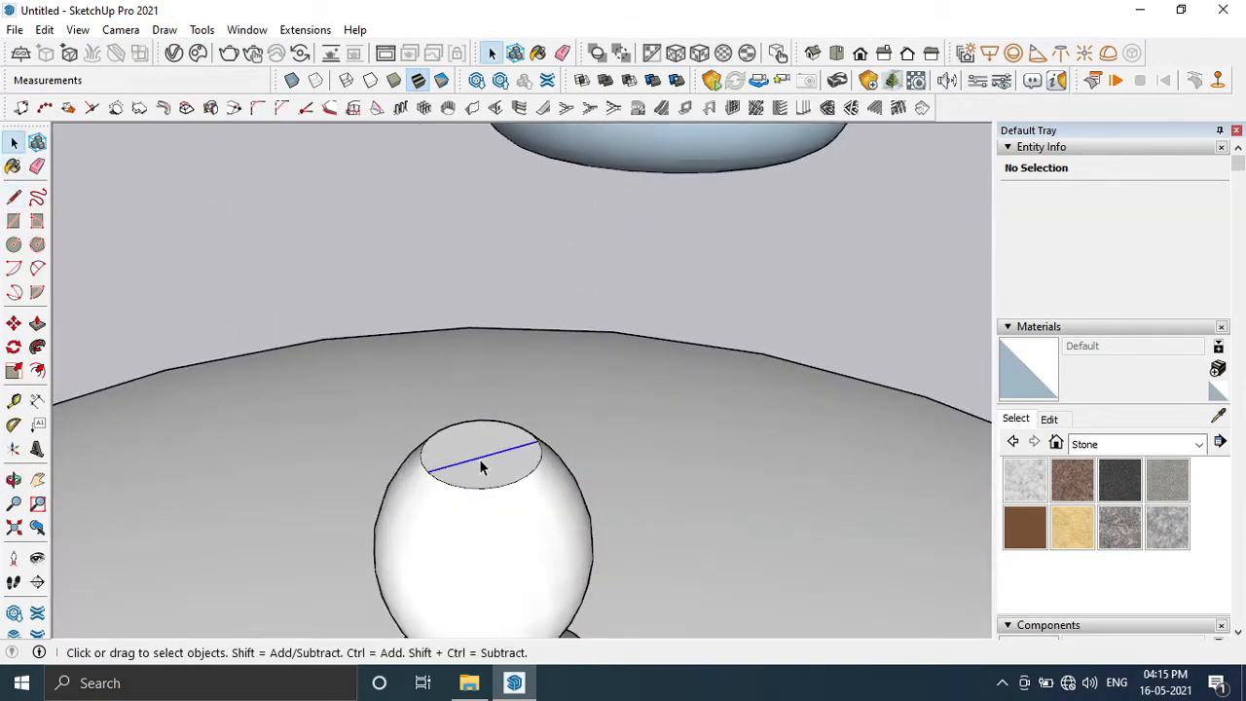
{"action": "scroll", "coordinate": [480, 466], "scroll_direction": "down", "scroll_amount": 8}
{"action": "left_click", "coordinate": [498, 523]}
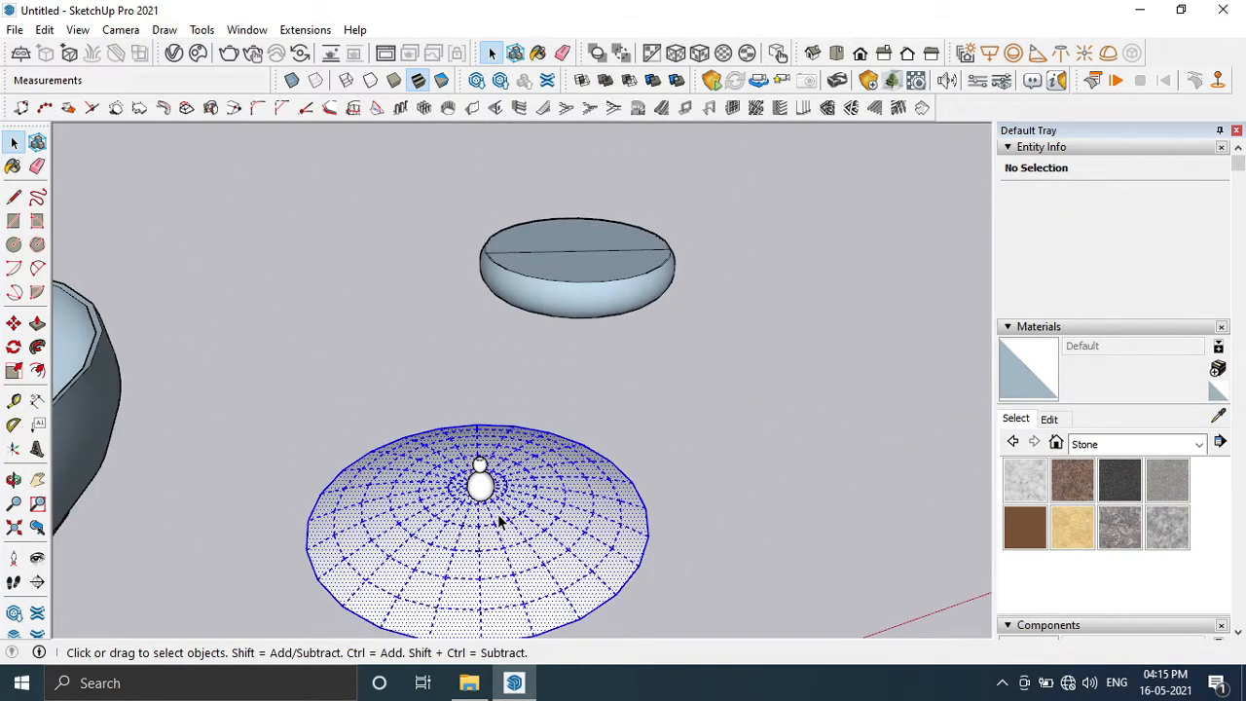
{"action": "left_click", "coordinate": [473, 481]}
{"action": "middle_click_drag", "start_coordinate": [473, 481], "coordinate": [518, 414]}
{"action": "left_click", "coordinate": [529, 284]}
{"action": "key", "text": "Delete"}
- Try to group the lid's dome together with its knob
{"action": "left_click", "coordinate": [516, 384]}
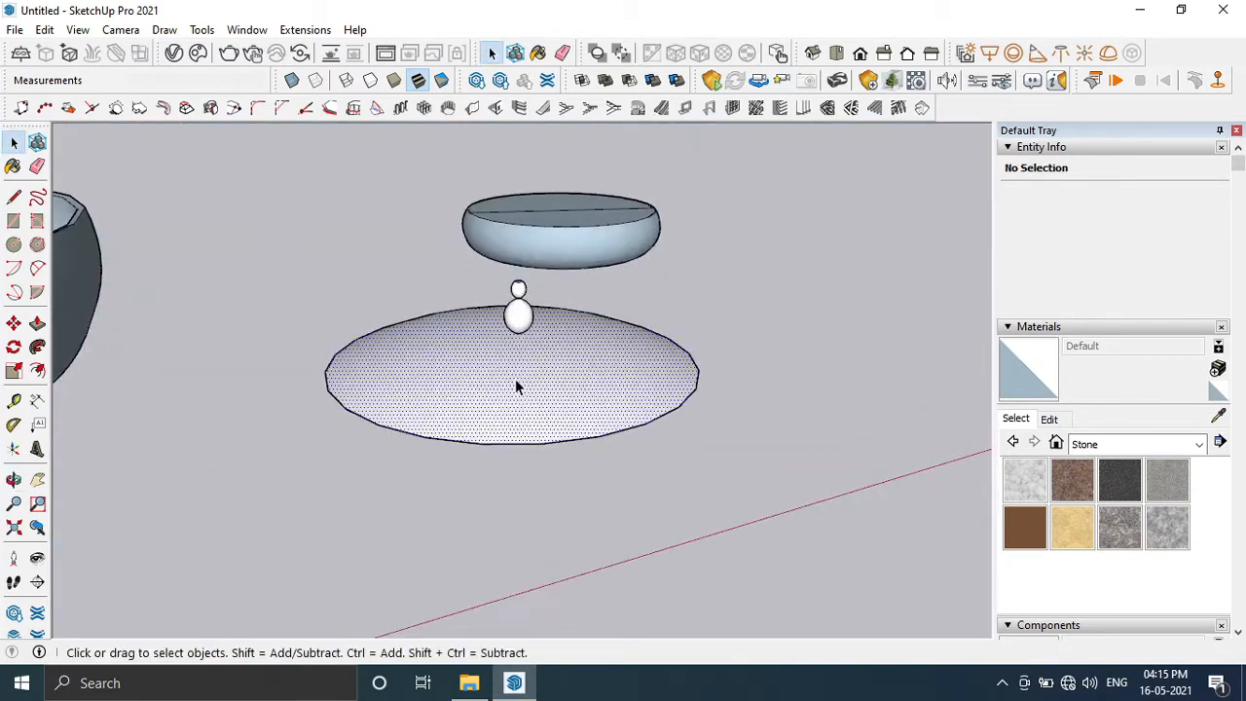
{"action": "triple_click", "coordinate": [515, 378]}
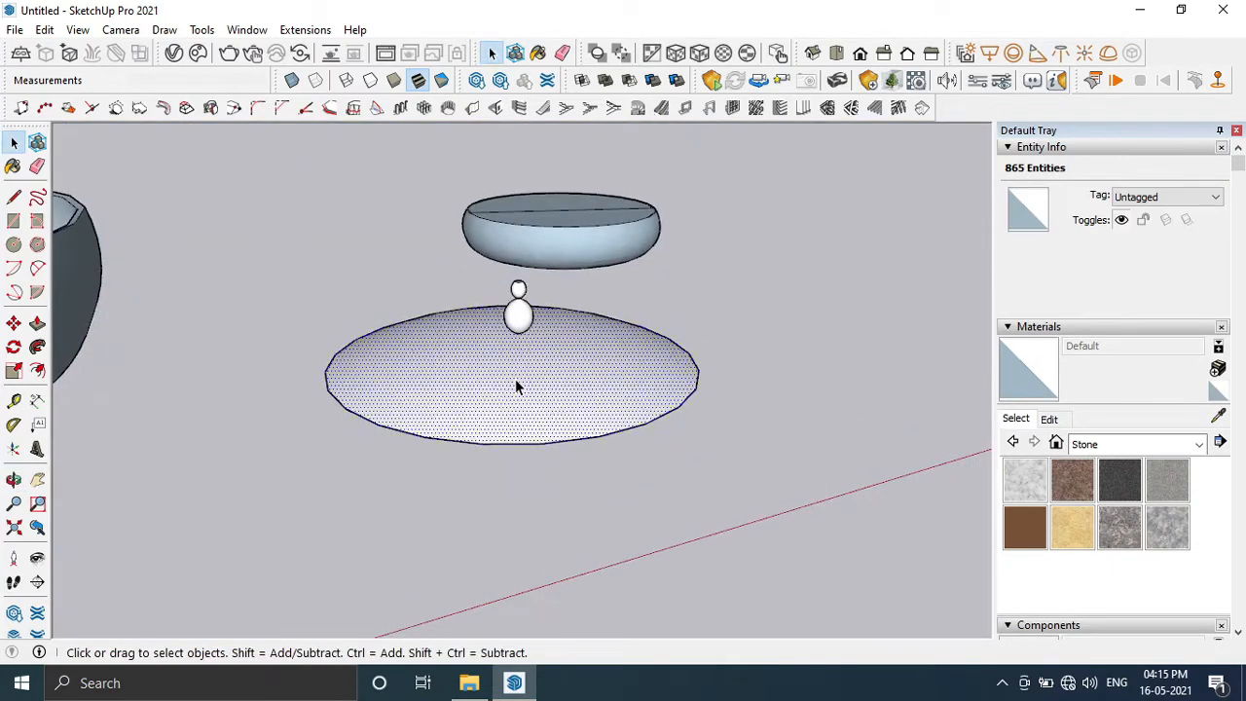
{"action": "right_click", "coordinate": [519, 296]}
{"action": "left_click", "coordinate": [584, 194]}
{"action": "middle_click_drag", "start_coordinate": [584, 194], "coordinate": [550, 535]}
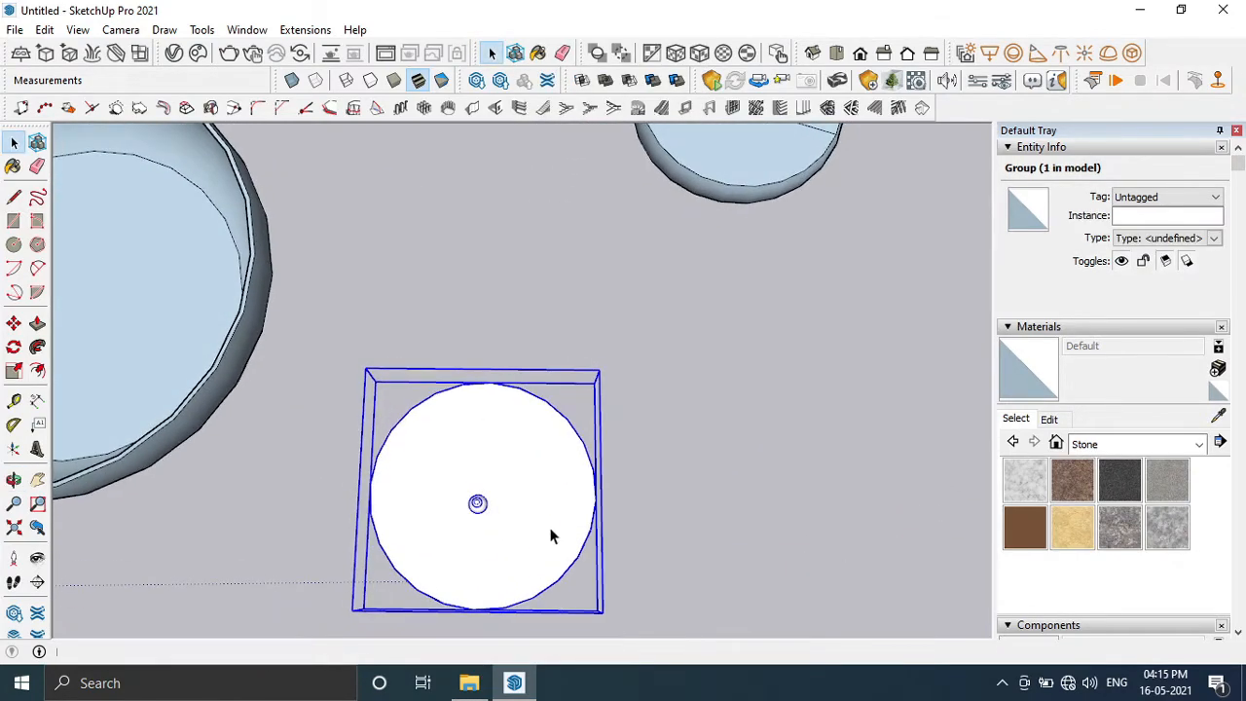
{"action": "right_click", "coordinate": [477, 502]}
{"action": "left_click", "coordinate": [526, 142]}
{"action": "middle_click_drag", "start_coordinate": [478, 495], "coordinate": [534, 435]}
- Group the two balls that form the lid's knob
{"action": "triple_click", "coordinate": [526, 414]}
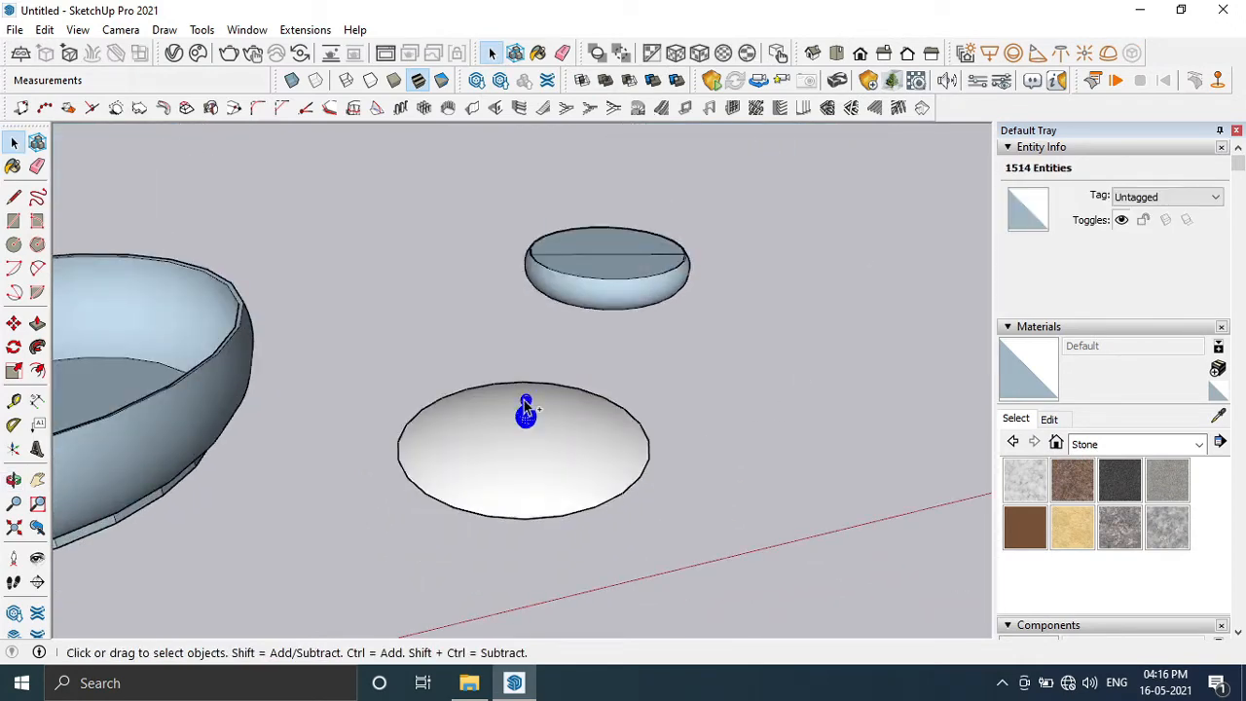
{"action": "right_click", "coordinate": [526, 411]}
{"action": "left_click", "coordinate": [584, 195]}
- Move the knob group about 7/8" to the centre of the dome, working in the Top view
{"action": "middle_click_drag", "start_coordinate": [565, 364], "coordinate": [464, 622]}
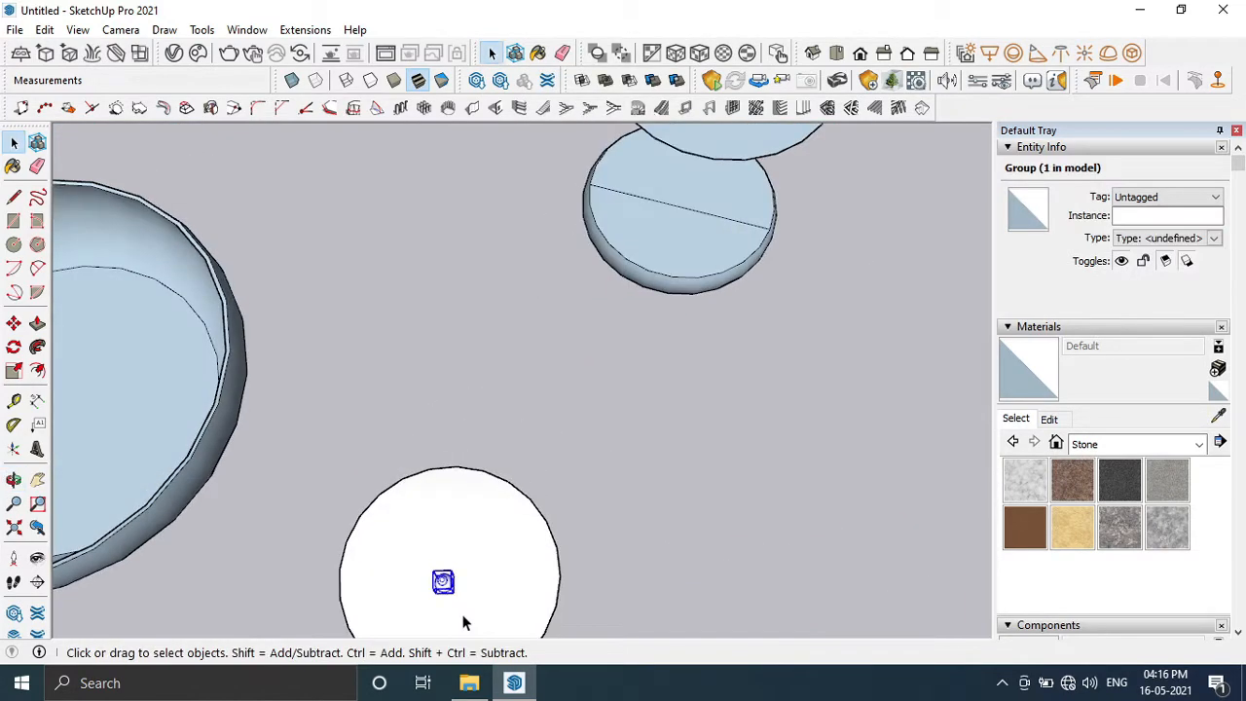
{"action": "scroll", "coordinate": [463, 623], "scroll_direction": "up", "scroll_amount": 1}
{"action": "left_click", "coordinate": [833, 56]}
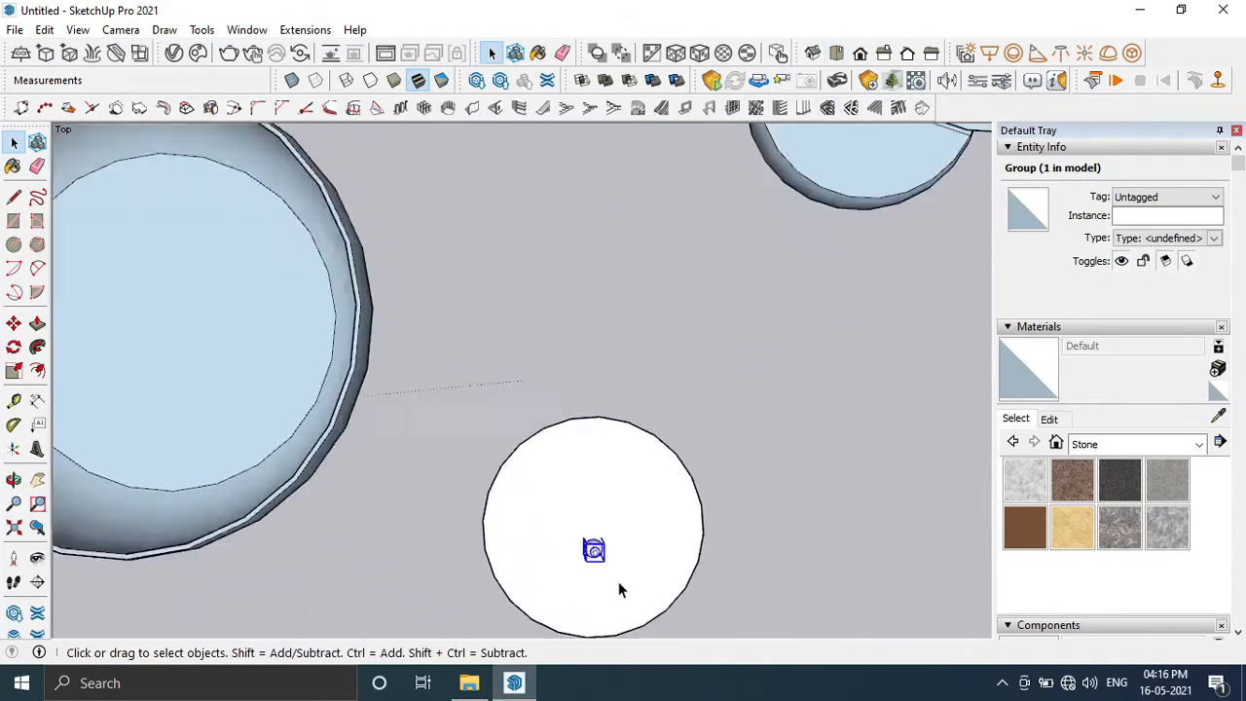
{"action": "scroll", "coordinate": [618, 581], "scroll_direction": "up", "scroll_amount": 2}
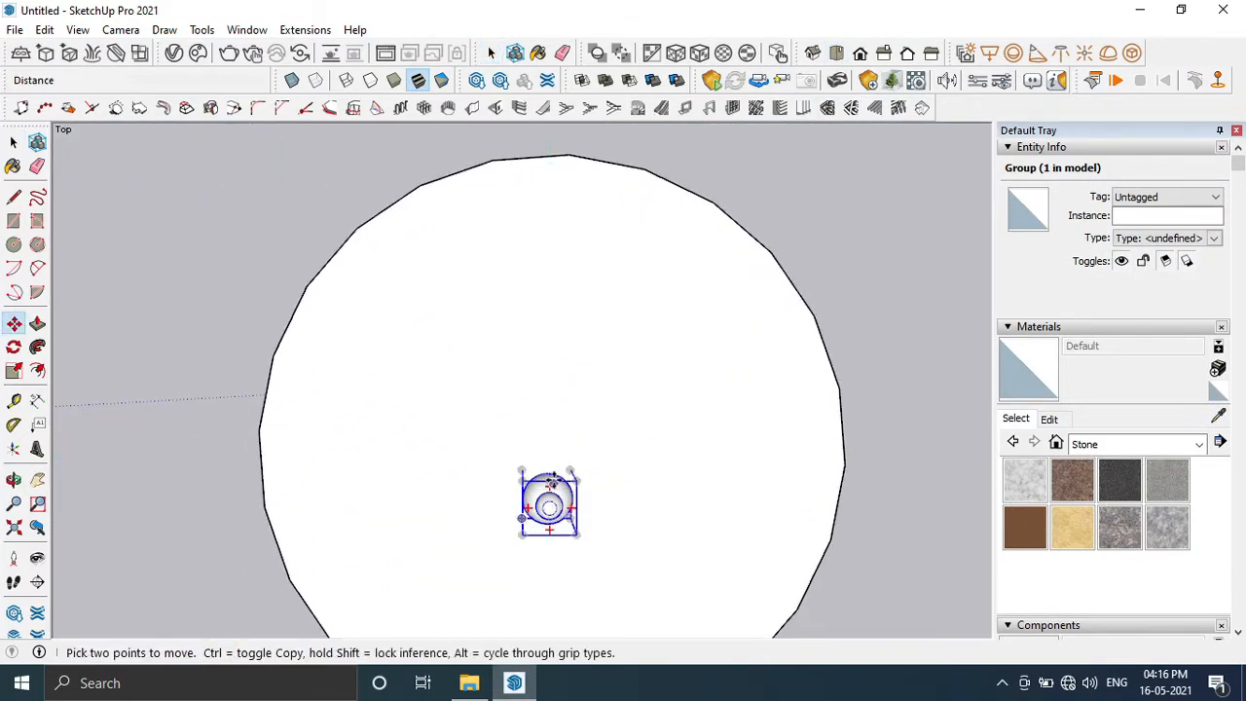
{"action": "left_click", "coordinate": [571, 469]}
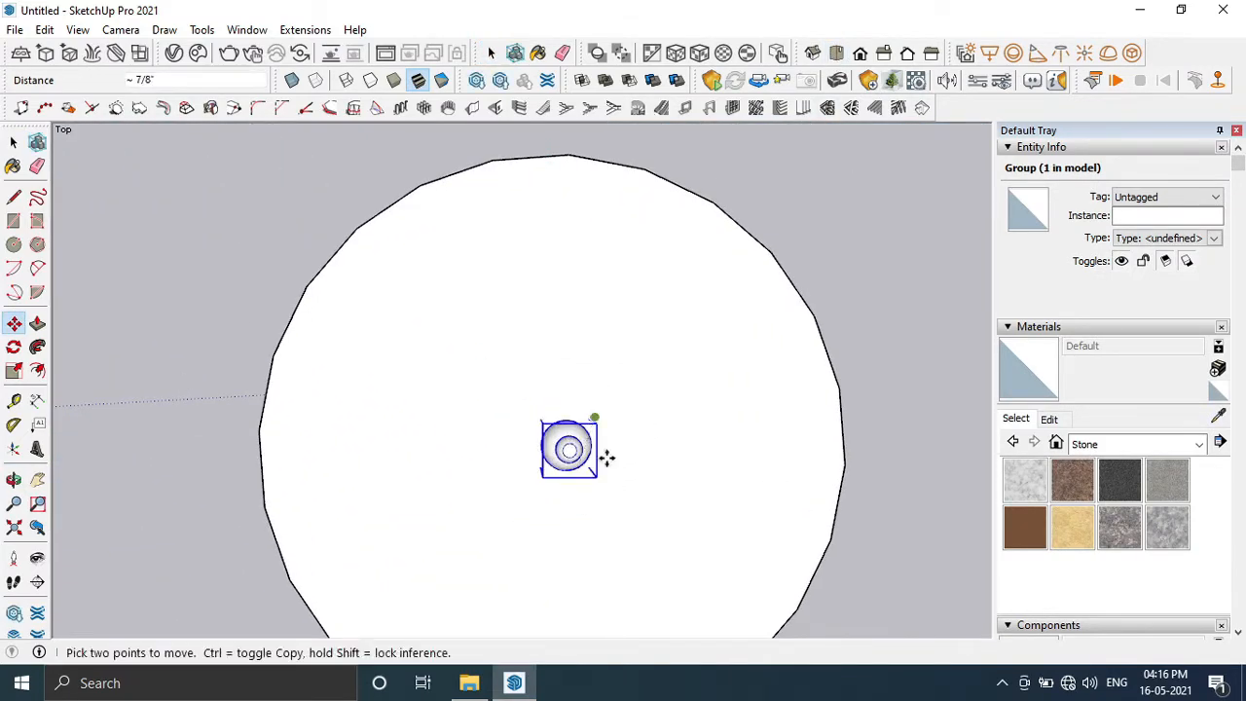
- Examine the knob's position on the dome from several angles
{"action": "middle_click_drag", "start_coordinate": [606, 458], "coordinate": [593, 543]}
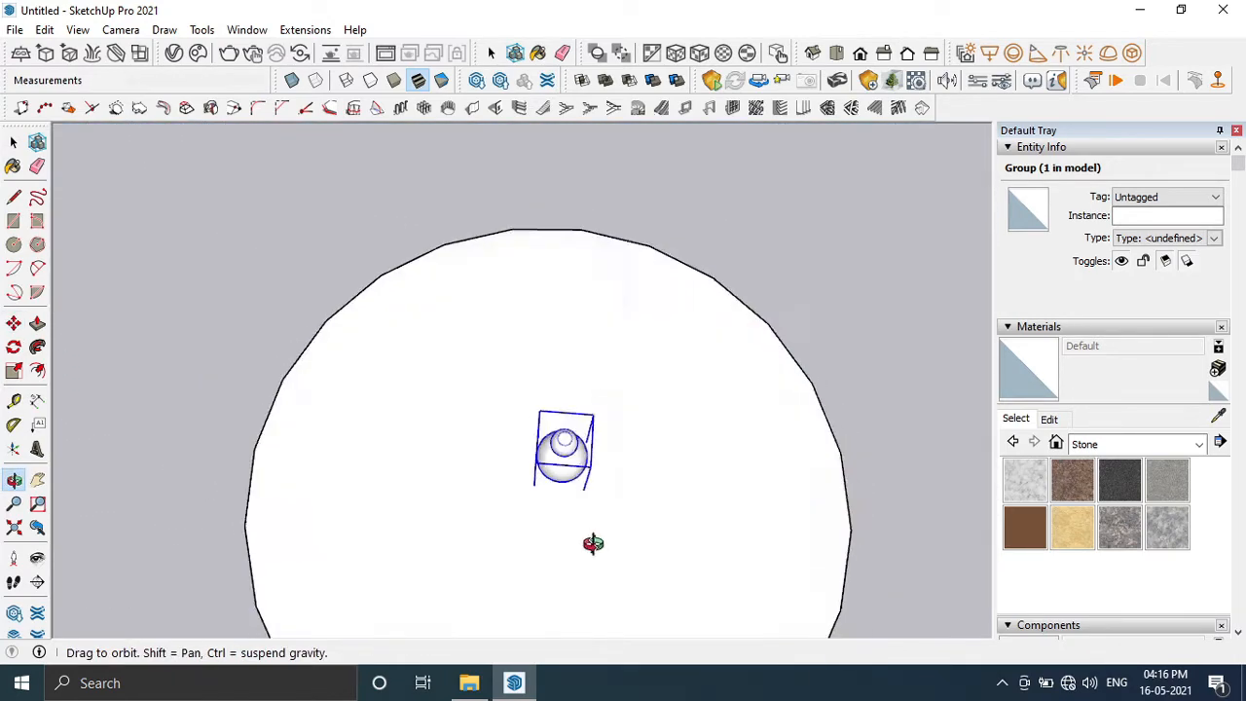
{"action": "scroll", "coordinate": [581, 439], "scroll_direction": "down", "scroll_amount": 3}
{"action": "middle_click_drag", "start_coordinate": [578, 439], "coordinate": [632, 434]}
{"action": "scroll", "coordinate": [582, 482], "scroll_direction": "up", "scroll_amount": 3}
{"action": "scroll", "coordinate": [633, 434], "scroll_direction": "down", "scroll_amount": 4}
{"action": "middle_click_drag", "start_coordinate": [694, 500], "coordinate": [679, 523]}
{"action": "scroll", "coordinate": [598, 462], "scroll_direction": "up", "scroll_amount": 2}
{"action": "scroll", "coordinate": [609, 454], "scroll_direction": "up", "scroll_amount": 2}
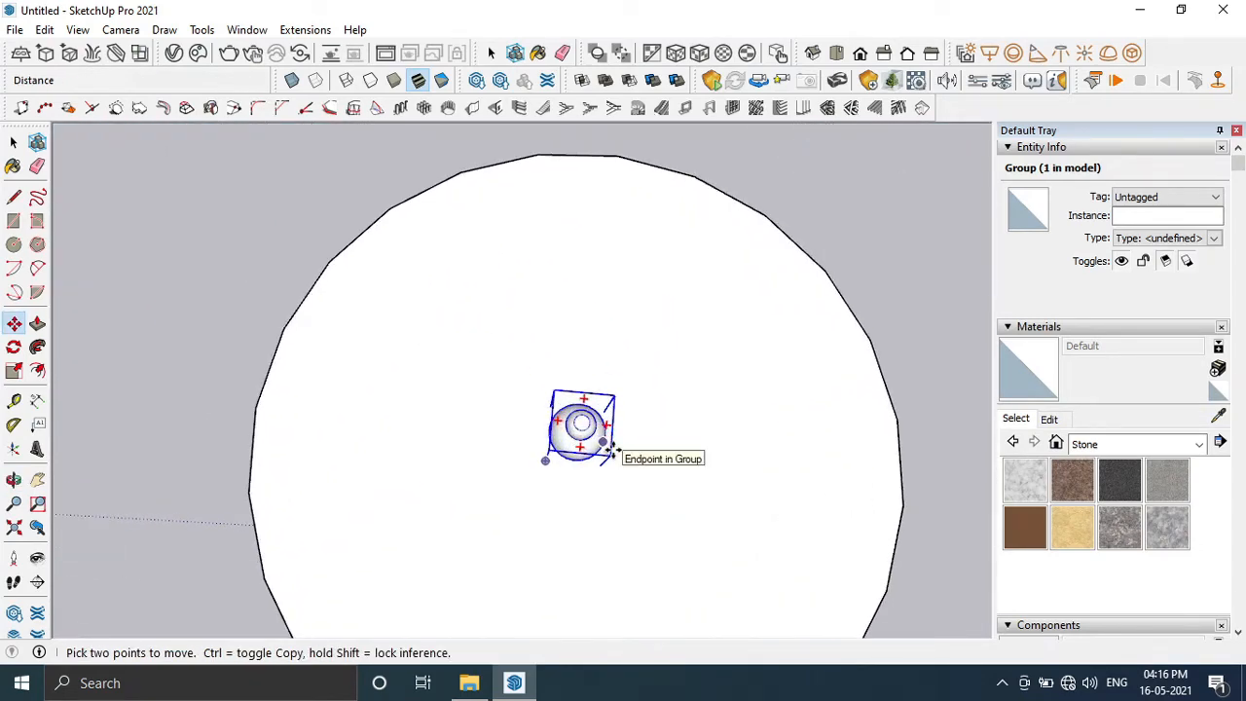
{"action": "middle_click_drag", "start_coordinate": [617, 490], "coordinate": [643, 530]}
{"action": "scroll", "coordinate": [643, 525], "scroll_direction": "down", "scroll_amount": 2}
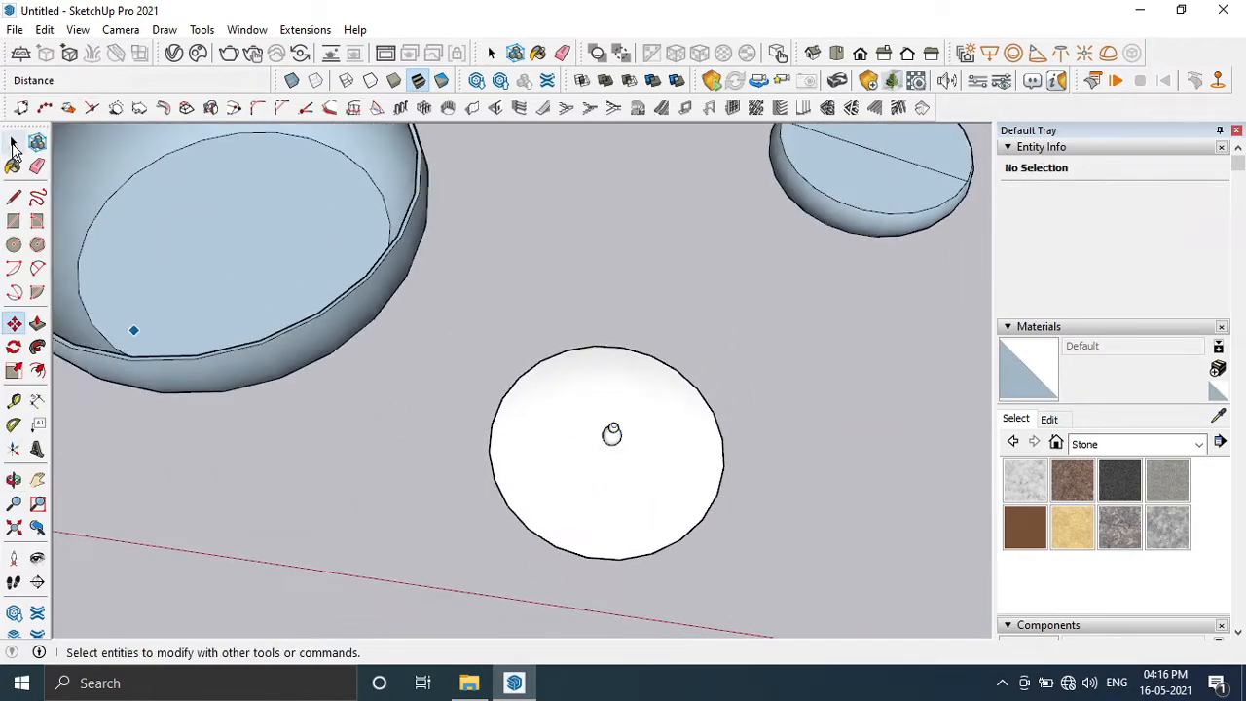
- Group the dome and the knob group into one lid
{"action": "left_click", "coordinate": [14, 144]}
{"action": "left_click", "coordinate": [617, 453]}
{"action": "triple_click", "coordinate": [616, 455]}
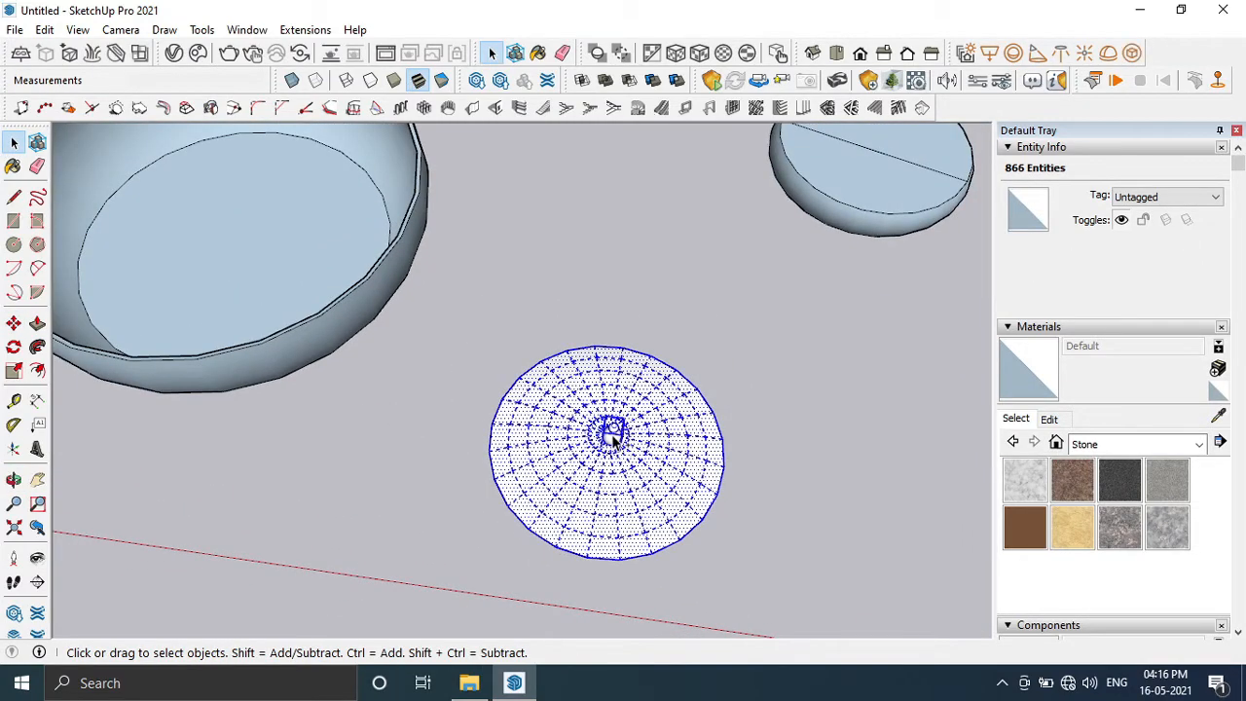
{"action": "right_click", "coordinate": [613, 438]}
{"action": "left_click", "coordinate": [674, 197]}
- Delete the straight edge running across the top of the small round bowl
{"action": "scroll", "coordinate": [806, 309], "scroll_direction": "down", "scroll_amount": 2}
{"action": "left_click", "coordinate": [855, 183]}
{"action": "key", "text": "Delete"}
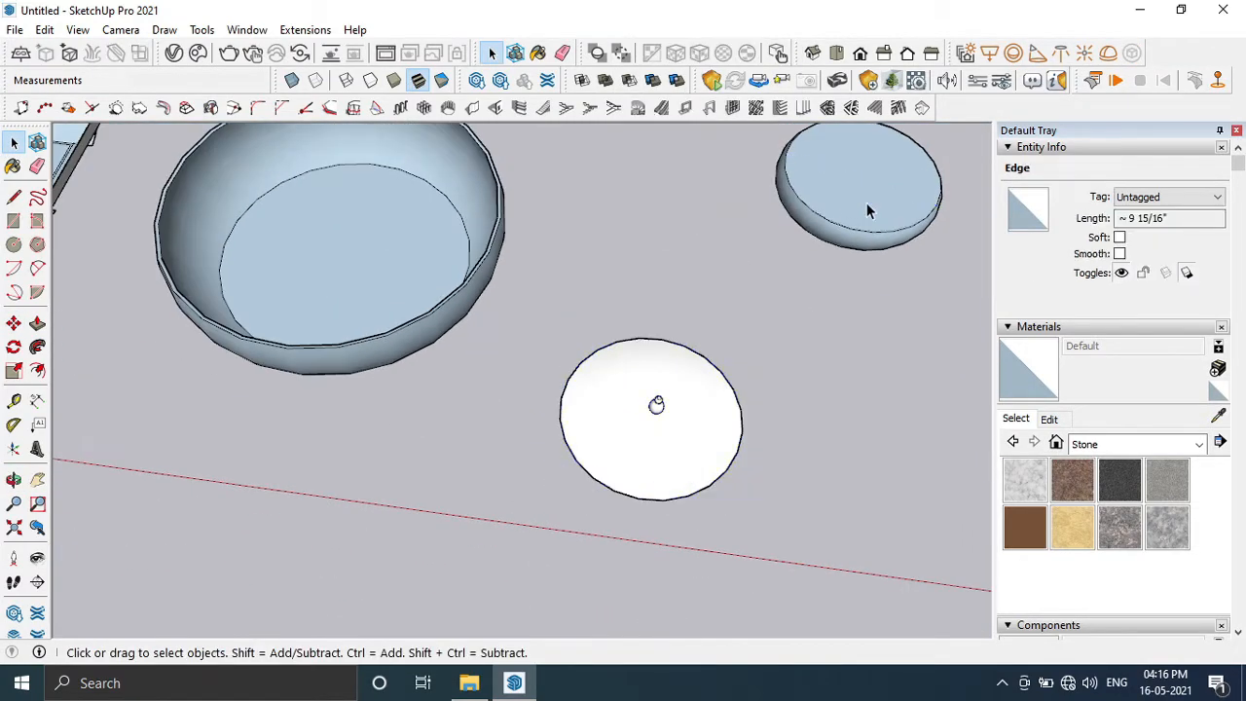
{"action": "middle_click_drag", "start_coordinate": [866, 212], "coordinate": [899, 289]}
{"action": "scroll", "coordinate": [899, 289], "scroll_direction": "up", "scroll_amount": 2}
- Group all the connected geometry of the small round bowl
{"action": "left_click", "coordinate": [651, 356]}
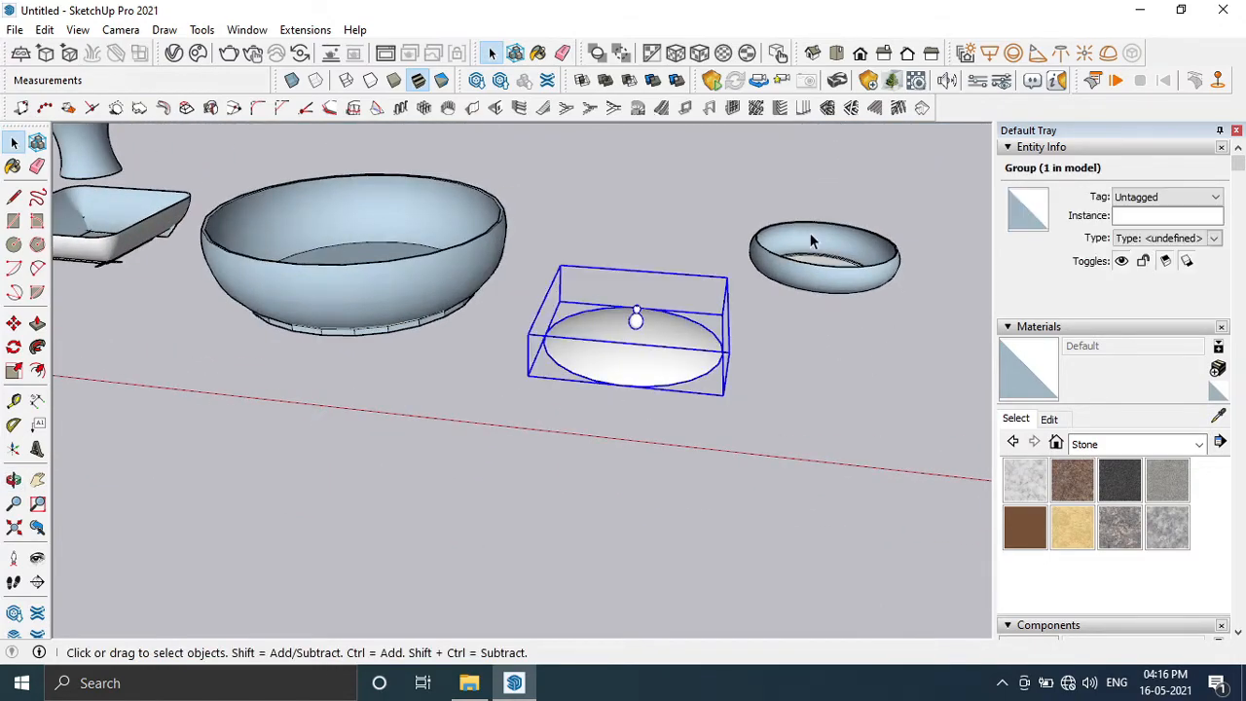
{"action": "triple_click", "coordinate": [813, 242]}
{"action": "middle_click_drag", "start_coordinate": [812, 241], "coordinate": [848, 455]}
{"action": "right_click", "coordinate": [820, 365]}
{"action": "left_click", "coordinate": [881, 196]}
- Move the lid group about 2' 1 1/16" onto the small round bowl
{"action": "left_click", "coordinate": [633, 427]}
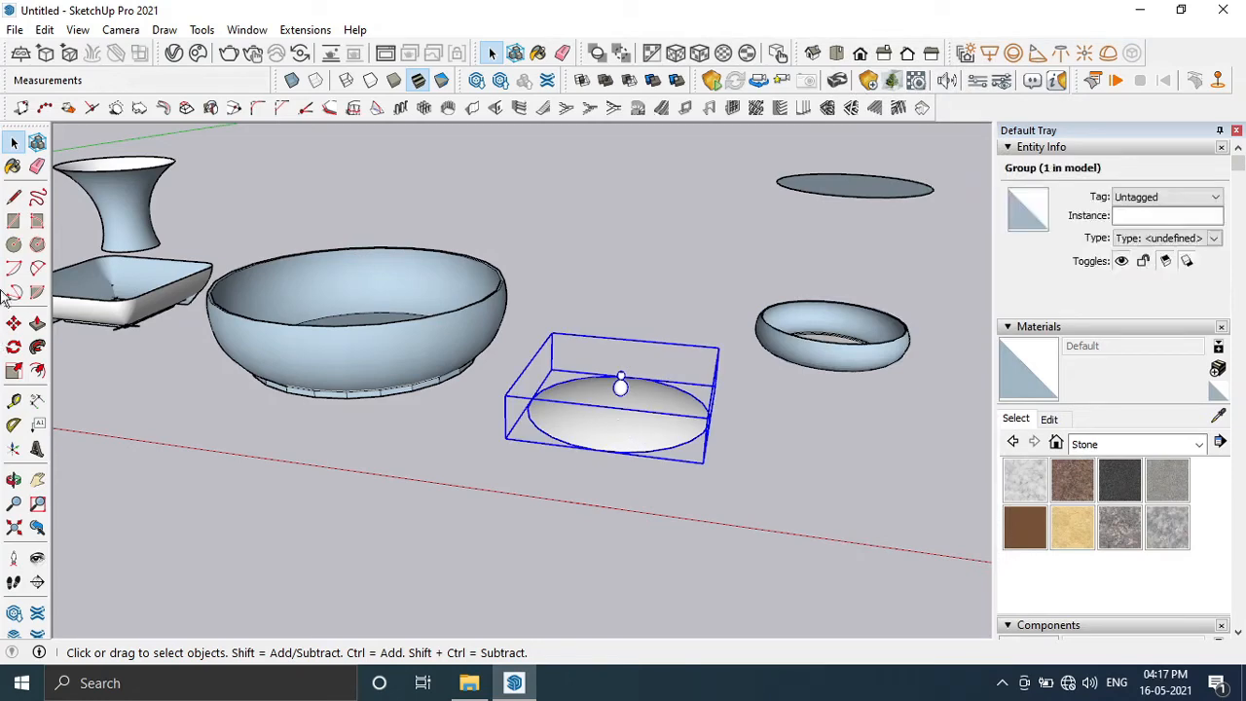
{"action": "left_click", "coordinate": [787, 325]}
{"action": "right_click", "coordinate": [786, 325]}
{"action": "left_click", "coordinate": [659, 435]}
{"action": "left_click", "coordinate": [13, 322]}
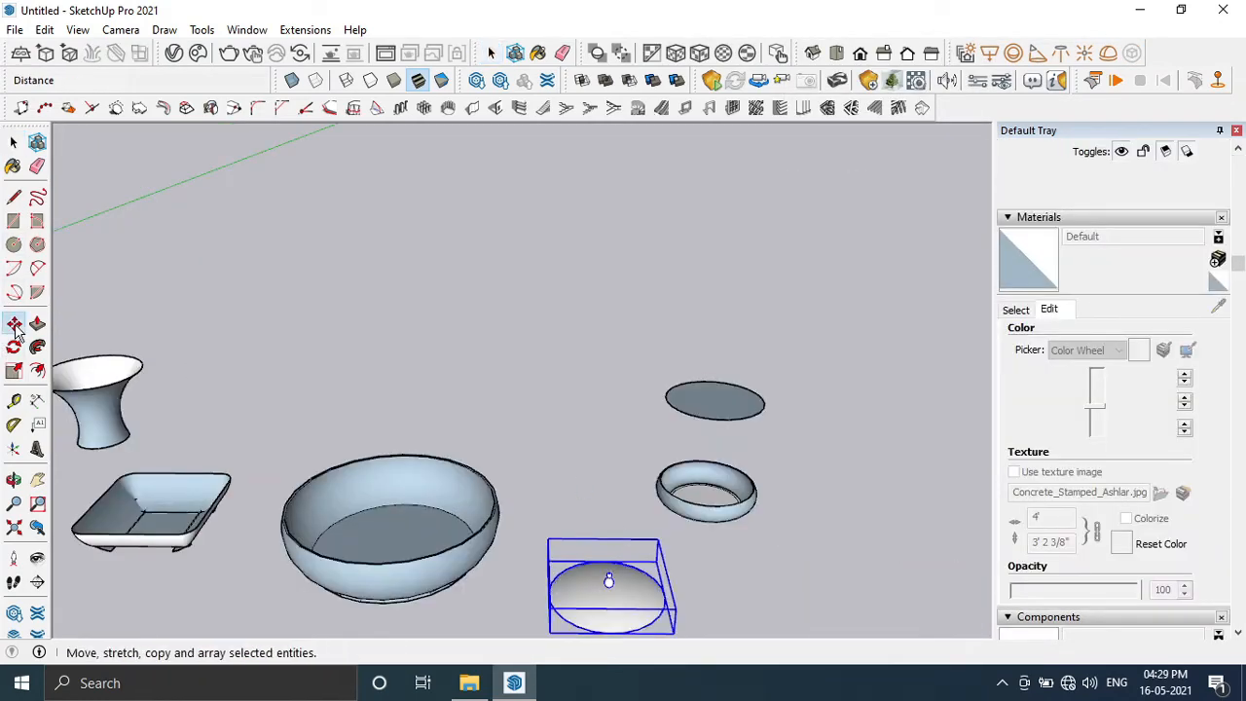
{"action": "left_click", "coordinate": [551, 634]}
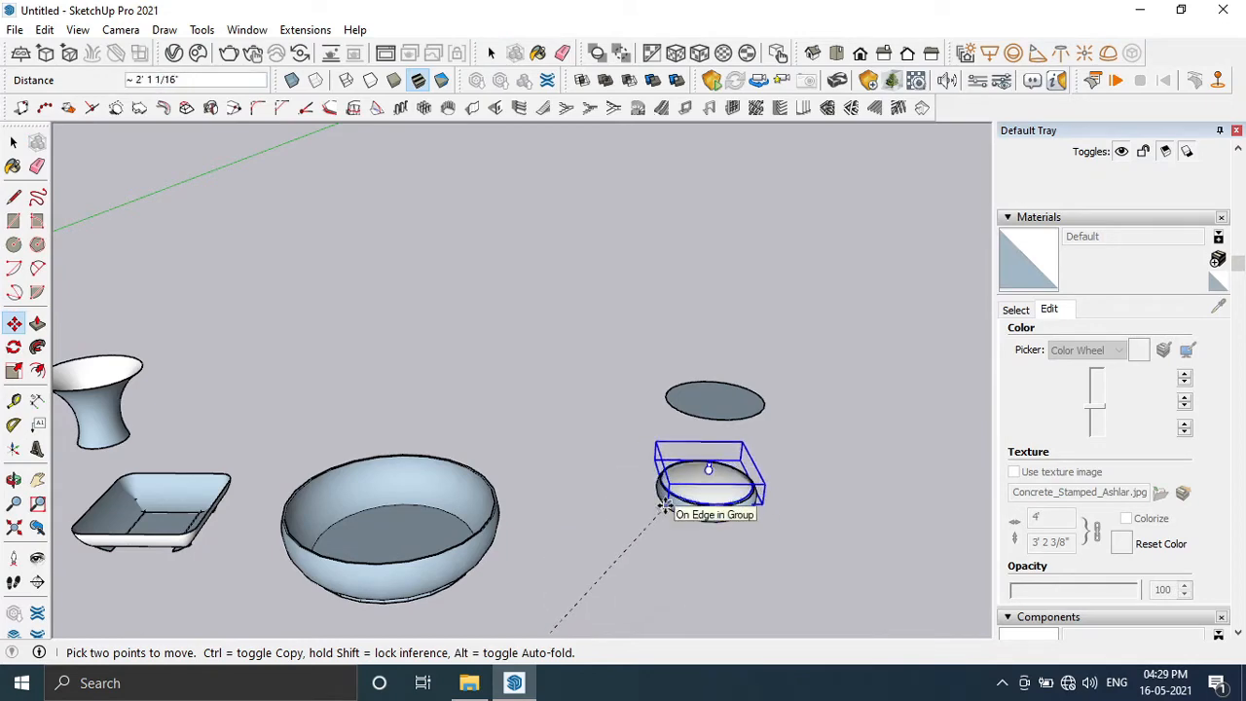
{"action": "middle_click_drag", "start_coordinate": [668, 507], "coordinate": [760, 564]}
- Delete the flat guide circle floating above the small bowl
{"action": "left_click", "coordinate": [13, 143]}
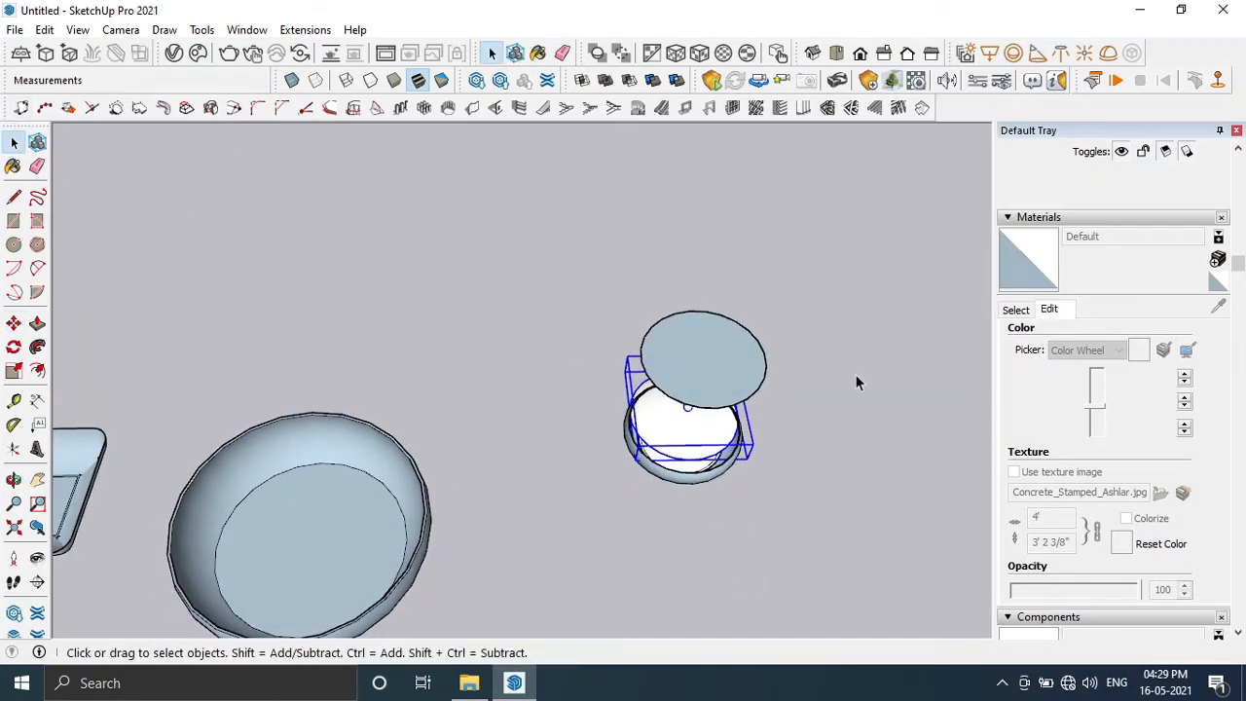
{"action": "key", "text": "Delete"}
{"action": "middle_click_drag", "start_coordinate": [718, 360], "coordinate": [718, 519]}
- Move the lid group from its front edge point to the rim of the small round bowl
{"action": "left_click", "coordinate": [690, 333]}
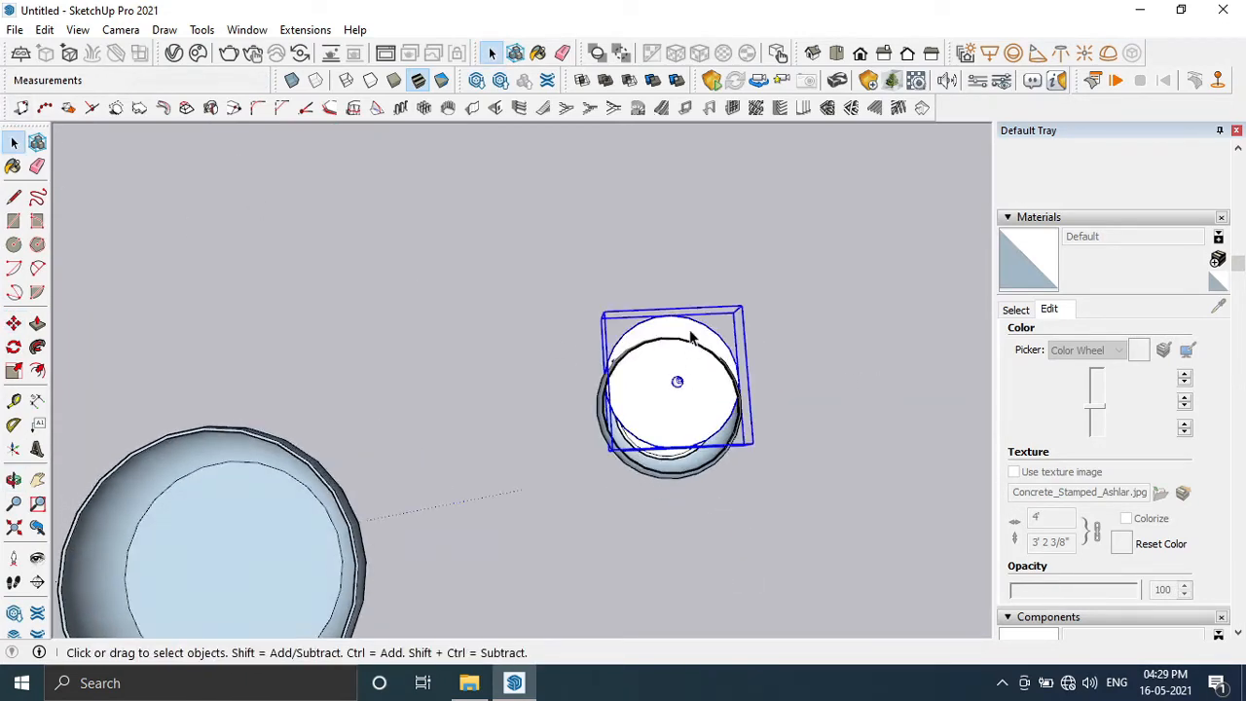
{"action": "middle_click_drag", "start_coordinate": [616, 378], "coordinate": [689, 298]}
{"action": "scroll", "coordinate": [689, 322], "scroll_direction": "up", "scroll_amount": 2}
{"action": "middle_click_drag", "start_coordinate": [717, 518], "coordinate": [652, 376]}
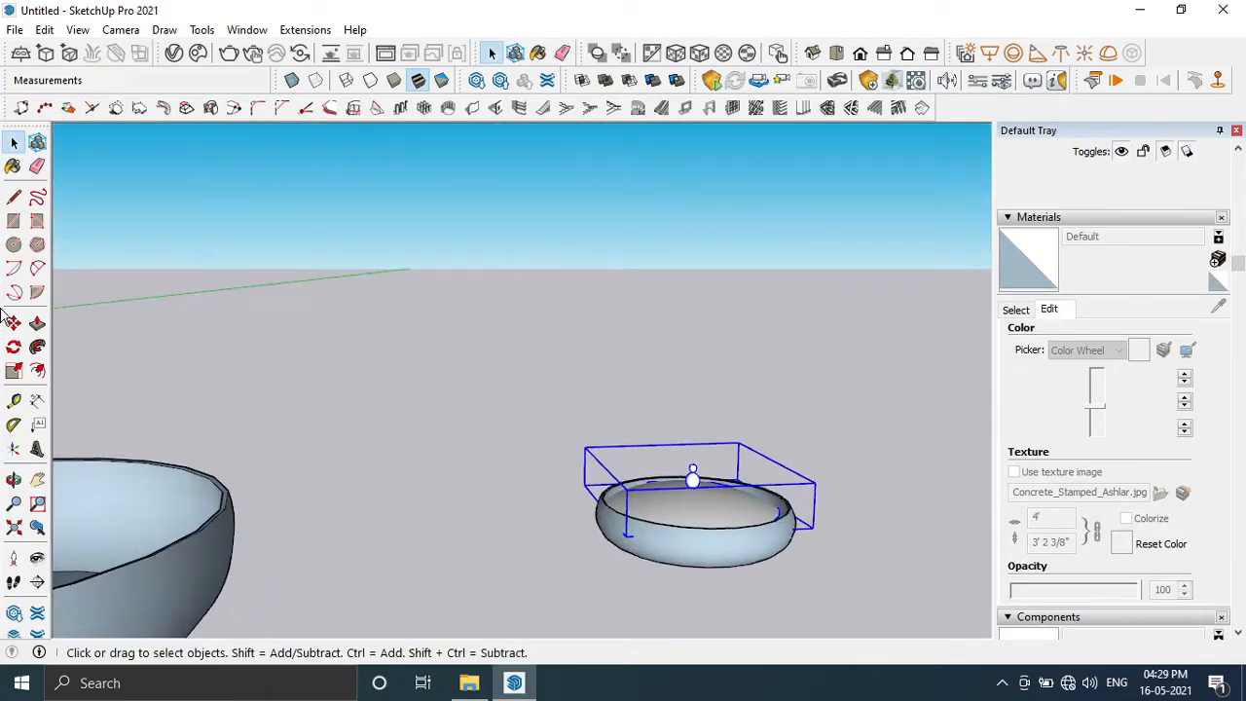
{"action": "middle_click_drag", "start_coordinate": [628, 526], "coordinate": [717, 425]}
{"action": "scroll", "coordinate": [722, 443], "scroll_direction": "up", "scroll_amount": 3}
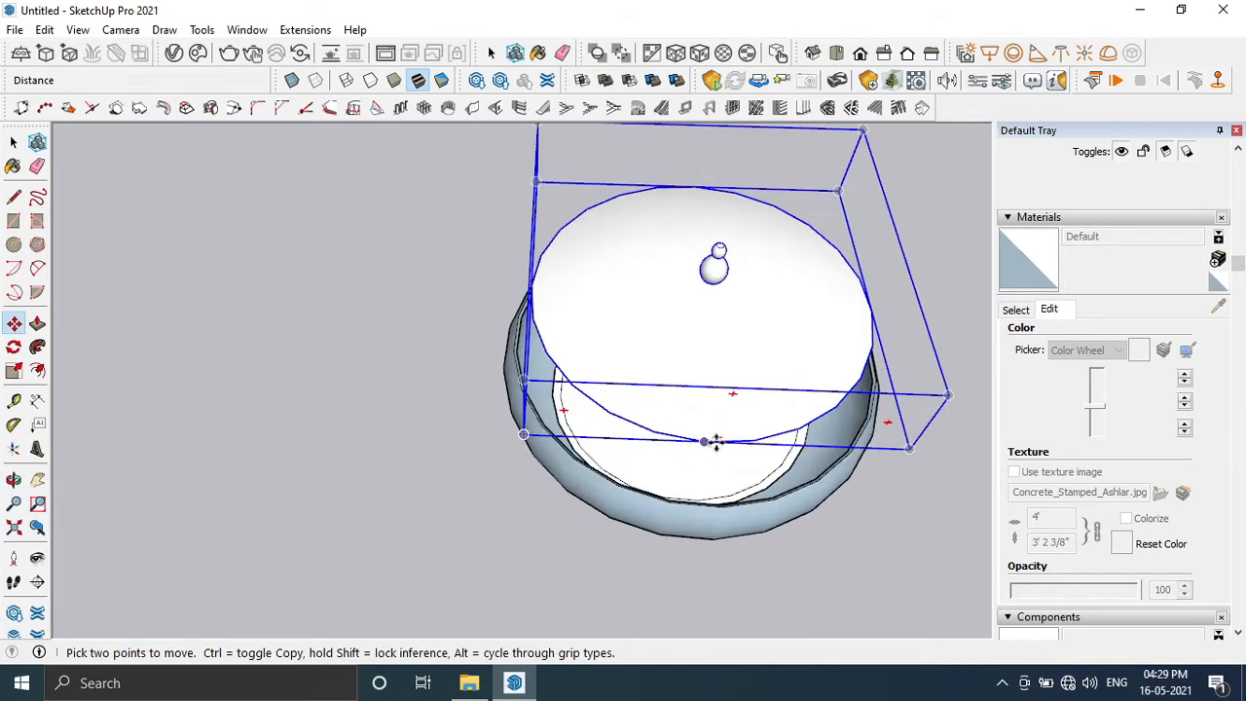
{"action": "left_click", "coordinate": [711, 441]}
{"action": "left_click", "coordinate": [721, 505]}
- Shift the lid about 3/8" sideways to align it with the small bowl's rim, and deselect it
{"action": "middle_click_drag", "start_coordinate": [687, 529], "coordinate": [563, 362]}
{"action": "left_click_drag", "start_coordinate": [545, 345], "coordinate": [529, 351]}
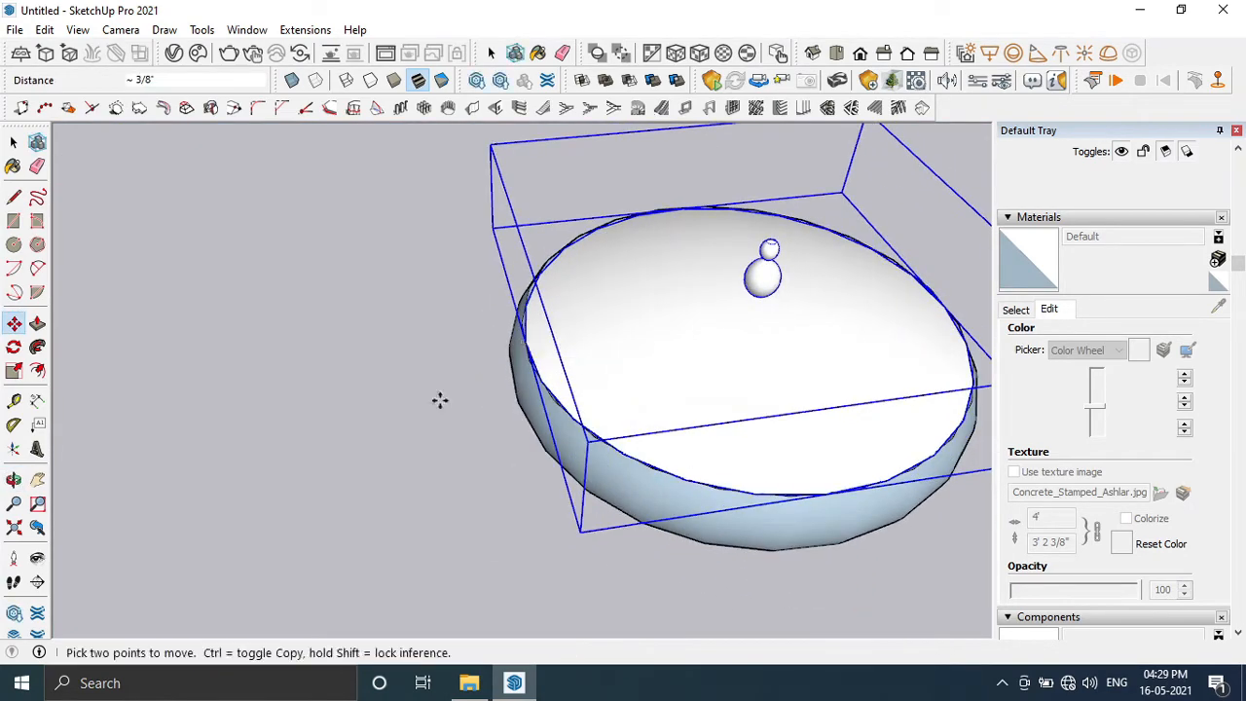
{"action": "key", "text": "space"}
{"action": "left_click", "coordinate": [434, 404]}
- Examine the lidded bowl from the side and alongside the other tableware
{"action": "key", "text": "m"}
{"action": "scroll", "coordinate": [426, 423], "scroll_direction": "down", "scroll_amount": 4}
{"action": "middle_click_drag", "start_coordinate": [425, 422], "coordinate": [534, 344]}
{"action": "scroll", "coordinate": [553, 514], "scroll_direction": "down", "scroll_amount": 4}
{"action": "middle_click_drag", "start_coordinate": [554, 514], "coordinate": [523, 442]}
{"action": "scroll", "coordinate": [523, 442], "scroll_direction": "down", "scroll_amount": 3}
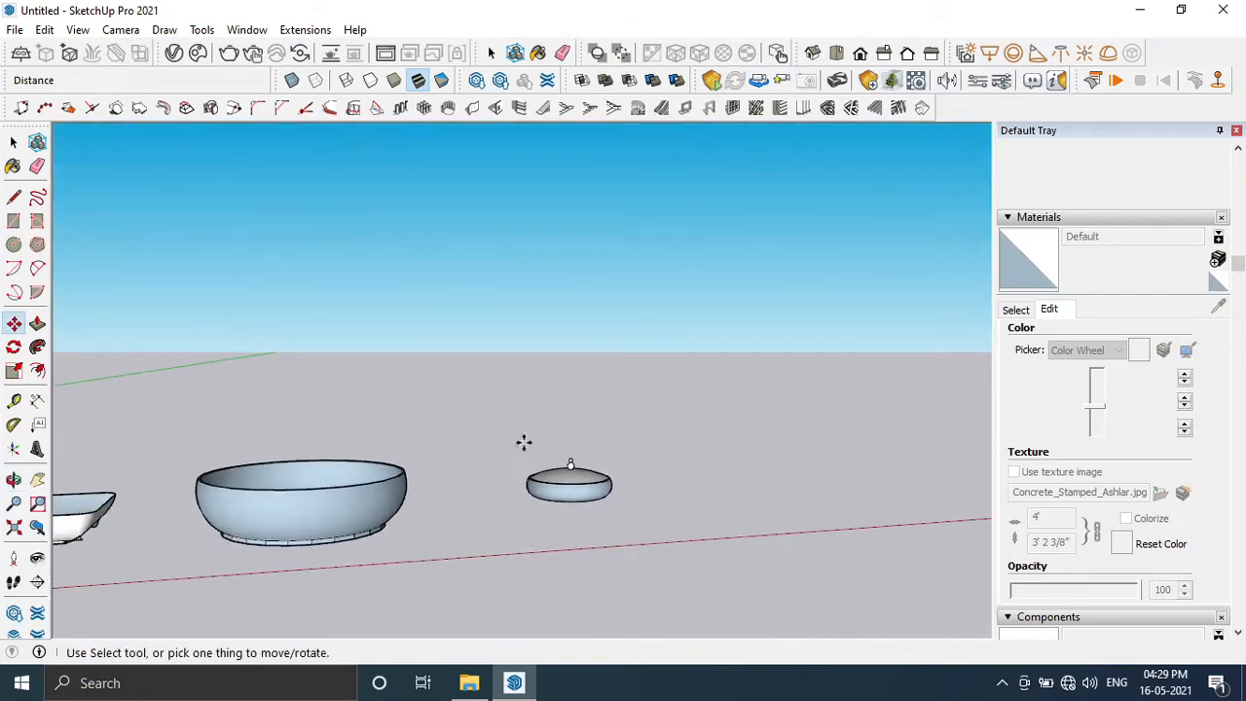
{"action": "middle_click_drag", "start_coordinate": [443, 521], "coordinate": [350, 593]}
{"action": "scroll", "coordinate": [345, 592], "scroll_direction": "down", "scroll_amount": 2}
- Select the small round bowl group and display the Stone material collection
{"action": "left_click", "coordinate": [13, 145]}
{"action": "left_click", "coordinate": [547, 472]}
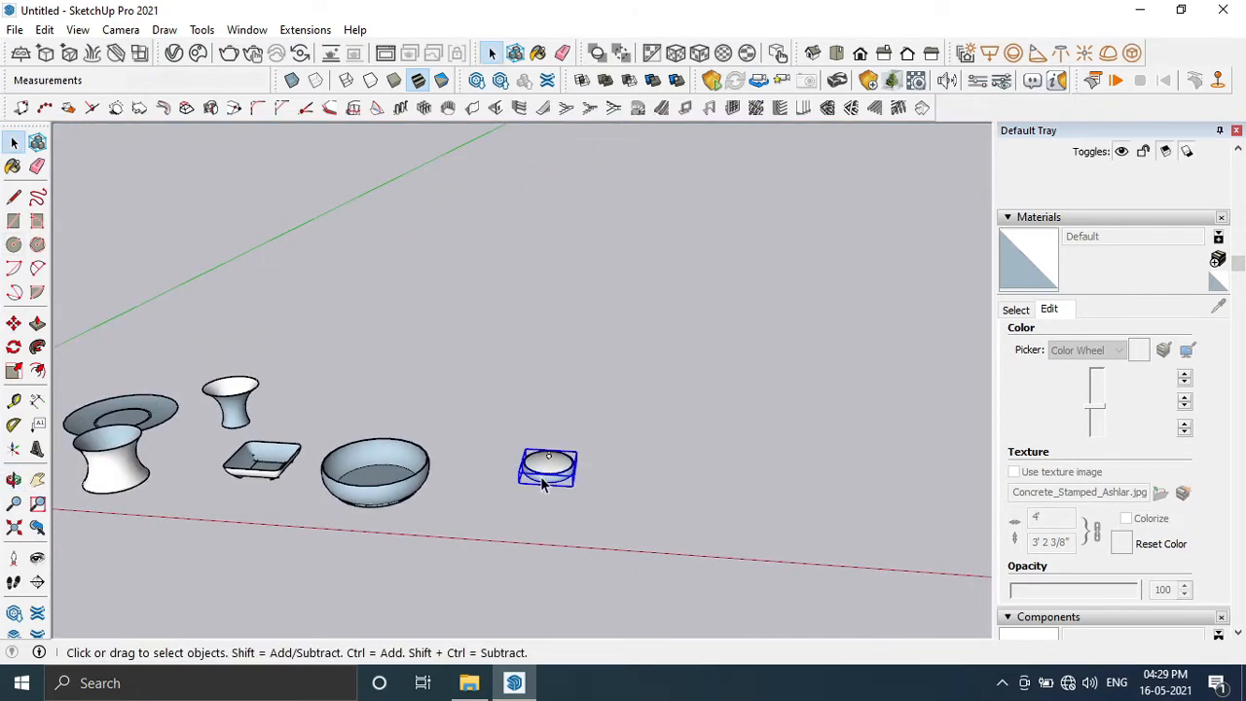
{"action": "scroll", "coordinate": [1041, 328], "scroll_direction": "down", "scroll_amount": 3}
{"action": "scroll", "coordinate": [1034, 321], "scroll_direction": "up", "scroll_amount": 5}
{"action": "left_click", "coordinate": [1032, 327]}
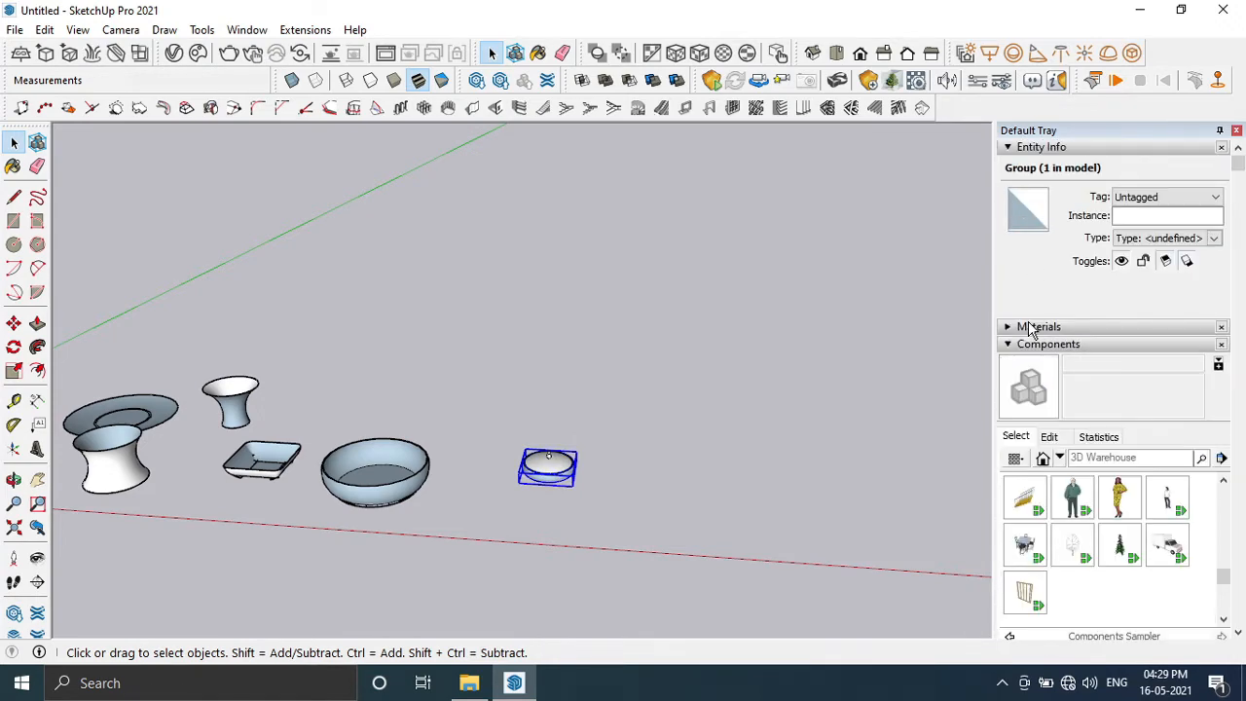
{"action": "left_click", "coordinate": [1030, 327]}
{"action": "left_click", "coordinate": [1017, 419]}
{"action": "left_click", "coordinate": [1134, 444]}
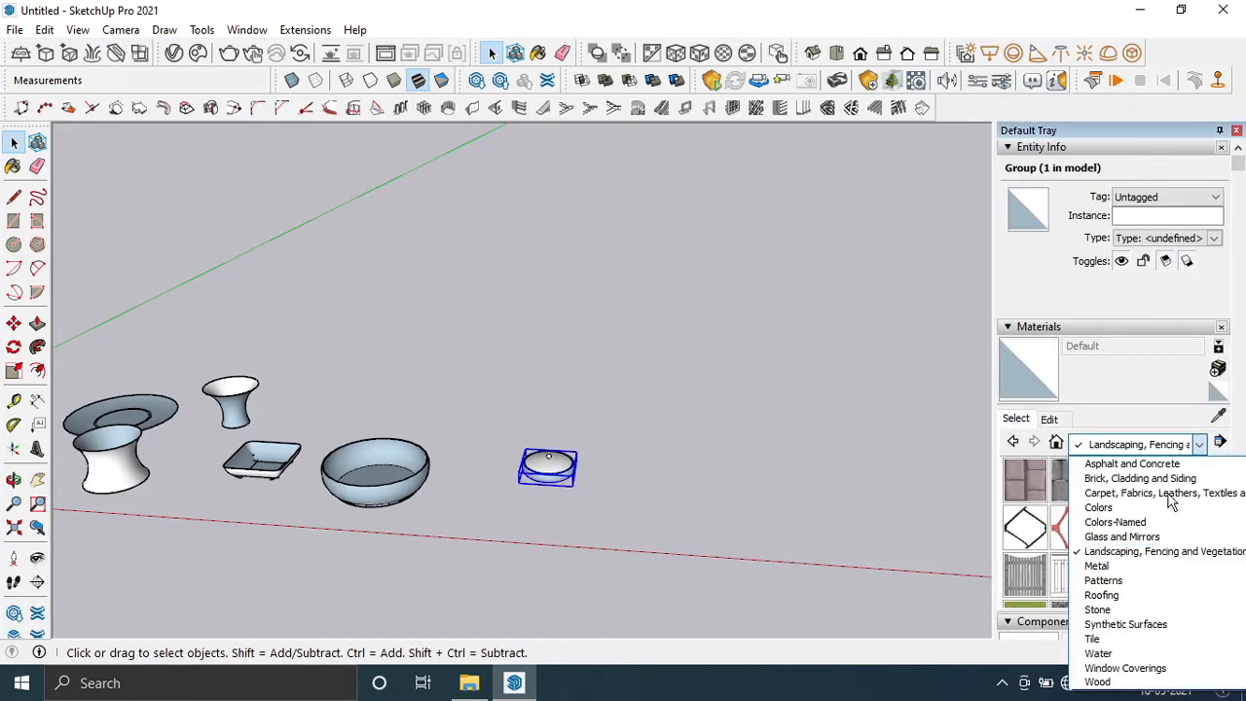
{"action": "left_click", "coordinate": [1098, 609]}
- Paint the small round bowl with Carrera Marble
{"action": "left_click", "coordinate": [1025, 480]}
{"action": "left_click", "coordinate": [541, 466]}
{"action": "scroll", "coordinate": [545, 463], "scroll_direction": "up", "scroll_amount": 5}
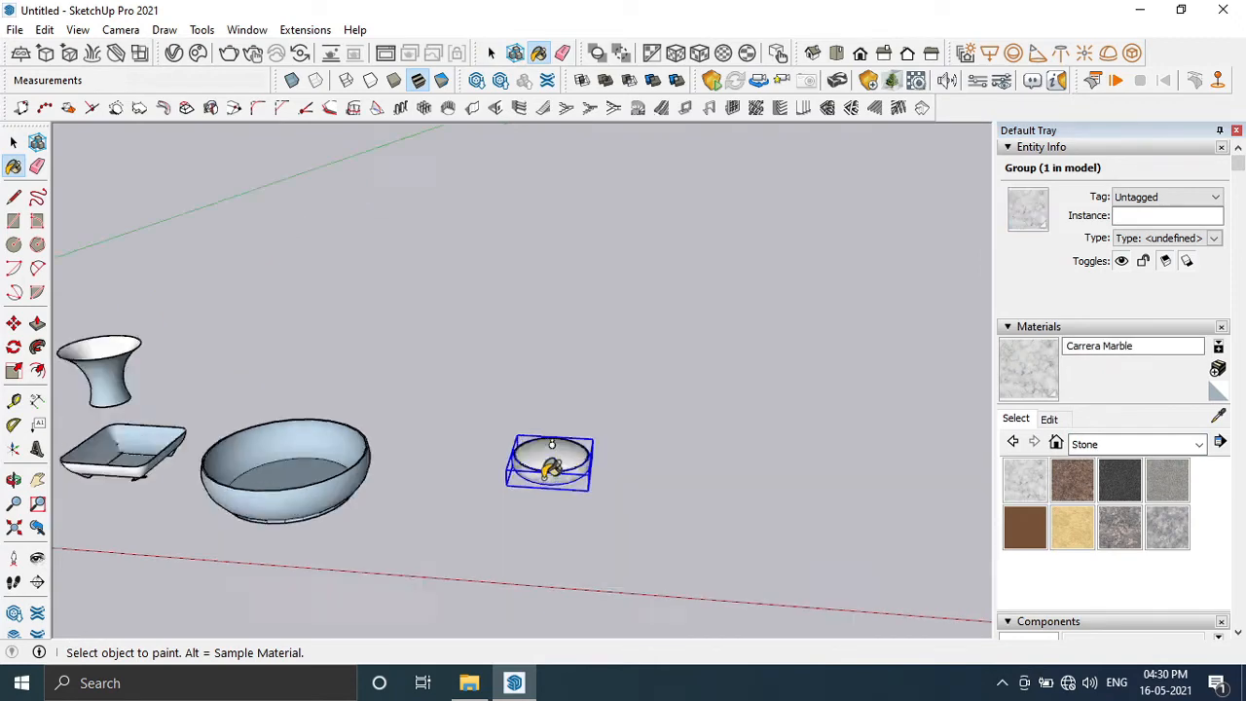
{"action": "mouse_move", "coordinate": [551, 458]}
{"action": "middle_mouse_down"}
{"action": "mouse_move", "coordinate": [556, 418]}
{"action": "mouse_move", "coordinate": [594, 465]}
{"action": "middle_mouse_up"}
- Paint the small round bowl under the lid with Stone Vein Gray
{"action": "left_click", "coordinate": [1167, 528]}
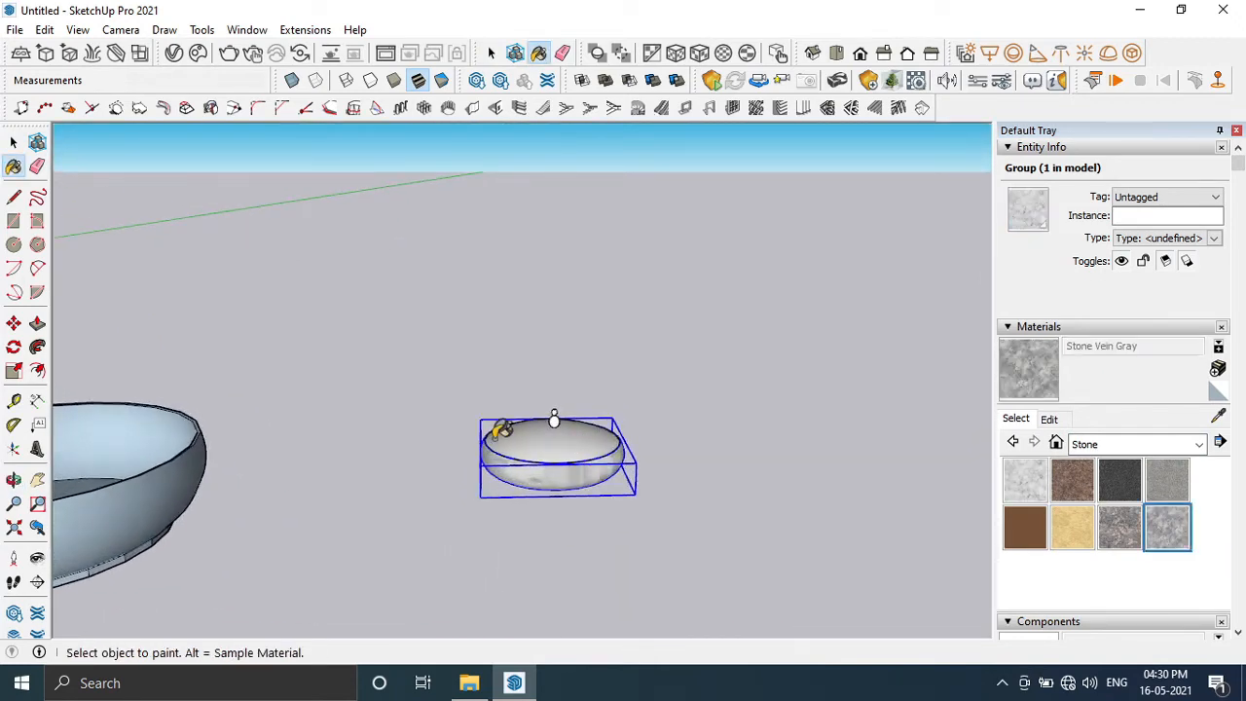
{"action": "left_click", "coordinate": [556, 466]}
{"action": "scroll", "coordinate": [555, 466], "scroll_direction": "down", "scroll_amount": 5}
{"action": "middle_click_drag", "start_coordinate": [446, 494], "coordinate": [356, 588]}
- Group the large round bowl's geometry and paint the group with Granite Dark Gray
{"action": "key", "text": "space"}
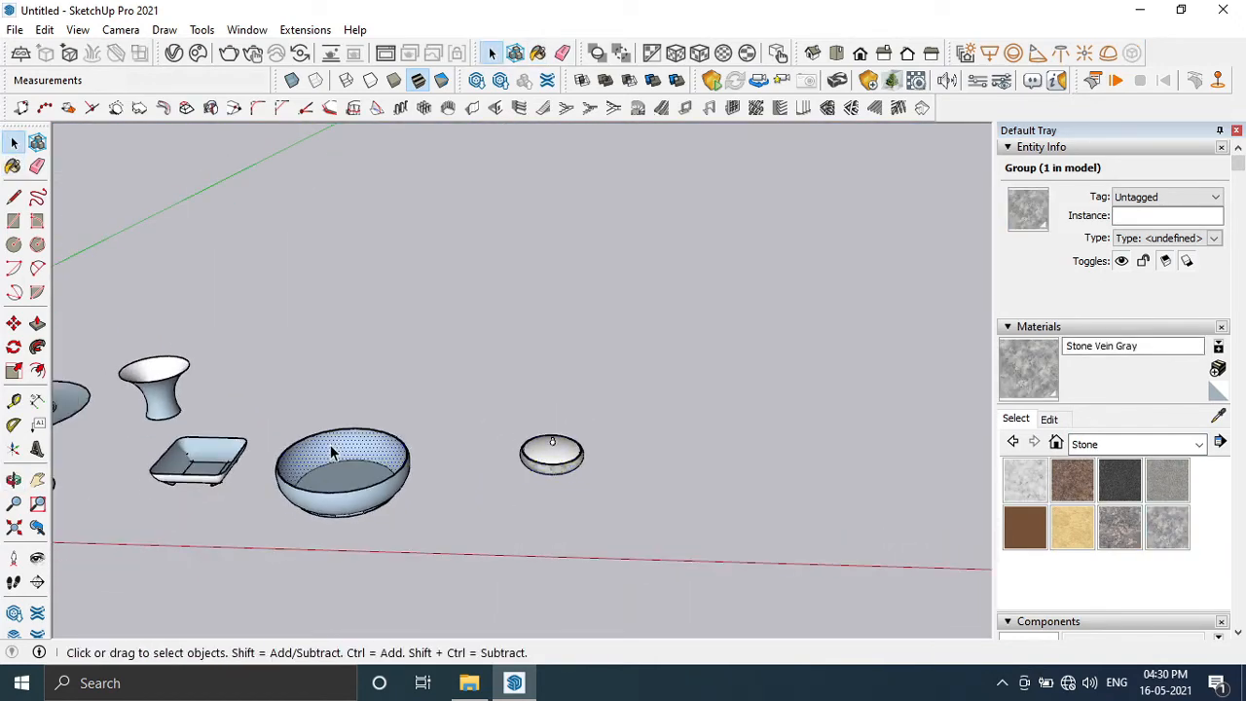
{"action": "triple_click", "coordinate": [330, 444]}
{"action": "right_click", "coordinate": [330, 450]}
{"action": "left_click", "coordinate": [375, 198]}
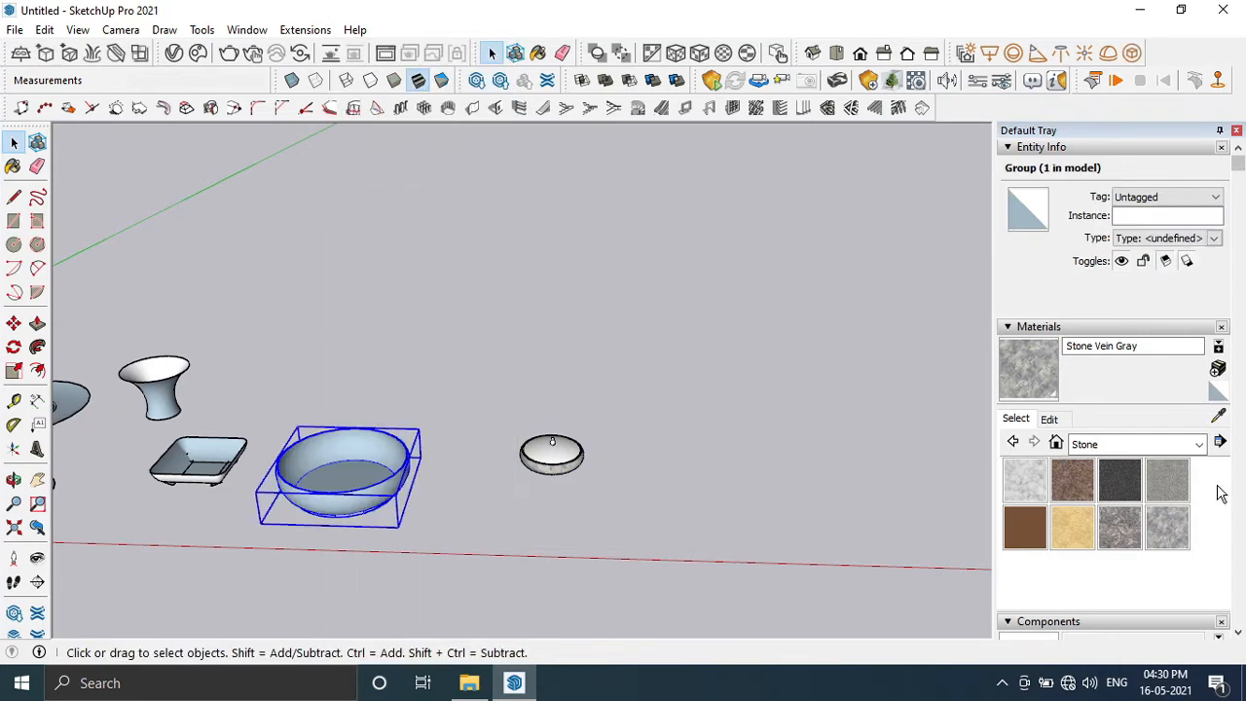
{"action": "left_click", "coordinate": [1120, 479]}
{"action": "left_click", "coordinate": [365, 455]}
{"action": "middle_click_drag", "start_coordinate": [248, 533], "coordinate": [298, 512]}
{"action": "scroll", "coordinate": [298, 512], "scroll_direction": "down", "scroll_amount": 1}
- Group the square dish's geometry and paint the group with Granite Light Gray
{"action": "left_click", "coordinate": [14, 143]}
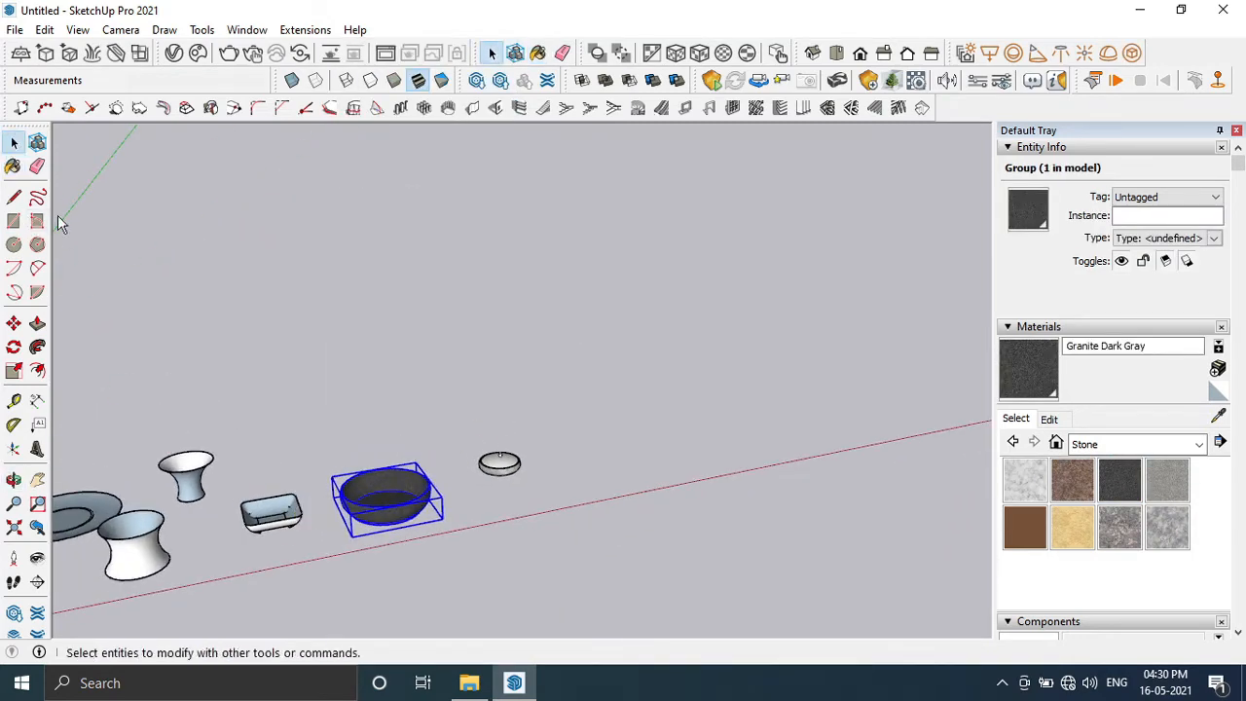
{"action": "scroll", "coordinate": [224, 513], "scroll_direction": "up", "scroll_amount": 3}
{"action": "left_click_drag", "start_coordinate": [237, 473], "coordinate": [353, 566]}
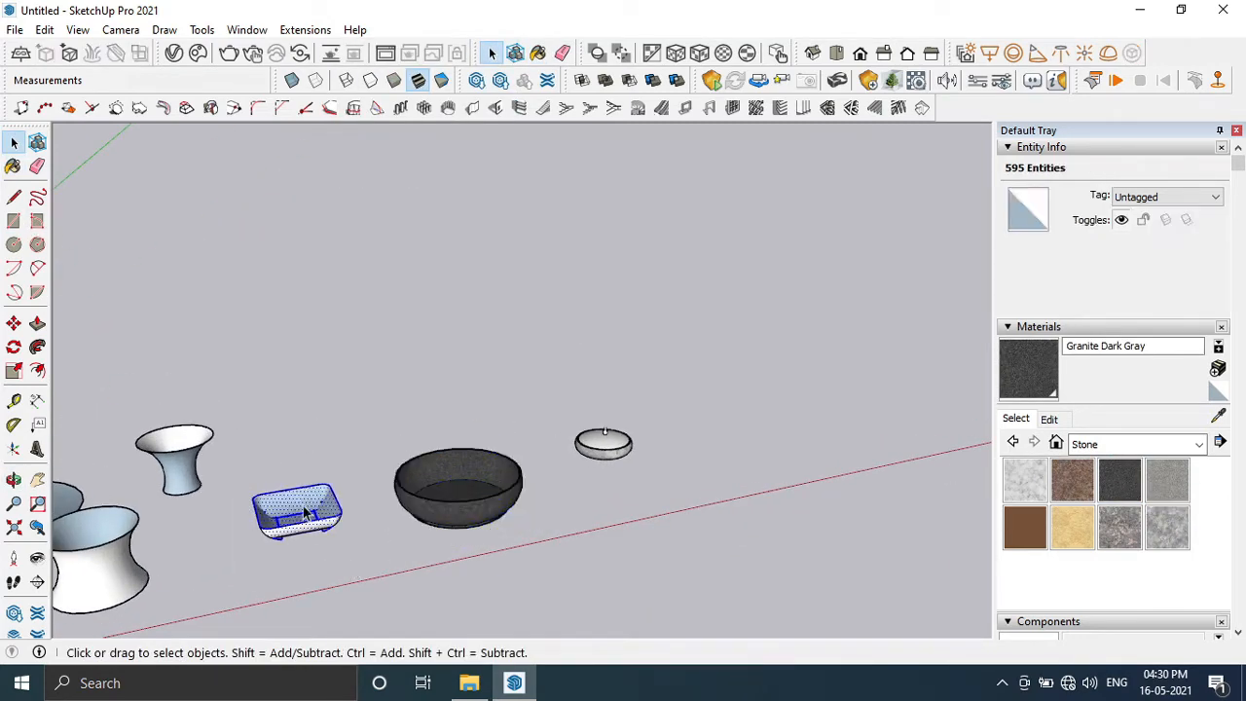
{"action": "right_click", "coordinate": [305, 513]}
{"action": "left_click", "coordinate": [375, 253]}
{"action": "left_click", "coordinate": [1167, 478]}
{"action": "left_click", "coordinate": [297, 500]}
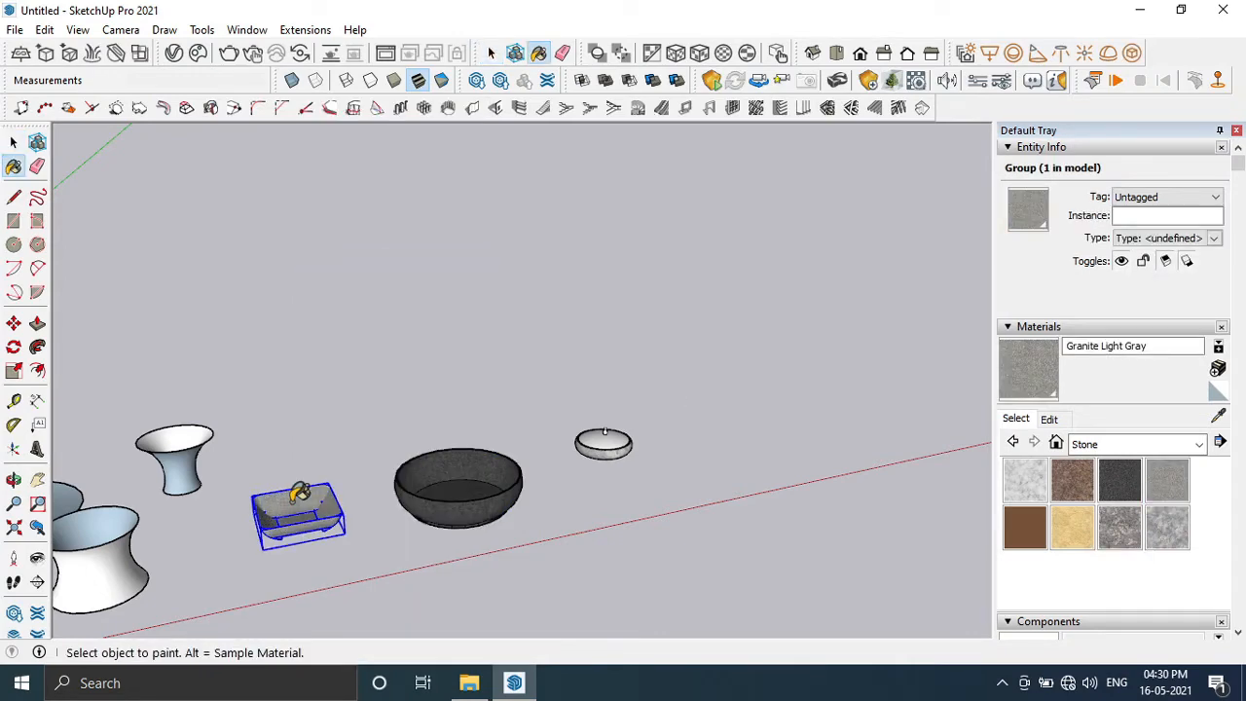
- Select the entire plate and paint it with Stone Brushed Khaki
{"action": "middle_click_drag", "start_coordinate": [300, 493], "coordinate": [112, 281]}
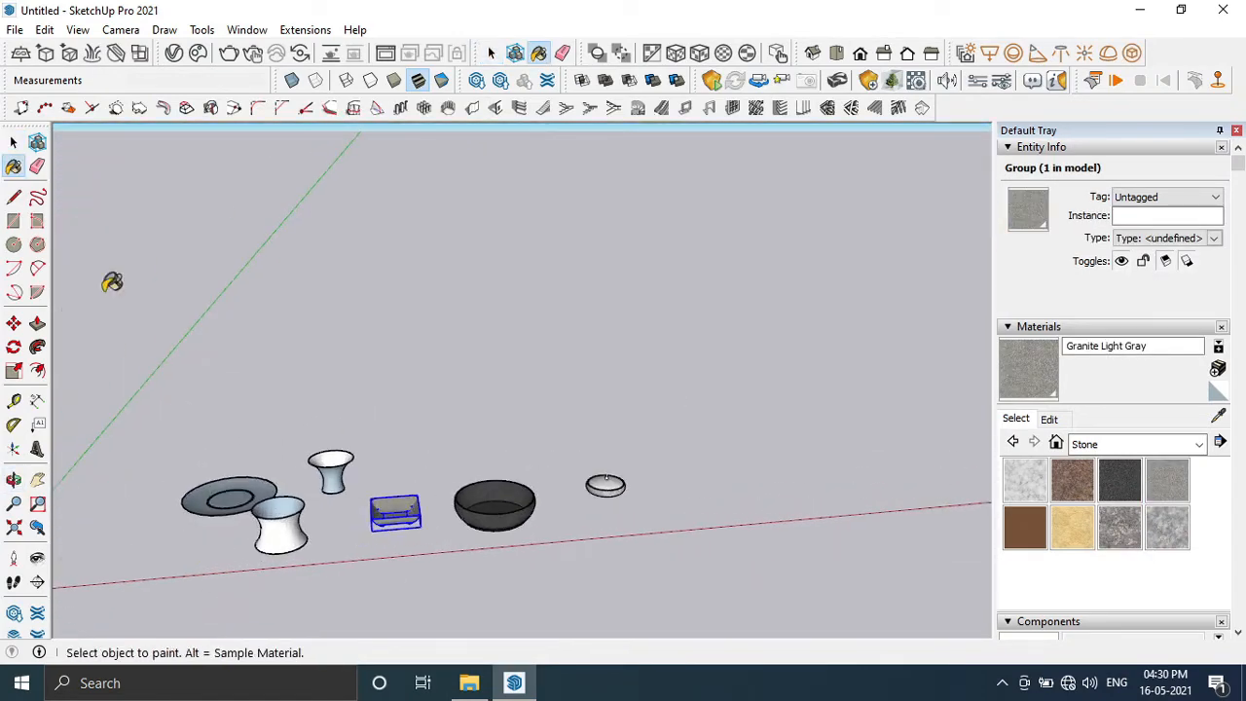
{"action": "key", "text": "space"}
{"action": "middle_click_drag", "start_coordinate": [123, 389], "coordinate": [204, 500]}
{"action": "double_click", "coordinate": [205, 500]}
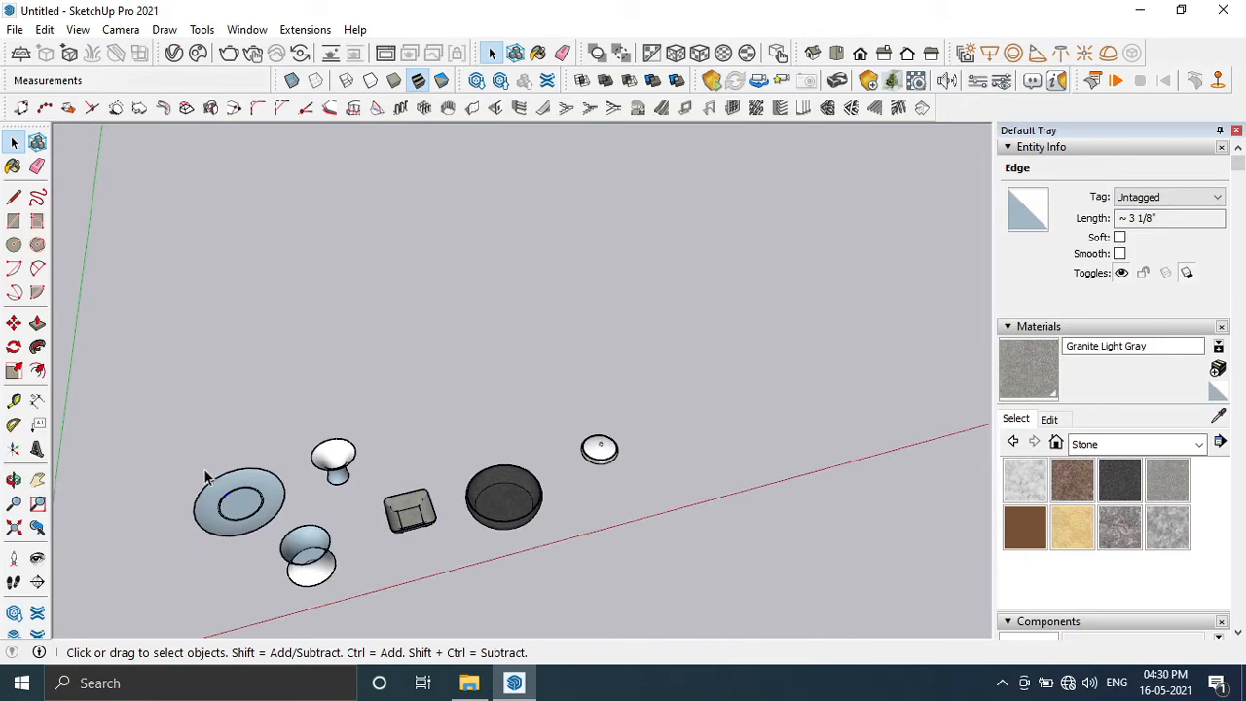
{"action": "key", "text": "ctrl+a"}
{"action": "left_click", "coordinate": [1073, 526]}
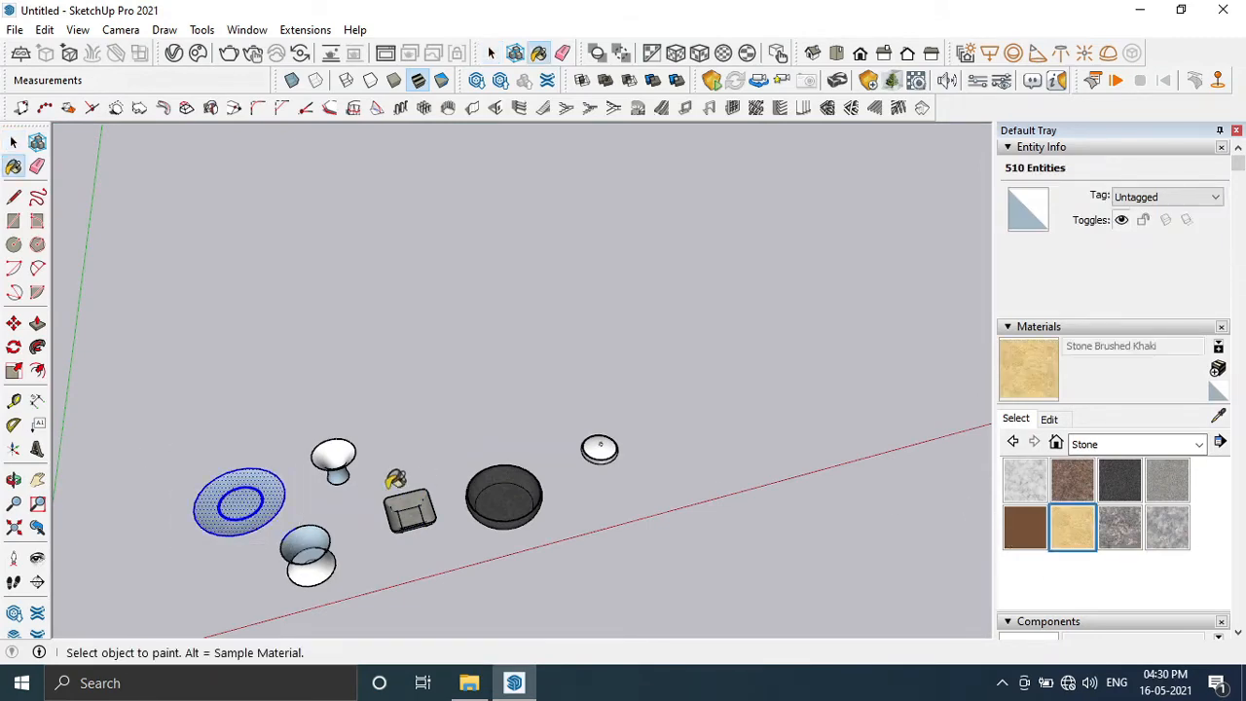
{"action": "left_click", "coordinate": [247, 496]}
{"action": "mouse_move", "coordinate": [246, 496]}
{"action": "middle_mouse_down"}
{"action": "mouse_move", "coordinate": [214, 623]}
{"action": "mouse_move", "coordinate": [182, 604]}
{"action": "mouse_move", "coordinate": [308, 587]}
{"action": "mouse_move", "coordinate": [282, 554]}
{"action": "middle_mouse_up"}
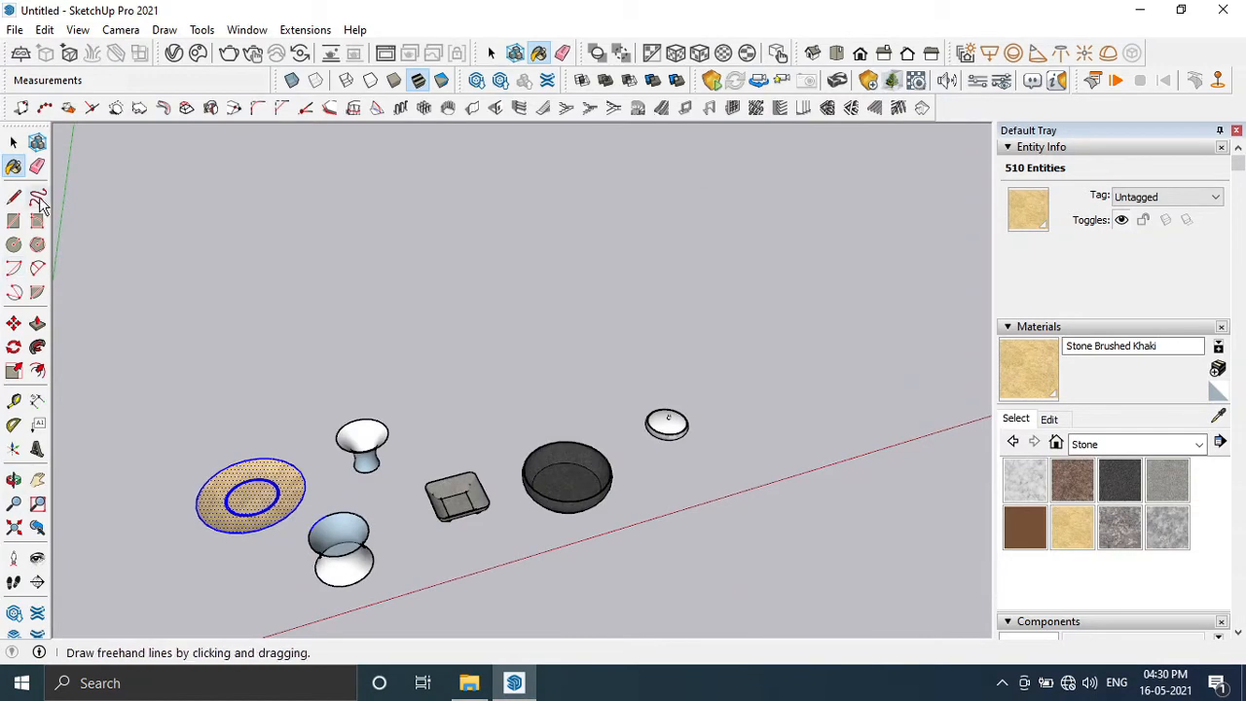
- Paint the outer surfaces of both flared vases with Granite Brown
{"action": "left_click", "coordinate": [1075, 485]}
{"action": "middle_click_drag", "start_coordinate": [319, 504], "coordinate": [341, 468]}
{"action": "left_click", "coordinate": [379, 561]}
{"action": "left_click", "coordinate": [362, 490]}
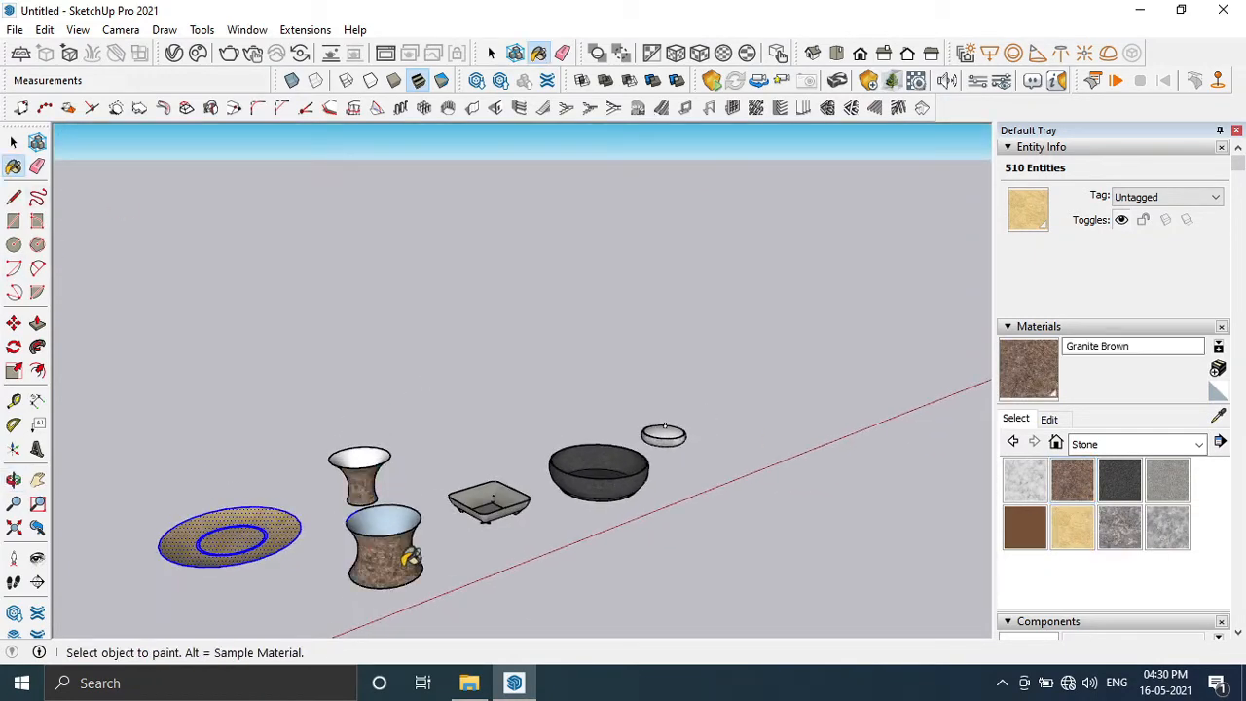
{"action": "mouse_move", "coordinate": [412, 559]}
{"action": "middle_mouse_down"}
{"action": "mouse_move", "coordinate": [431, 474]}
{"action": "mouse_move", "coordinate": [416, 514]}
{"action": "middle_mouse_up"}
{"action": "middle_click_drag", "start_coordinate": [303, 551], "coordinate": [370, 487]}
- Paint the inner surfaces of both flared vases with Translucent Glass Tinted from the Glass and Mirrors collection
{"action": "left_click", "coordinate": [1199, 444]}
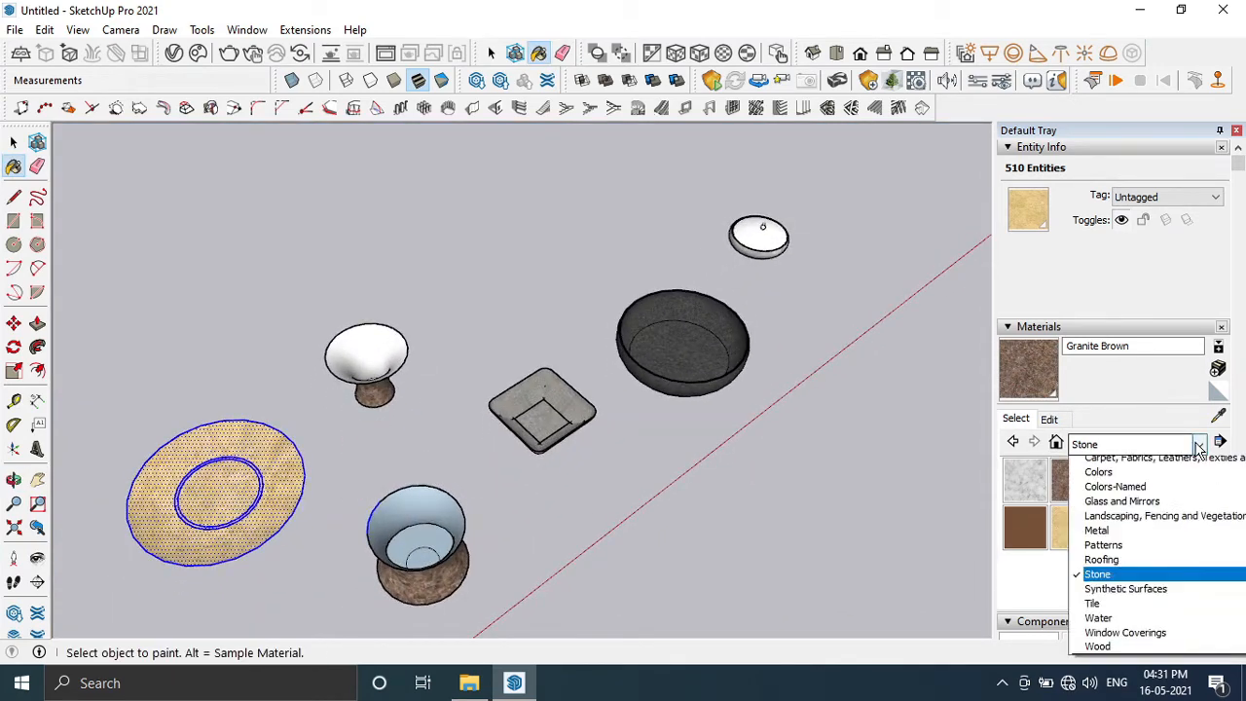
{"action": "scroll", "coordinate": [1148, 545], "scroll_direction": "up", "scroll_amount": 1}
{"action": "left_click", "coordinate": [1148, 551]}
{"action": "left_click", "coordinate": [1188, 449]}
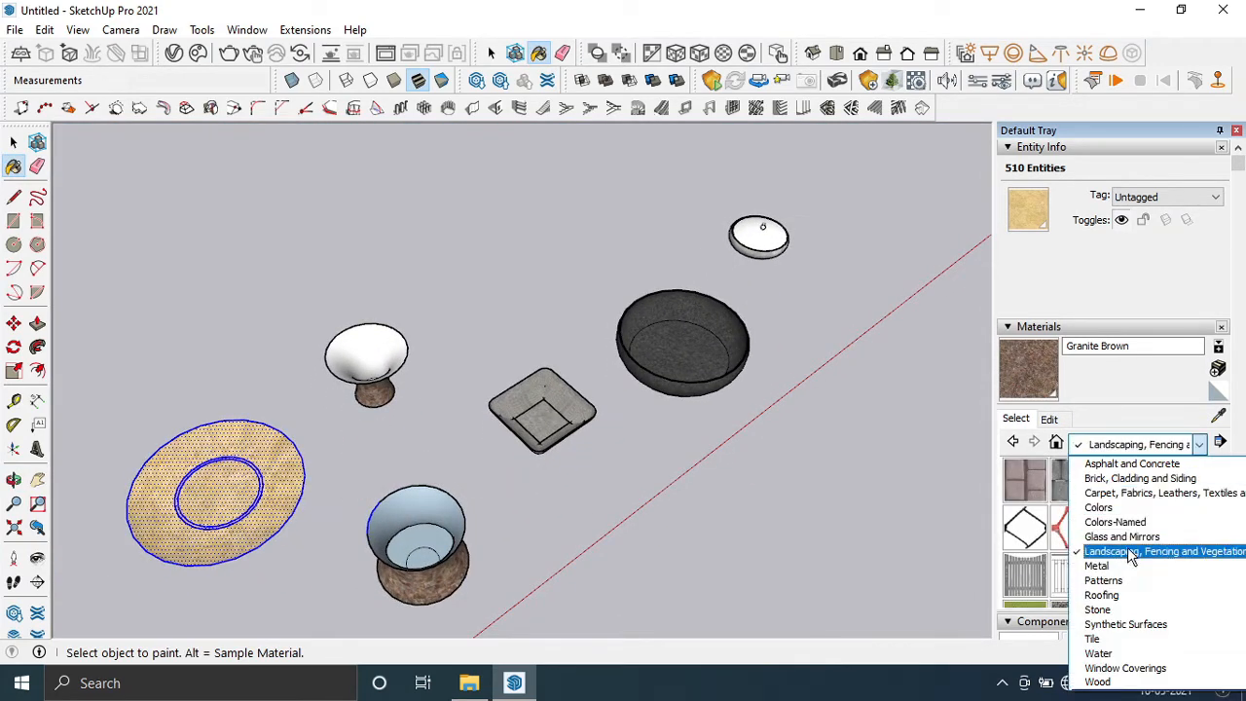
{"action": "left_click", "coordinate": [1119, 545]}
{"action": "left_click", "coordinate": [1119, 575]}
{"action": "left_click", "coordinate": [429, 501]}
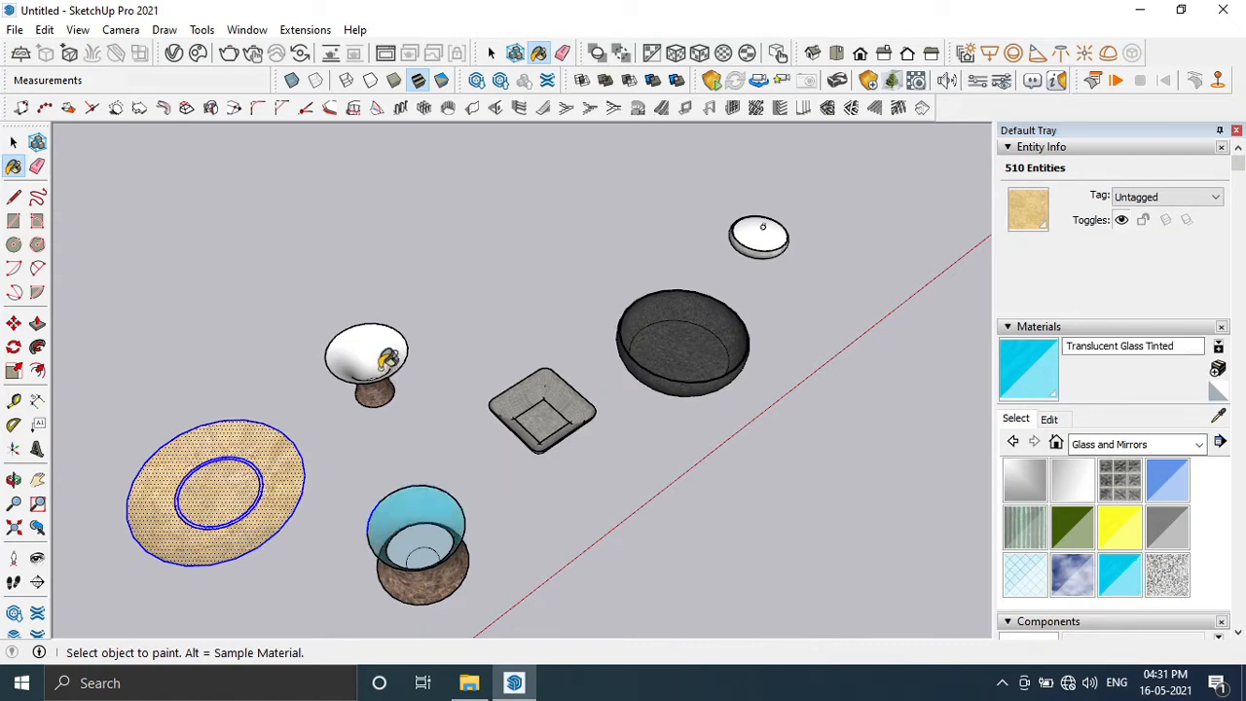
{"action": "mouse_move", "coordinate": [361, 359]}
{"action": "middle_mouse_down"}
{"action": "mouse_move", "coordinate": [425, 531]}
{"action": "mouse_move", "coordinate": [431, 409]}
{"action": "mouse_move", "coordinate": [399, 472]}
{"action": "mouse_move", "coordinate": [590, 478]}
{"action": "mouse_move", "coordinate": [418, 478]}
{"action": "middle_mouse_up"}
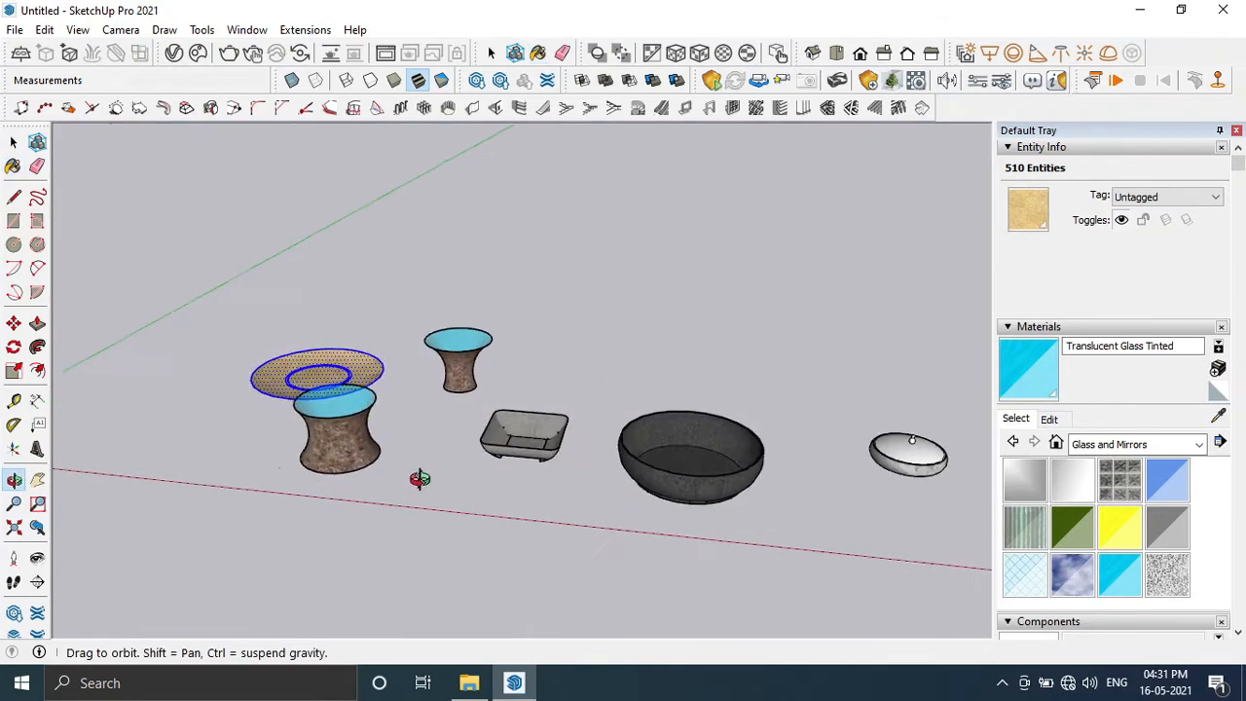
- Select both groups of the small lidded bowl and move them together to just behind the square dish
{"action": "key", "text": "space"}
{"action": "left_click", "coordinate": [152, 399]}
{"action": "middle_click_drag", "start_coordinate": [152, 399], "coordinate": [650, 403]}
{"action": "left_click", "coordinate": [650, 404]}
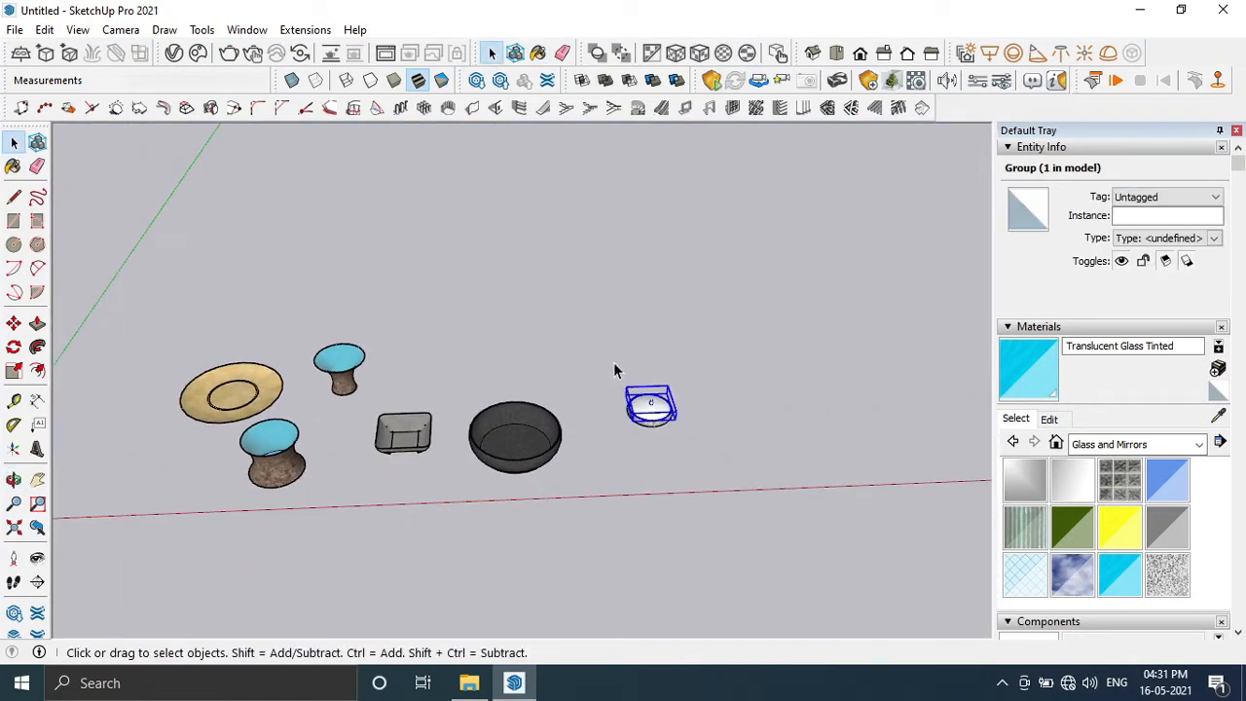
{"action": "left_click", "coordinate": [679, 432]}
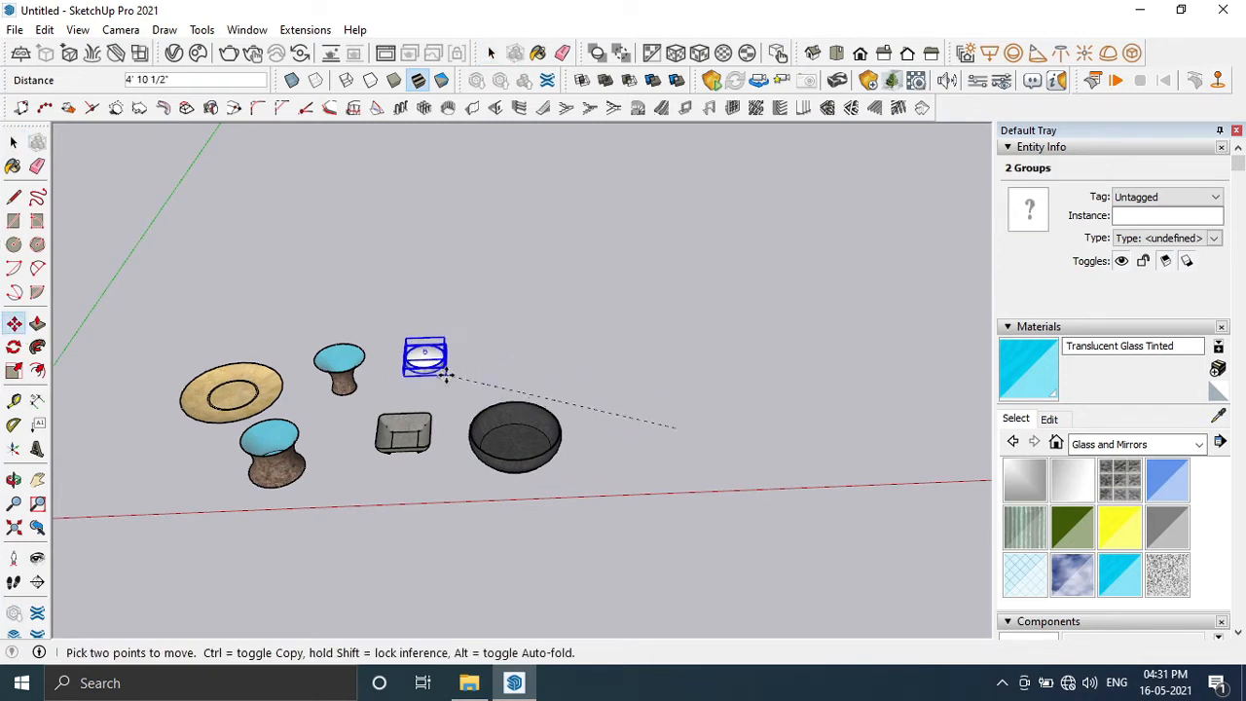
{"action": "left_click", "coordinate": [437, 375]}
{"action": "middle_click_drag", "start_coordinate": [437, 376], "coordinate": [532, 450]}
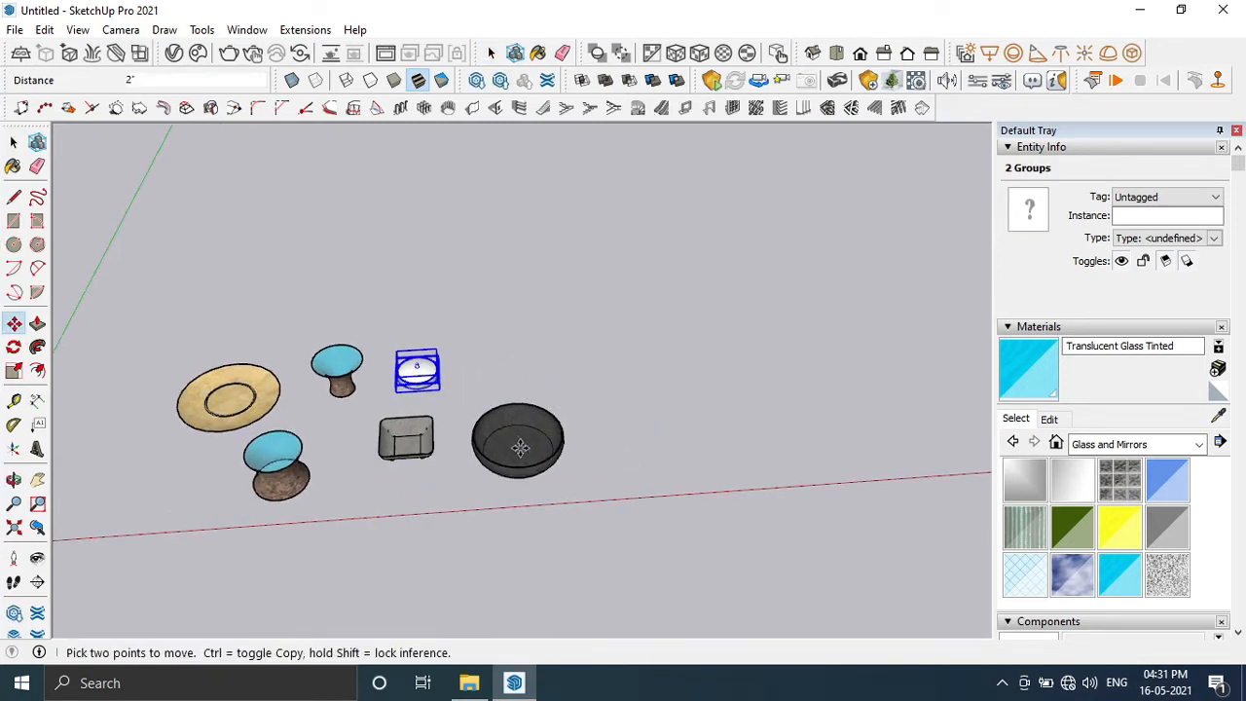
- Move the large dark bowl closer to the lidded bowl and shift the square dish in front of them
{"action": "left_click", "coordinate": [520, 447]}
{"action": "left_click", "coordinate": [494, 406]}
{"action": "middle_click_drag", "start_coordinate": [494, 406], "coordinate": [397, 447]}
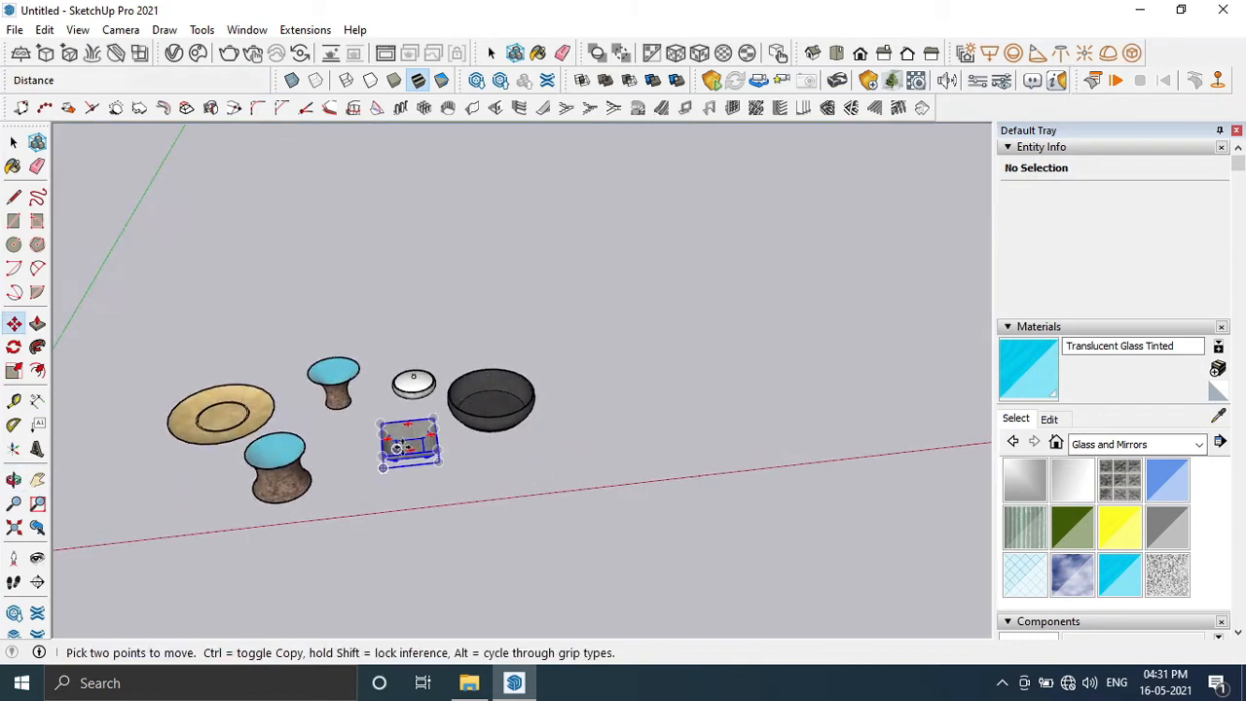
{"action": "scroll", "coordinate": [415, 462], "scroll_direction": "up", "scroll_amount": 3}
{"action": "left_click", "coordinate": [445, 465]}
{"action": "left_click", "coordinate": [433, 439]}
- Make the large flared vase a group and the small flared vase a separate group
{"action": "left_click", "coordinate": [235, 511]}
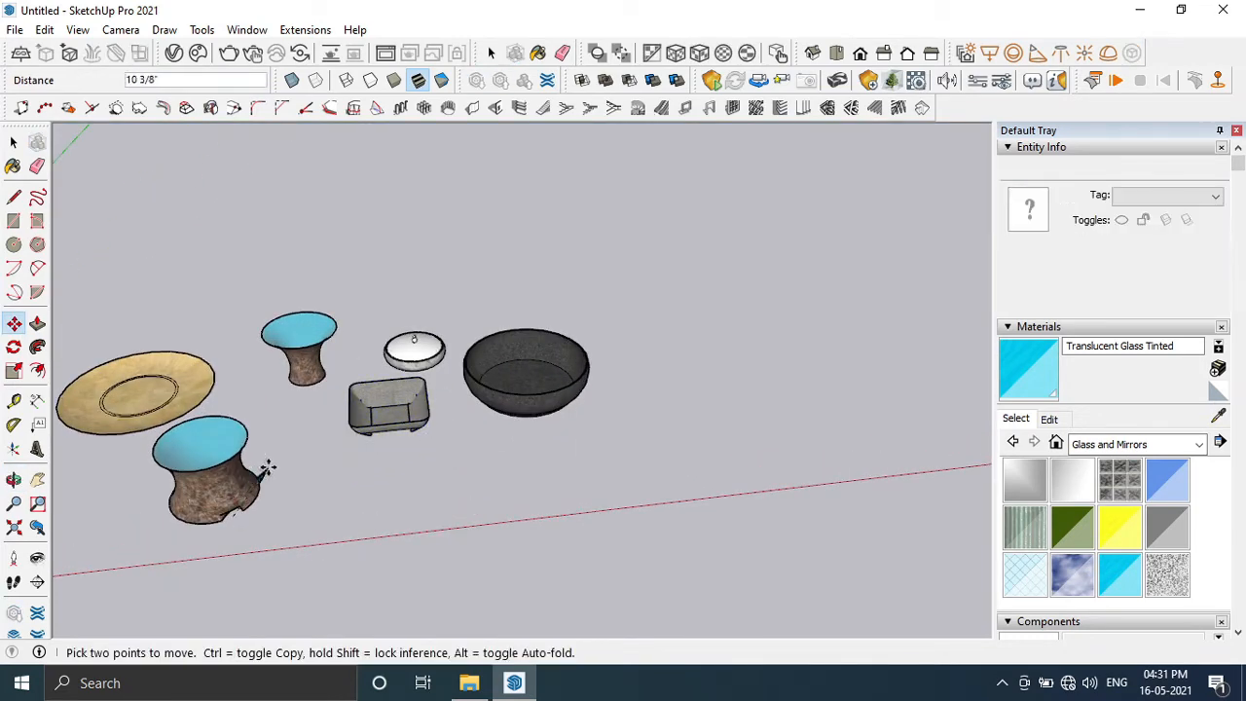
{"action": "left_click", "coordinate": [491, 52]}
{"action": "right_click", "coordinate": [210, 487]}
{"action": "left_click", "coordinate": [263, 257]}
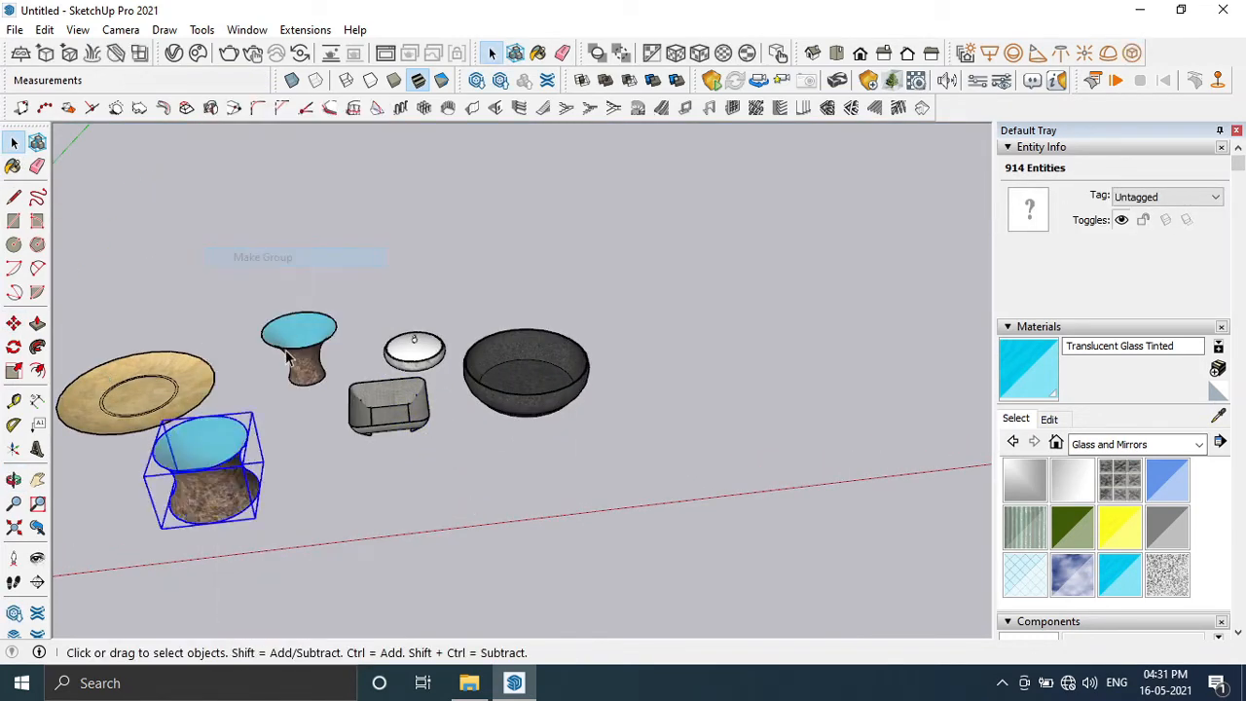
{"action": "triple_click", "coordinate": [288, 358]}
{"action": "right_click", "coordinate": [288, 358]}
{"action": "left_click", "coordinate": [360, 257]}
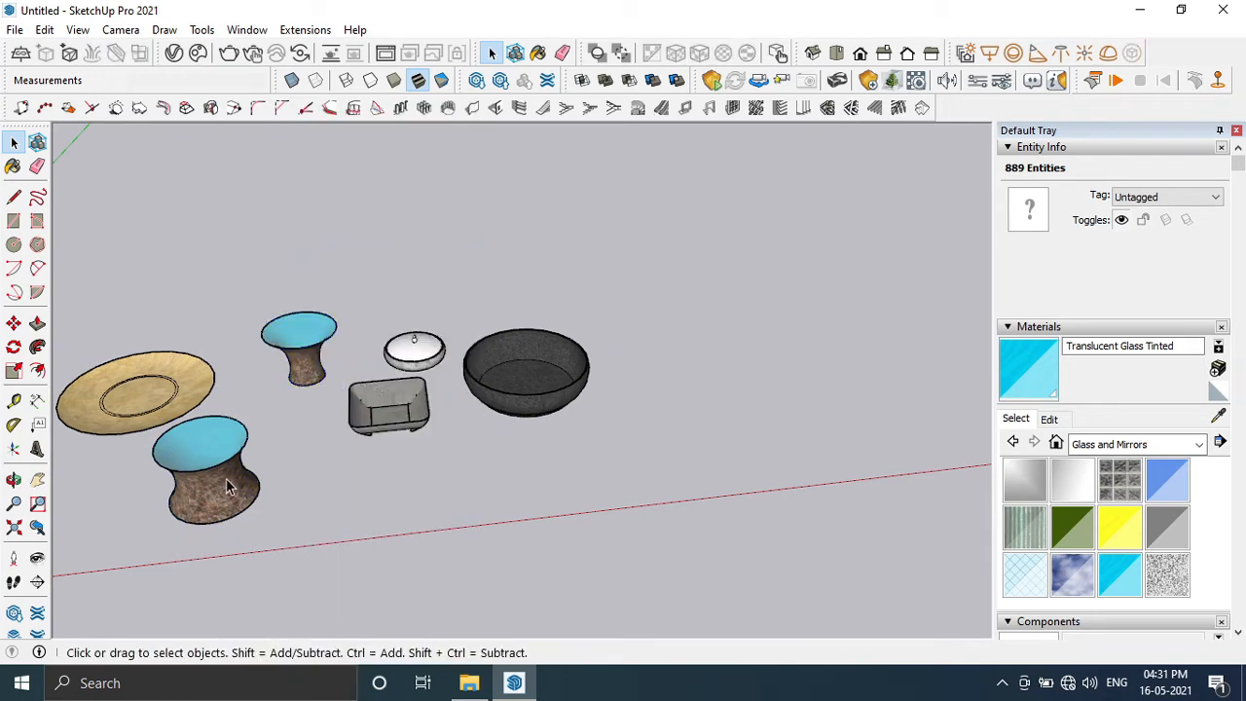
- Move the large flared vase group about 5' 11" to the far side of the large dark bowl
{"action": "left_click", "coordinate": [14, 323]}
{"action": "left_click", "coordinate": [268, 512]}
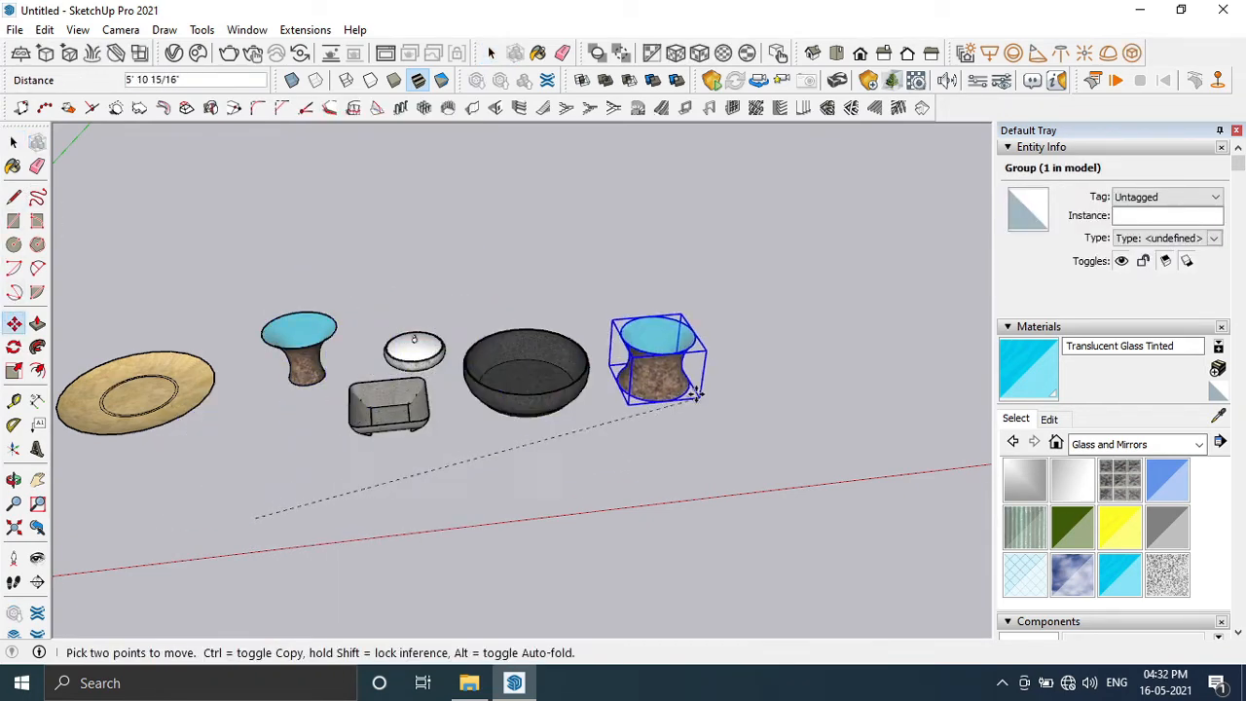
{"action": "left_click", "coordinate": [690, 396]}
{"action": "middle_click_drag", "start_coordinate": [392, 495], "coordinate": [308, 517]}
{"action": "scroll", "coordinate": [123, 370], "scroll_direction": "up", "scroll_amount": 1}
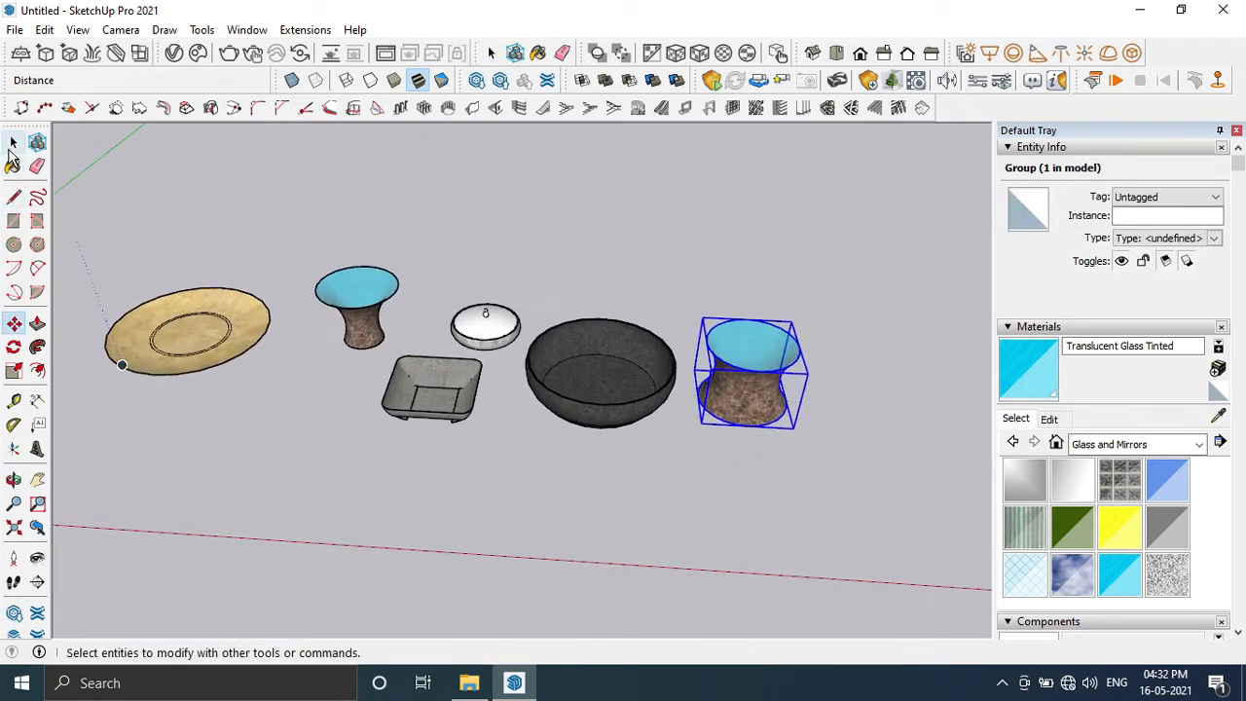
- Clear the selection and examine the rearranged tableware from several angles
{"action": "key", "text": "space"}
{"action": "left_click", "coordinate": [229, 466]}
{"action": "middle_click_drag", "start_coordinate": [230, 465], "coordinate": [25, 295]}
{"action": "scroll", "coordinate": [216, 480], "scroll_direction": "up", "scroll_amount": 1}
{"action": "scroll", "coordinate": [211, 416], "scroll_direction": "down", "scroll_amount": 3}
{"action": "middle_click_drag", "start_coordinate": [211, 416], "coordinate": [146, 309]}
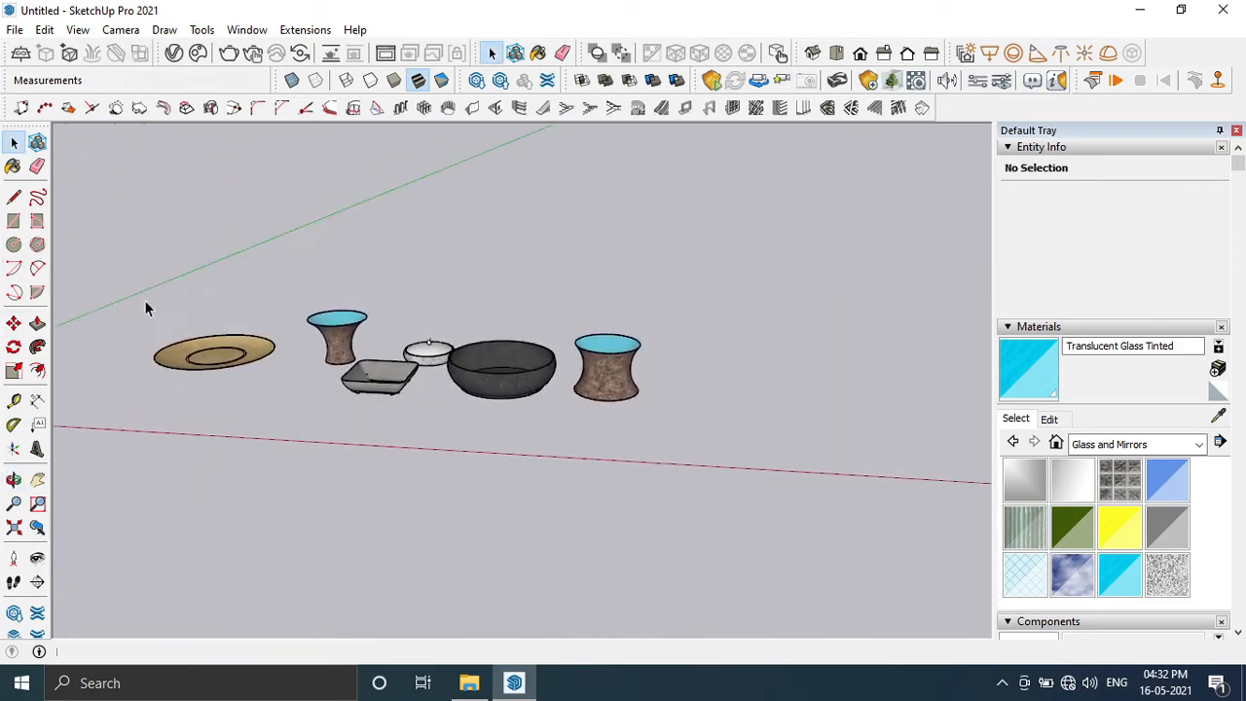
{"action": "left_click", "coordinate": [37, 479]}
{"action": "middle_click_drag", "start_coordinate": [78, 467], "coordinate": [116, 351]}
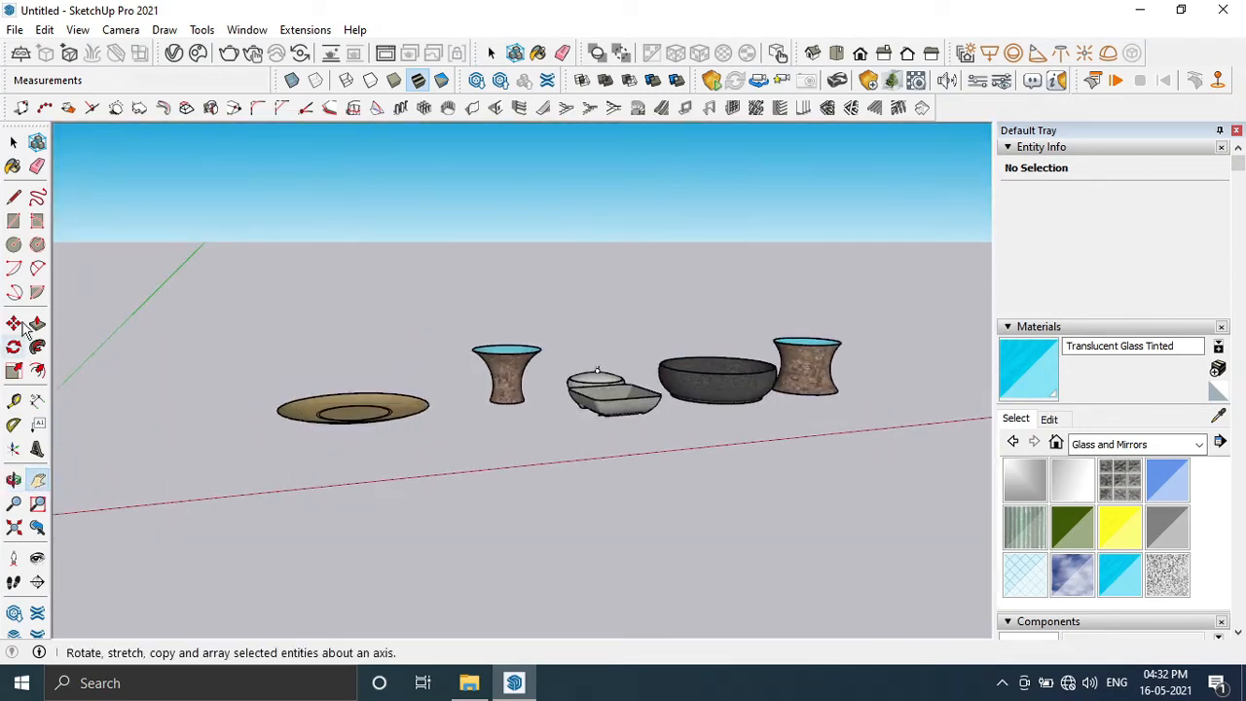
- Draw a horizontal circle with a radius of about 1' on the ground beside the plate
{"action": "left_click", "coordinate": [14, 247]}
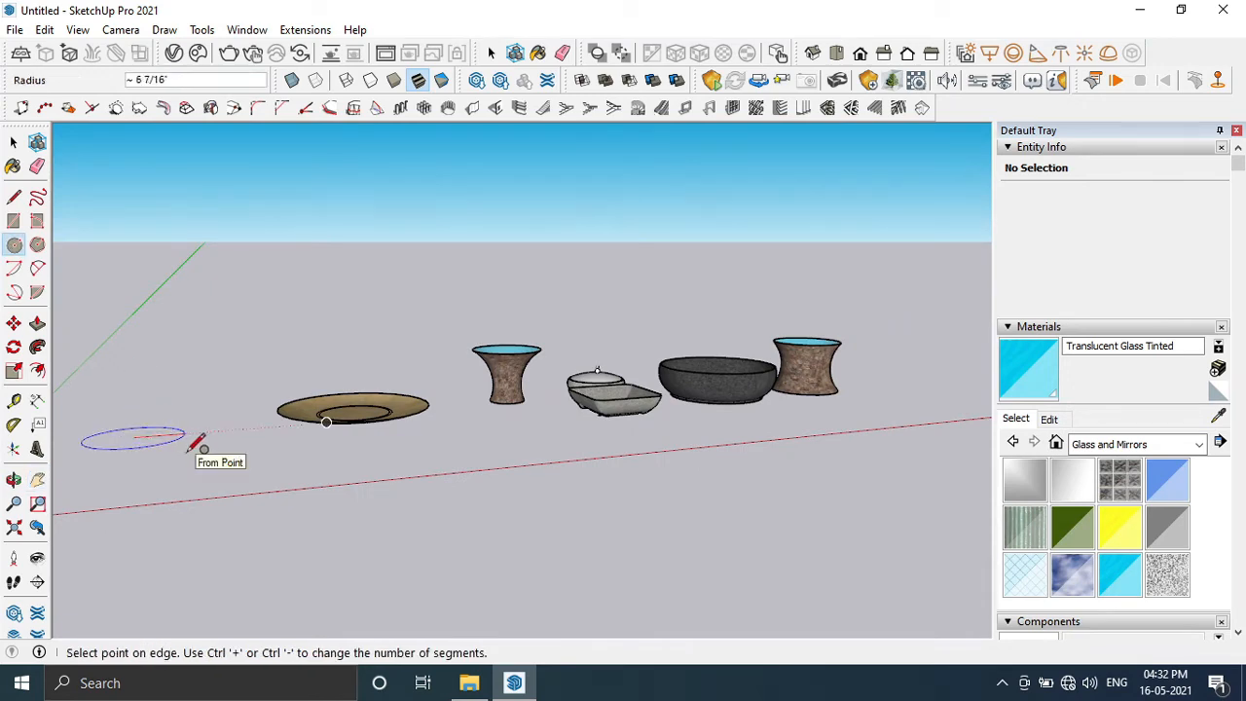
{"action": "left_click", "coordinate": [192, 448]}
{"action": "scroll", "coordinate": [195, 439], "scroll_direction": "down", "scroll_amount": 3}
{"action": "middle_click_drag", "start_coordinate": [195, 439], "coordinate": [207, 552]}
- Copy the circle straight up along the blue axis, about 3' 3" above the original
{"action": "left_click", "coordinate": [12, 144]}
{"action": "left_click", "coordinate": [12, 146]}
{"action": "double_click", "coordinate": [127, 492]}
{"action": "scroll", "coordinate": [22, 403], "scroll_direction": "up", "scroll_amount": 1}
{"action": "key", "text": "m"}
{"action": "left_click", "coordinate": [203, 462]}
{"action": "key", "text": "ctrl"}
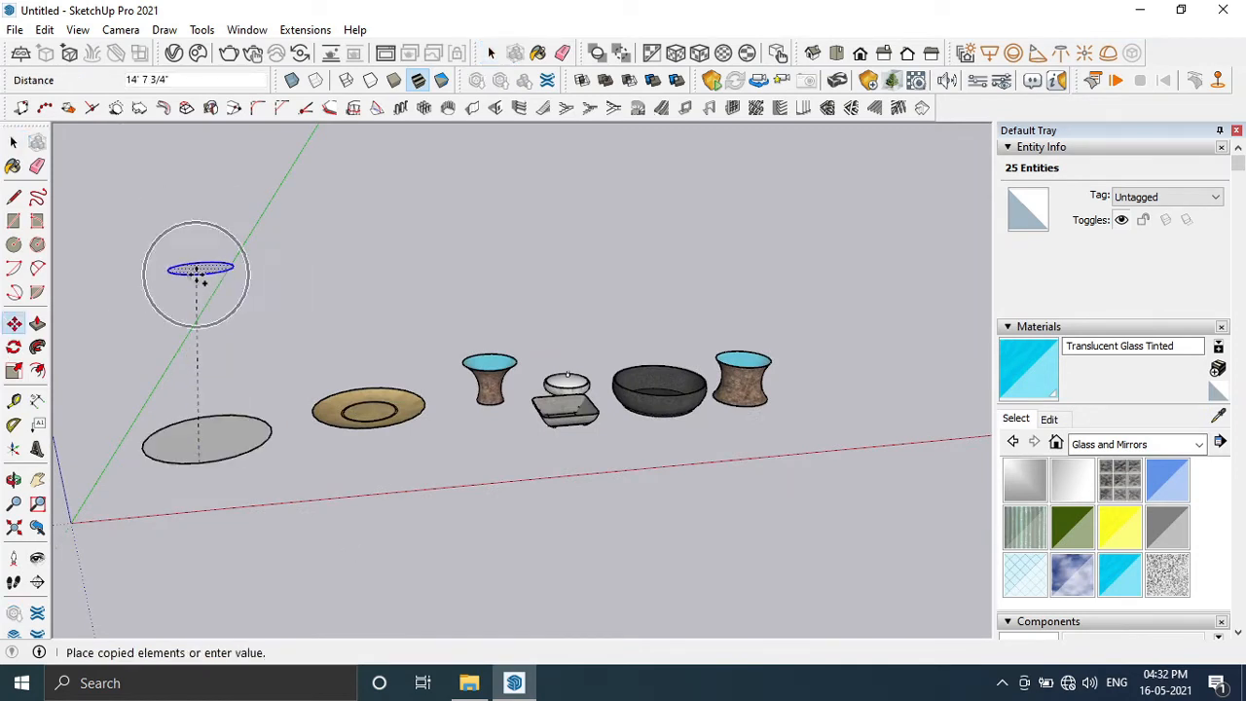
{"action": "middle_click_drag", "start_coordinate": [209, 263], "coordinate": [180, 197]}
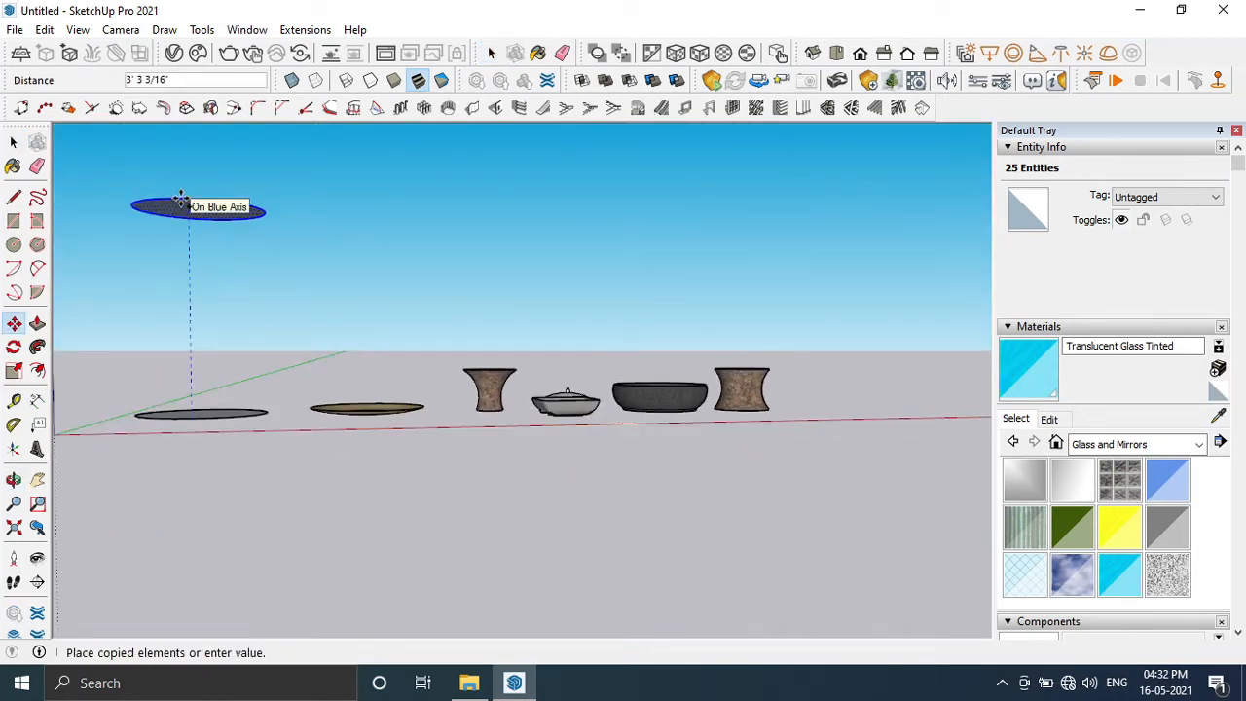
{"action": "left_click", "coordinate": [180, 205]}
{"action": "middle_click_drag", "start_coordinate": [139, 242], "coordinate": [75, 204]}
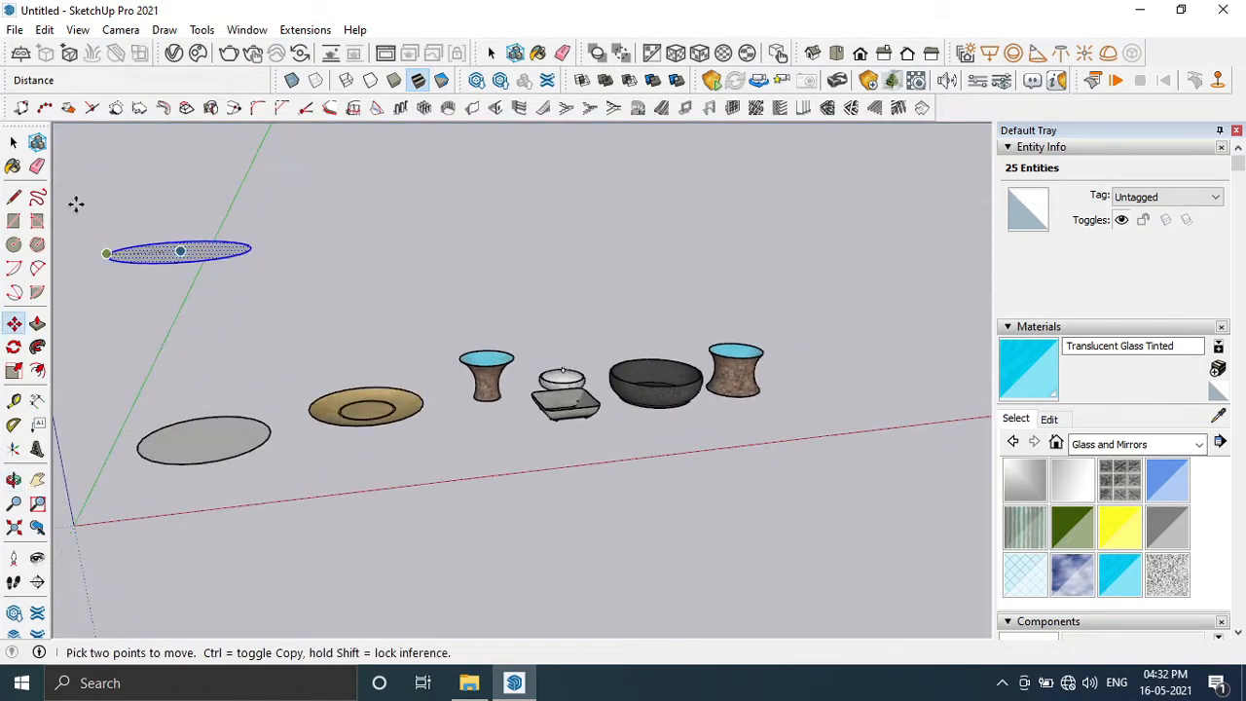
- Draw connected lines from the lower circle's edge to its center, up to the upper circle's center and out to its edge
{"action": "key", "text": "l"}
{"action": "left_click", "coordinate": [137, 450]}
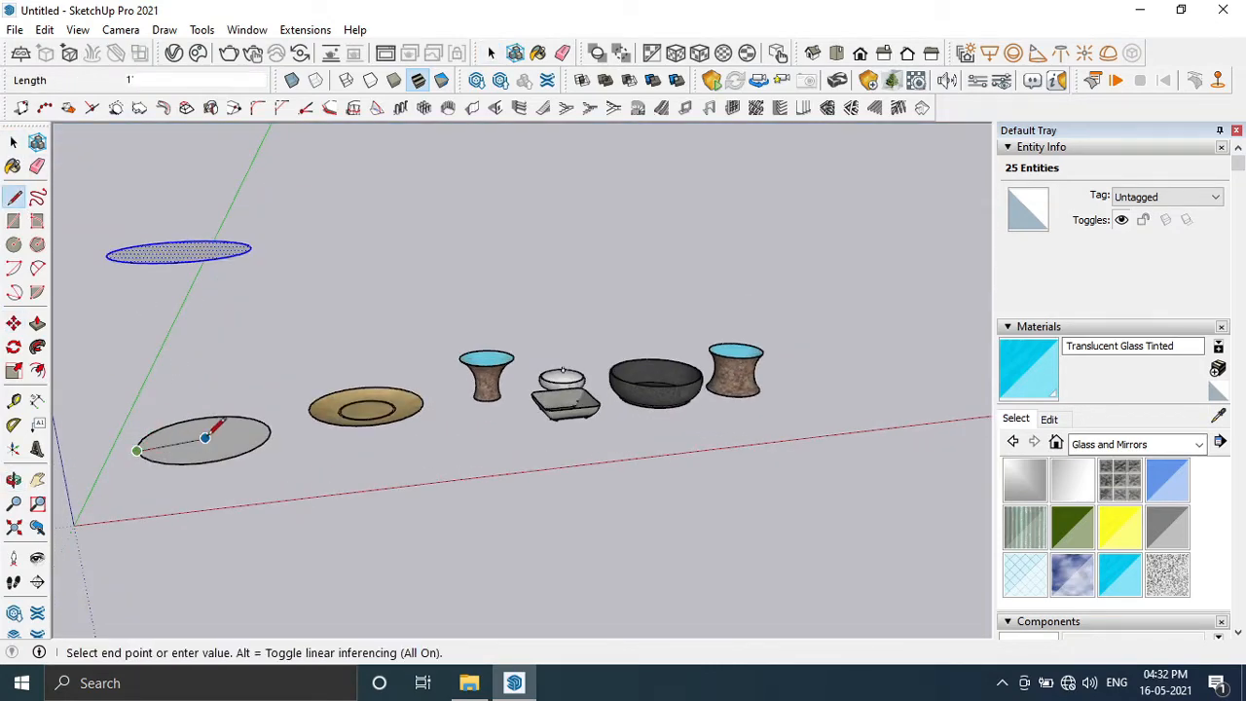
{"action": "middle_click_drag", "start_coordinate": [206, 417], "coordinate": [158, 329]}
{"action": "left_click", "coordinate": [129, 209]}
{"action": "key", "text": "space"}
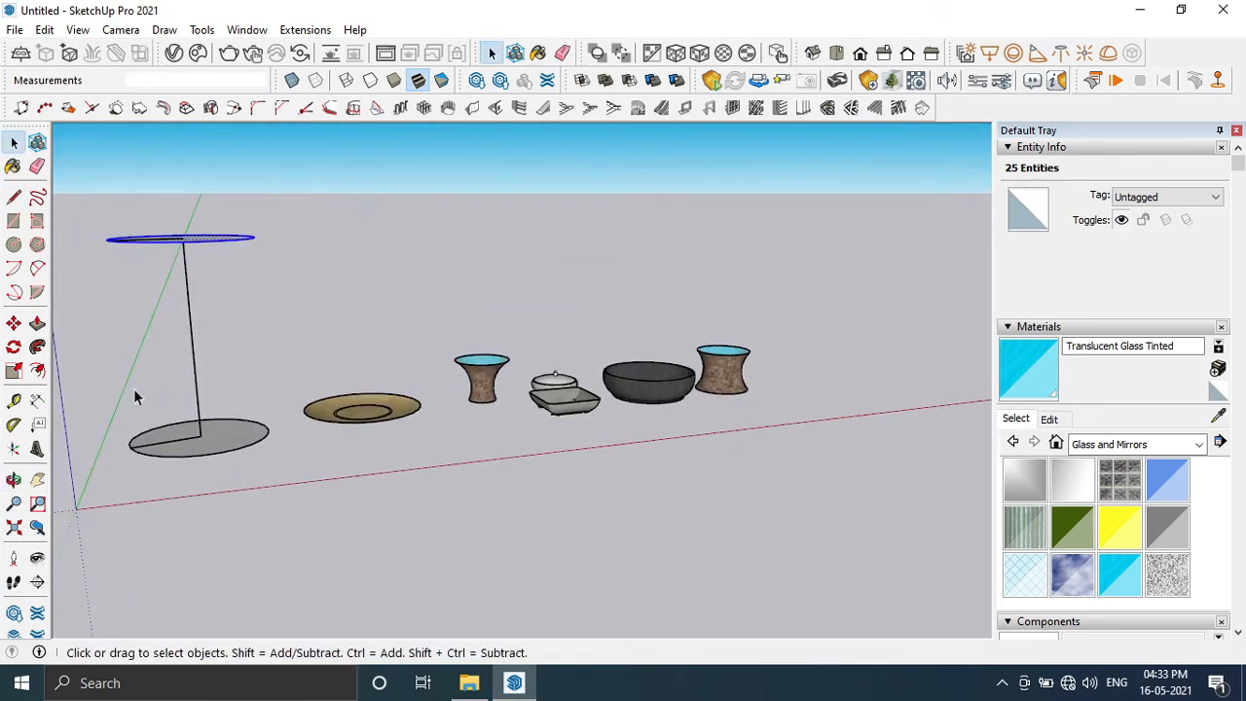
- Draw an outward-bulging two-point arc between the lower and upper radius lines, closing a vertical profile face against the axis
{"action": "left_click", "coordinate": [37, 267]}
{"action": "left_click", "coordinate": [186, 422]}
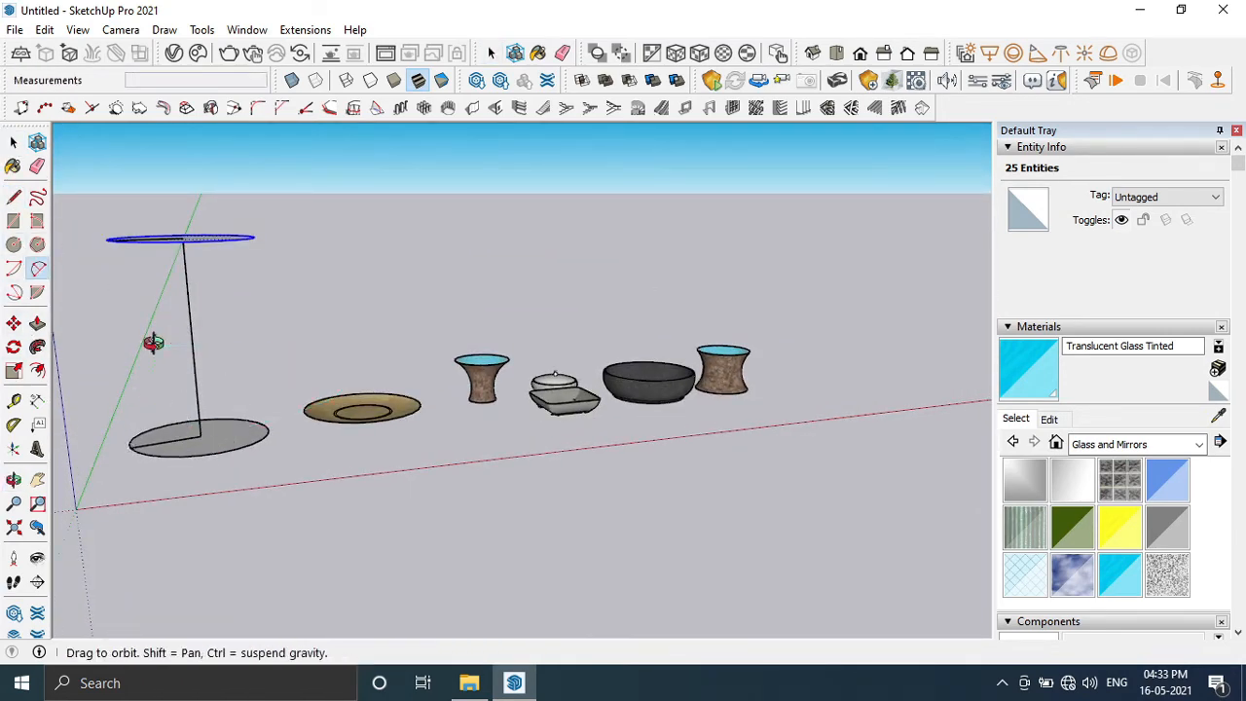
{"action": "middle_click_drag", "start_coordinate": [150, 342], "coordinate": [195, 206]}
{"action": "left_click", "coordinate": [122, 205]}
{"action": "middle_click_drag", "start_coordinate": [175, 276], "coordinate": [149, 270]}
{"action": "scroll", "coordinate": [159, 270], "scroll_direction": "up", "scroll_amount": 3}
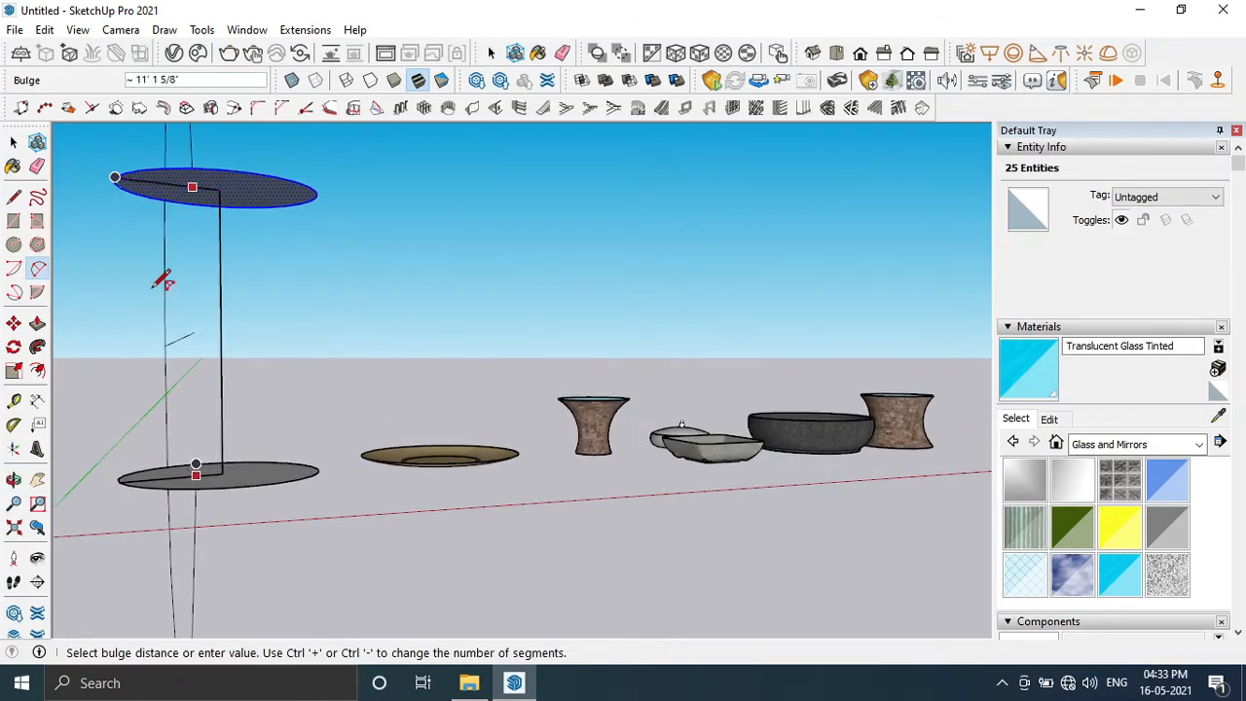
{"action": "left_click", "coordinate": [104, 279]}
{"action": "middle_click_drag", "start_coordinate": [103, 280], "coordinate": [292, 384]}
{"action": "scroll", "coordinate": [259, 438], "scroll_direction": "up", "scroll_amount": 4}
{"action": "scroll", "coordinate": [292, 407], "scroll_direction": "down", "scroll_amount": 3}
- Draw two inward-curving arcs along the upper outline of the profile face, the lower one with a bulge of about 2 13/16"
{"action": "left_click", "coordinate": [238, 185]}
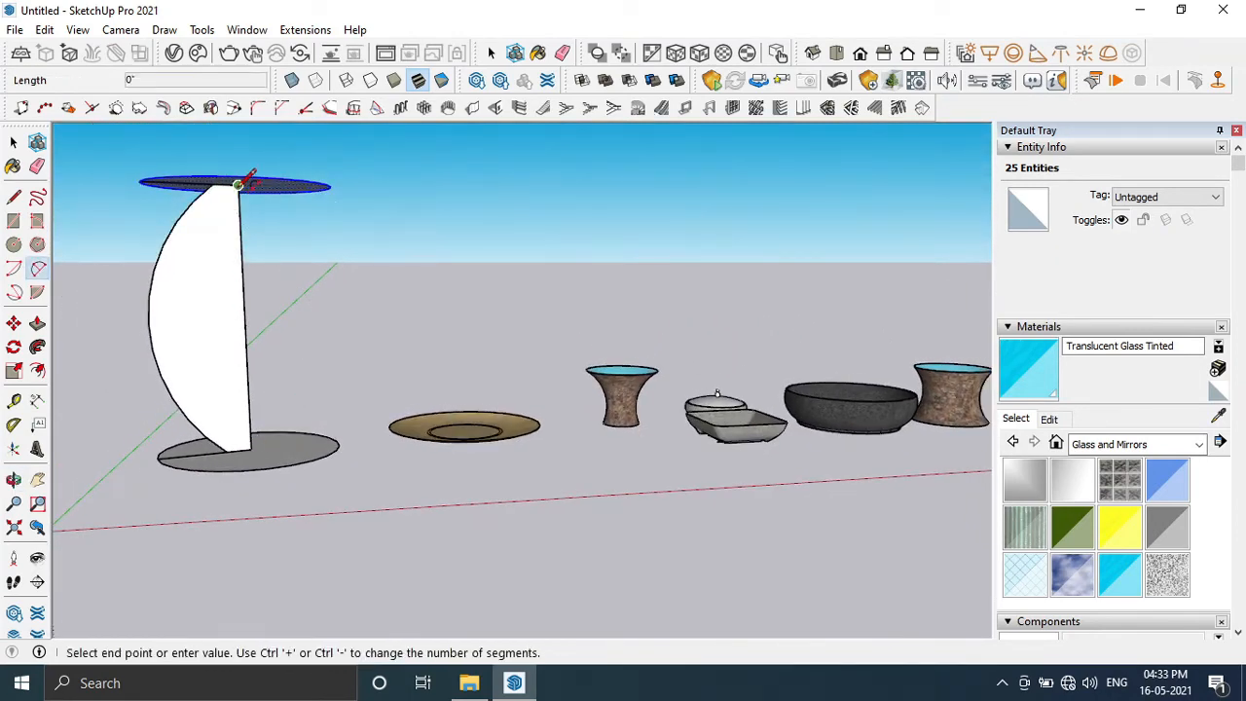
{"action": "left_click", "coordinate": [238, 185]}
{"action": "left_click", "coordinate": [191, 202]}
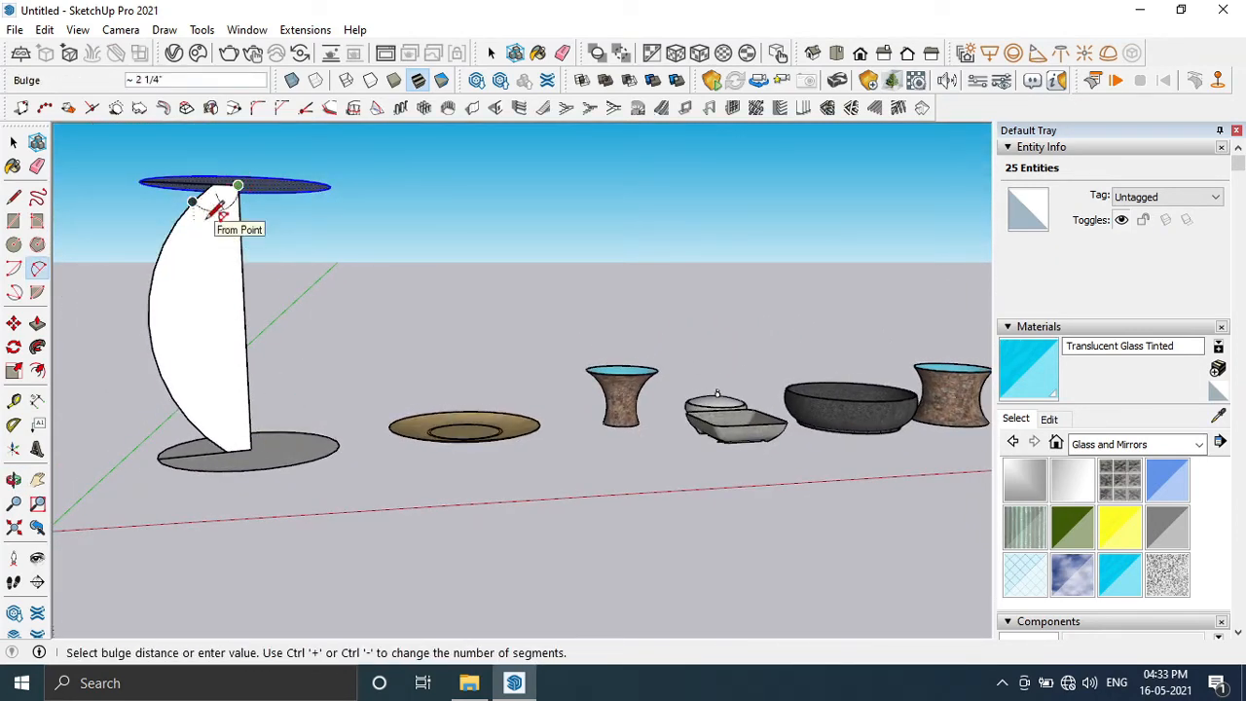
{"action": "left_click", "coordinate": [218, 210]}
{"action": "left_click", "coordinate": [192, 202]}
{"action": "left_click", "coordinate": [148, 296]}
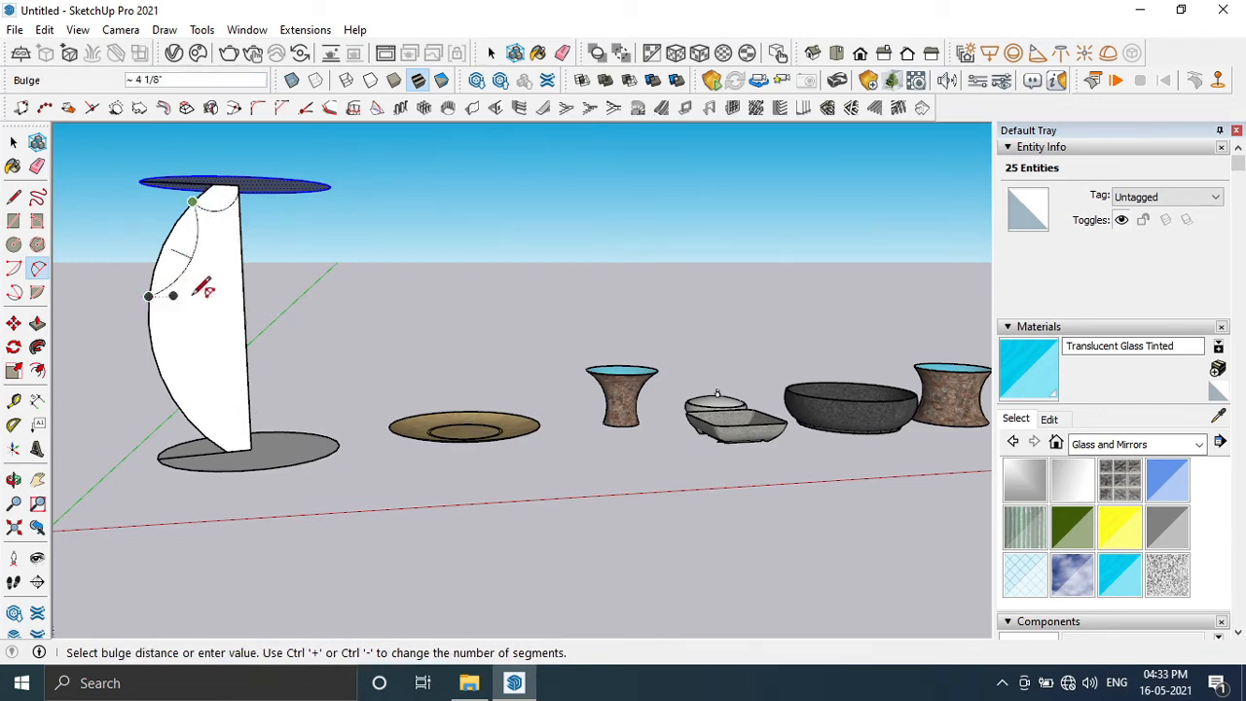
{"action": "left_click", "coordinate": [186, 269]}
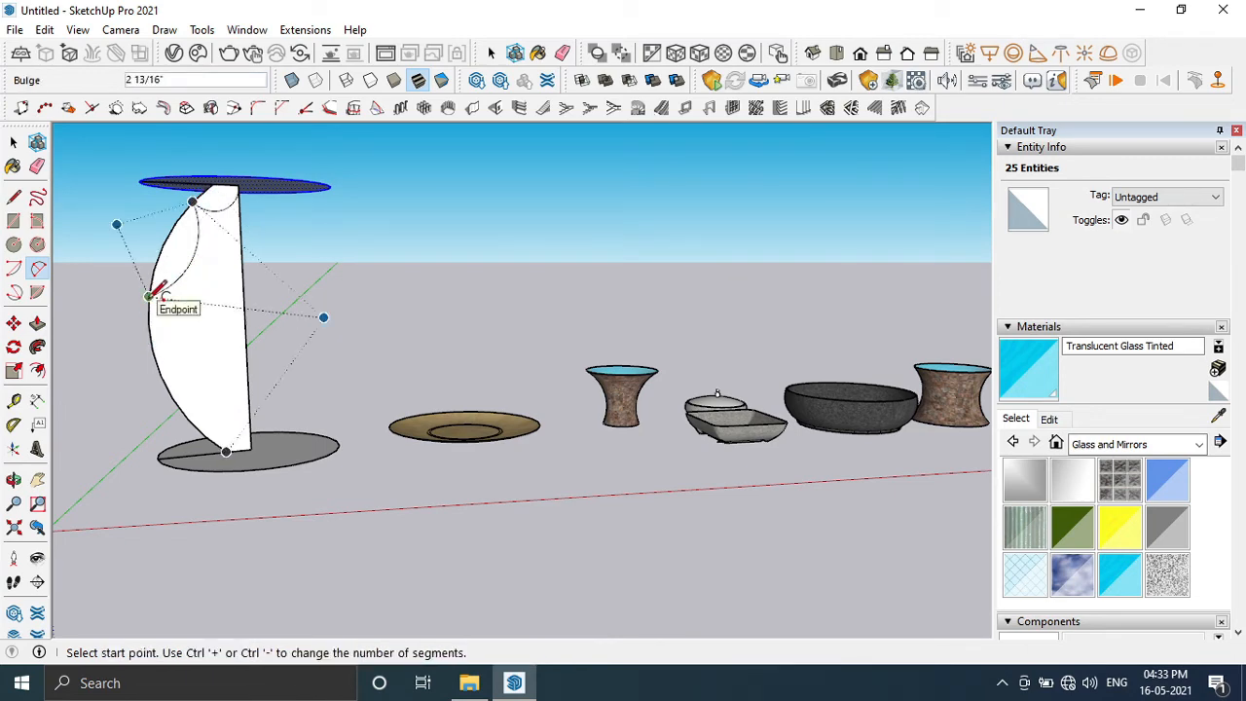
- Draw a short vertical line straight down from the lower circle's center, below the profile face
{"action": "left_click", "coordinate": [149, 296]}
{"action": "key", "text": "Escape"}
{"action": "key", "text": "l"}
{"action": "middle_click_drag", "start_coordinate": [216, 422], "coordinate": [423, 394]}
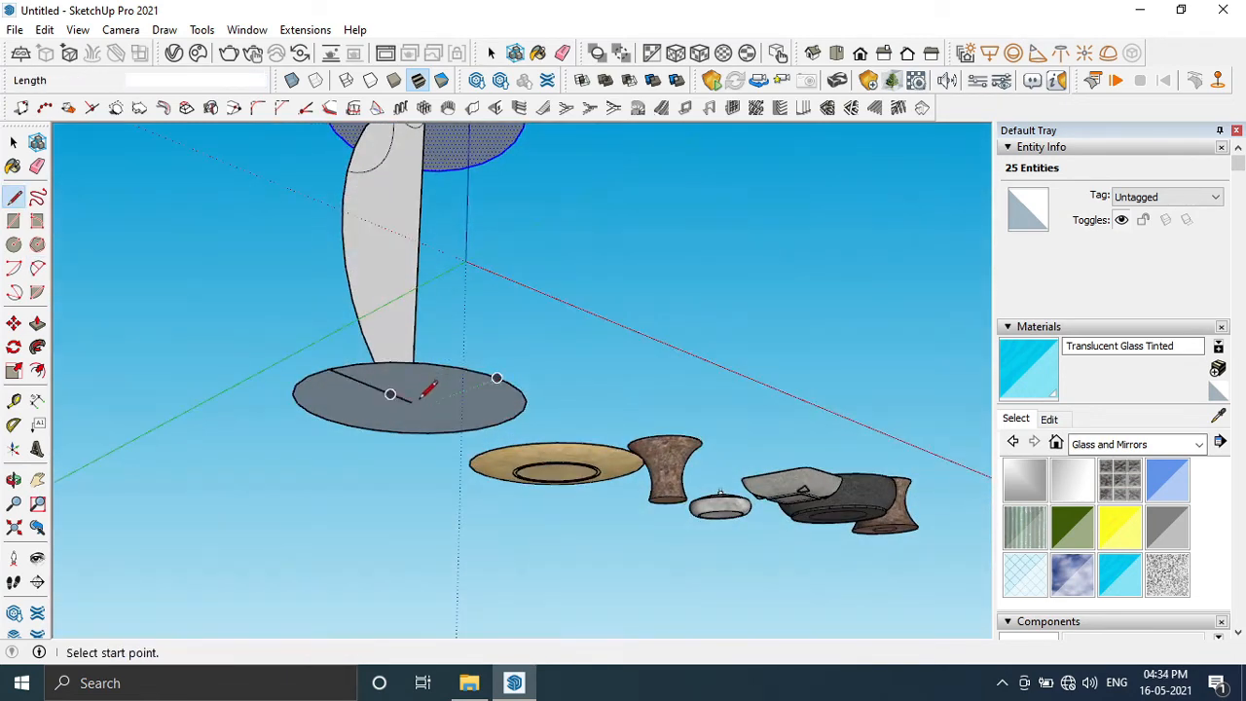
{"action": "left_click", "coordinate": [411, 402]}
{"action": "middle_click_drag", "start_coordinate": [415, 447], "coordinate": [243, 516]}
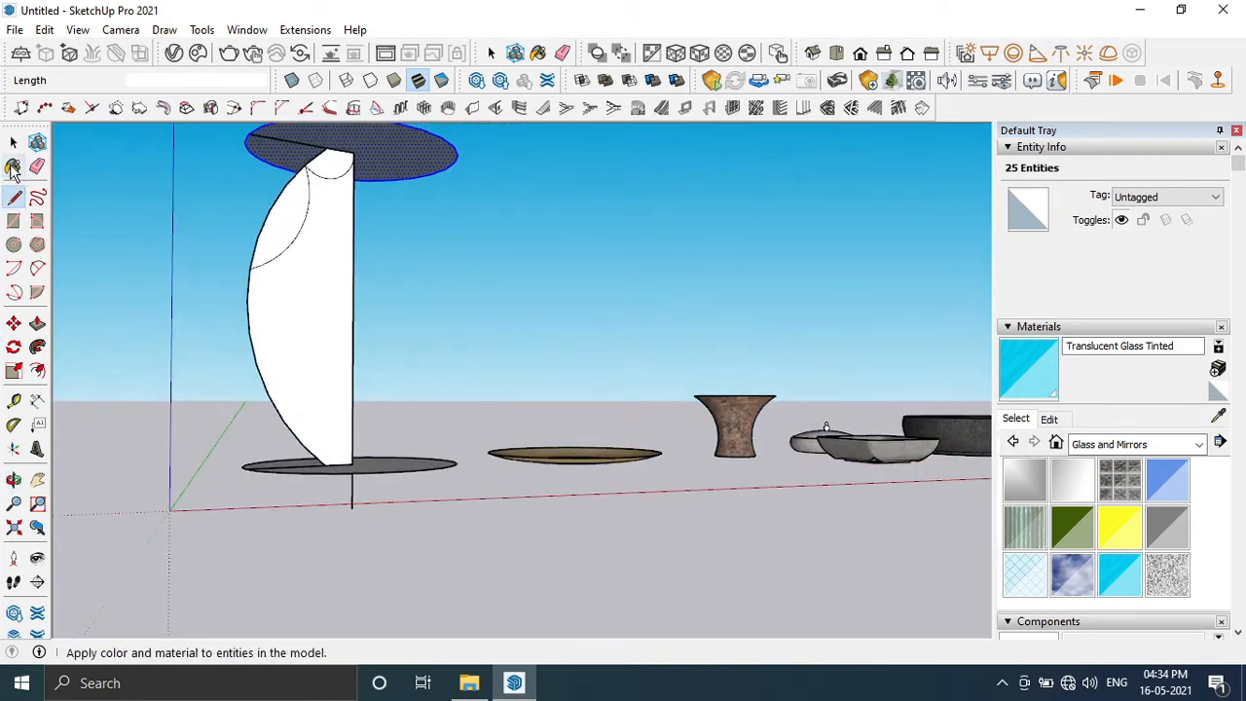
- Draw a small curved arc from the profile's lower outer corner to the end of the short vertical line, closing a pointed foot
{"action": "left_click", "coordinate": [37, 267]}
{"action": "left_click", "coordinate": [579, 409]}
{"action": "middle_click_drag", "start_coordinate": [324, 465], "coordinate": [409, 452]}
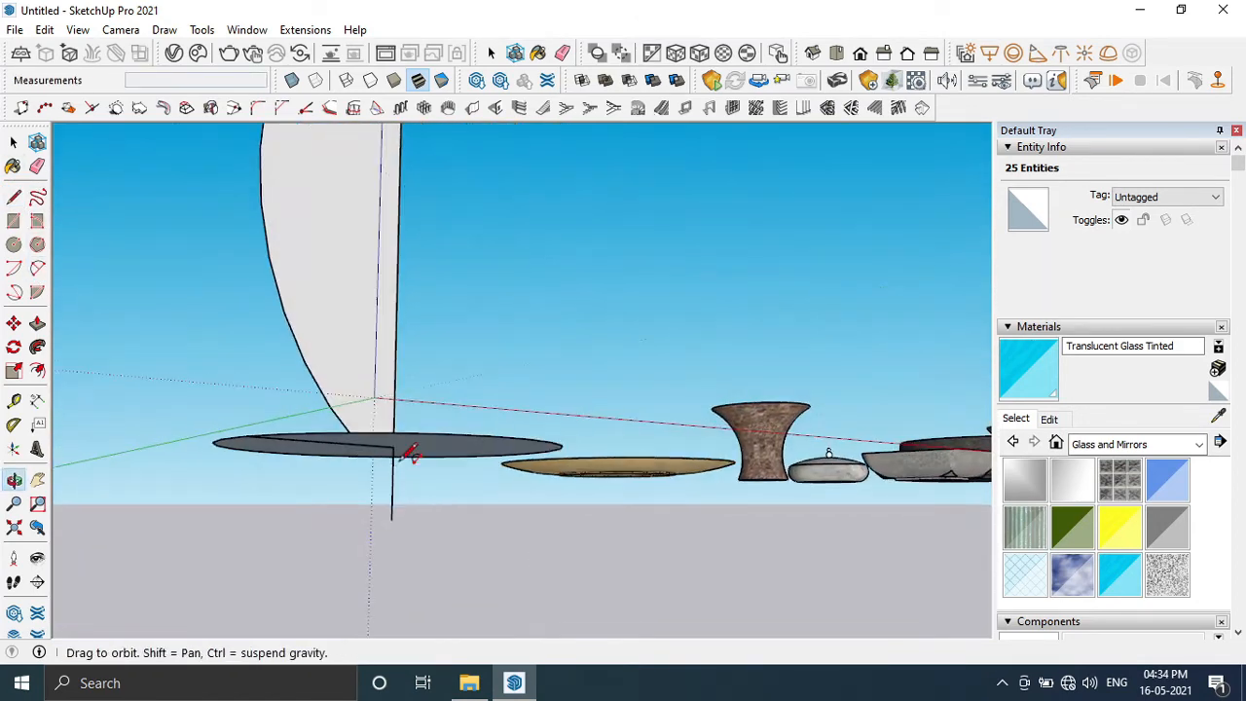
{"action": "left_click", "coordinate": [358, 445]}
{"action": "left_click", "coordinate": [389, 465]}
{"action": "middle_click_drag", "start_coordinate": [389, 496], "coordinate": [200, 323]}
- Delete the upper circle's face and edge above the vessel profile
{"action": "left_click", "coordinate": [14, 142]}
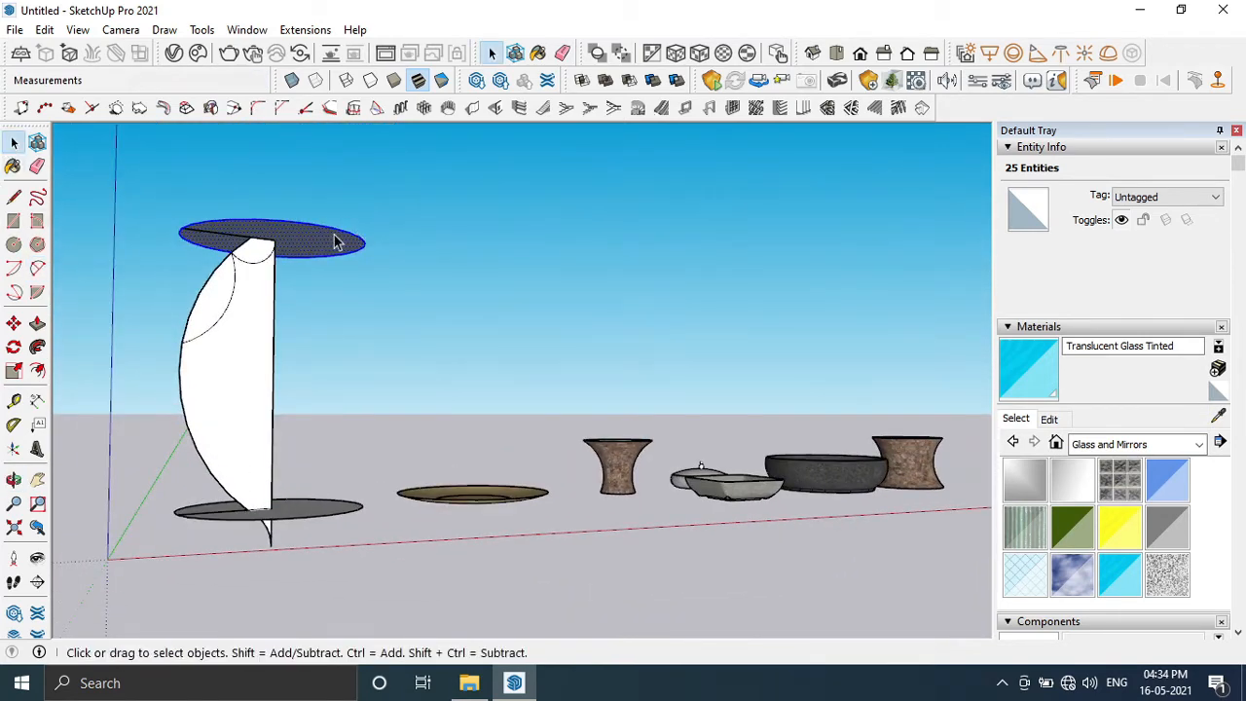
{"action": "left_click", "coordinate": [323, 301]}
{"action": "middle_click_drag", "start_coordinate": [322, 300], "coordinate": [308, 234]}
{"action": "left_click", "coordinate": [309, 234]}
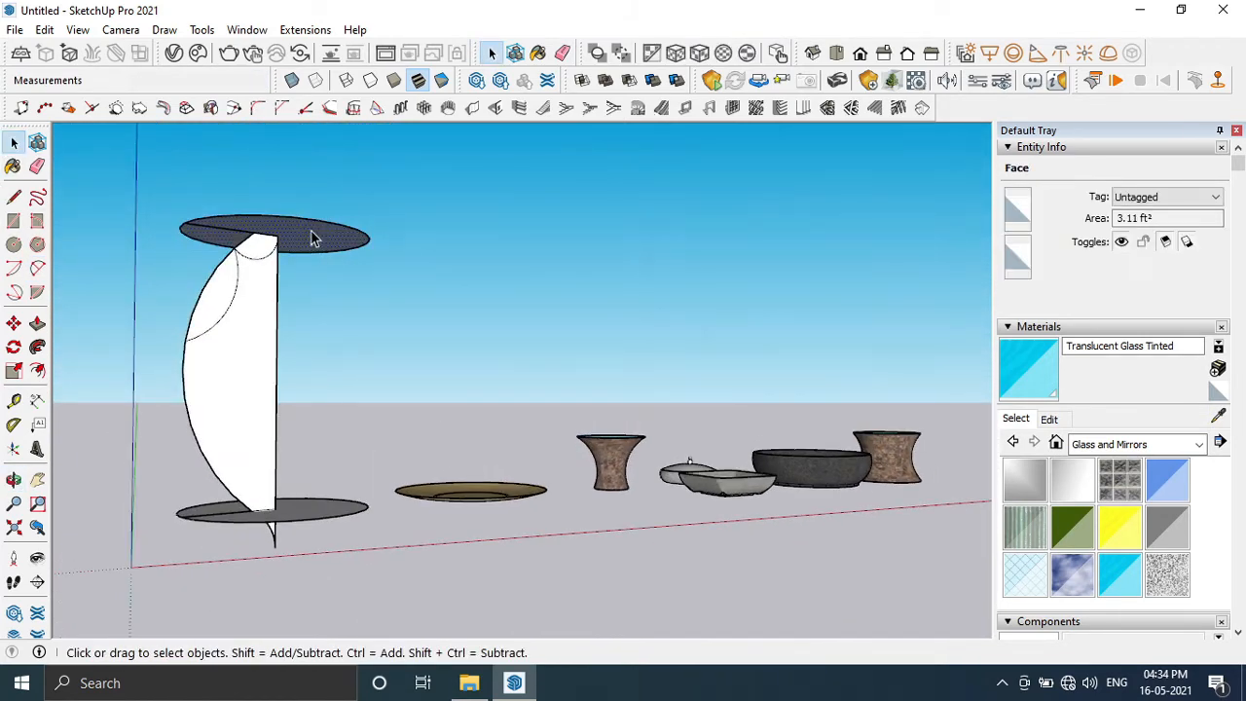
{"action": "key", "text": "Delete"}
{"action": "key", "text": "Delete"}
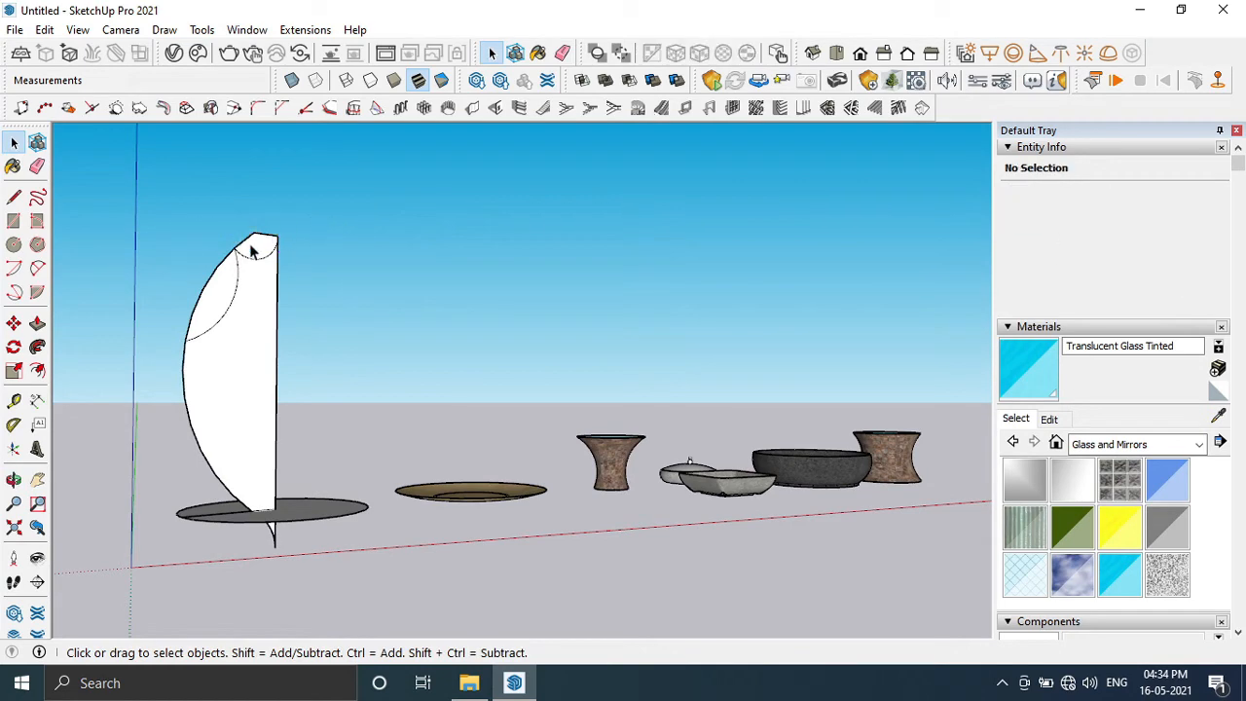
- Delete the leftover faces and edges outside the two inward-curving arcs at the top of the profile
{"action": "middle_click_drag", "start_coordinate": [269, 235], "coordinate": [250, 268]}
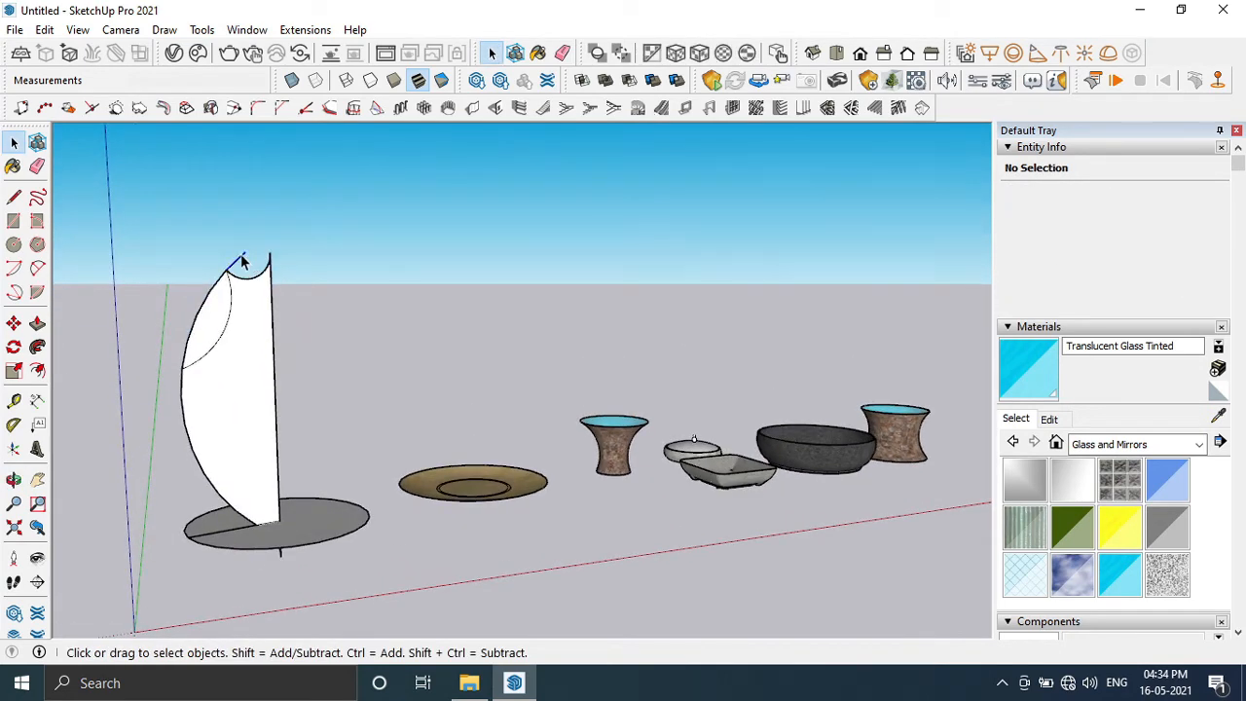
{"action": "key", "text": "Delete"}
{"action": "scroll", "coordinate": [224, 314], "scroll_direction": "down", "scroll_amount": 3}
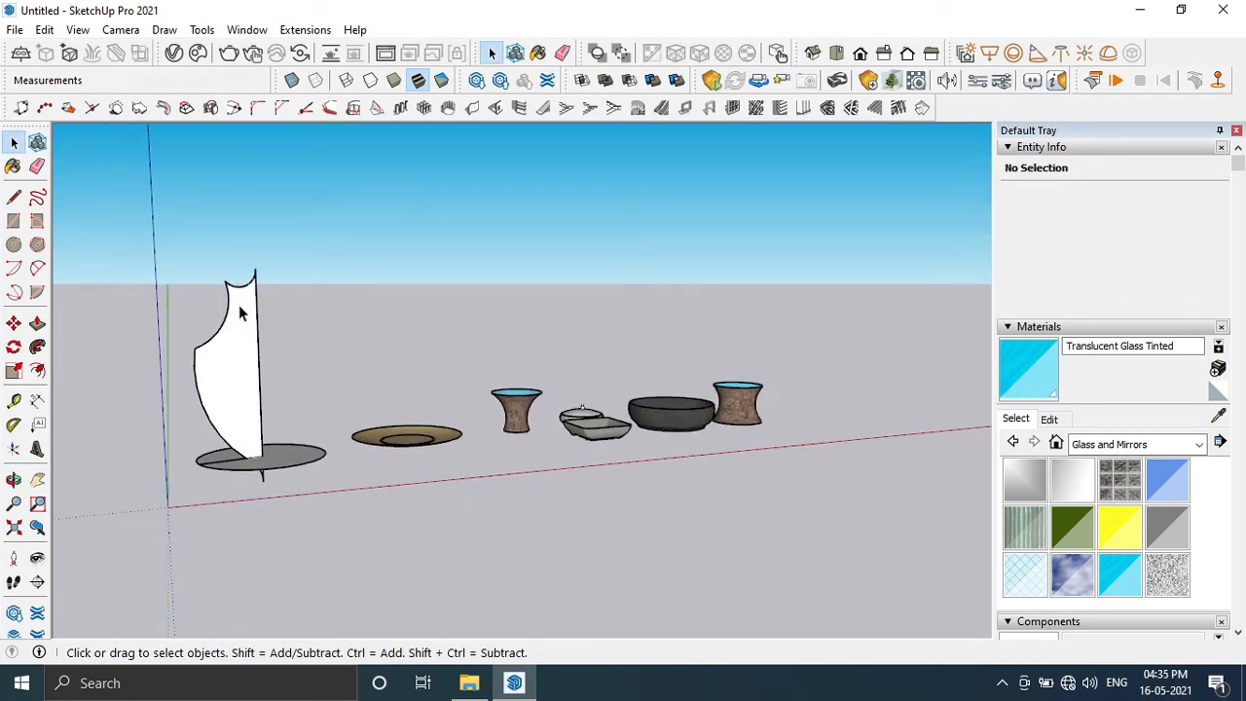
- Delete the lower circle and the line separating the foot from the body, merging the profile into one face
{"action": "middle_click_drag", "start_coordinate": [343, 434], "coordinate": [278, 423]}
{"action": "scroll", "coordinate": [263, 430], "scroll_direction": "up", "scroll_amount": 2}
{"action": "left_click", "coordinate": [261, 429]}
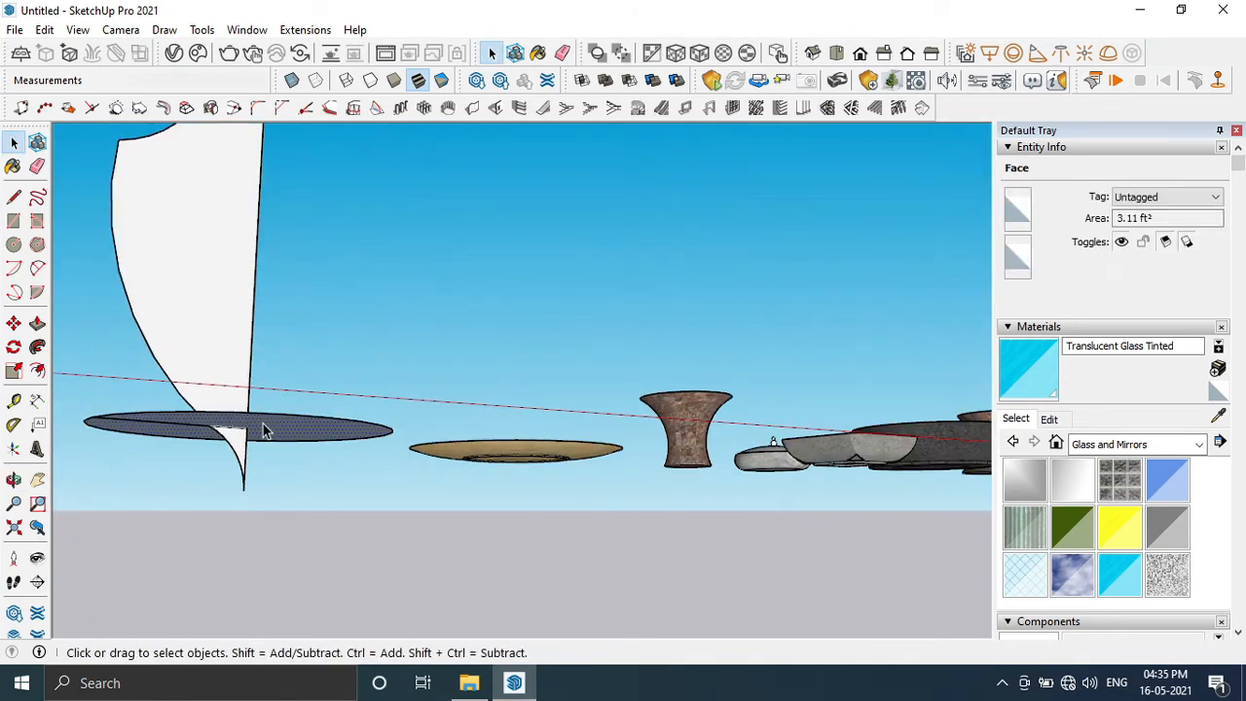
{"action": "key", "text": "Delete"}
{"action": "left_click", "coordinate": [194, 426]}
{"action": "key", "text": "Delete"}
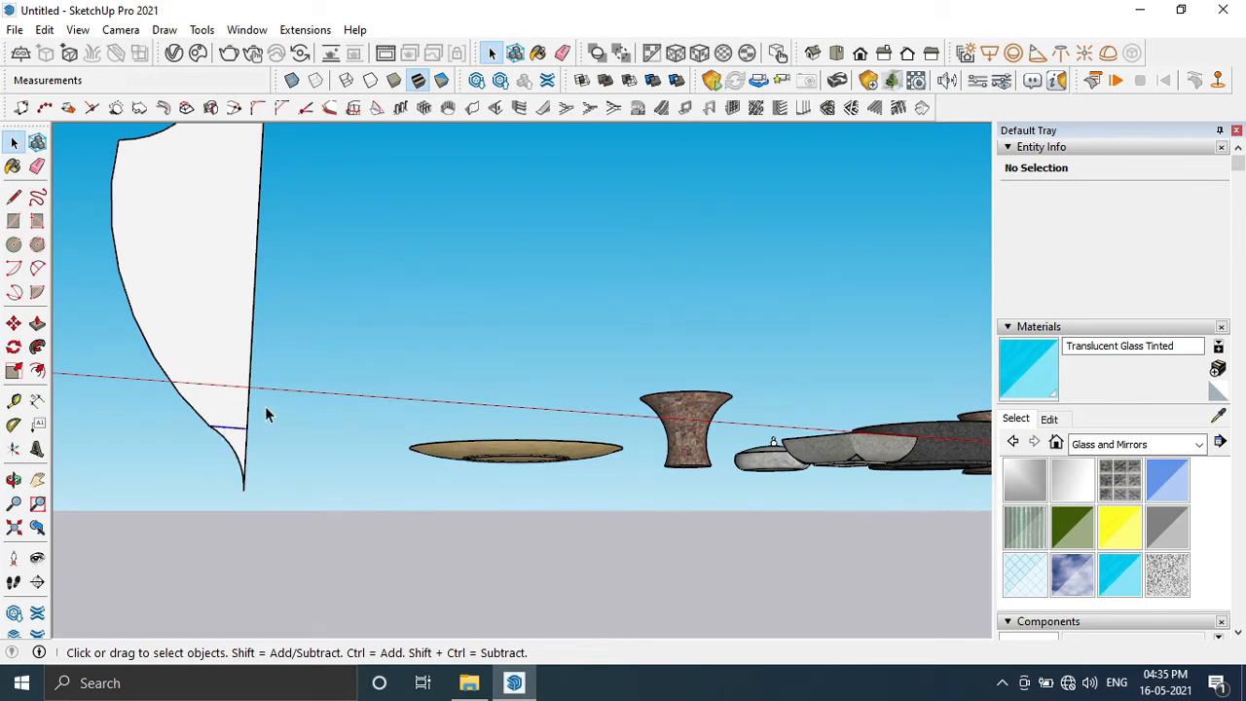
{"action": "key", "text": "Delete"}
- Draw a large horizontal circle centered on the lower tip of the vessel profile as the sweep path
{"action": "scroll", "coordinate": [269, 413], "scroll_direction": "down", "scroll_amount": 3}
{"action": "middle_click_drag", "start_coordinate": [269, 414], "coordinate": [186, 595]}
{"action": "scroll", "coordinate": [273, 457], "scroll_direction": "up", "scroll_amount": 1}
{"action": "left_click", "coordinate": [13, 245]}
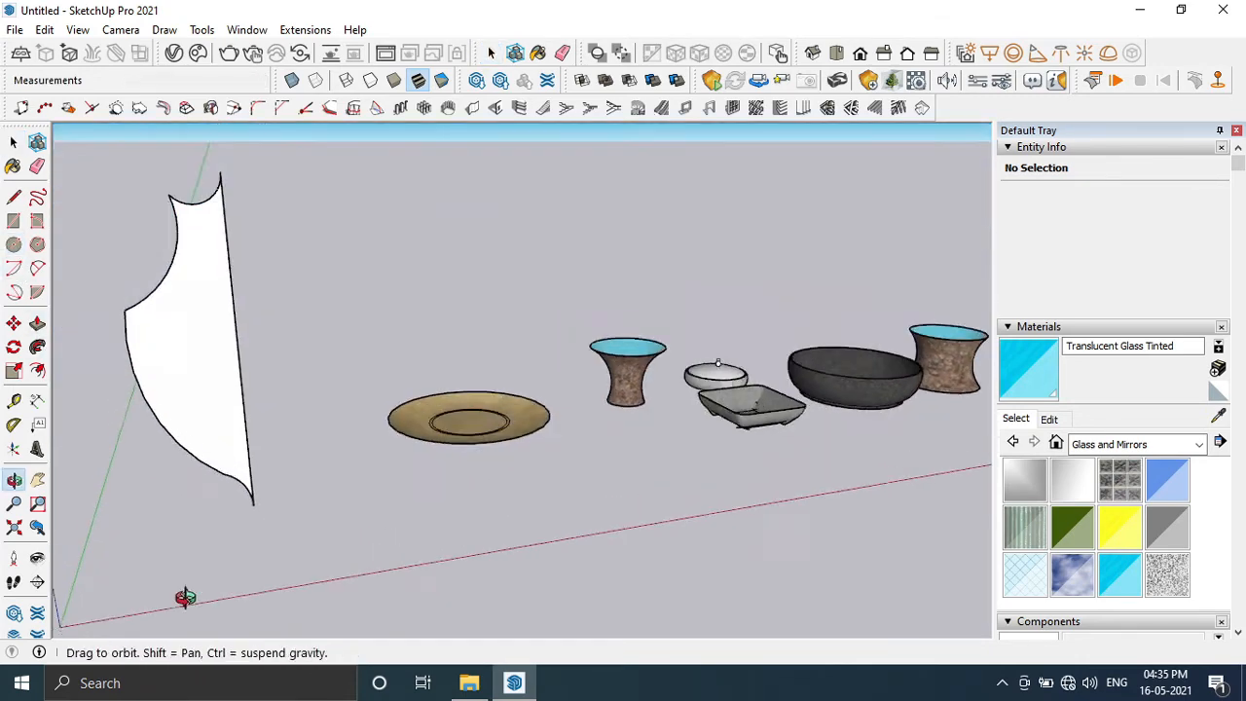
{"action": "left_click", "coordinate": [258, 507]}
{"action": "left_click", "coordinate": [397, 565]}
{"action": "middle_click_drag", "start_coordinate": [397, 565], "coordinate": [178, 523]}
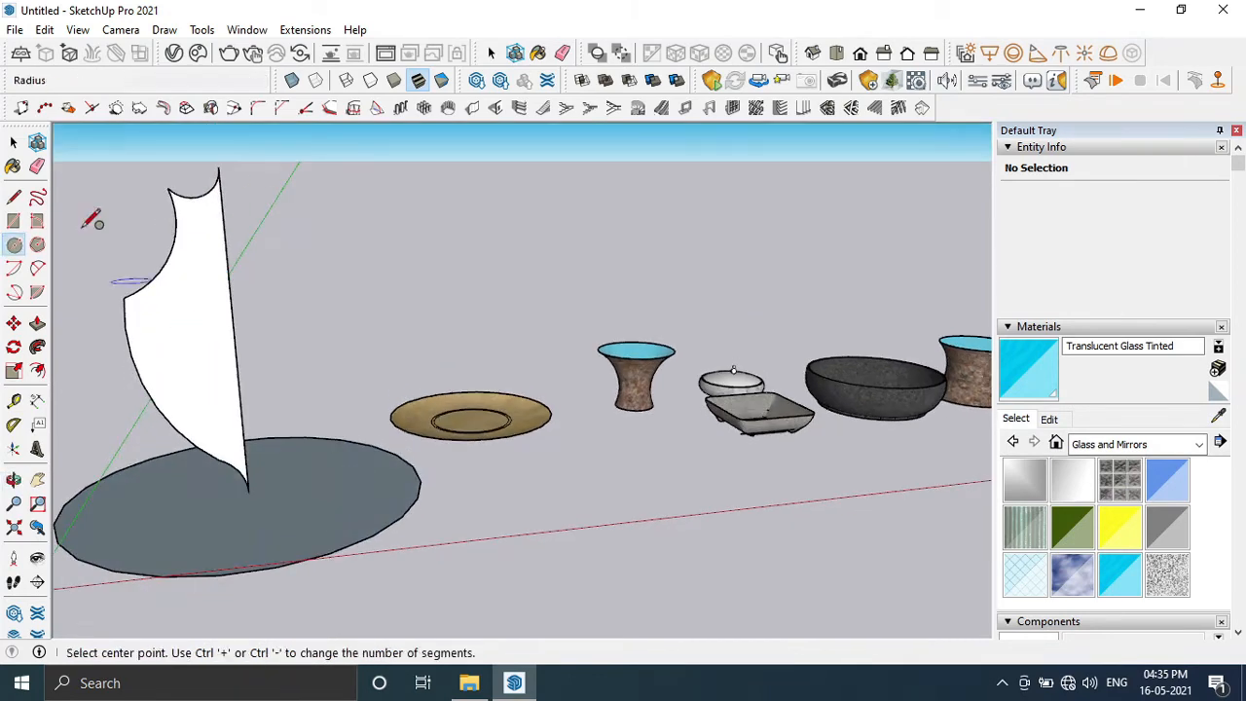
- Sweep the vessel profile around the large circle with Follow Me to form a solid of revolution
{"action": "key", "text": "space"}
{"action": "left_click", "coordinate": [178, 522]}
{"action": "left_click", "coordinate": [37, 370]}
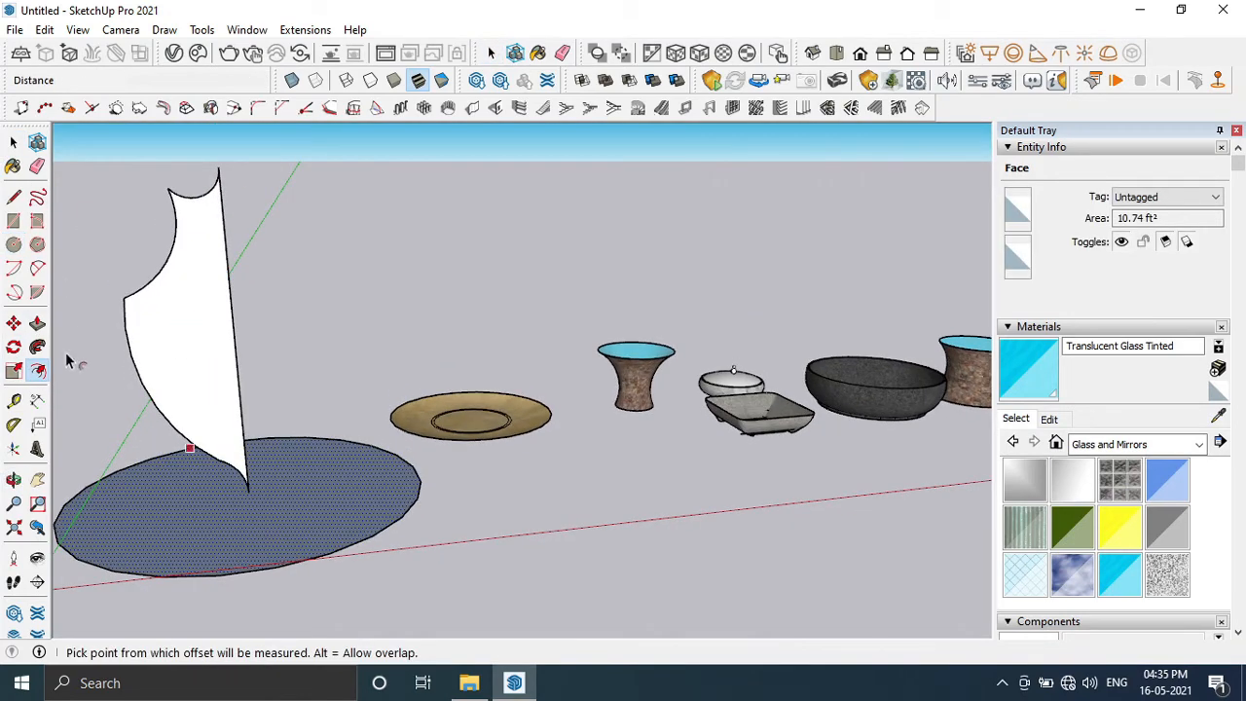
{"action": "left_click", "coordinate": [37, 347]}
{"action": "left_click", "coordinate": [228, 362]}
{"action": "middle_click_drag", "start_coordinate": [278, 478], "coordinate": [234, 409]}
- Delete the path circle's face and edge beneath the finished vessel
{"action": "left_click", "coordinate": [14, 143]}
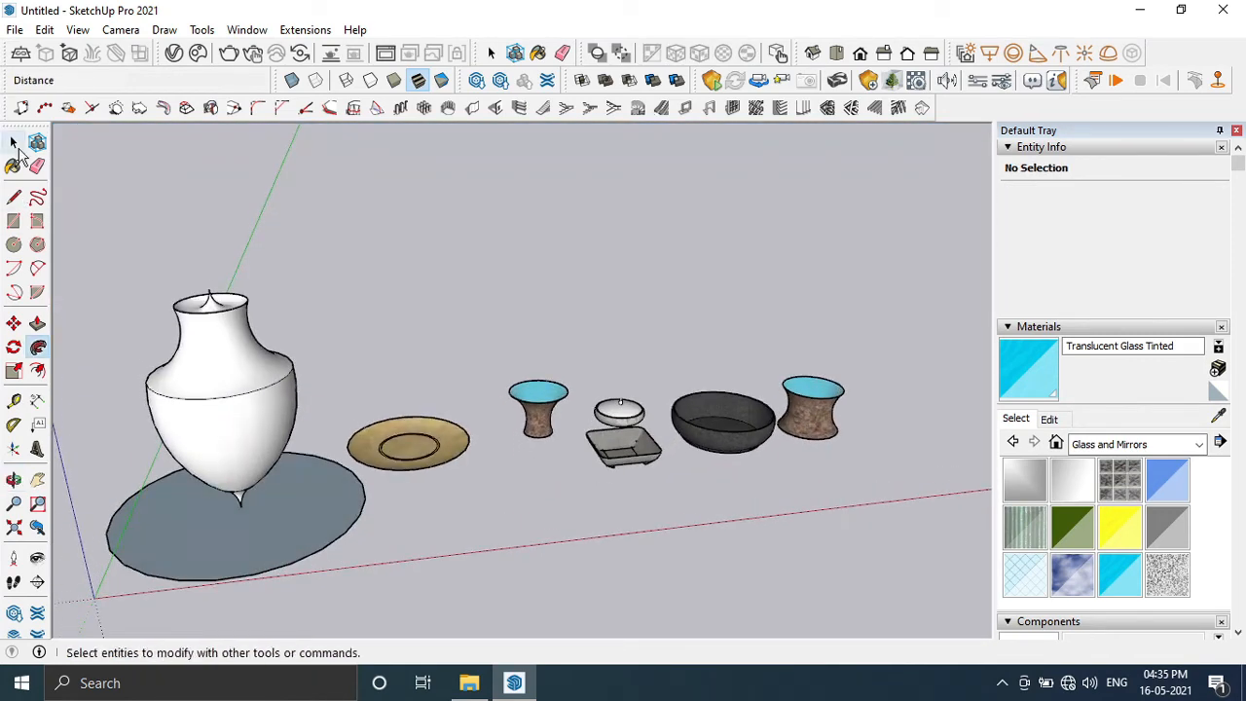
{"action": "left_click", "coordinate": [15, 147]}
{"action": "left_click", "coordinate": [192, 547]}
{"action": "key", "text": "Delete"}
{"action": "left_click", "coordinate": [260, 576]}
{"action": "key", "text": "Delete"}
- Switch to the front view and draw a short horizontal base line in the empty area beyond the last stone cup
{"action": "middle_click_drag", "start_coordinate": [270, 564], "coordinate": [676, 401]}
{"action": "scroll", "coordinate": [670, 431], "scroll_direction": "up", "scroll_amount": 3}
{"action": "scroll", "coordinate": [669, 431], "scroll_direction": "down", "scroll_amount": 1}
{"action": "scroll", "coordinate": [670, 430], "scroll_direction": "up", "scroll_amount": 1}
{"action": "key", "text": "l"}
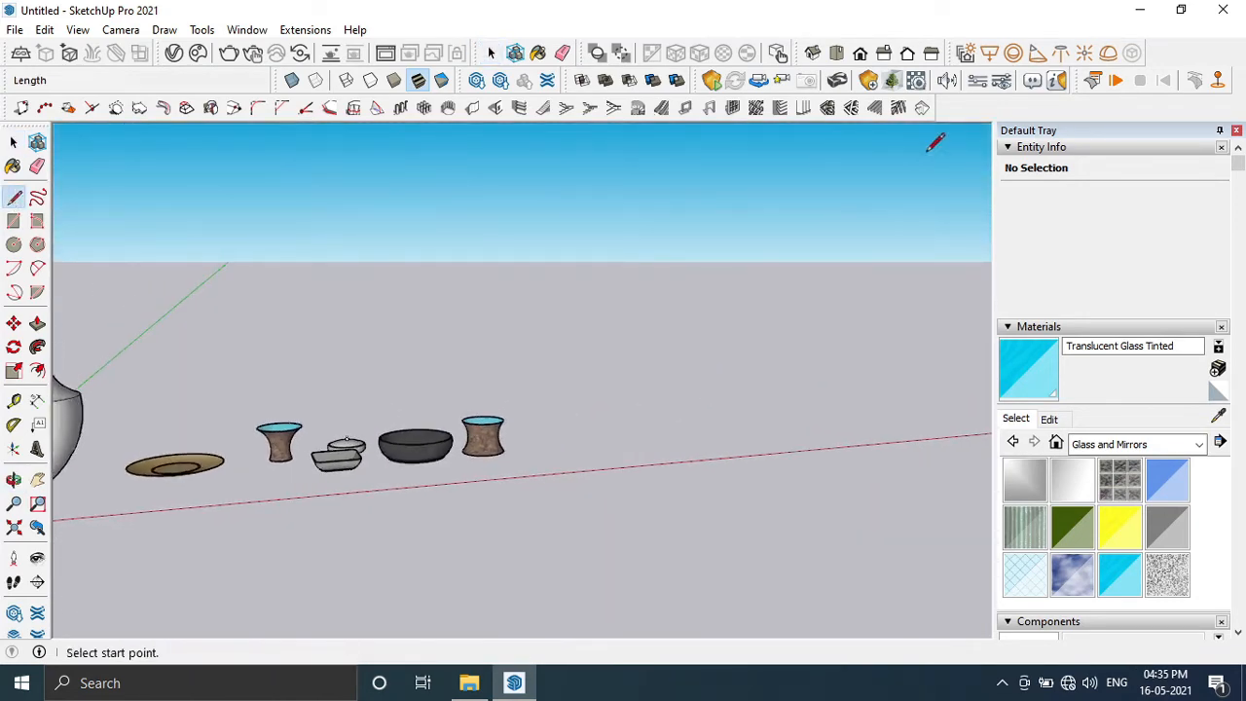
{"action": "left_click", "coordinate": [837, 54]}
{"action": "left_click", "coordinate": [859, 52]}
{"action": "scroll", "coordinate": [912, 424], "scroll_direction": "up", "scroll_amount": 4}
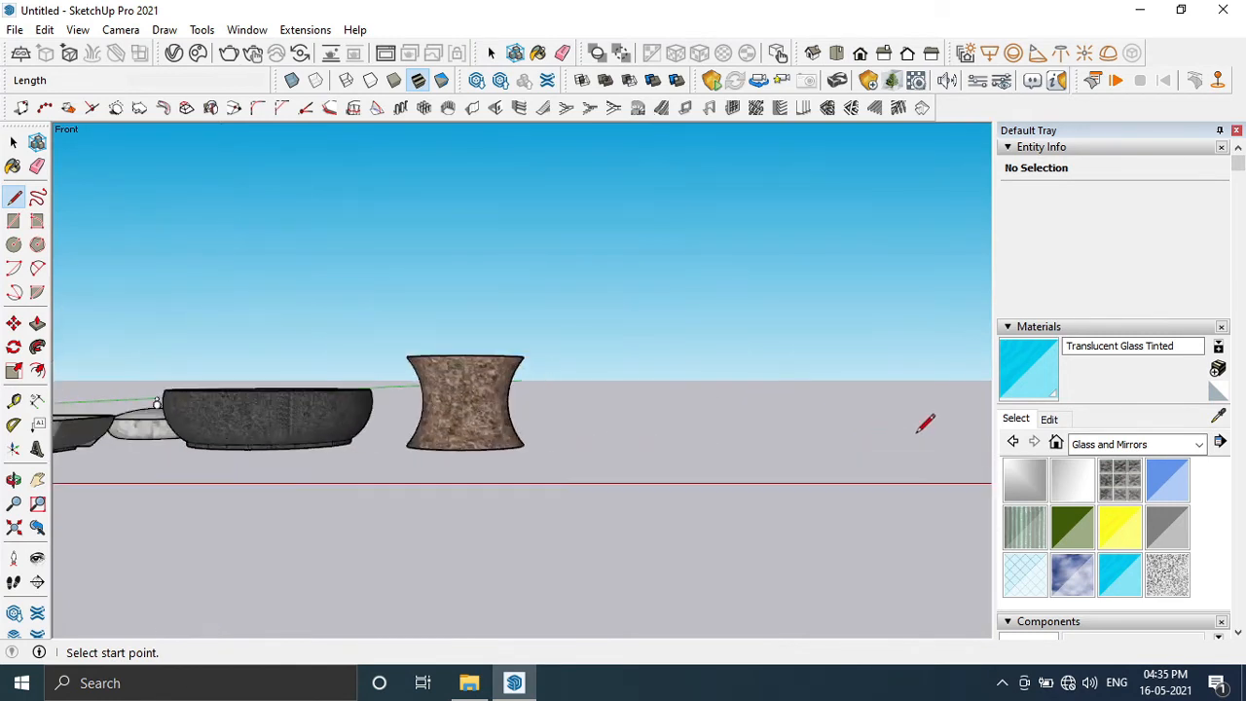
{"action": "left_click", "coordinate": [842, 451]}
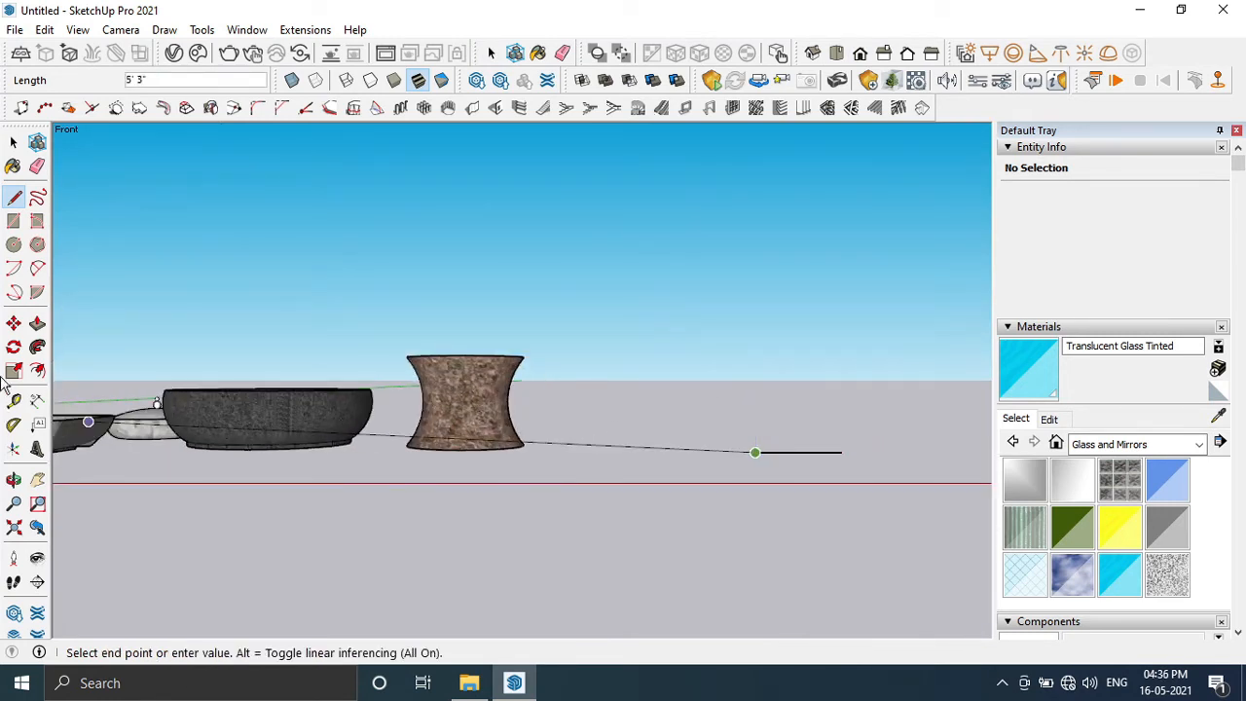
- Draw an outward-bulging arc rising about 4 1/8" from the base line's outer end, with a bulge of about 7/8"
{"action": "left_click", "coordinate": [37, 292]}
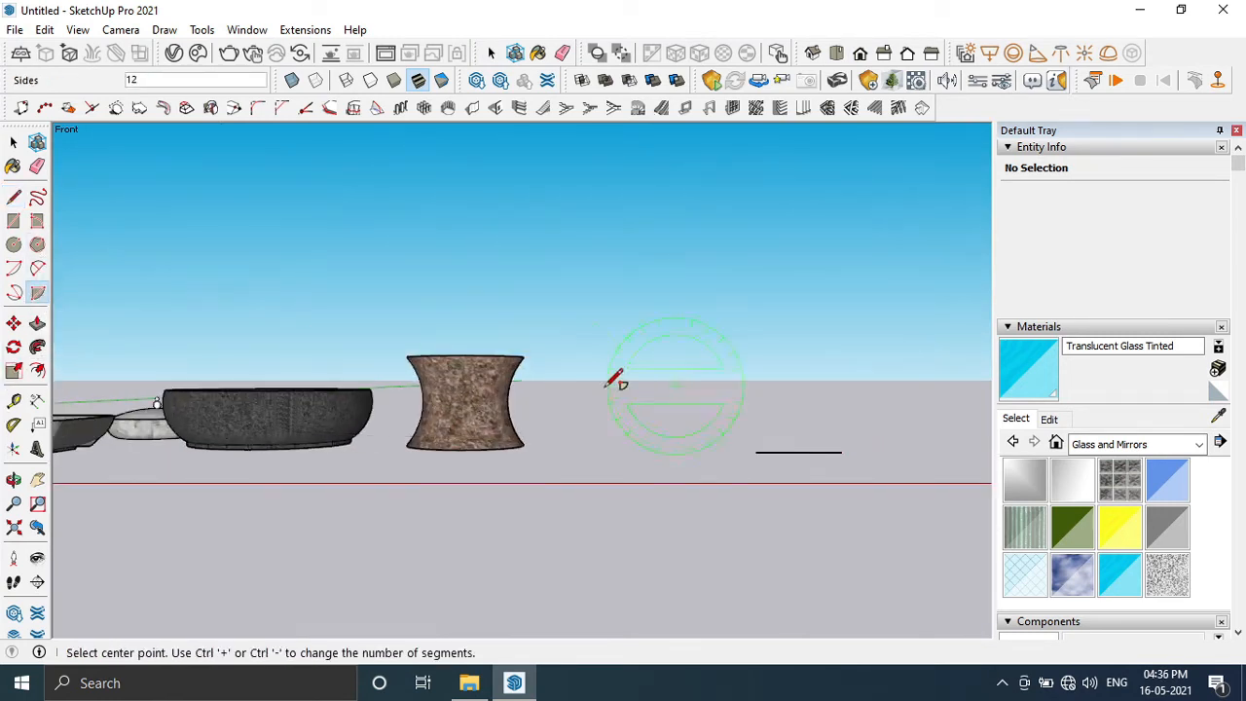
{"action": "left_click", "coordinate": [37, 267]}
{"action": "left_click", "coordinate": [755, 452]}
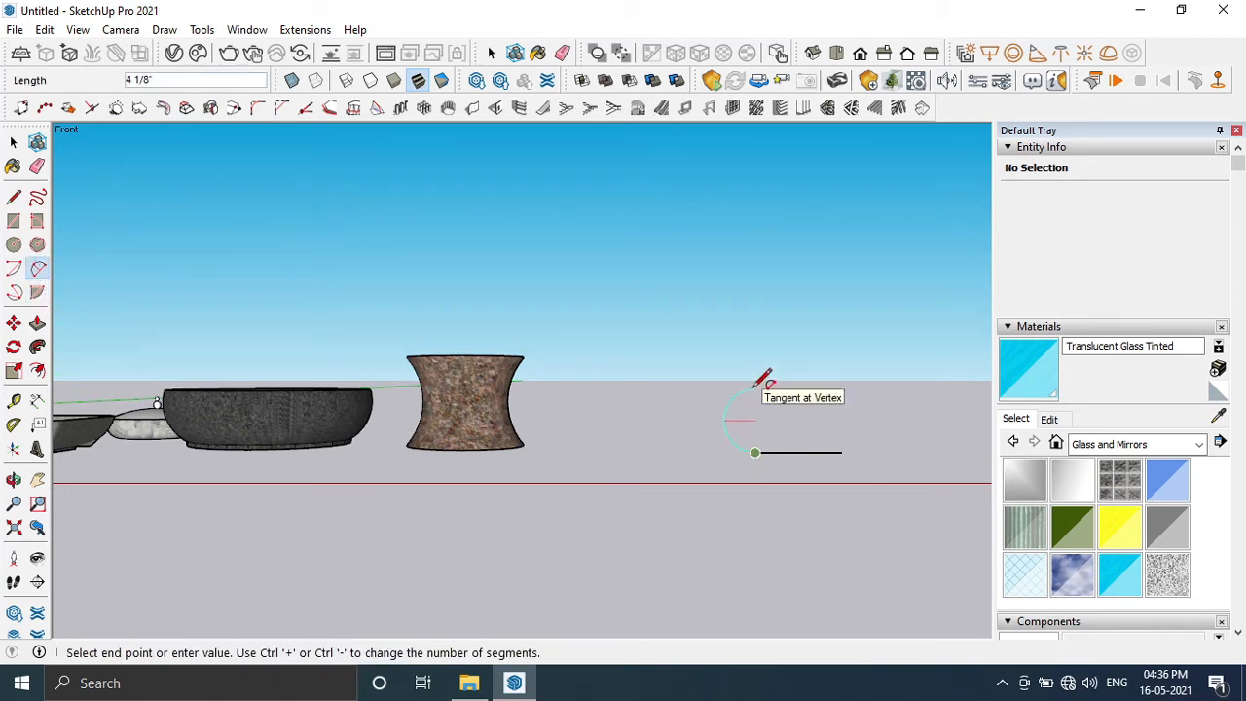
{"action": "left_click", "coordinate": [755, 389]}
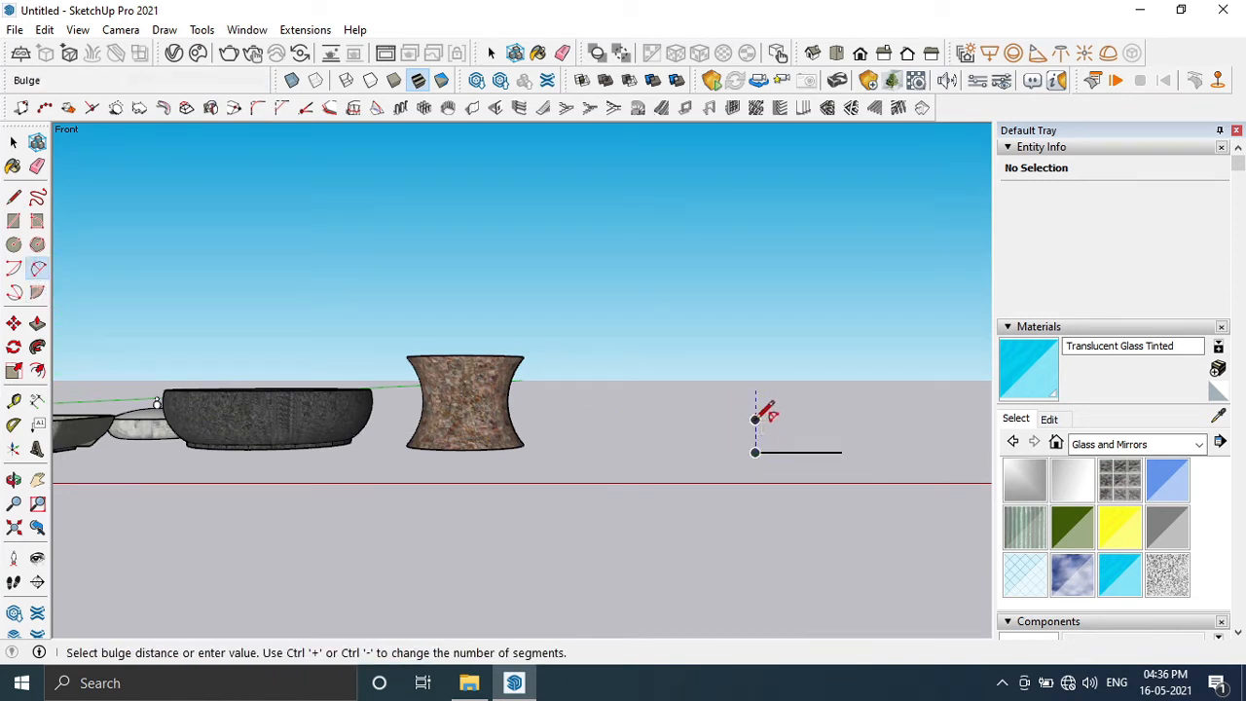
{"action": "left_click", "coordinate": [749, 416]}
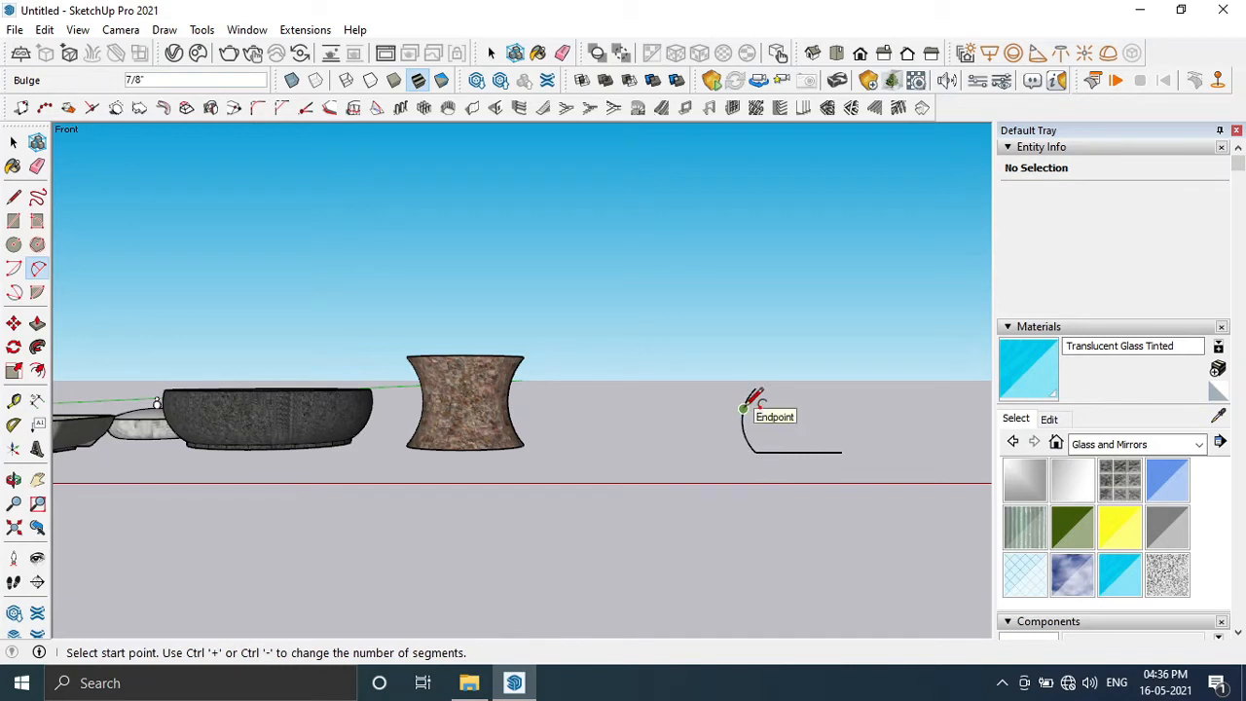
- Draw a flared body arc up from the foot arc with a bulge of about 15/16", and a rounded shoulder arc curving inward above it
{"action": "left_click", "coordinate": [744, 408]}
{"action": "left_click", "coordinate": [703, 306]}
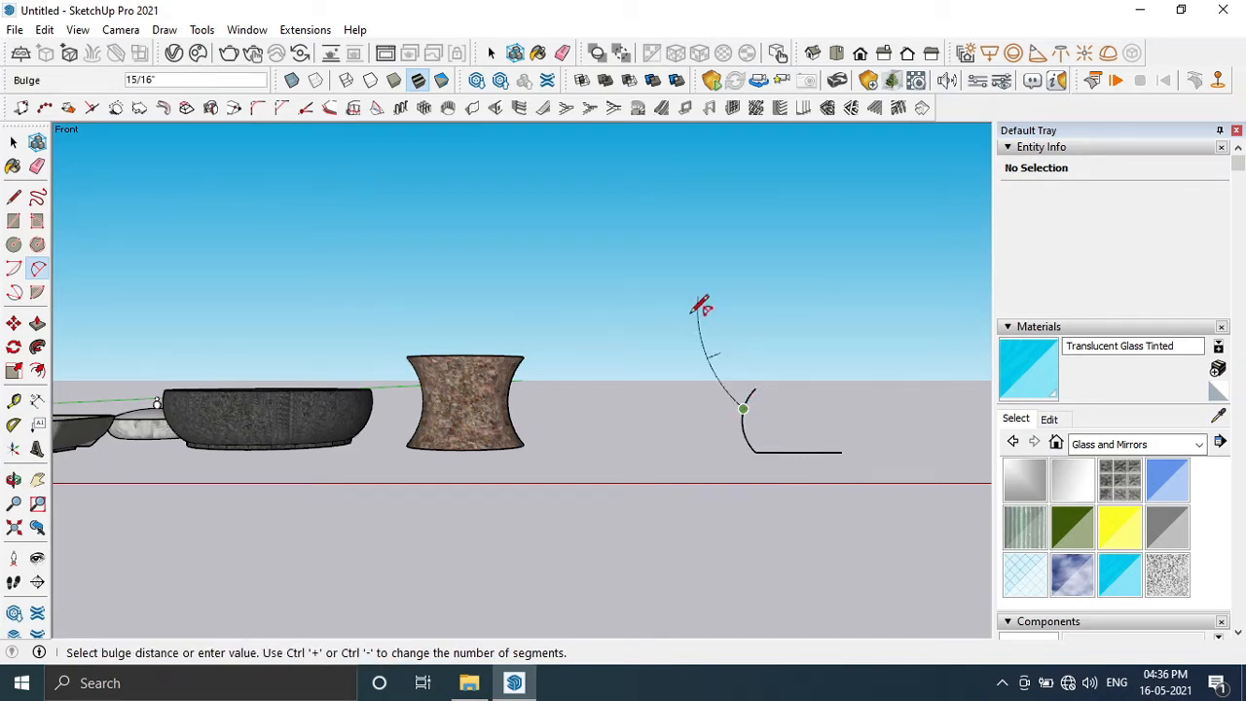
{"action": "left_click", "coordinate": [701, 307]}
{"action": "scroll", "coordinate": [716, 265], "scroll_direction": "up", "scroll_amount": 1}
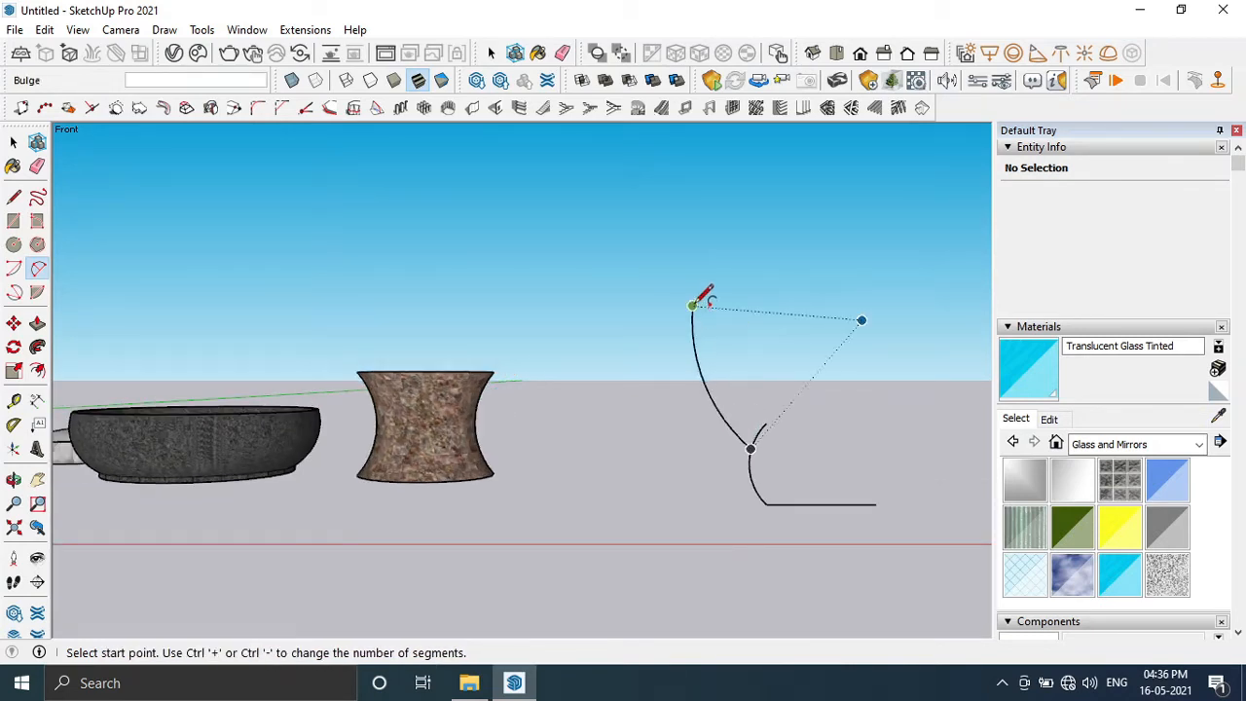
{"action": "left_click", "coordinate": [692, 332]}
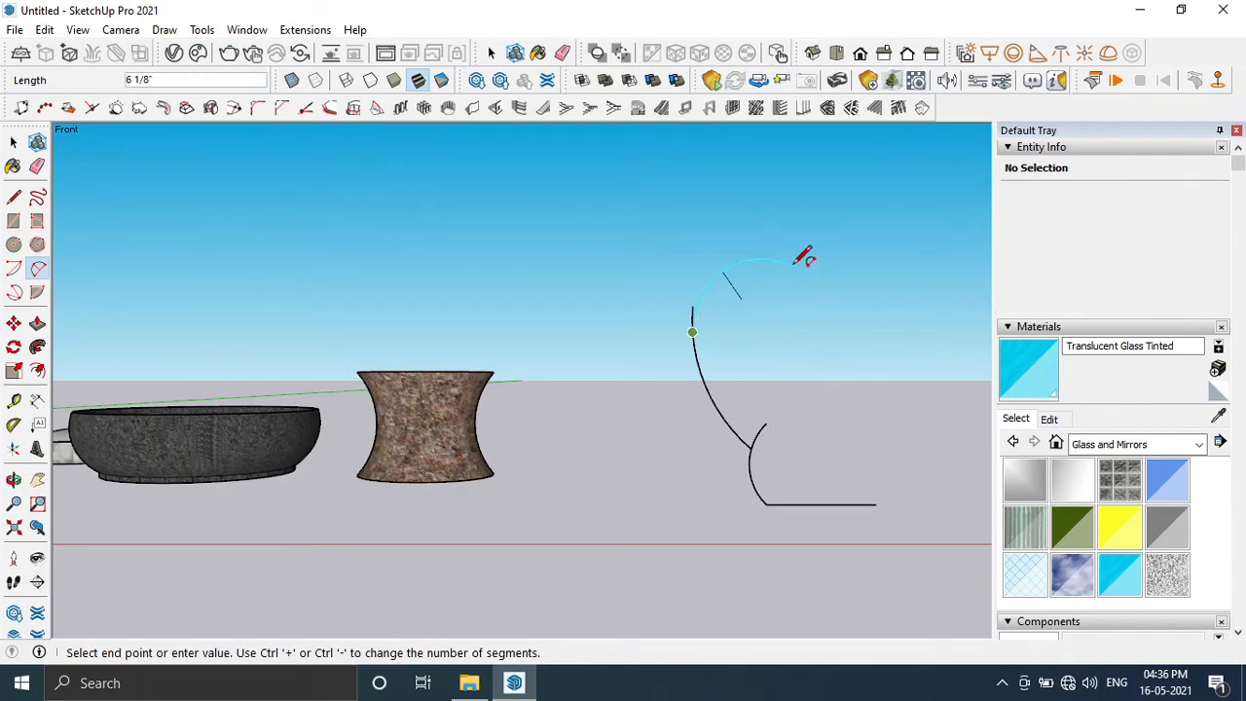
{"action": "left_click", "coordinate": [792, 265]}
{"action": "left_click", "coordinate": [754, 257]}
{"action": "scroll", "coordinate": [778, 270], "scroll_direction": "down", "scroll_amount": 1}
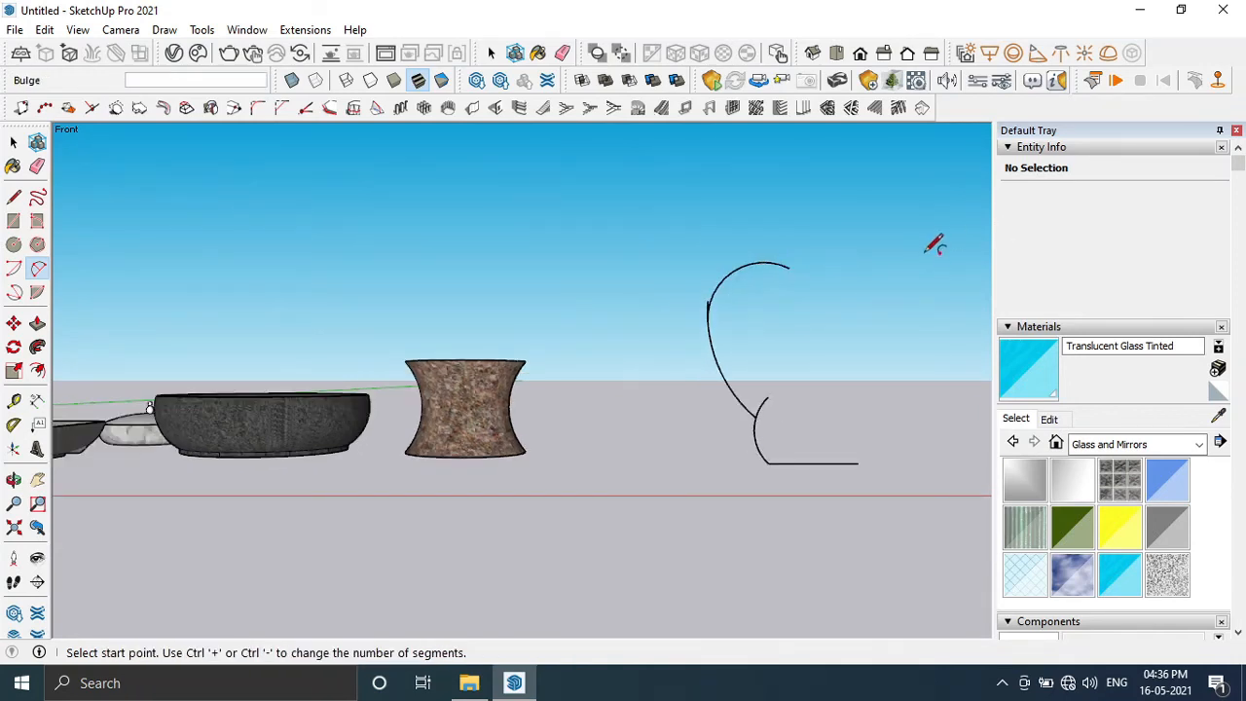
- Draw a neck arc up from the shoulder arc, curving the opposite way with a bulge of about 1 15/16"
{"action": "scroll", "coordinate": [925, 251], "scroll_direction": "up", "scroll_amount": 2}
{"action": "left_click", "coordinate": [696, 263]}
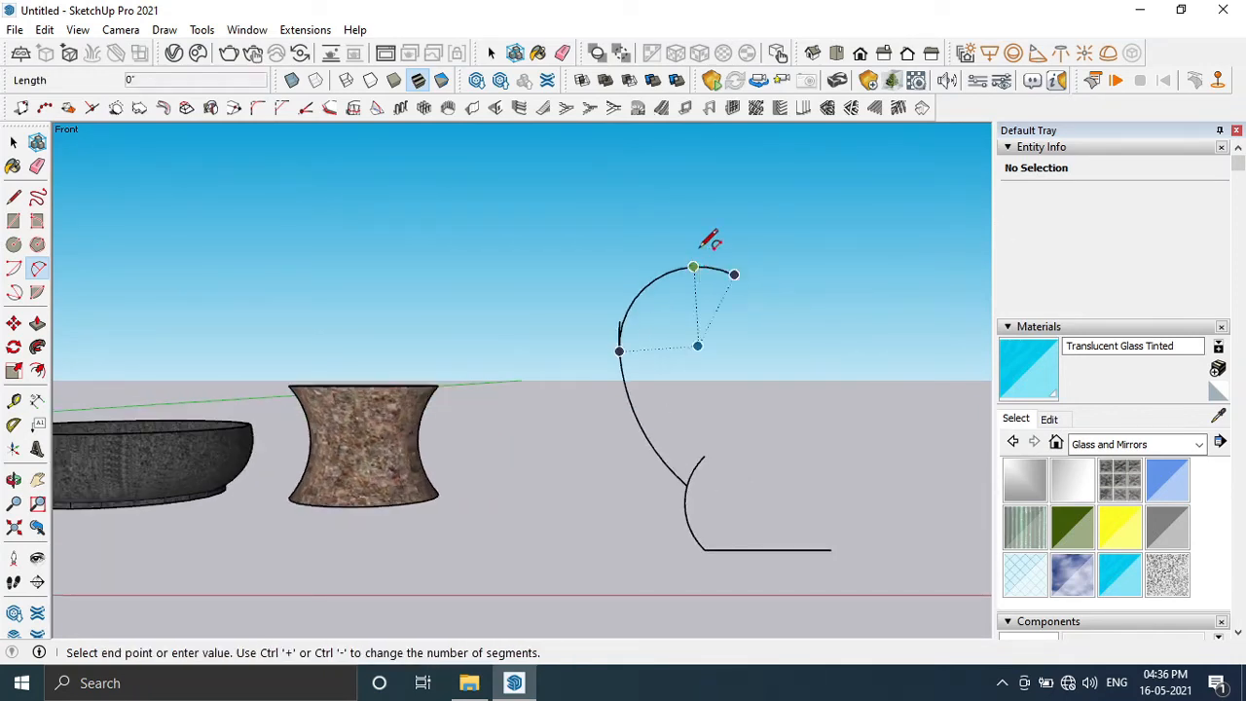
{"action": "left_click", "coordinate": [773, 166]}
{"action": "left_click", "coordinate": [793, 206]}
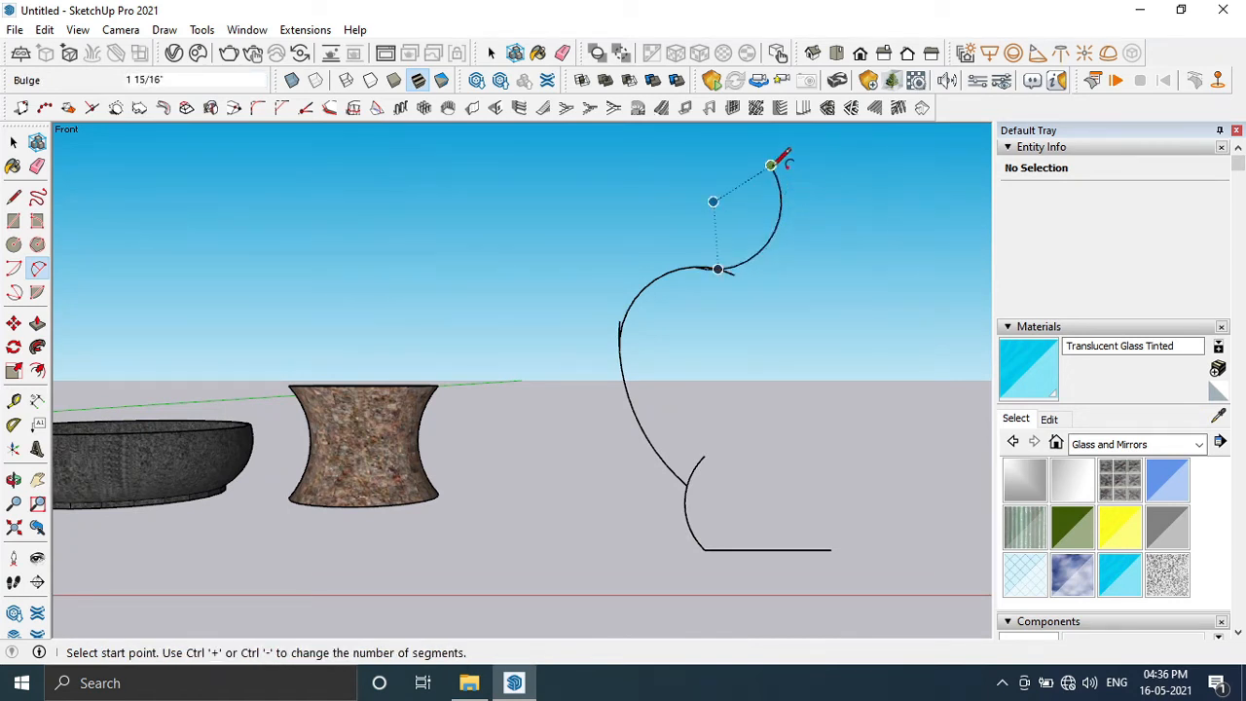
- Erase the overhanging arc ends at the foot, body and shoulder junctions of the profile
{"action": "key", "text": "l"}
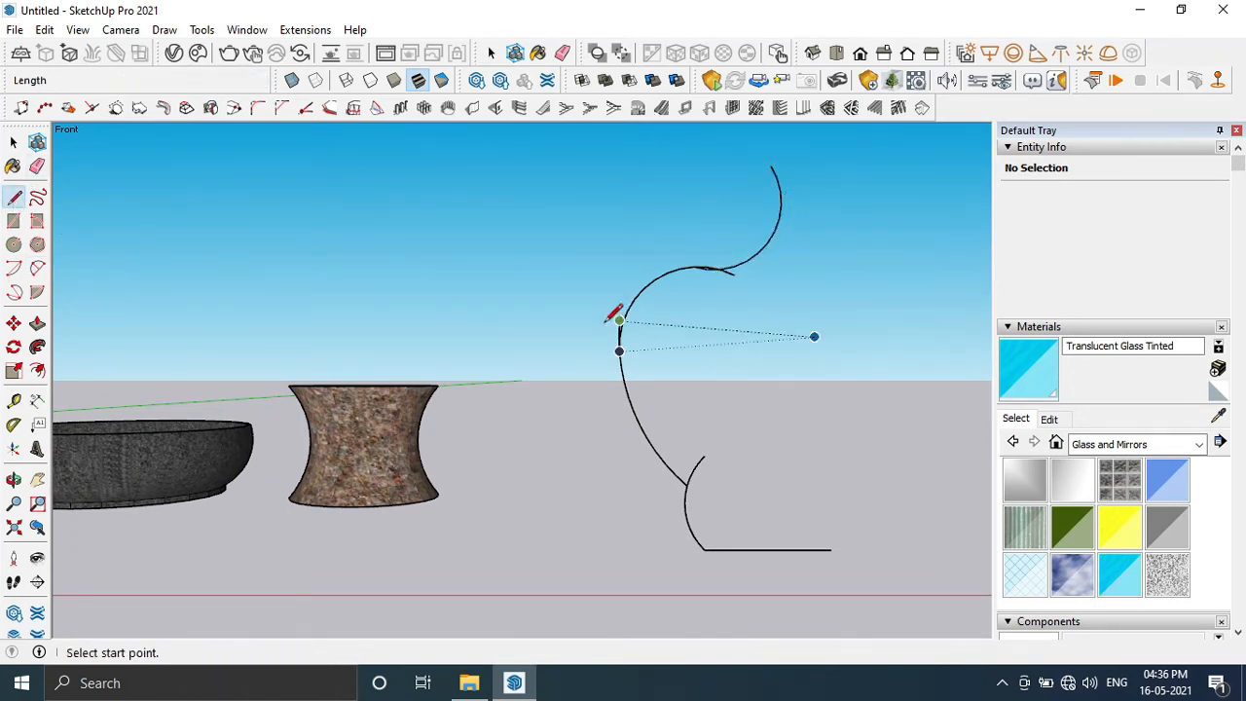
{"action": "key", "text": "e"}
{"action": "left_click", "coordinate": [621, 323]}
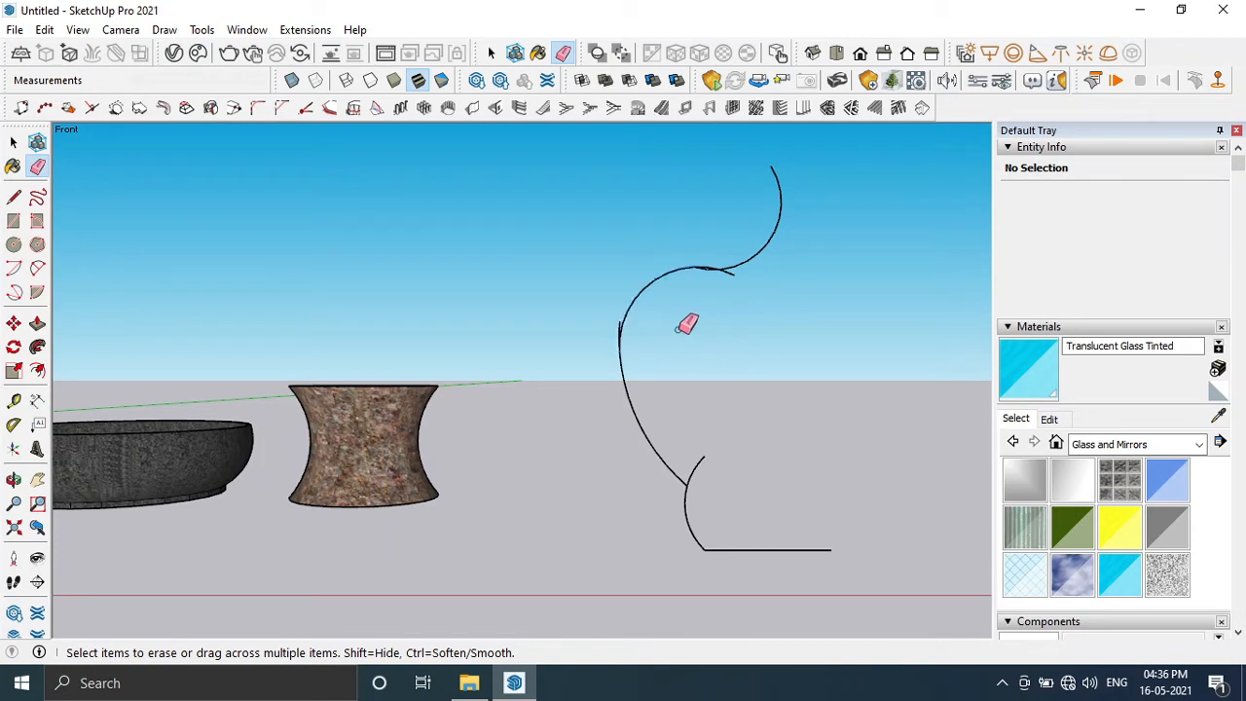
{"action": "scroll", "coordinate": [731, 259], "scroll_direction": "up", "scroll_amount": 2}
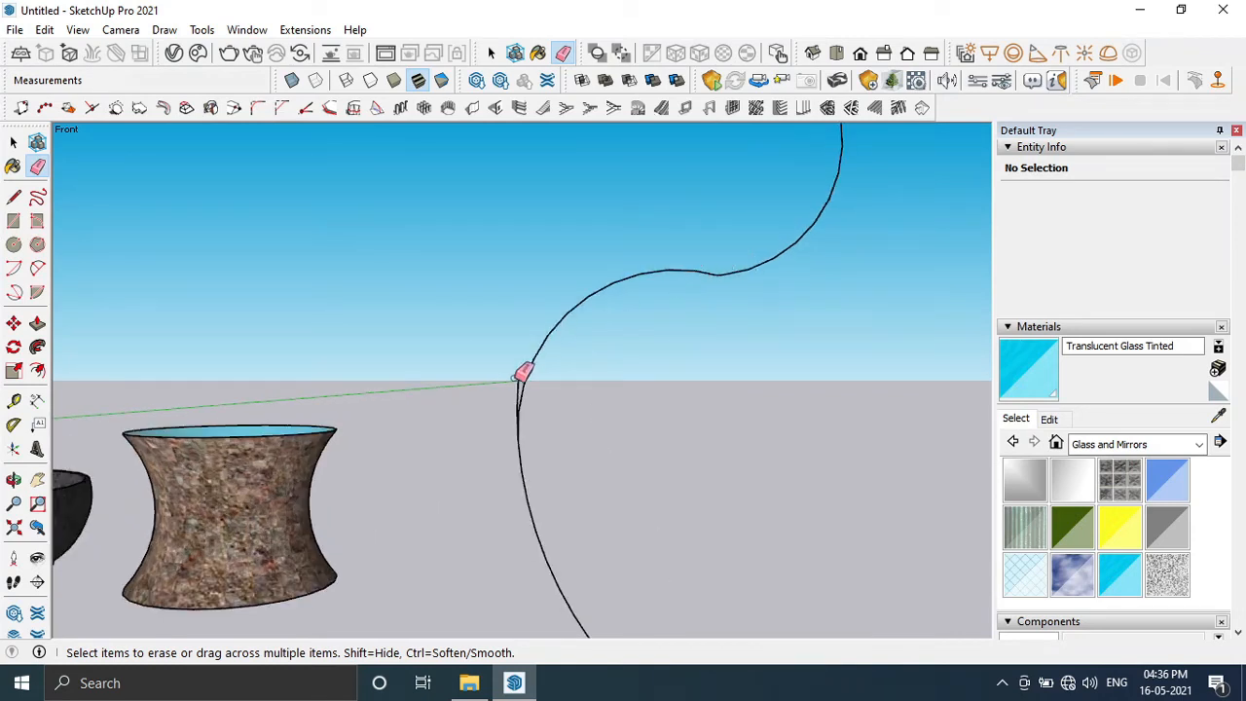
{"action": "scroll", "coordinate": [517, 377], "scroll_direction": "down", "scroll_amount": 2}
{"action": "scroll", "coordinate": [584, 482], "scroll_direction": "down", "scroll_amount": 1}
{"action": "scroll", "coordinate": [555, 472], "scroll_direction": "up", "scroll_amount": 2}
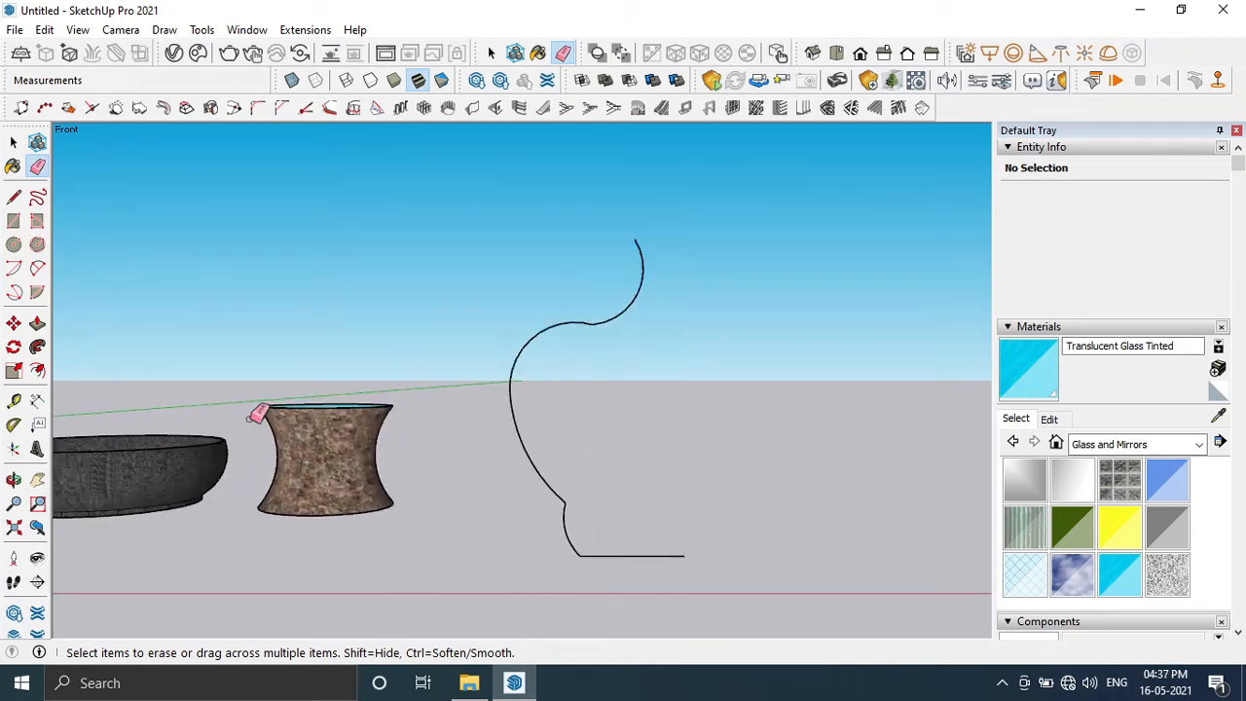
- Draw a smoother arc from the base line's outer end to the lower body arc and erase the old foot arc segments
{"action": "left_click", "coordinate": [37, 267]}
{"action": "left_click", "coordinate": [579, 555]}
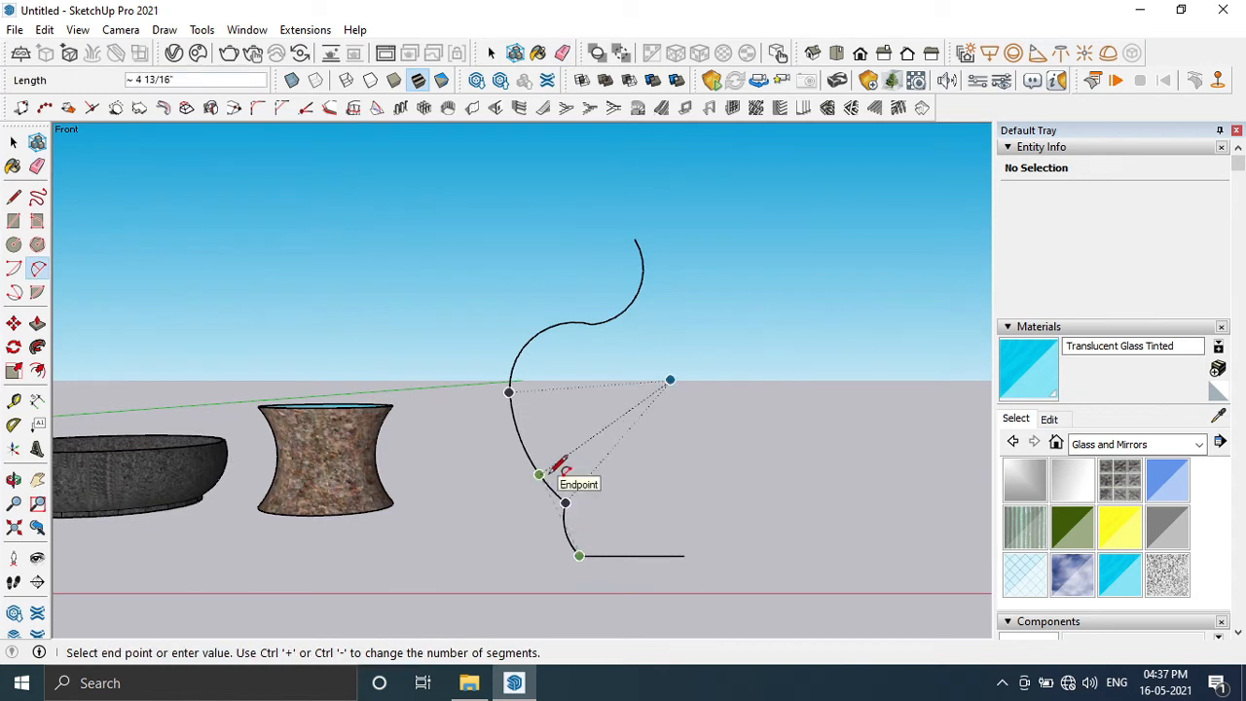
{"action": "left_click", "coordinate": [540, 474]}
{"action": "key", "text": "e"}
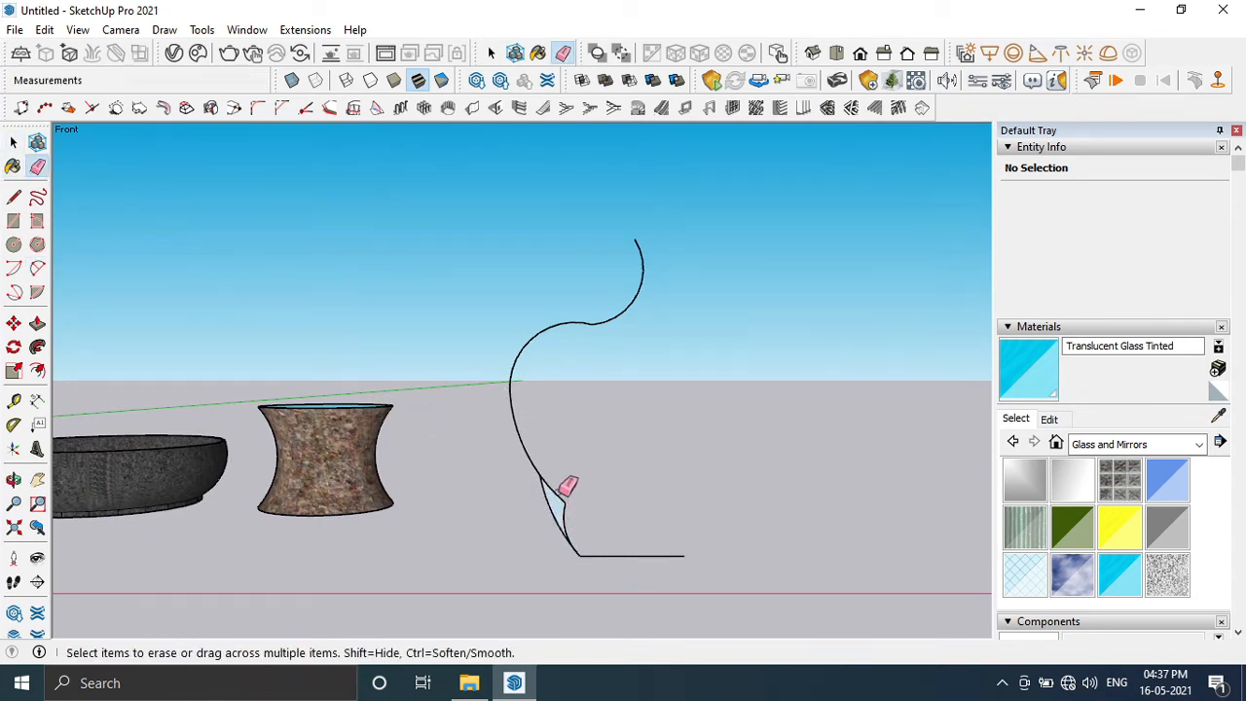
{"action": "mouse_move", "coordinate": [575, 502]}
{"action": "middle_mouse_down"}
{"action": "mouse_move", "coordinate": [710, 439]}
{"action": "mouse_move", "coordinate": [704, 459]}
{"action": "middle_mouse_up"}
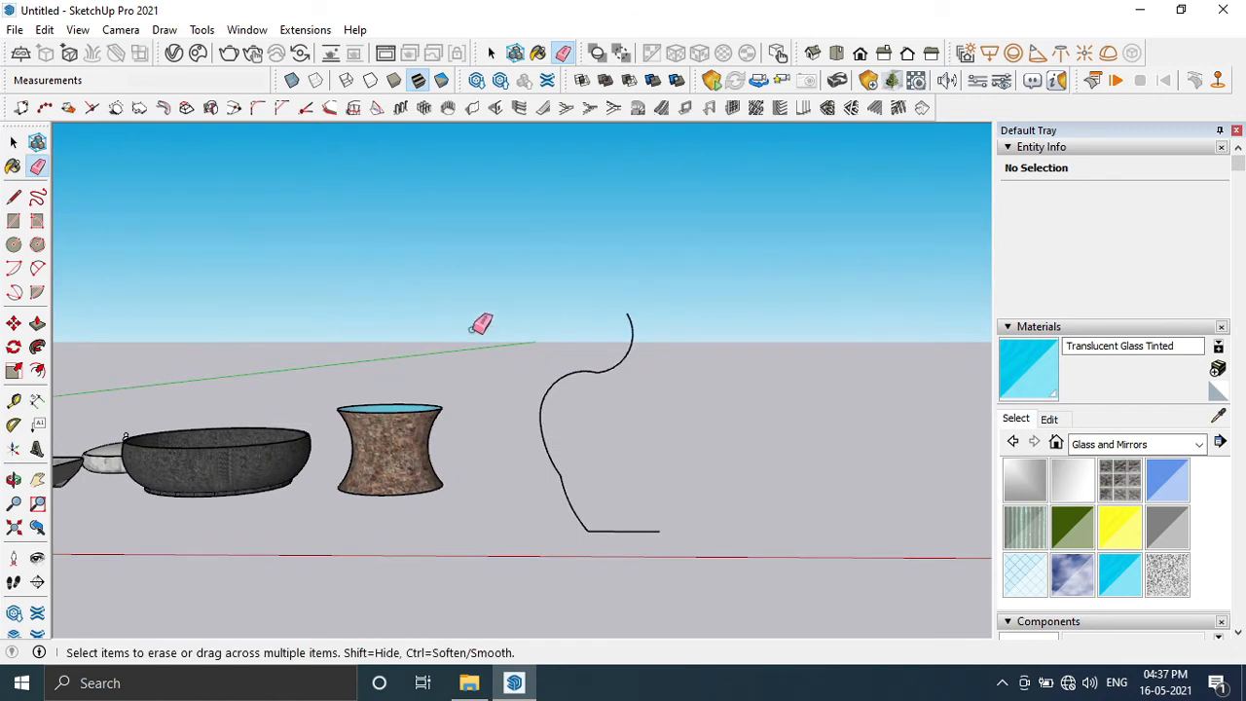
- Offset the foot arc and the lower body arc of the vase profile inward by about 7/16"
{"action": "left_click", "coordinate": [14, 142]}
{"action": "left_click_drag", "start_coordinate": [506, 278], "coordinate": [632, 514]}
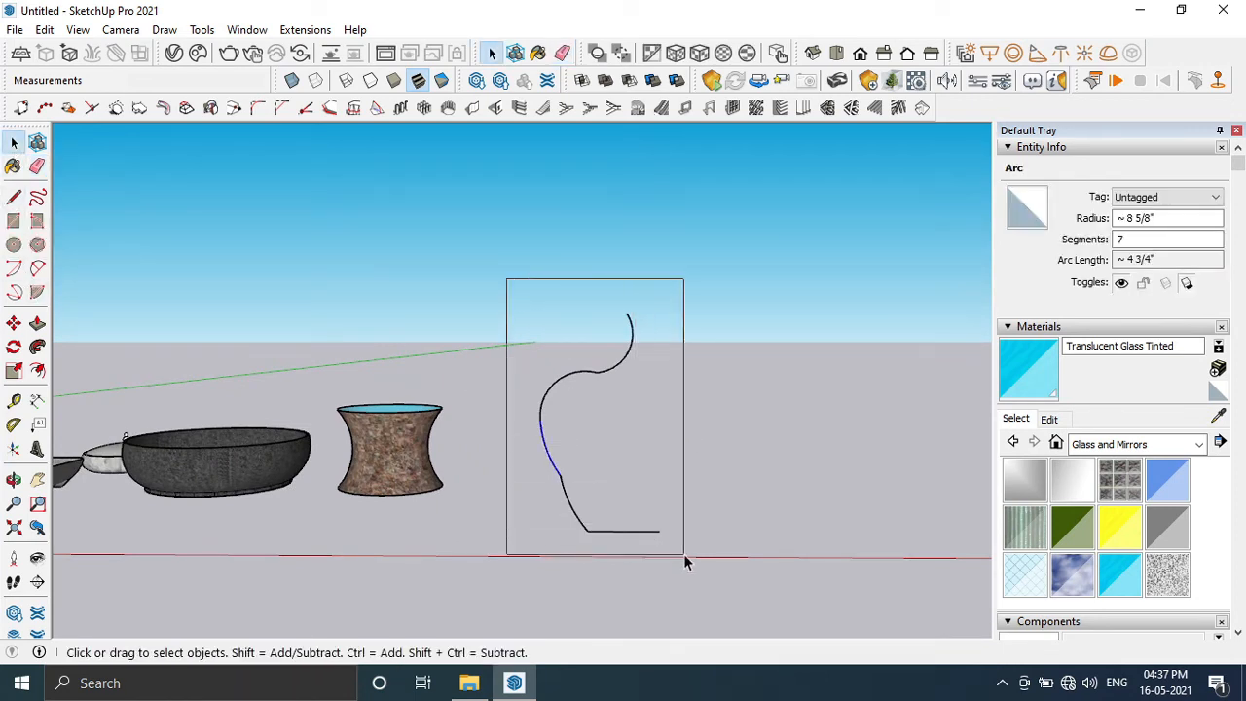
{"action": "left_click_drag", "start_coordinate": [683, 554], "coordinate": [683, 554]}
{"action": "left_click", "coordinate": [37, 370]}
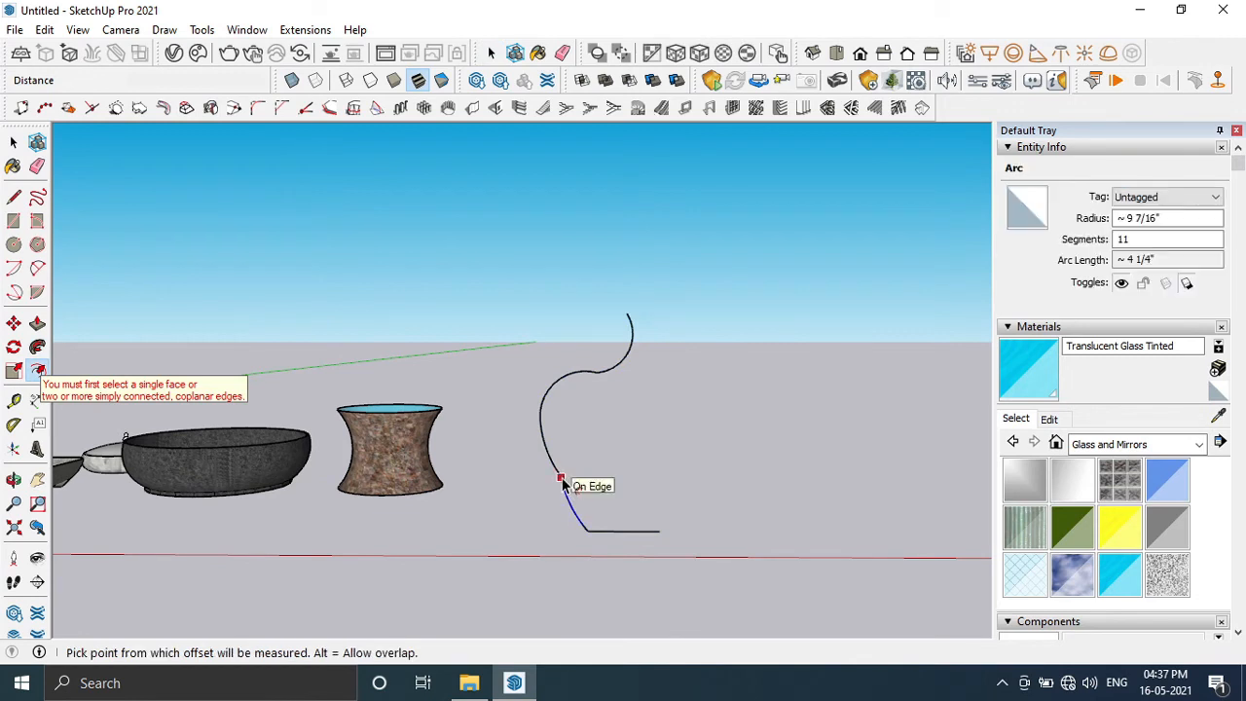
{"action": "left_click", "coordinate": [571, 516]}
{"action": "scroll", "coordinate": [589, 512], "scroll_direction": "up", "scroll_amount": 2}
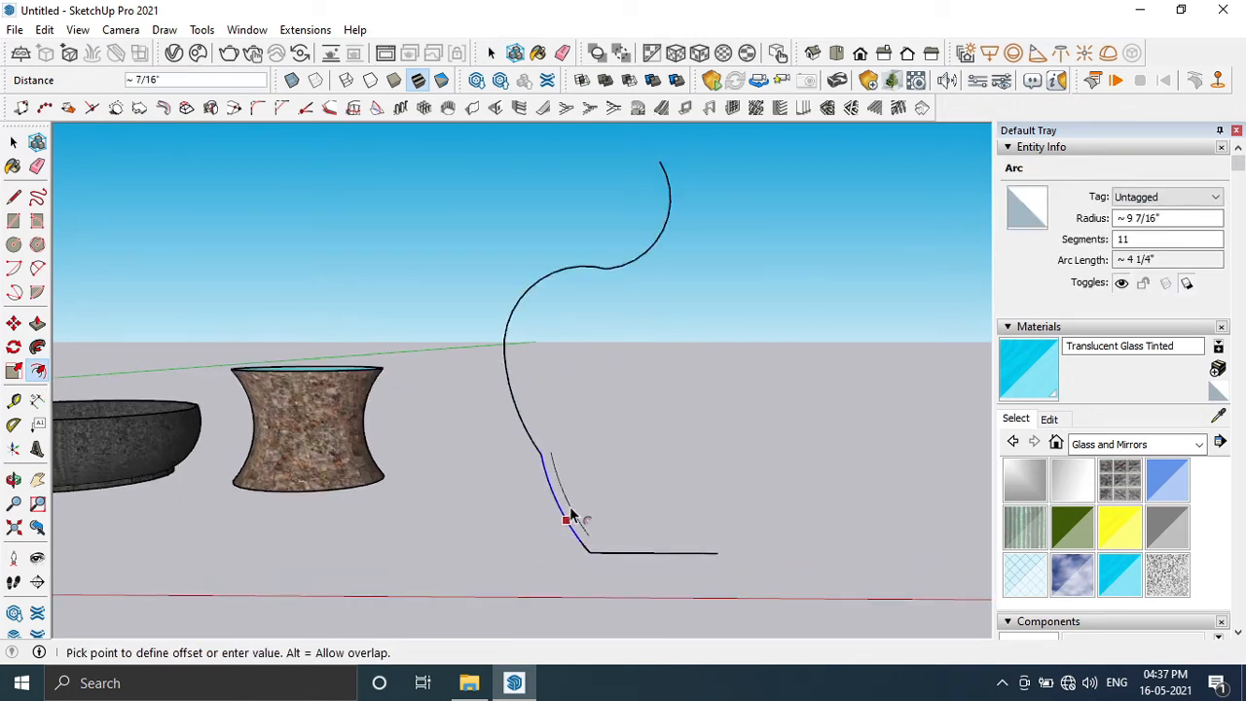
{"action": "left_click", "coordinate": [572, 516]}
{"action": "left_click", "coordinate": [522, 418]}
{"action": "left_click", "coordinate": [521, 413]}
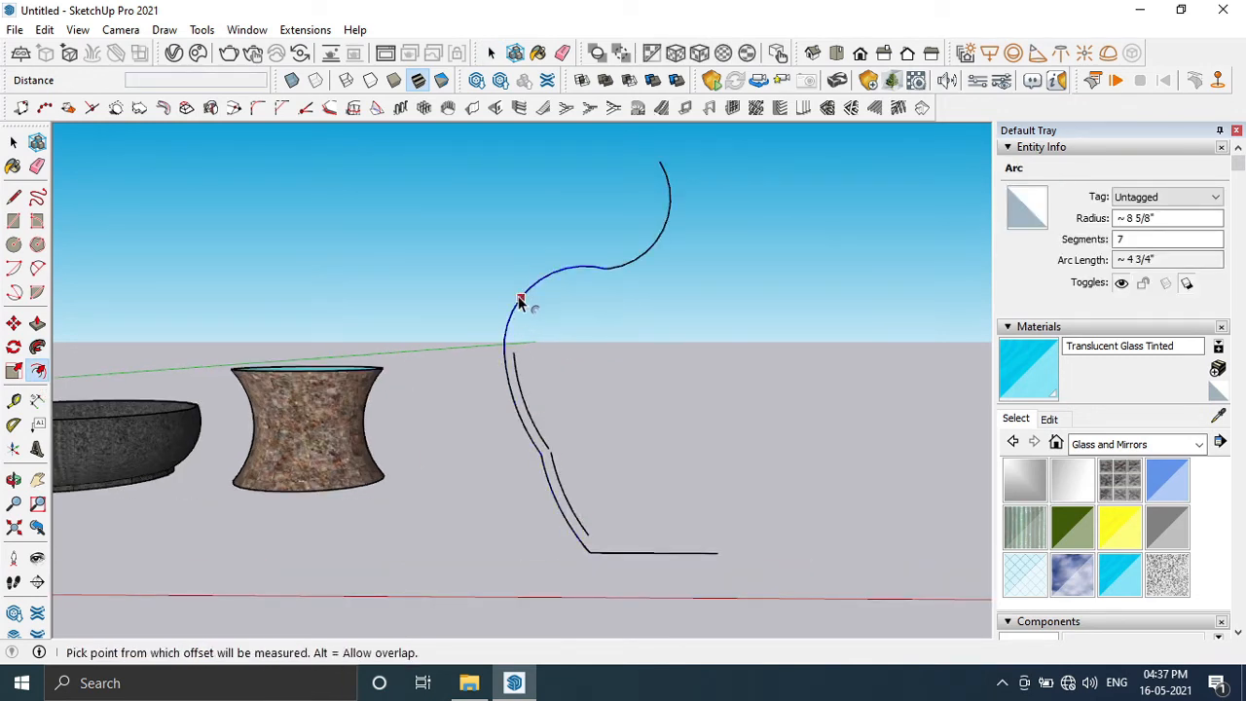
- Offset the shoulder arc and the neck arc by about 7/16" on the same inner side
{"action": "left_click", "coordinate": [520, 300]}
{"action": "left_click", "coordinate": [524, 296]}
{"action": "left_click", "coordinate": [626, 278]}
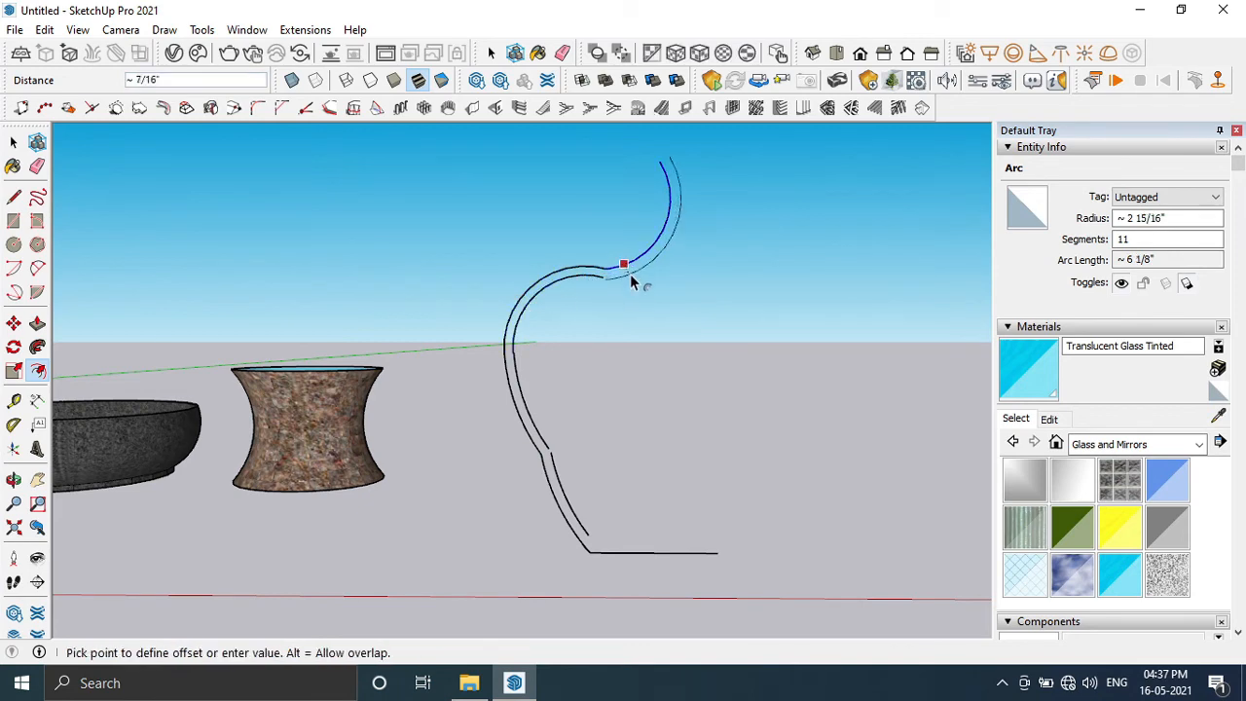
{"action": "left_click", "coordinate": [631, 280]}
- Draw the base's upper line from the inner foot arc and close its free end with a short line down to the base line
{"action": "scroll", "coordinate": [643, 553], "scroll_direction": "up", "scroll_amount": 5}
{"action": "middle_click_drag", "start_coordinate": [642, 553], "coordinate": [619, 541]}
{"action": "left_click", "coordinate": [14, 198]}
{"action": "left_click", "coordinate": [580, 447]}
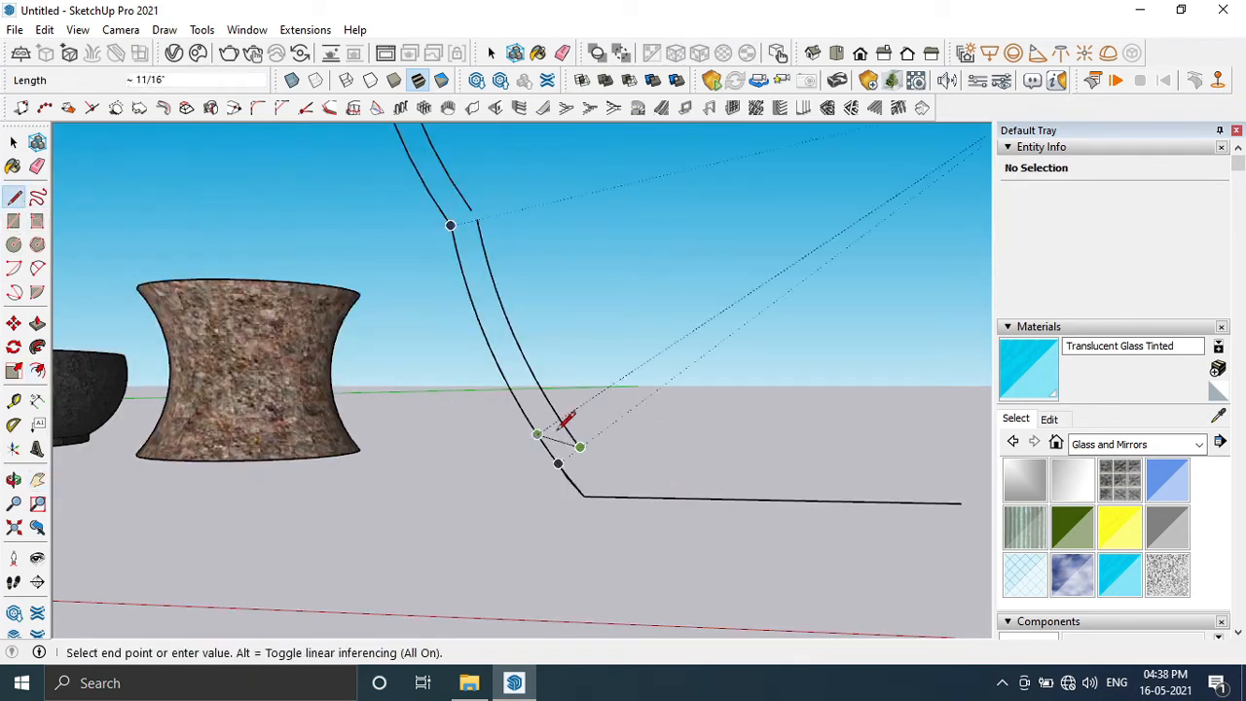
{"action": "left_click", "coordinate": [925, 473]}
{"action": "mouse_move", "coordinate": [925, 473]}
{"action": "middle_mouse_down"}
{"action": "mouse_move", "coordinate": [736, 495]}
{"action": "mouse_move", "coordinate": [757, 454]}
{"action": "mouse_move", "coordinate": [933, 527]}
{"action": "middle_mouse_up"}
{"action": "left_click", "coordinate": [921, 538]}
{"action": "key", "text": "Escape"}
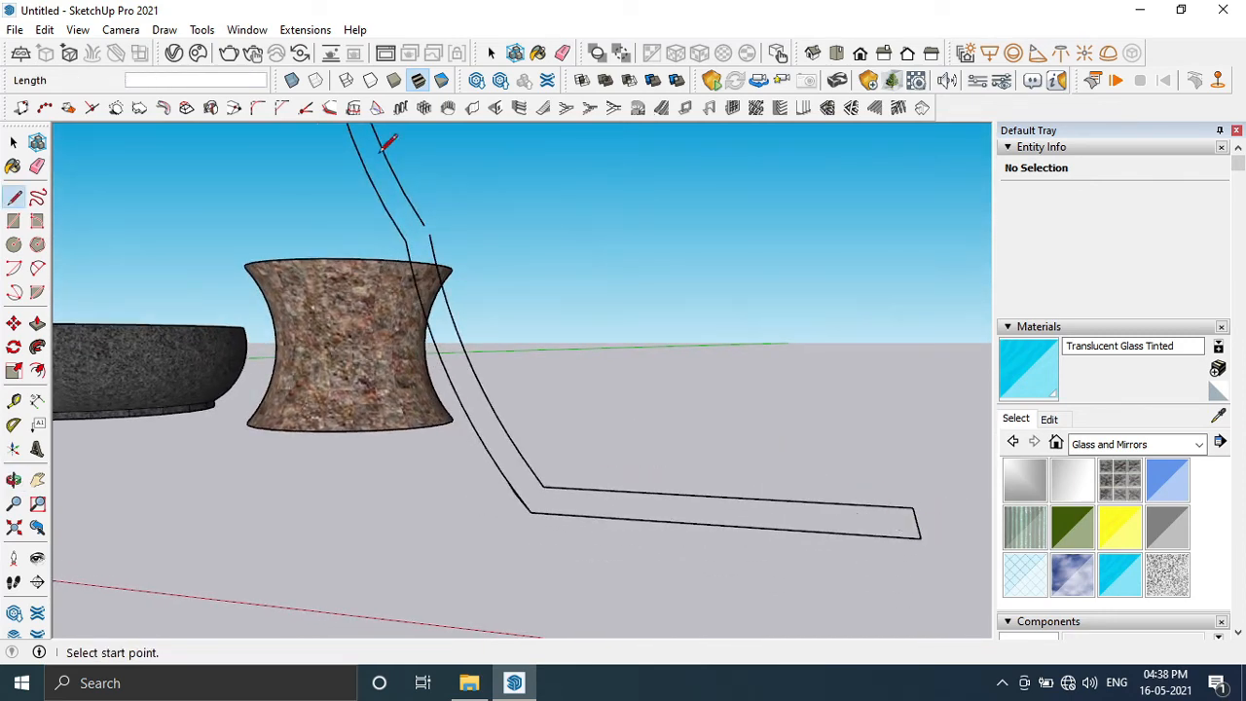
- Draw a line bridging the gap between the inner shoulder arc and the inner body arc
{"action": "scroll", "coordinate": [378, 152], "scroll_direction": "up", "scroll_amount": 5}
{"action": "scroll", "coordinate": [506, 268], "scroll_direction": "down", "scroll_amount": 3}
{"action": "key", "text": "Escape"}
{"action": "scroll", "coordinate": [602, 375], "scroll_direction": "down", "scroll_amount": 3}
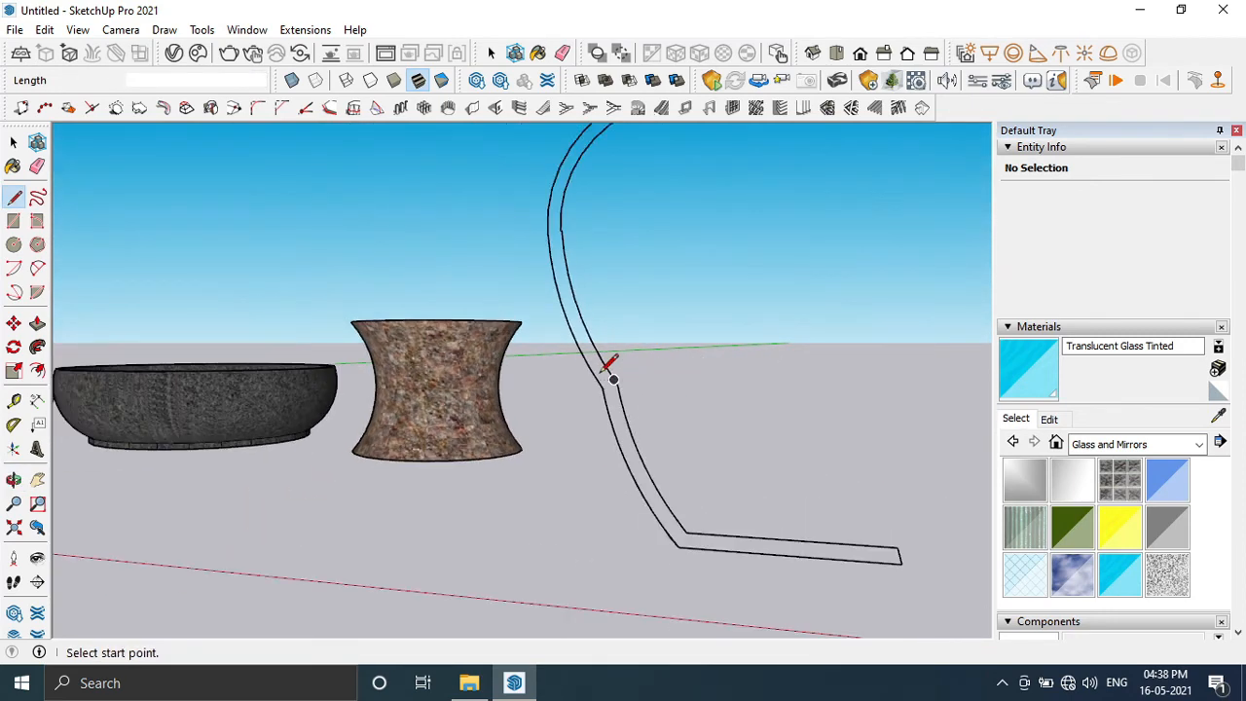
{"action": "scroll", "coordinate": [590, 247], "scroll_direction": "up", "scroll_amount": 5}
{"action": "scroll", "coordinate": [389, 387], "scroll_direction": "down", "scroll_amount": 2}
{"action": "middle_click_drag", "start_coordinate": [383, 392], "coordinate": [584, 417]}
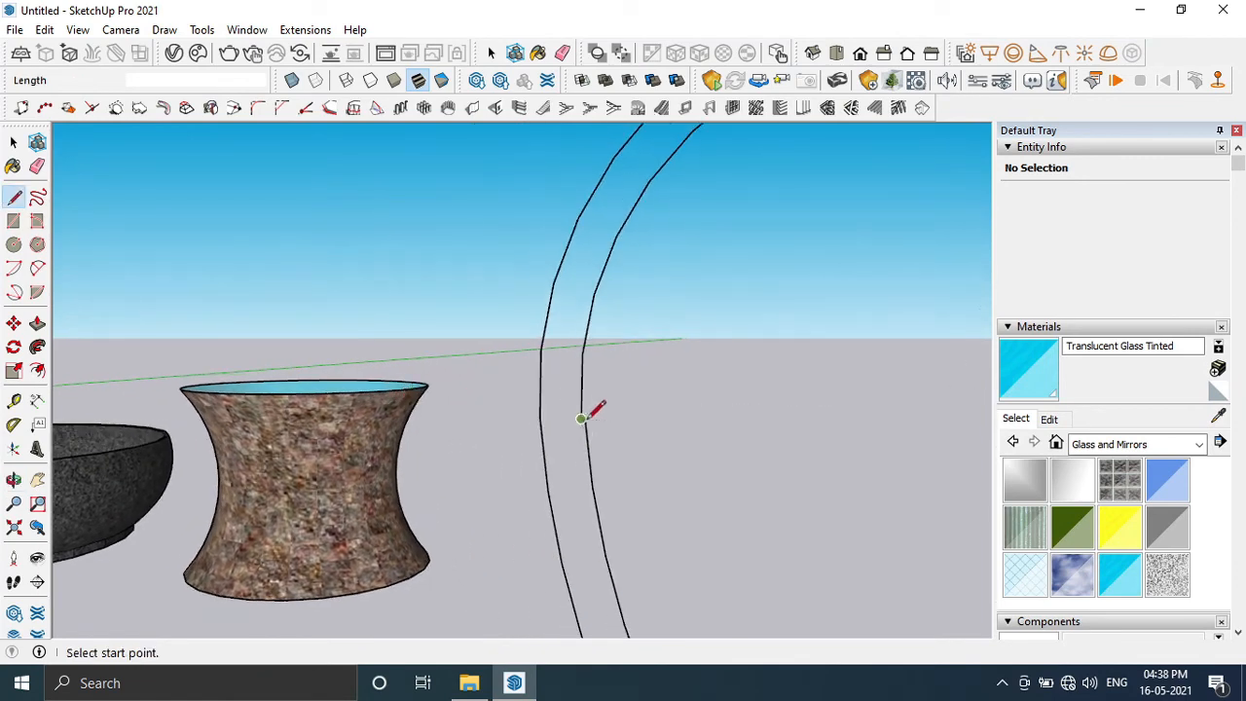
{"action": "key", "text": "Escape"}
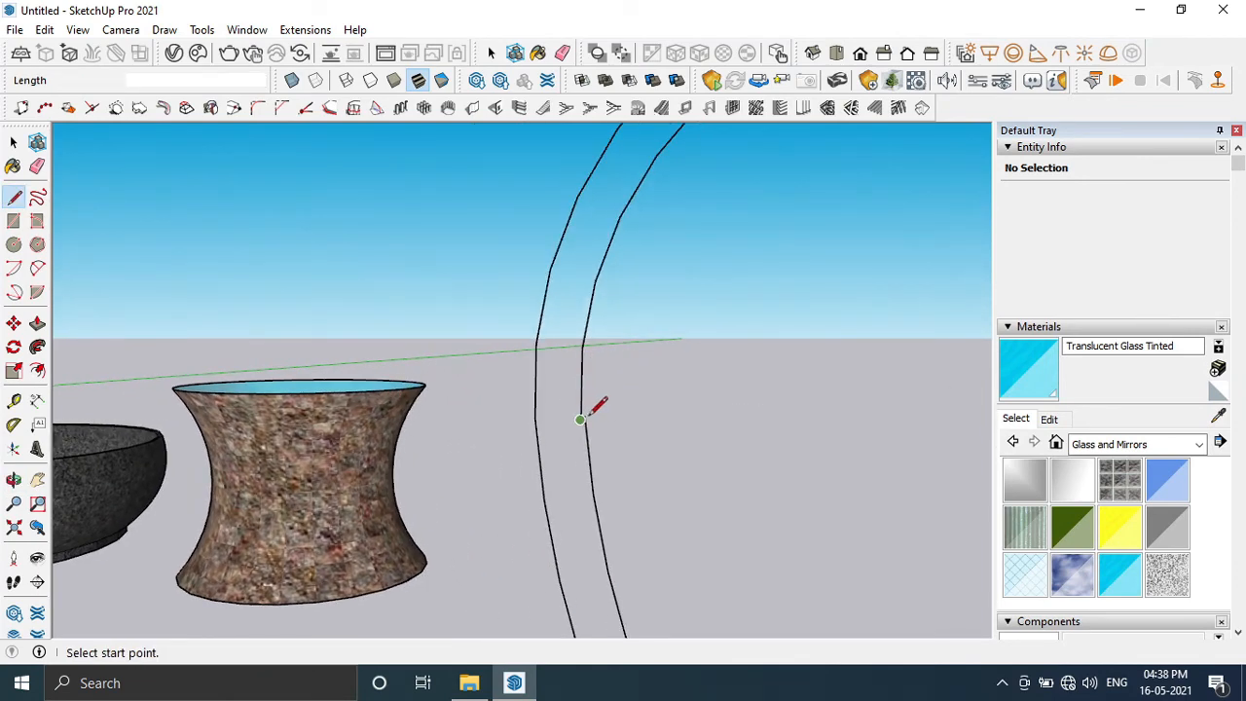
{"action": "scroll", "coordinate": [588, 414], "scroll_direction": "up", "scroll_amount": 2}
{"action": "scroll", "coordinate": [584, 416], "scroll_direction": "down", "scroll_amount": 2}
{"action": "left_click", "coordinate": [580, 332]}
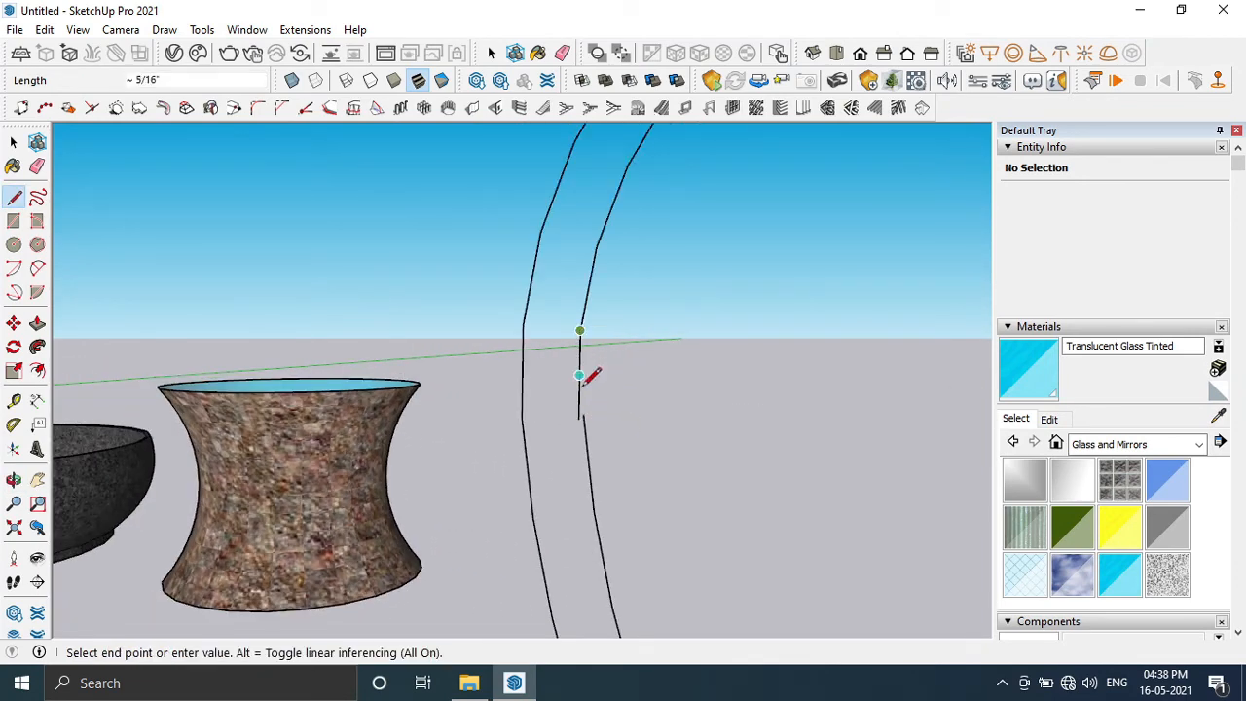
{"action": "scroll", "coordinate": [589, 405], "scroll_direction": "up", "scroll_amount": 2}
{"action": "scroll", "coordinate": [581, 432], "scroll_direction": "down", "scroll_amount": 2}
{"action": "key", "text": "Escape"}
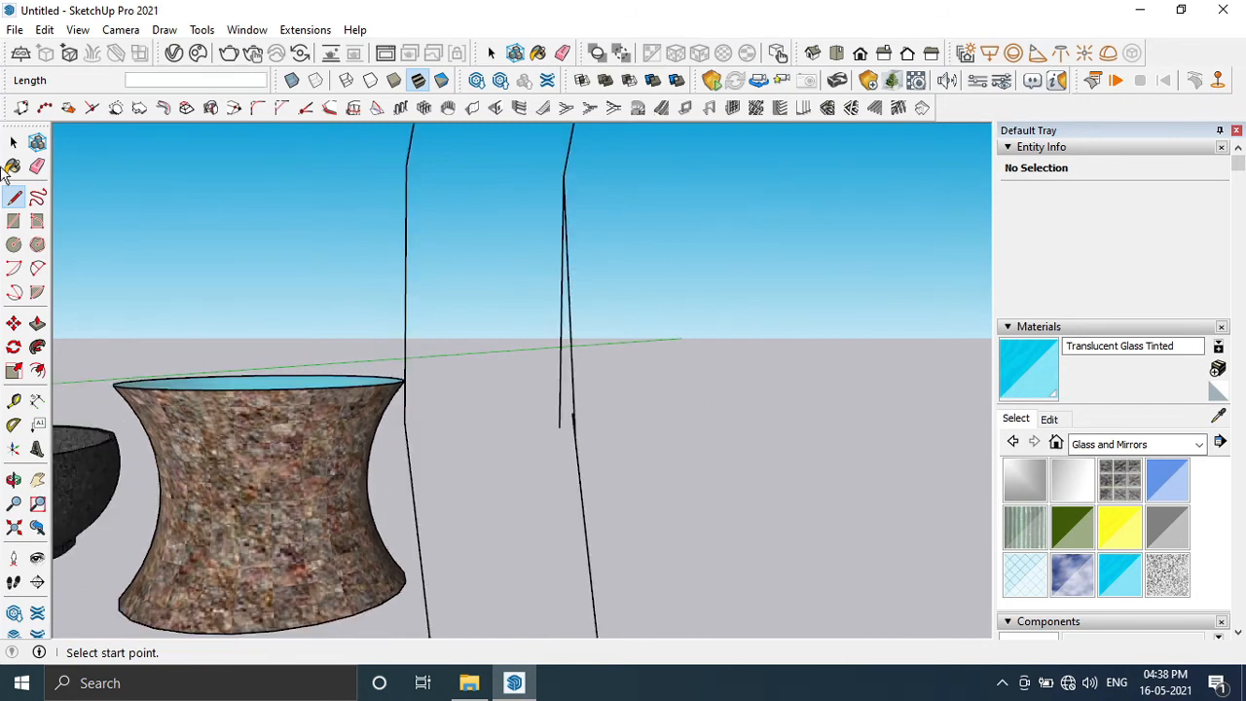
- Erase the leftover arc end beside the bridging line and tidy the inner contour with the Line tool
{"action": "key", "text": "e"}
{"action": "mouse_move", "coordinate": [526, 397]}
{"action": "middle_mouse_down"}
{"action": "mouse_move", "coordinate": [565, 395]}
{"action": "mouse_move", "coordinate": [862, 244]}
{"action": "mouse_move", "coordinate": [643, 283]}
{"action": "mouse_move", "coordinate": [579, 223]}
{"action": "mouse_move", "coordinate": [634, 162]}
{"action": "mouse_move", "coordinate": [564, 295]}
{"action": "mouse_move", "coordinate": [817, 492]}
{"action": "mouse_move", "coordinate": [879, 503]}
{"action": "mouse_move", "coordinate": [576, 448]}
{"action": "mouse_move", "coordinate": [520, 519]}
{"action": "middle_mouse_up"}
{"action": "left_click", "coordinate": [13, 197]}
{"action": "left_click", "coordinate": [575, 307]}
{"action": "key", "text": "Escape"}
{"action": "left_click", "coordinate": [612, 203]}
{"action": "key", "text": "Escape"}
- Draw cross lines between the inner and outer contours at the foot-body and shoulder-neck junctions to form faces
{"action": "scroll", "coordinate": [525, 474], "scroll_direction": "up", "scroll_amount": 3}
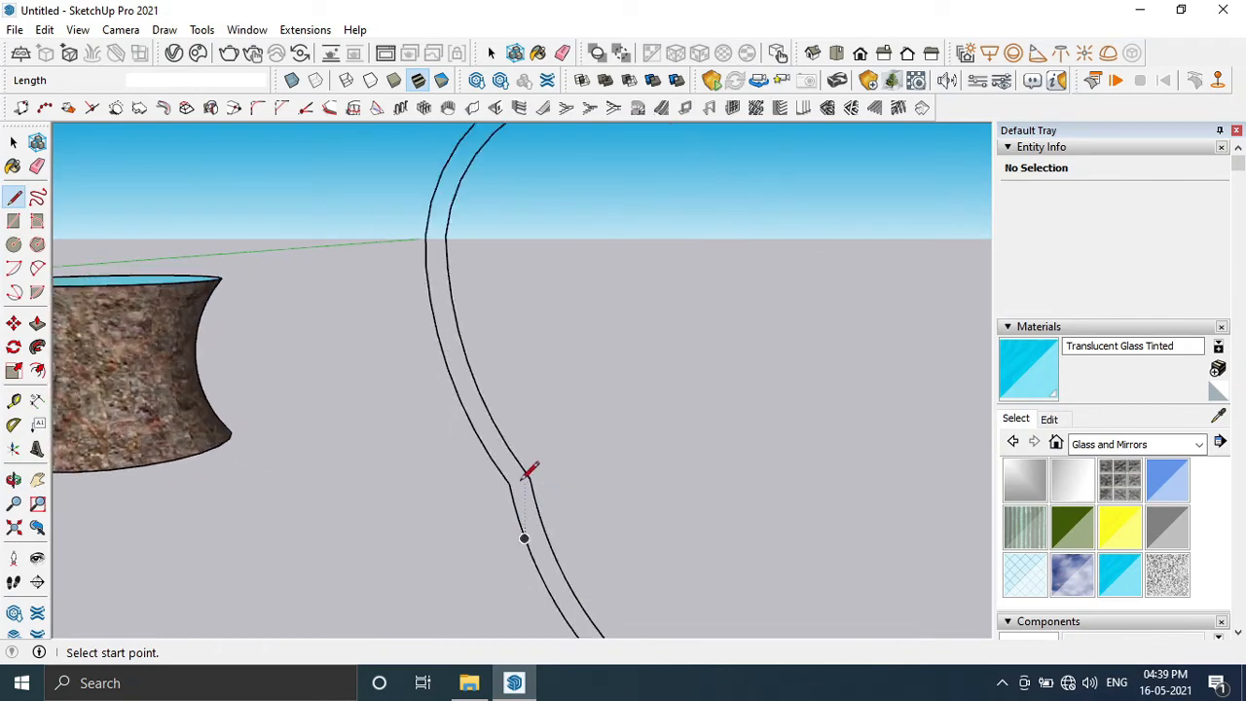
{"action": "left_click", "coordinate": [513, 479]}
{"action": "left_click", "coordinate": [534, 473]}
{"action": "middle_click_drag", "start_coordinate": [445, 256], "coordinate": [538, 178]}
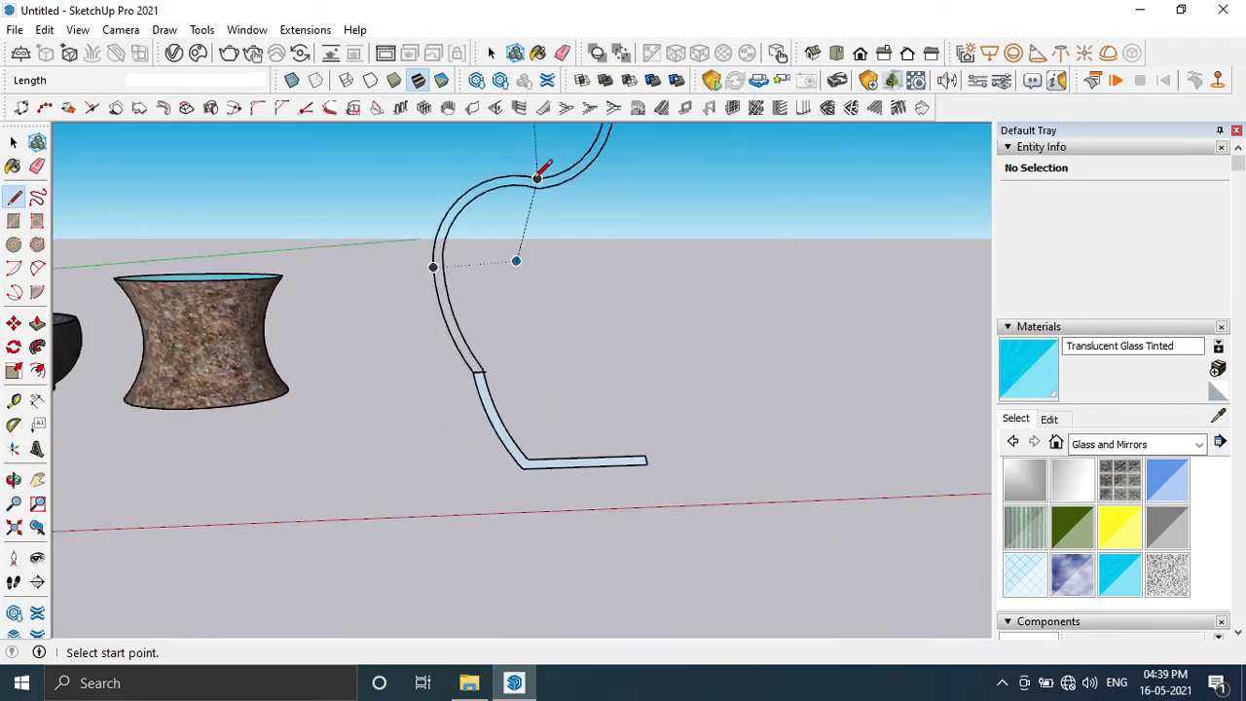
{"action": "scroll", "coordinate": [537, 178], "scroll_direction": "up", "scroll_amount": 1}
{"action": "left_click", "coordinate": [541, 179]}
{"action": "left_click", "coordinate": [543, 191]}
- Draw further cross lines across the shoulder and body wall to fill those sections with faces
{"action": "left_click", "coordinate": [446, 194]}
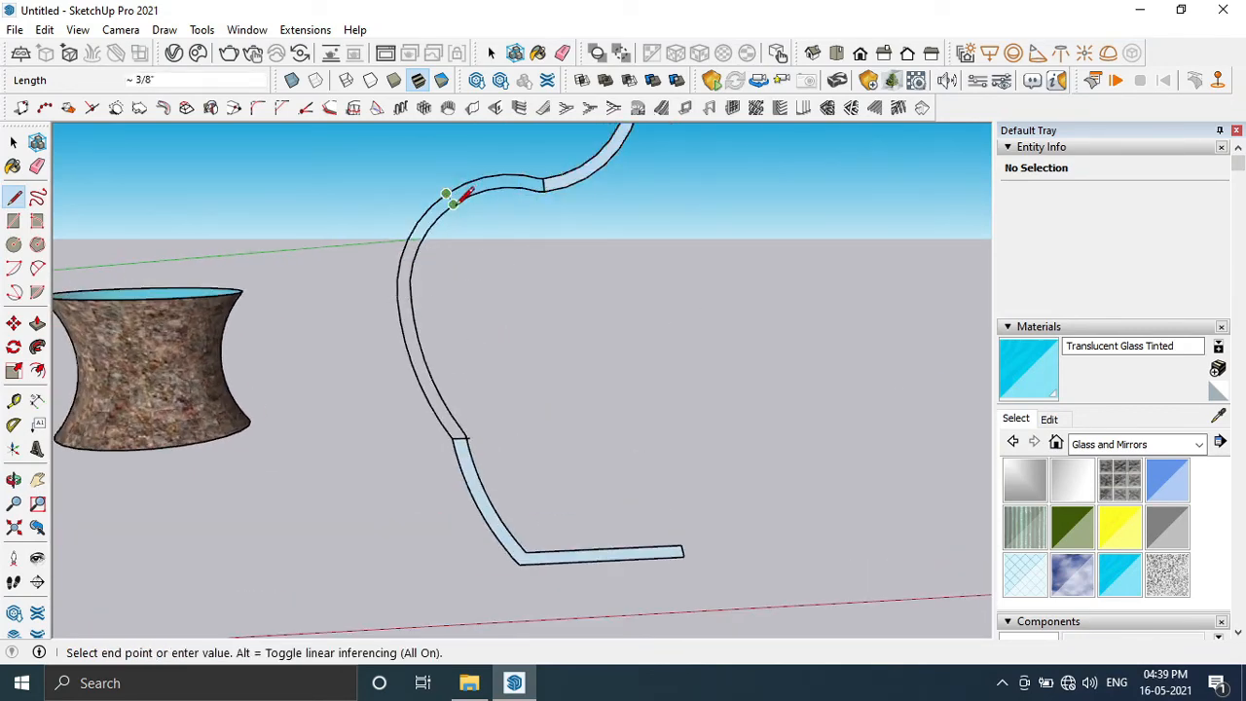
{"action": "left_click", "coordinate": [453, 202]}
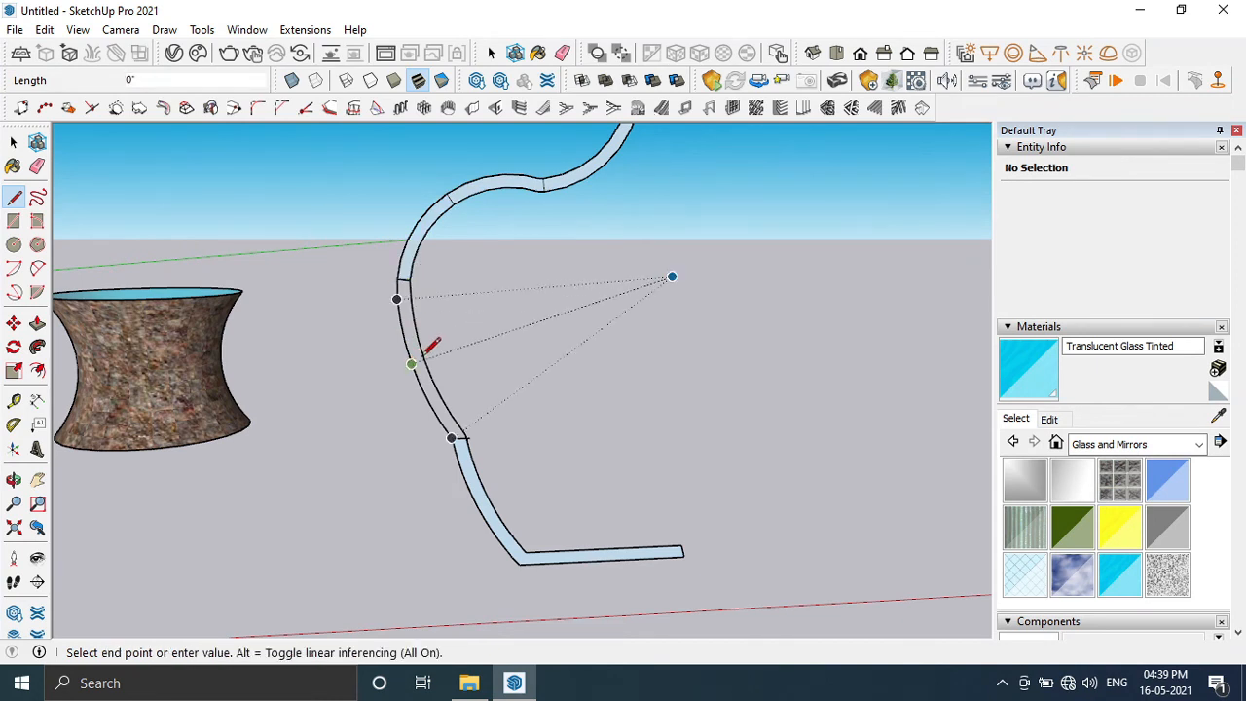
{"action": "left_click", "coordinate": [428, 357]}
{"action": "left_click", "coordinate": [416, 317]}
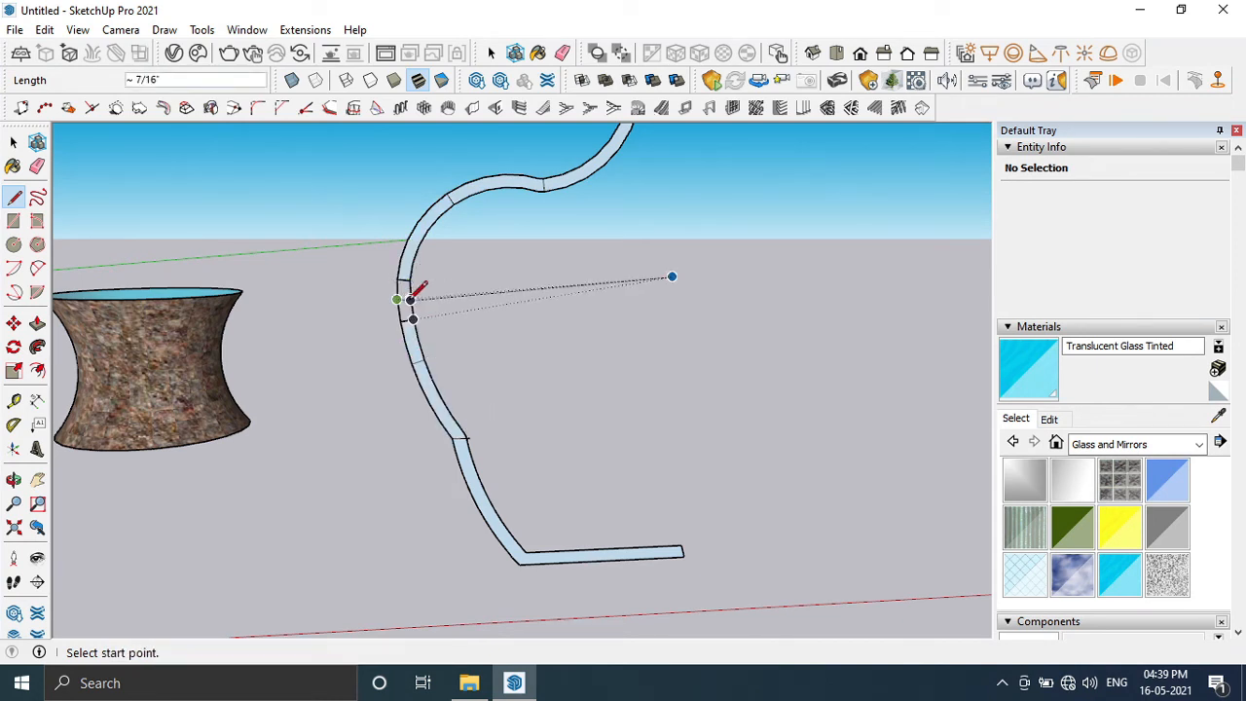
- Subdivide the unfilled section at the widest part of the body wall with short lines to fill it
{"action": "scroll", "coordinate": [411, 321], "scroll_direction": "up", "scroll_amount": 2}
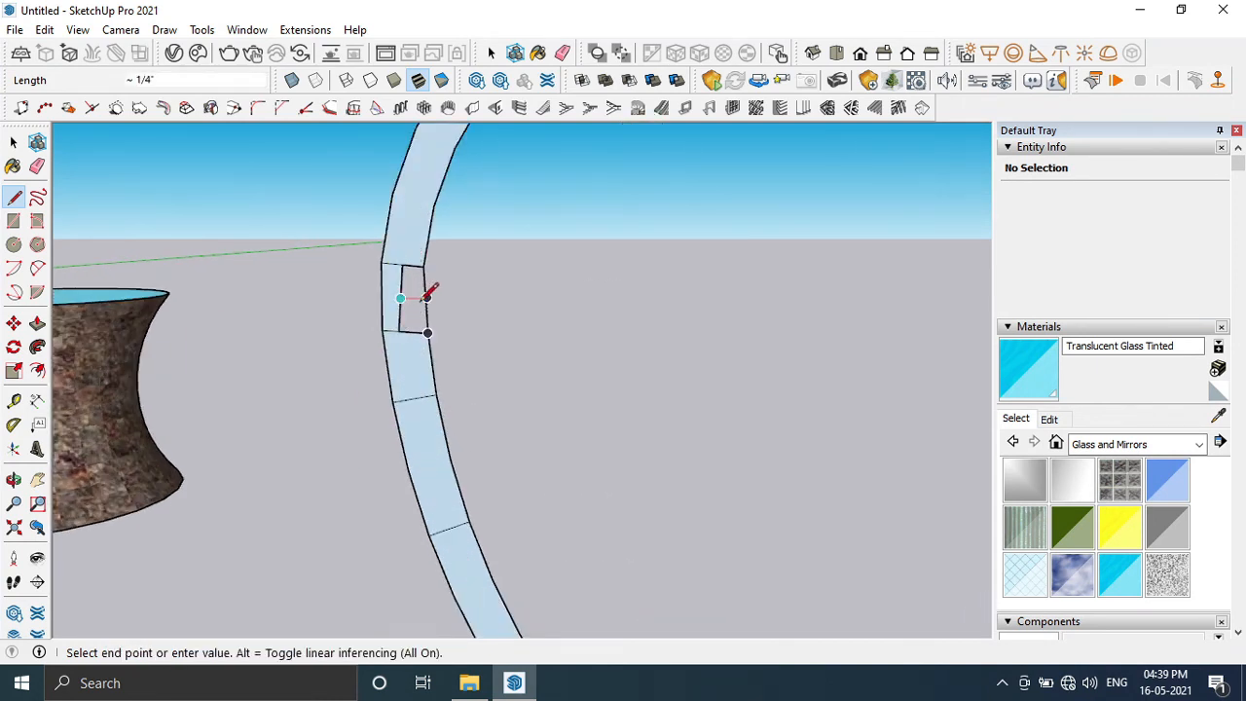
{"action": "left_click", "coordinate": [426, 297]}
{"action": "left_click", "coordinate": [416, 331]}
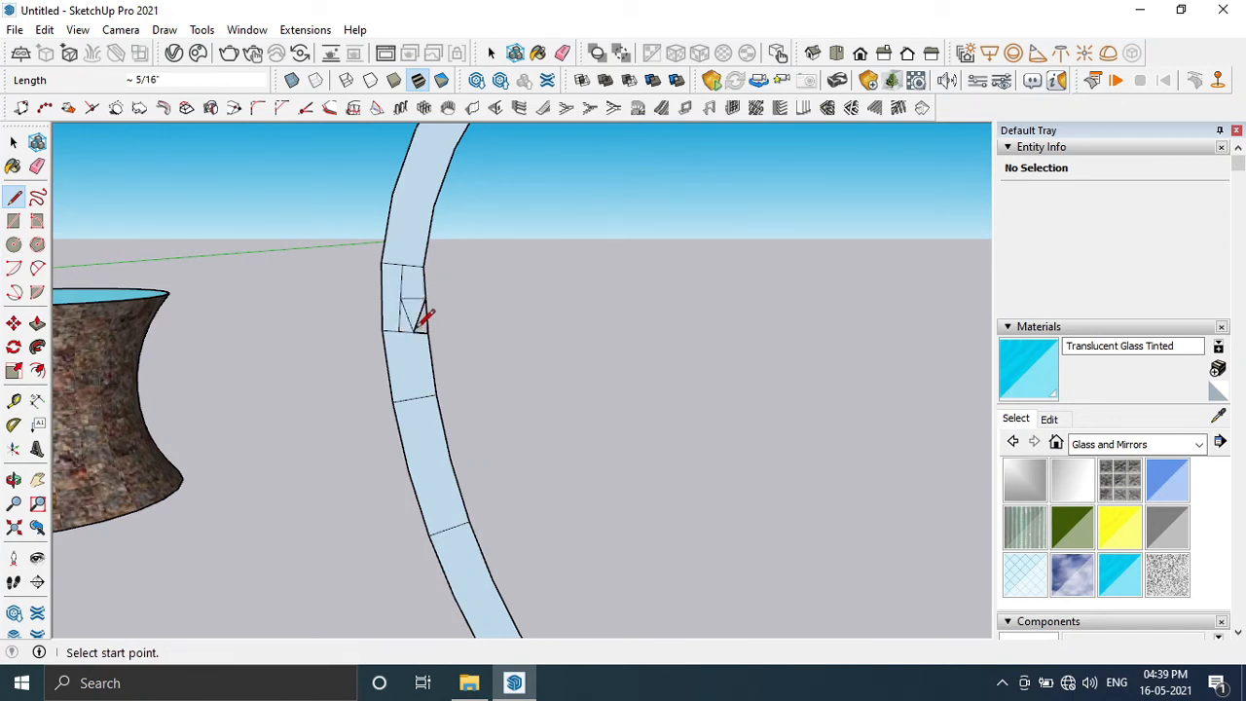
{"action": "scroll", "coordinate": [419, 323], "scroll_direction": "up", "scroll_amount": 2}
{"action": "left_click", "coordinate": [421, 315]}
{"action": "left_click", "coordinate": [432, 314]}
- Close the last small triangular gap along the inner body edge with short lines
{"action": "scroll", "coordinate": [426, 323], "scroll_direction": "up", "scroll_amount": 2}
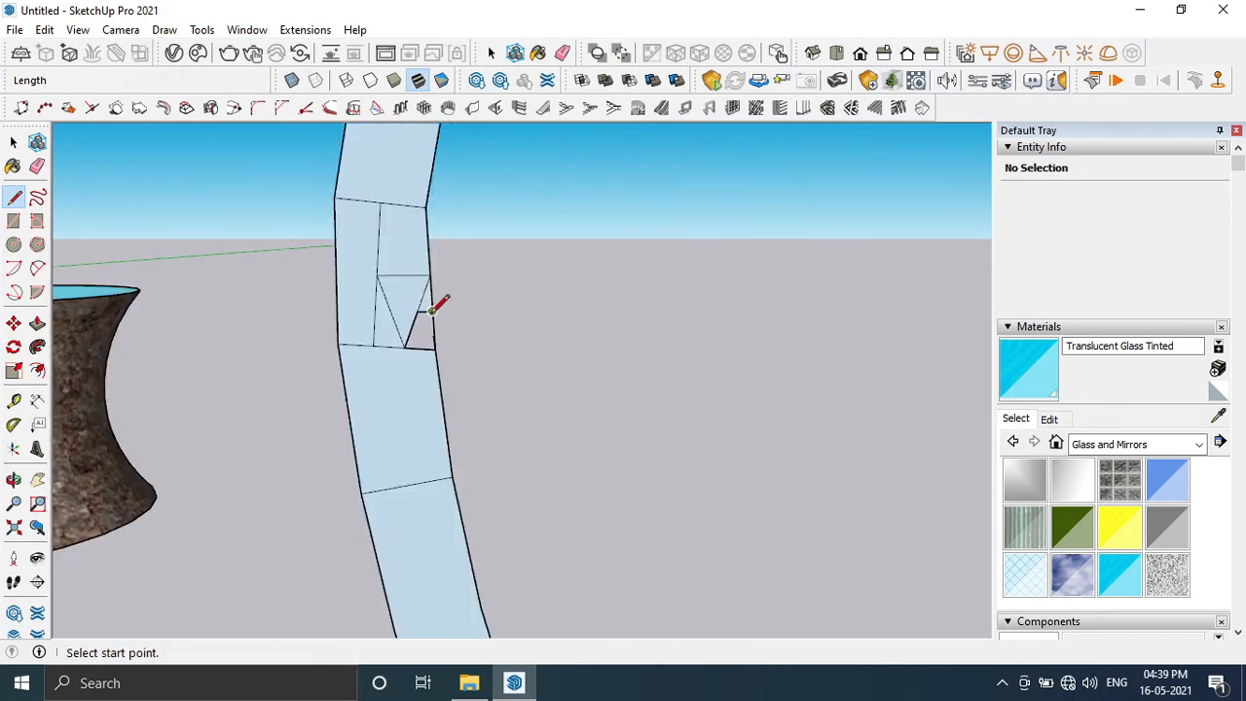
{"action": "left_click", "coordinate": [418, 312]}
{"action": "left_click", "coordinate": [404, 348]}
{"action": "left_click", "coordinate": [432, 312]}
{"action": "left_click", "coordinate": [434, 349]}
{"action": "scroll", "coordinate": [421, 318], "scroll_direction": "up", "scroll_amount": 3}
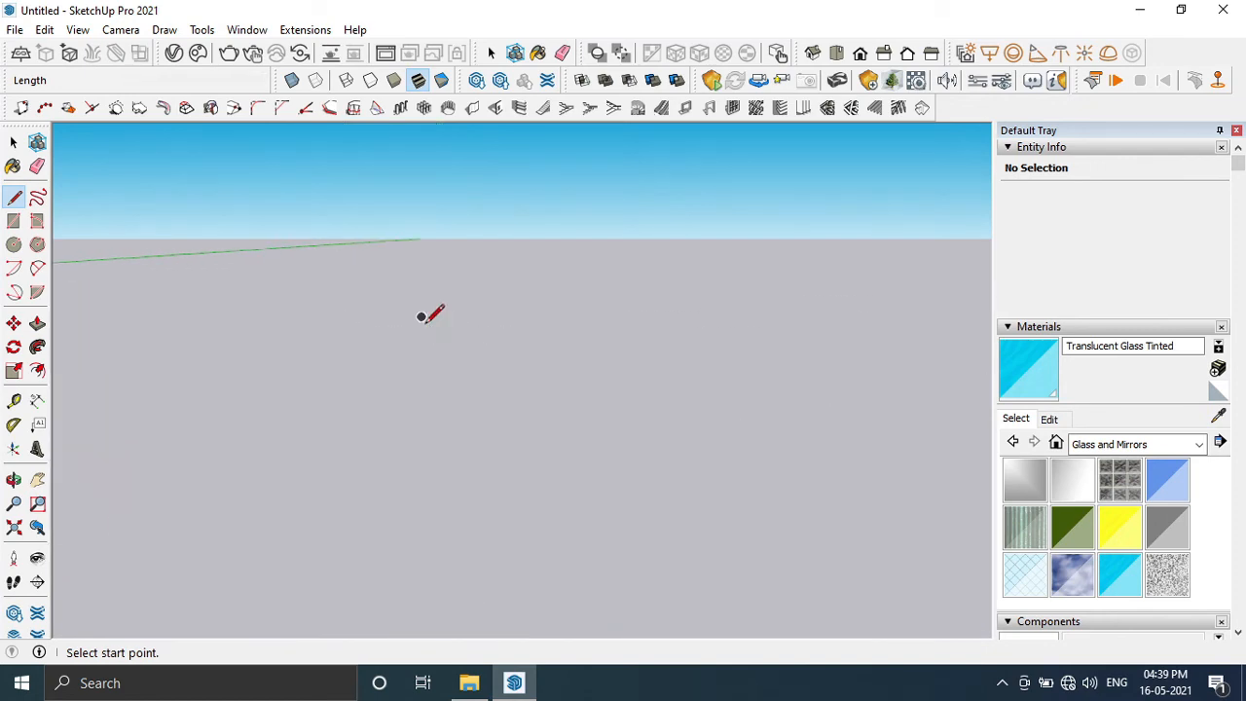
{"action": "scroll", "coordinate": [421, 325], "scroll_direction": "down", "scroll_amount": 4}
{"action": "scroll", "coordinate": [422, 327], "scroll_direction": "up", "scroll_amount": 4}
{"action": "left_click", "coordinate": [449, 386]}
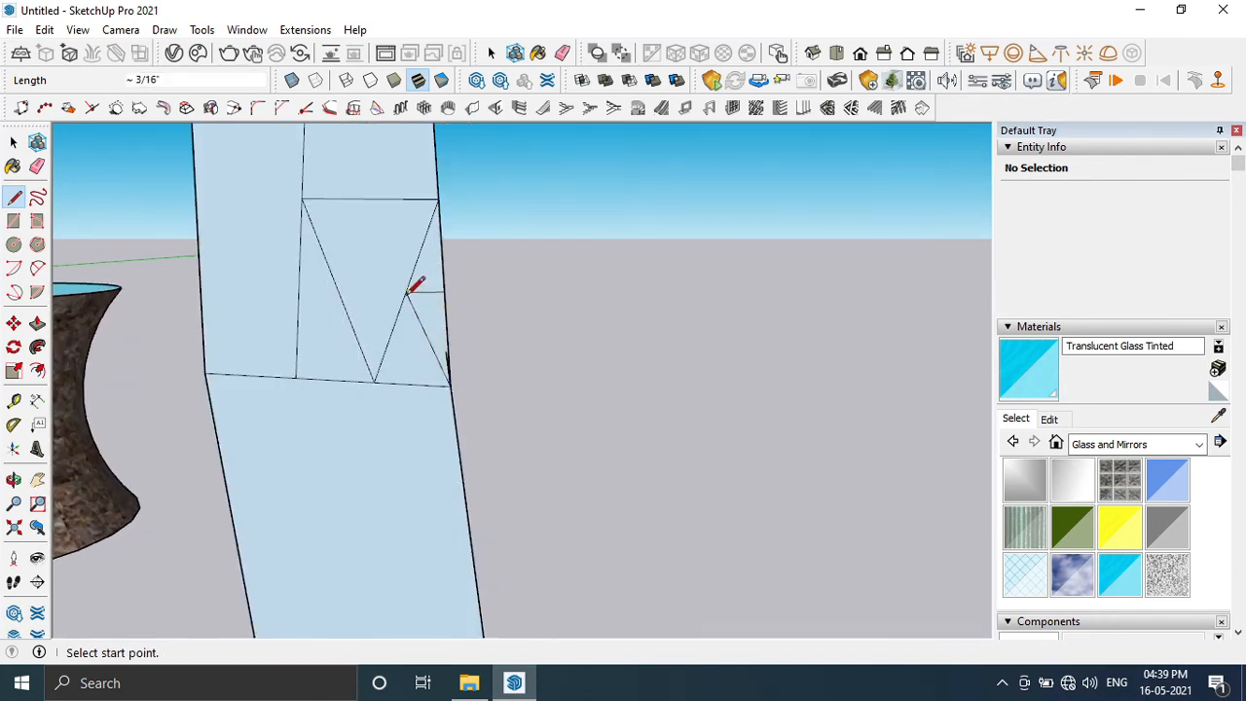
- Erase the small subdividing lines inside the filled section of the body wall
{"action": "left_click", "coordinate": [37, 166]}
{"action": "left_click", "coordinate": [299, 207]}
{"action": "left_click", "coordinate": [313, 200]}
{"action": "left_click", "coordinate": [307, 209]}
{"action": "left_click", "coordinate": [304, 193]}
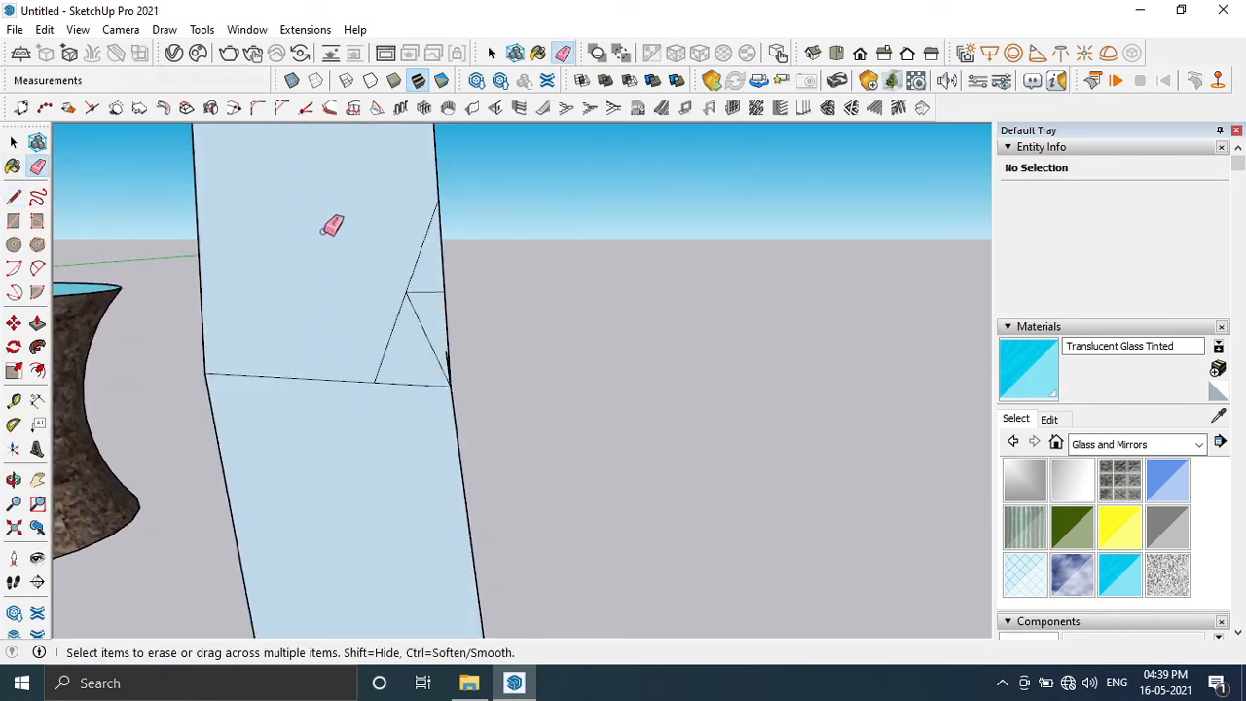
{"action": "left_click", "coordinate": [419, 310]}
{"action": "left_click", "coordinate": [411, 277]}
{"action": "left_click", "coordinate": [393, 383]}
- Erase the remaining cross lines along the body, shoulder, neck and foot to merge the profile into one face
{"action": "scroll", "coordinate": [393, 384], "scroll_direction": "down", "scroll_amount": 3}
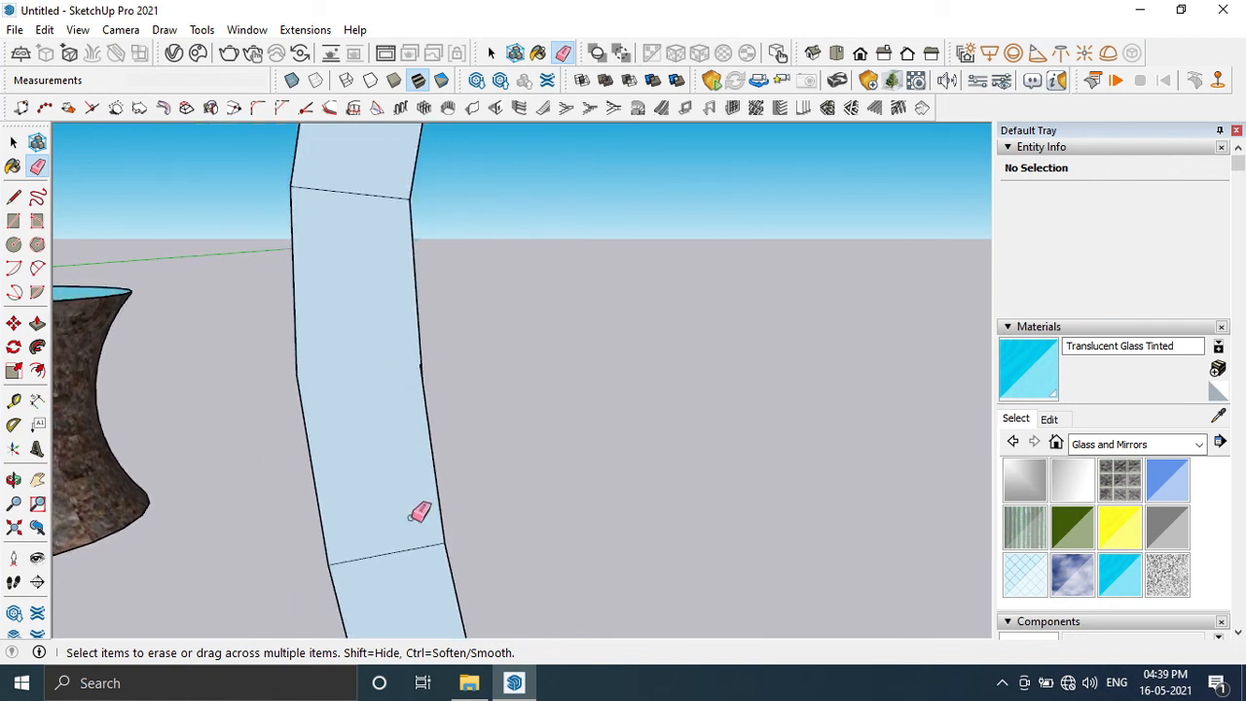
{"action": "left_click", "coordinate": [411, 548]}
{"action": "left_click", "coordinate": [398, 193]}
{"action": "scroll", "coordinate": [422, 314], "scroll_direction": "down", "scroll_amount": 2}
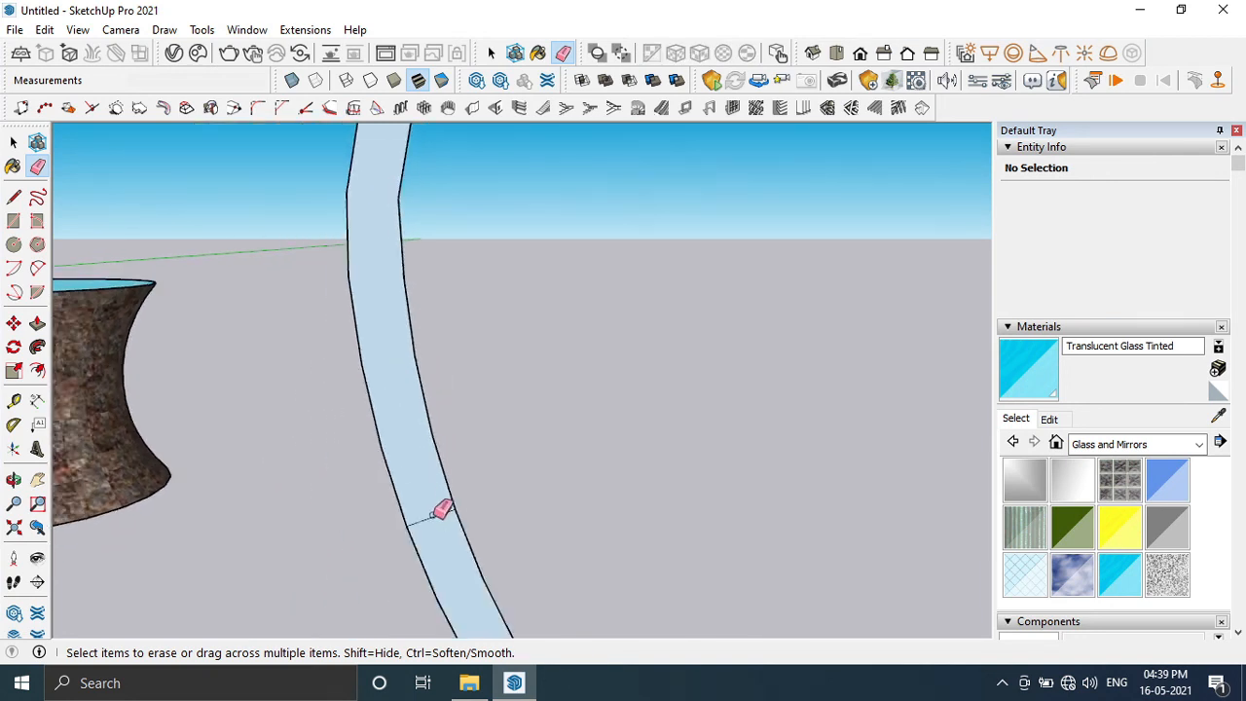
{"action": "scroll", "coordinate": [435, 446], "scroll_direction": "down", "scroll_amount": 2}
{"action": "left_click", "coordinate": [479, 237]}
{"action": "left_click", "coordinate": [621, 210]}
{"action": "scroll", "coordinate": [505, 592], "scroll_direction": "up", "scroll_amount": 4}
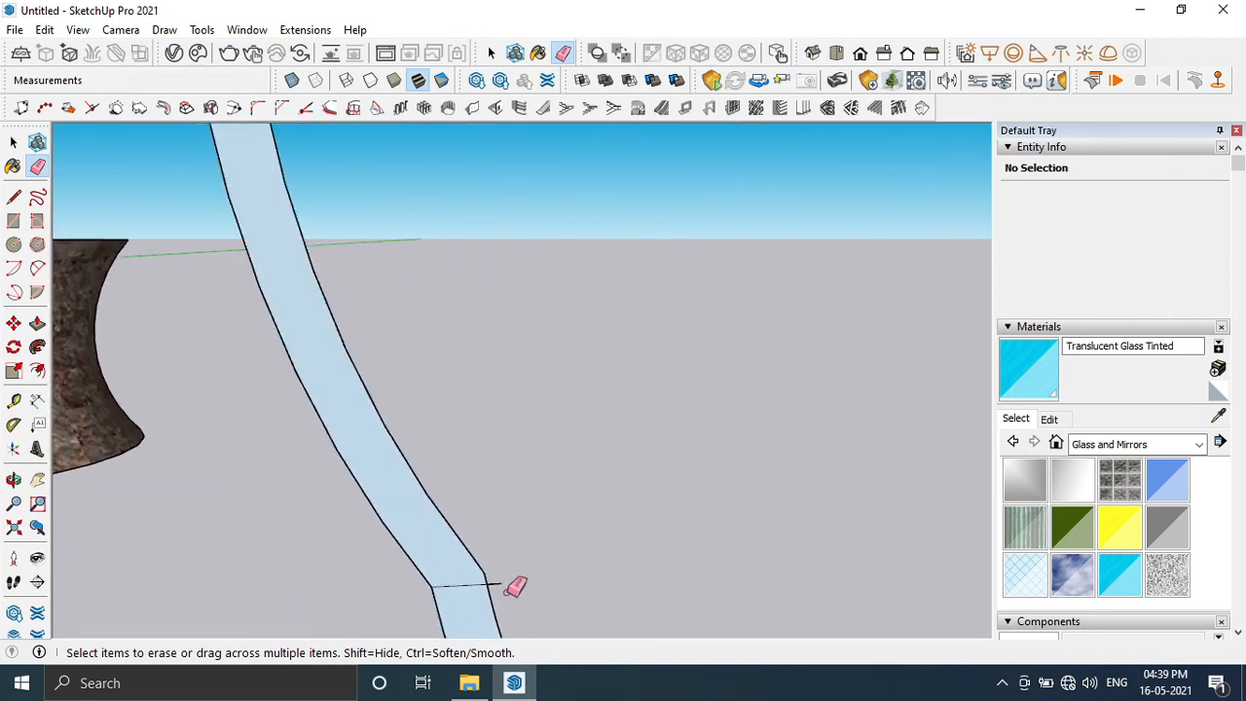
{"action": "left_click", "coordinate": [497, 585]}
{"action": "scroll", "coordinate": [492, 482], "scroll_direction": "down", "scroll_amount": 3}
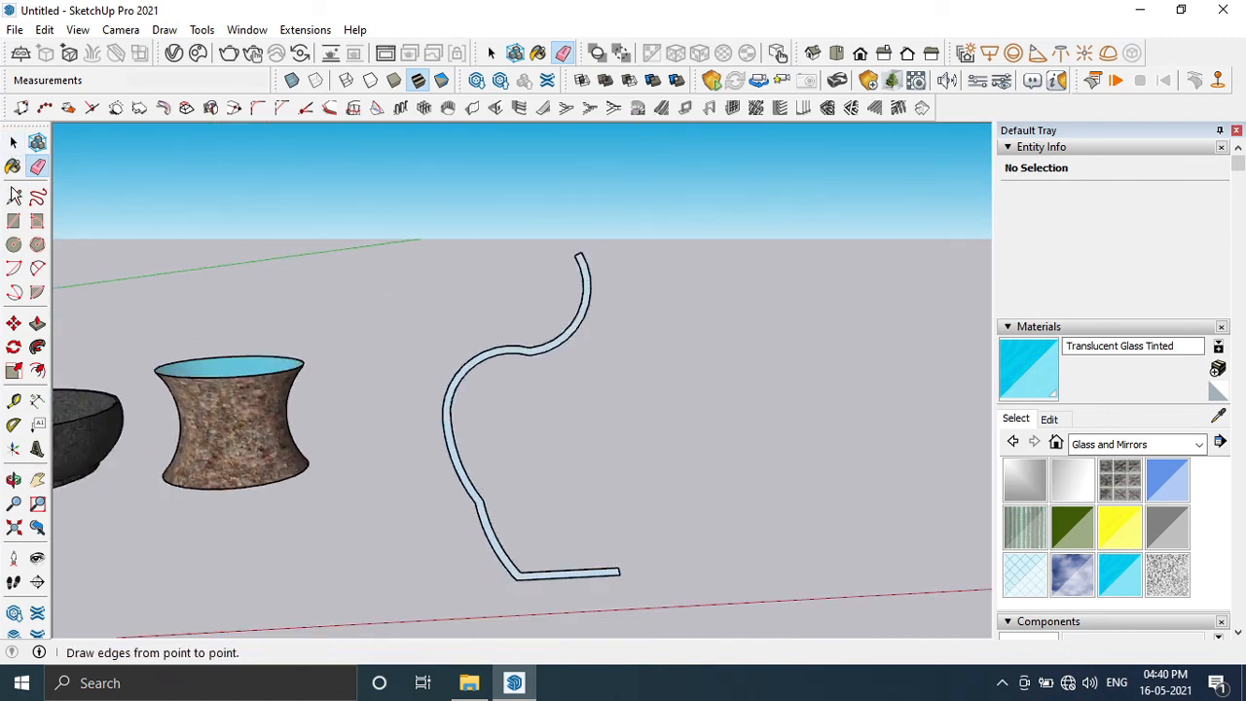
- Draw a large horizontal path circle centred on the inner end of the profile's base
{"action": "left_click", "coordinate": [14, 244]}
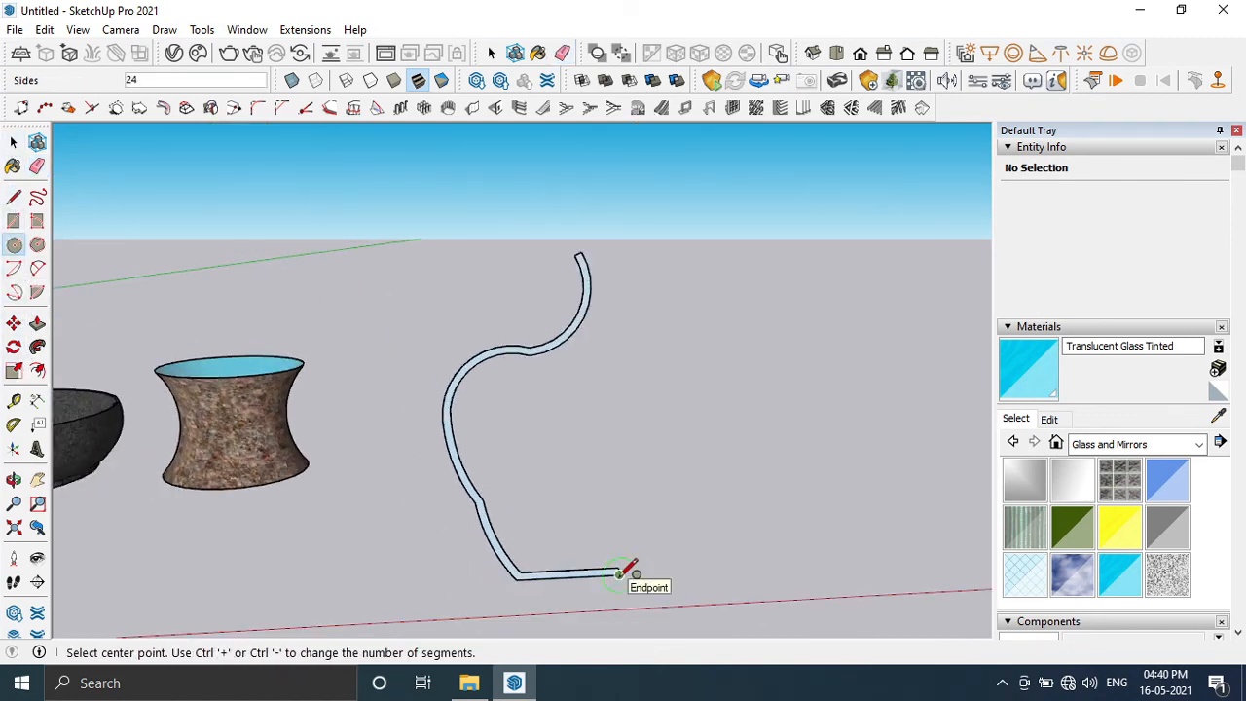
{"action": "scroll", "coordinate": [624, 575], "scroll_direction": "up", "scroll_amount": 4}
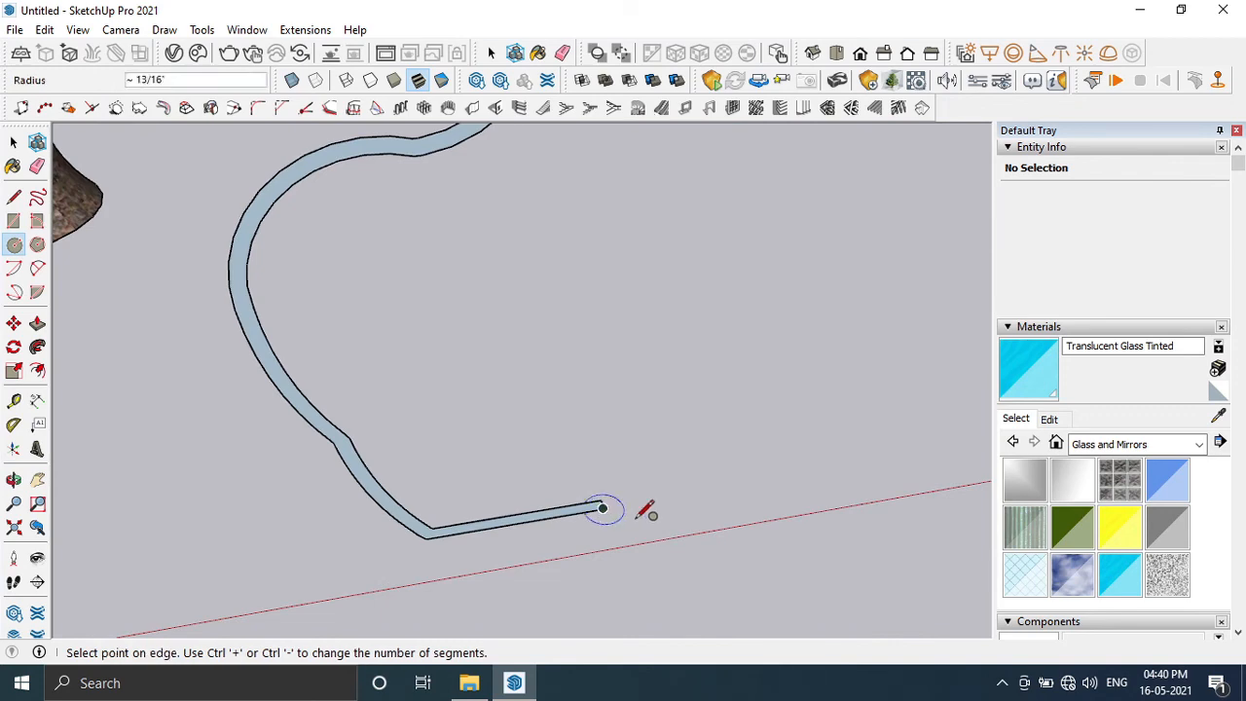
{"action": "left_click", "coordinate": [876, 586]}
{"action": "middle_click_drag", "start_coordinate": [876, 584], "coordinate": [794, 438]}
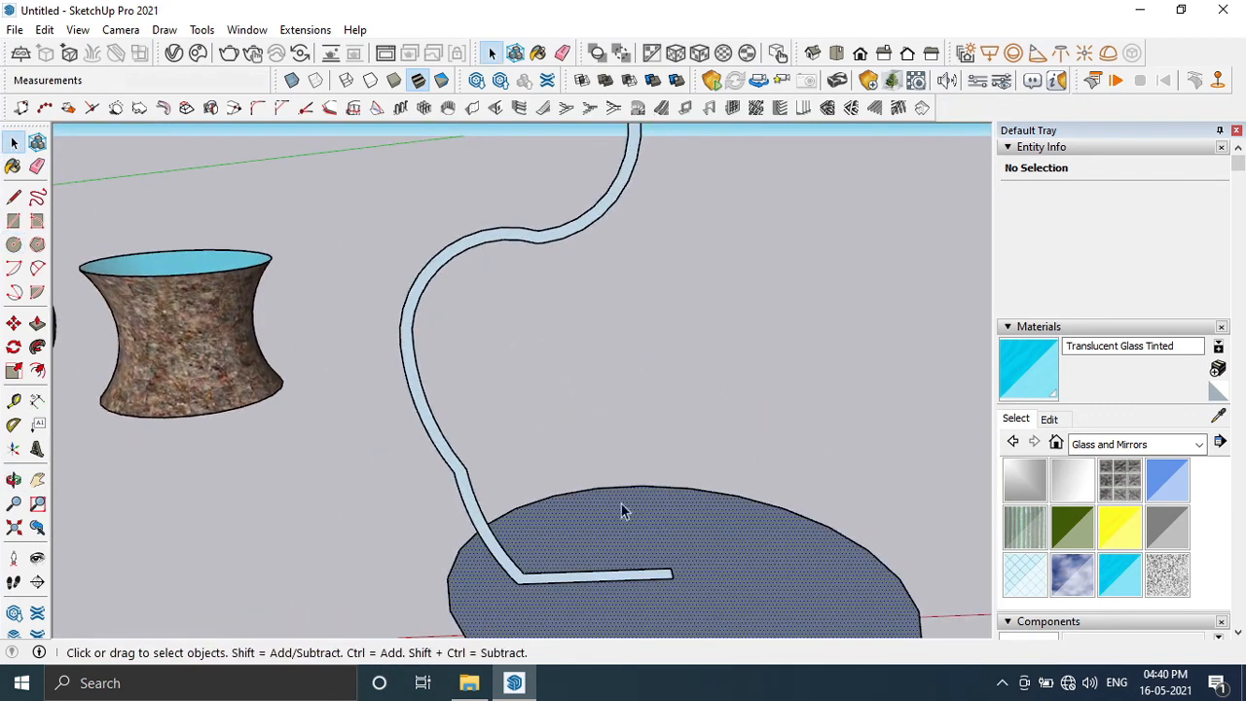
- Sweep the profile face around the circle with Follow Me to form the vase
{"action": "left_click", "coordinate": [435, 442]}
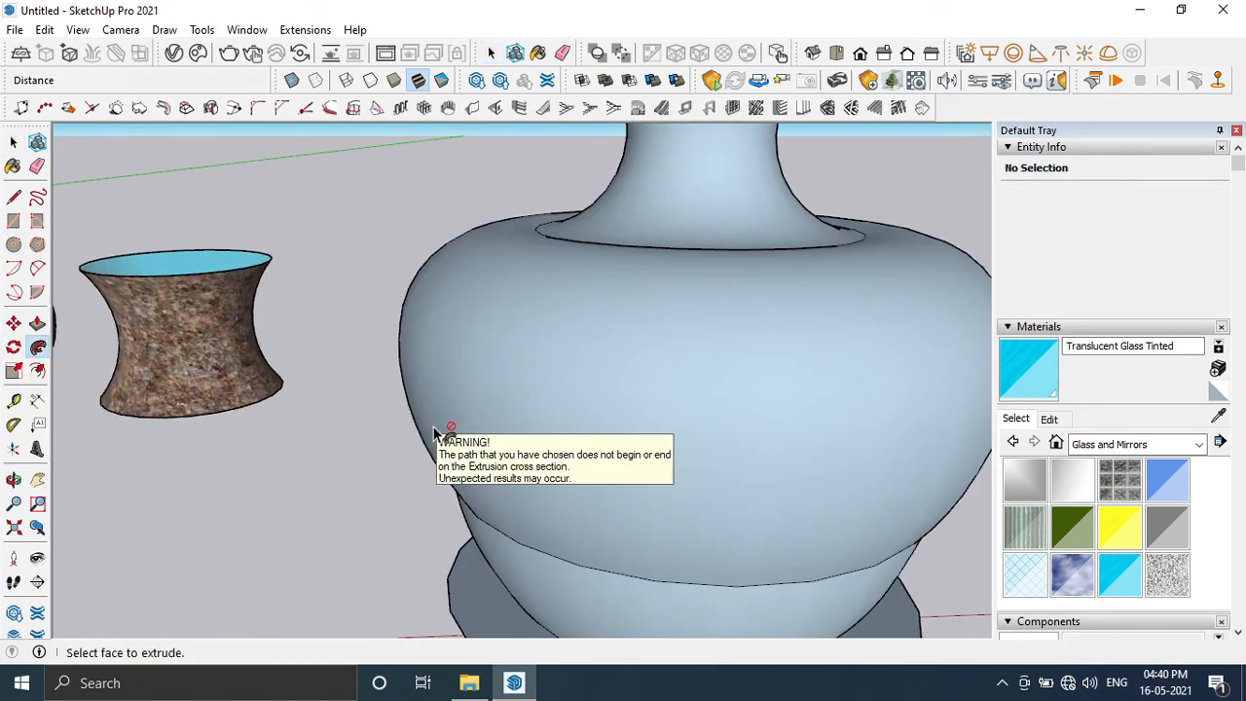
{"action": "scroll", "coordinate": [444, 437], "scroll_direction": "down", "scroll_amount": 3}
{"action": "middle_click_drag", "start_coordinate": [444, 437], "coordinate": [546, 476]}
{"action": "scroll", "coordinate": [546, 475], "scroll_direction": "up", "scroll_amount": 2}
- Delete the path circle's face and its remaining outline beneath the vase
{"action": "left_click", "coordinate": [14, 142]}
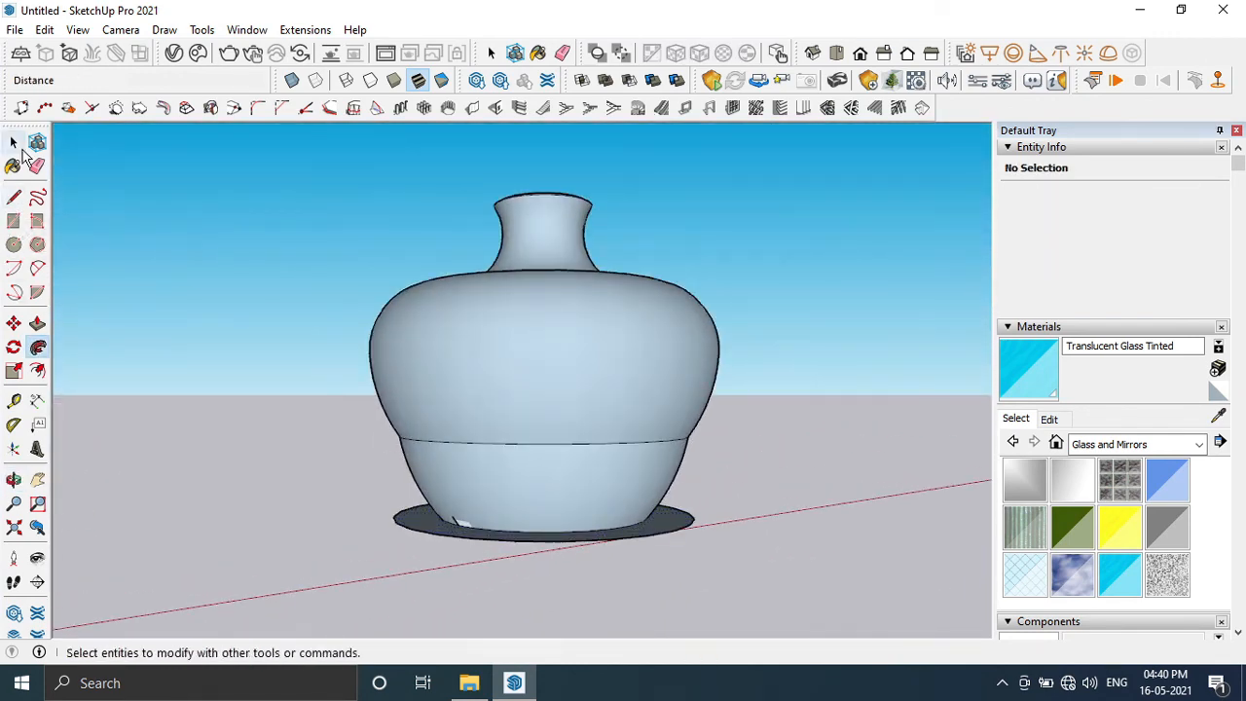
{"action": "middle_click_drag", "start_coordinate": [458, 516], "coordinate": [497, 545]}
{"action": "left_click", "coordinate": [486, 566]}
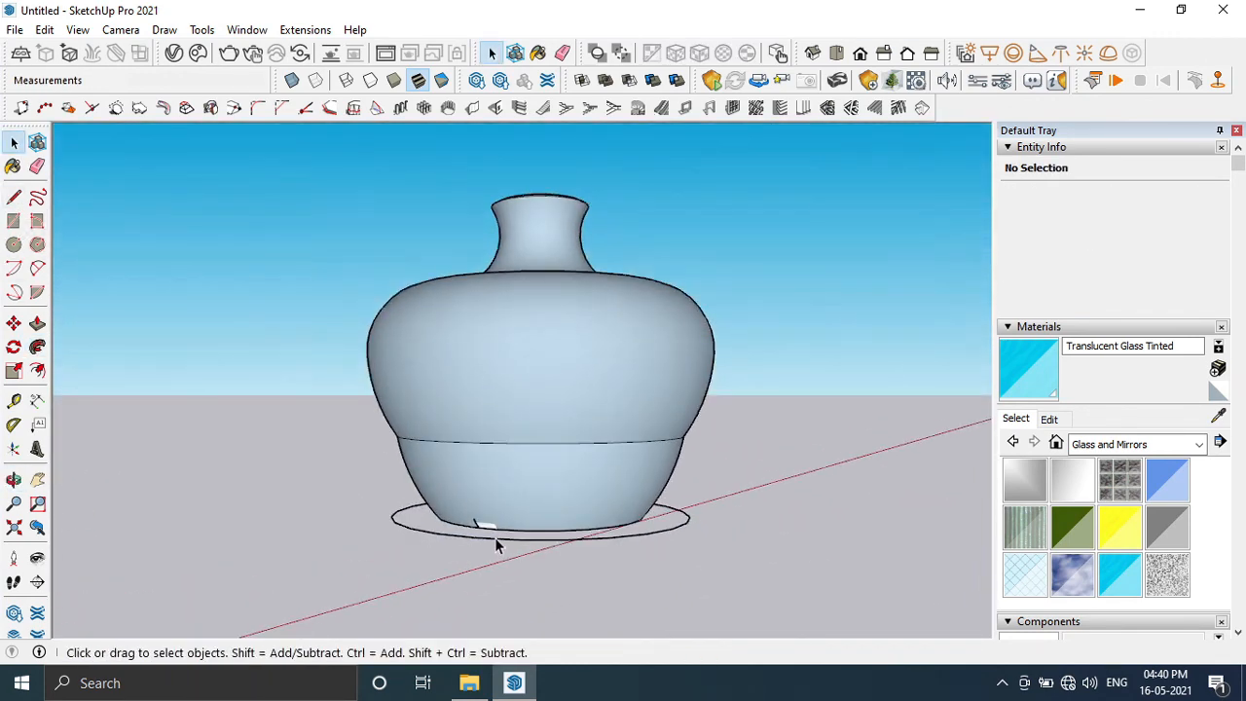
{"action": "scroll", "coordinate": [492, 539], "scroll_direction": "up", "scroll_amount": 3}
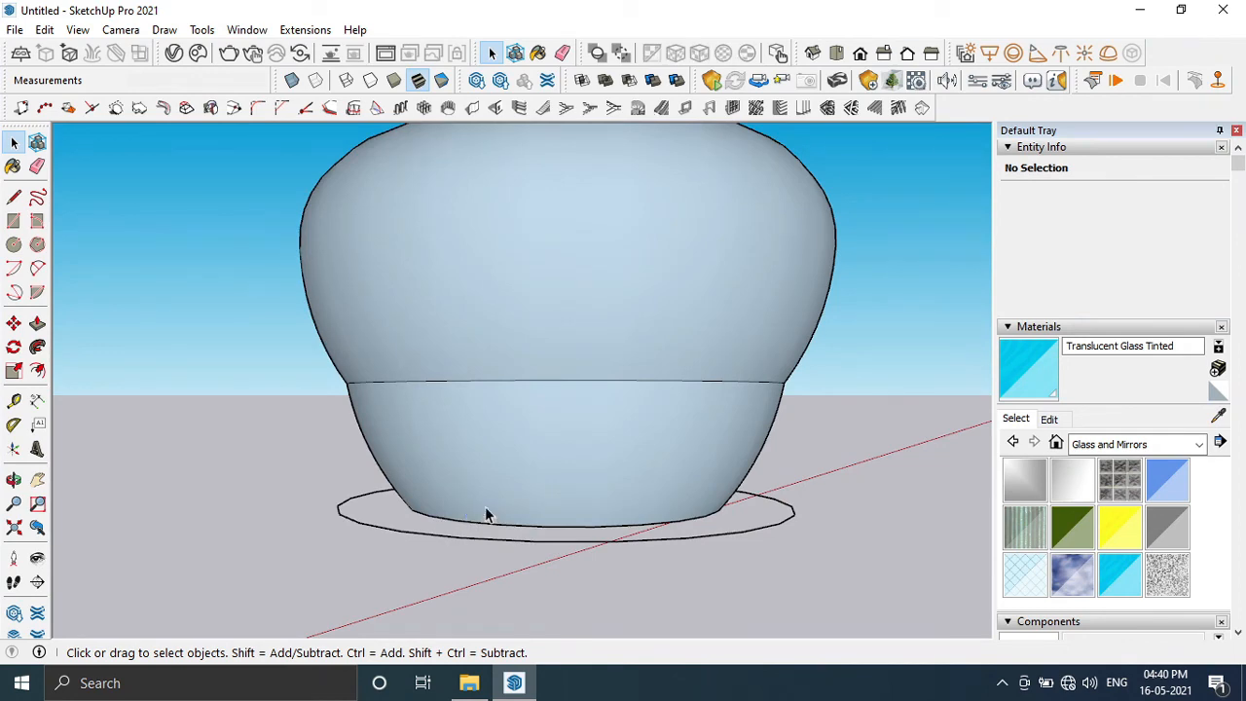
{"action": "left_click", "coordinate": [485, 537]}
{"action": "middle_click_drag", "start_coordinate": [485, 537], "coordinate": [70, 579]}
{"action": "scroll", "coordinate": [518, 526], "scroll_direction": "down", "scroll_amount": 3}
{"action": "scroll", "coordinate": [721, 450], "scroll_direction": "down", "scroll_amount": 3}
{"action": "scroll", "coordinate": [103, 569], "scroll_direction": "down", "scroll_amount": 3}
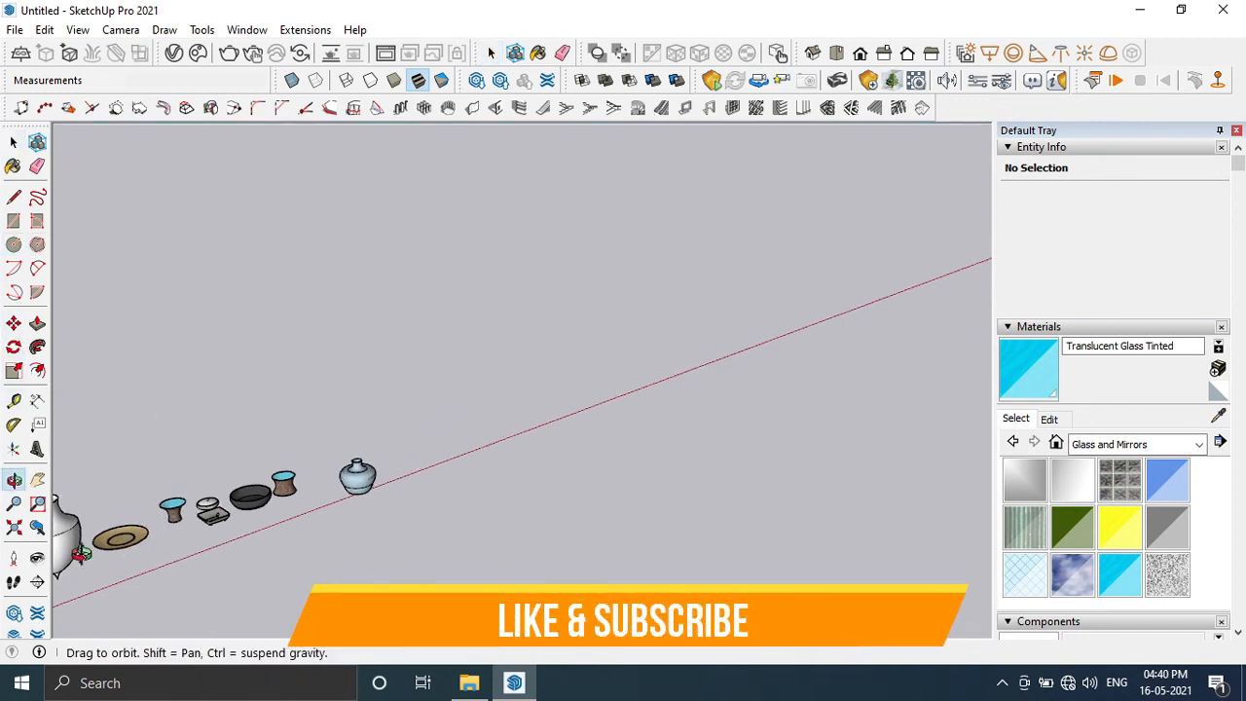
{"action": "key", "text": "space"}
{"action": "scroll", "coordinate": [83, 553], "scroll_direction": "up", "scroll_amount": 3}
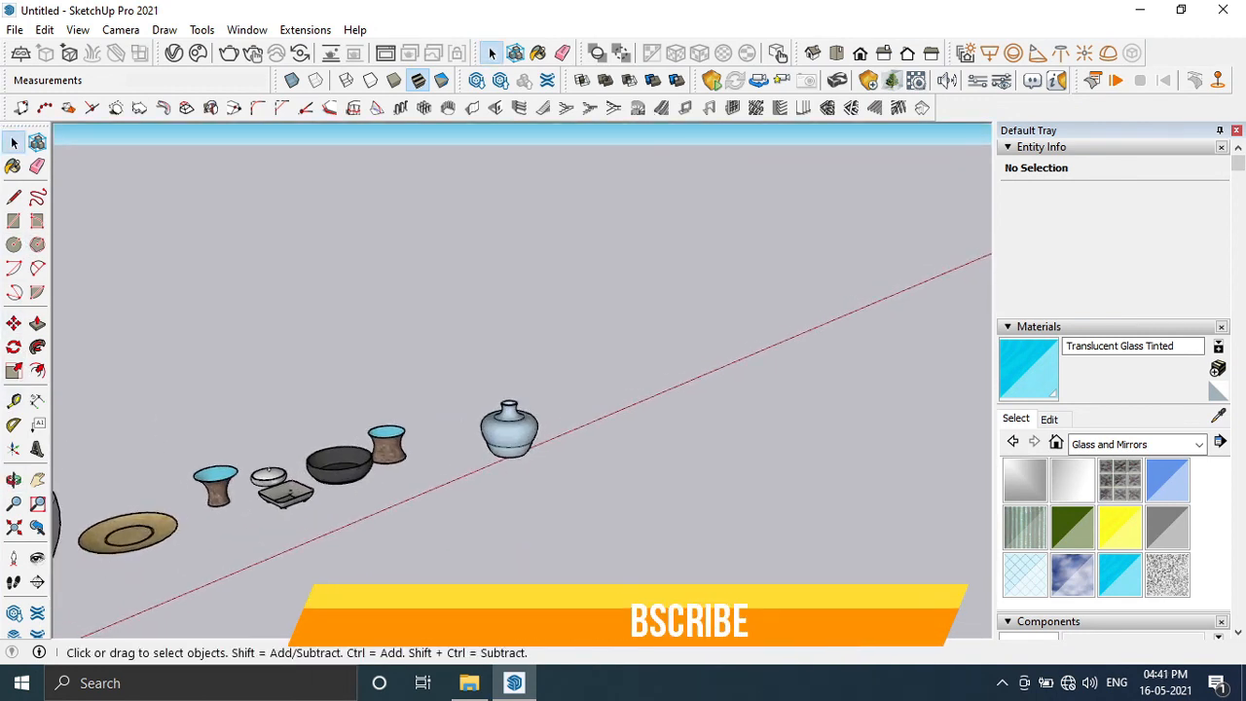